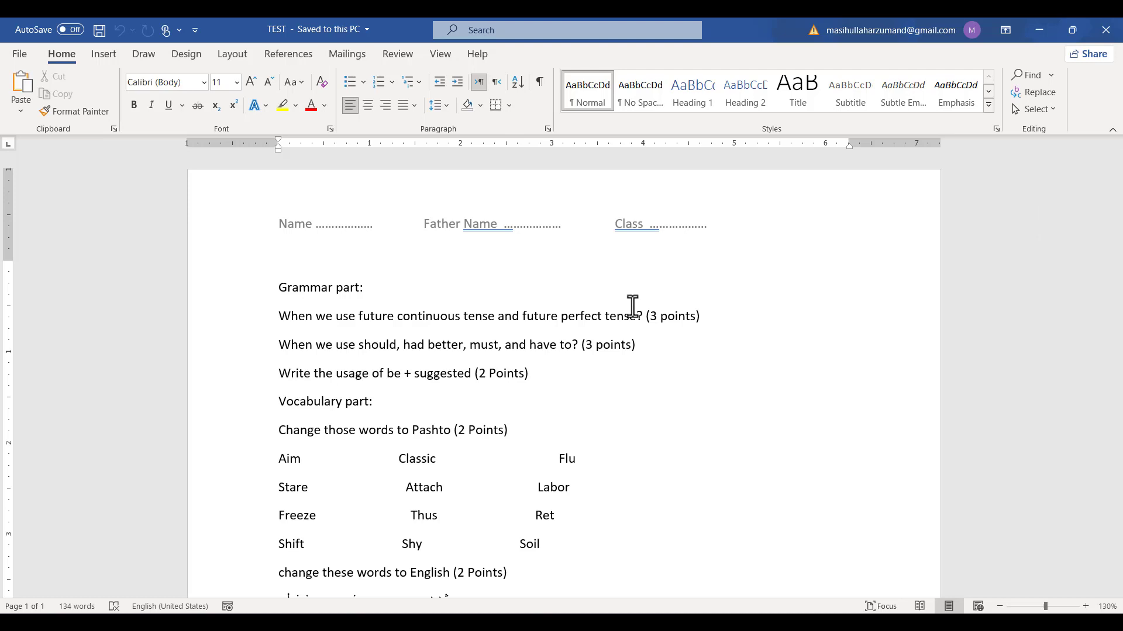
Step: Look through the test document from the name line in the header to the closing "Good luck" line
scroll(632, 305, "down", 5)
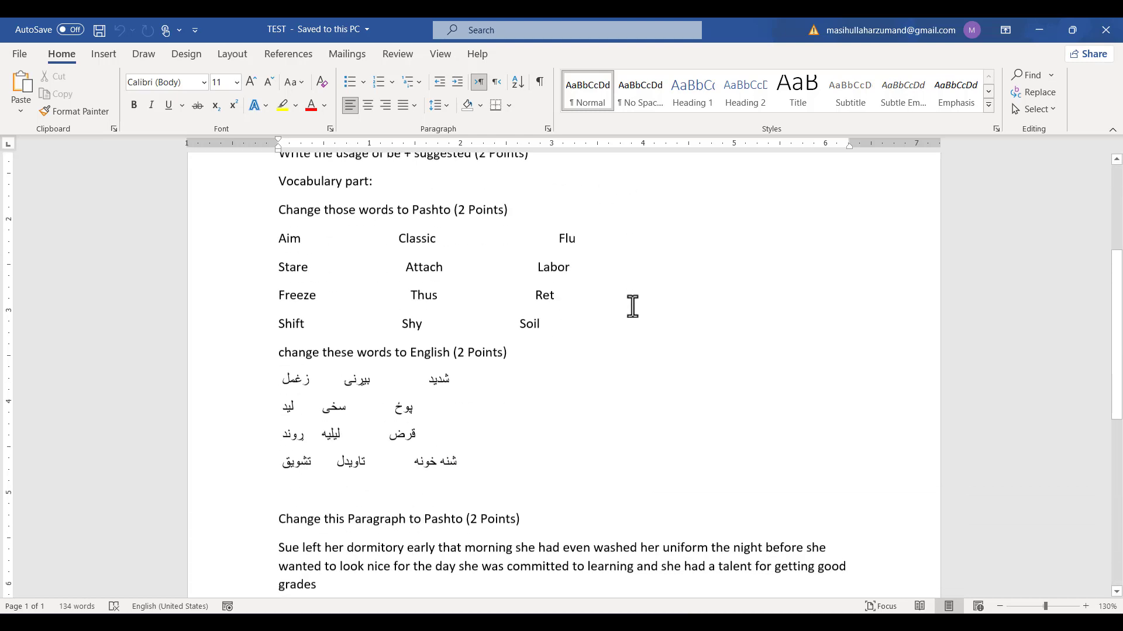
scroll(632, 305, "down", 3)
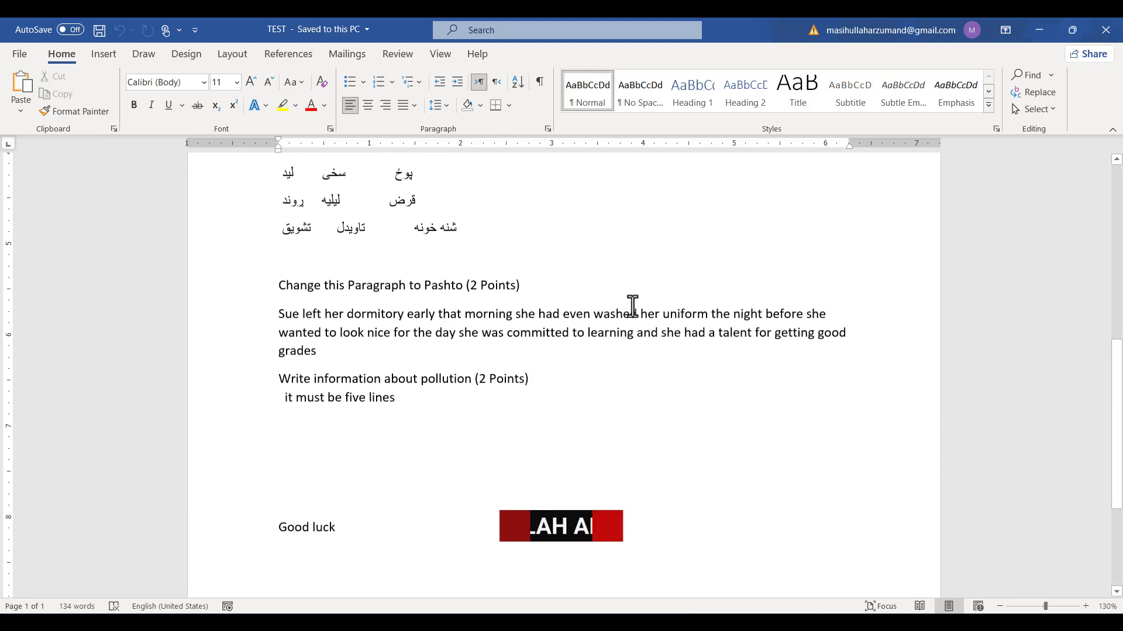
scroll(633, 305, "up", 8)
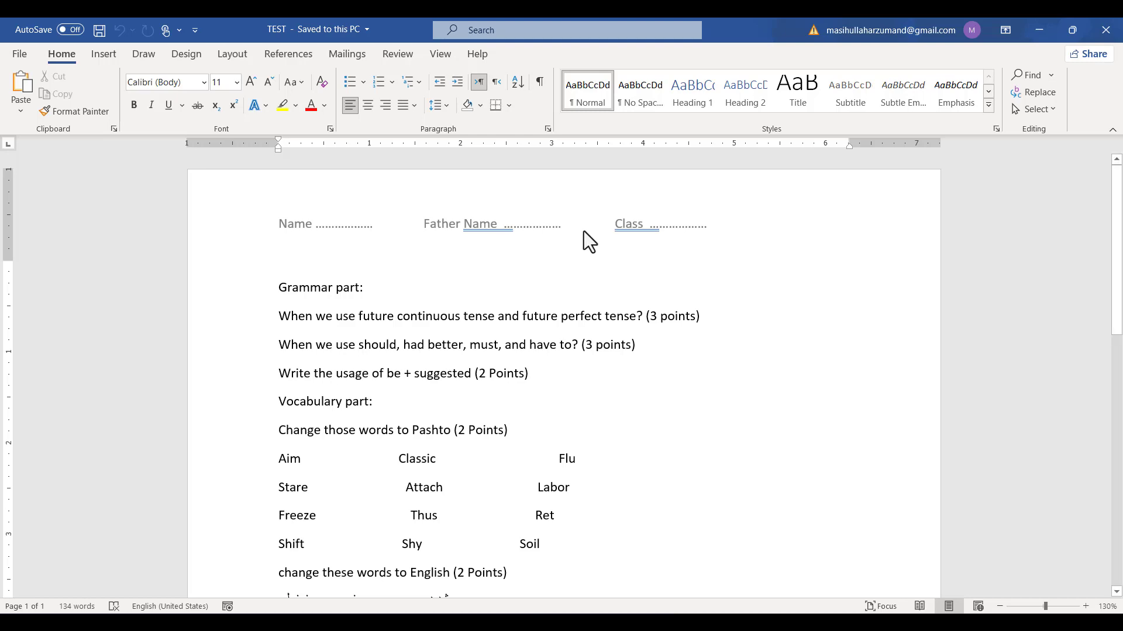
scroll(571, 251, "down", 15)
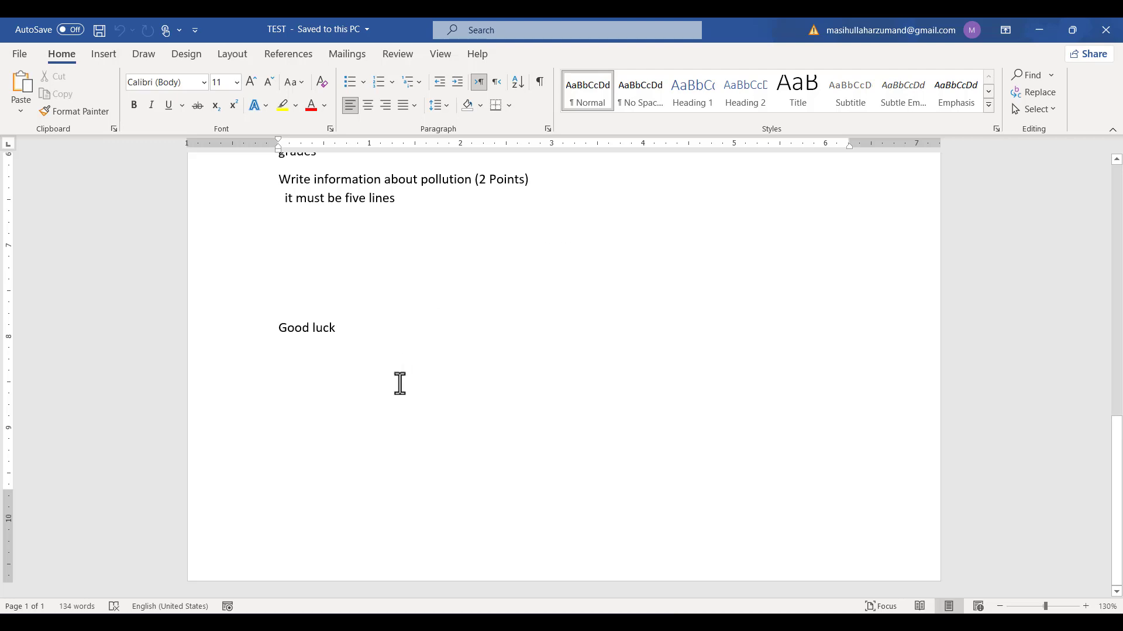
scroll(400, 383, "up", 15)
double_click(790, 251)
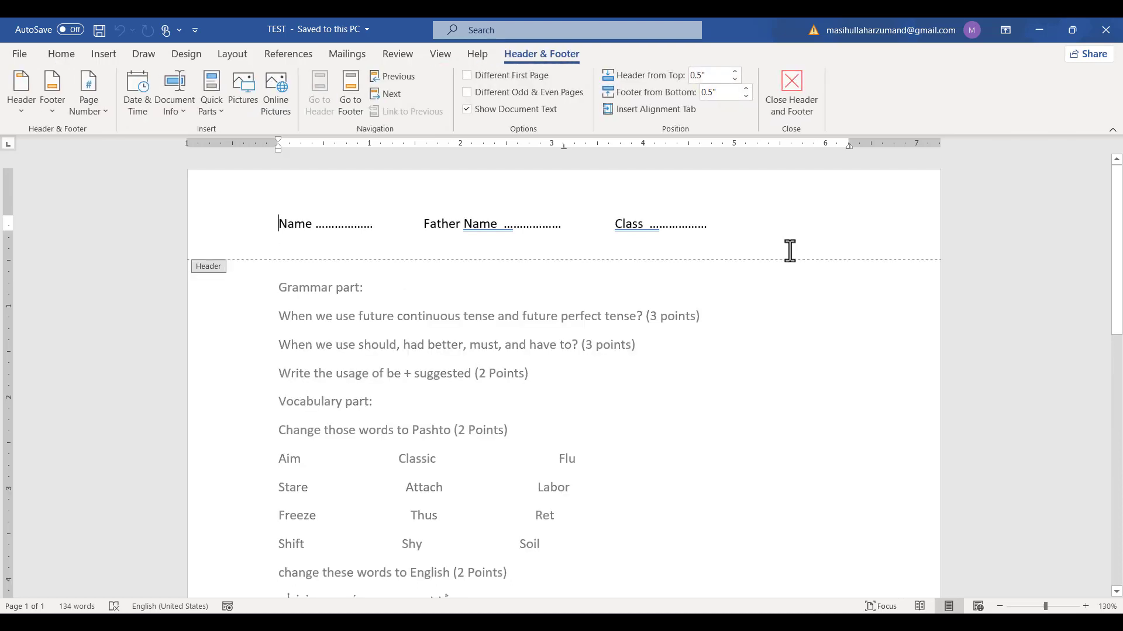
key("Escape")
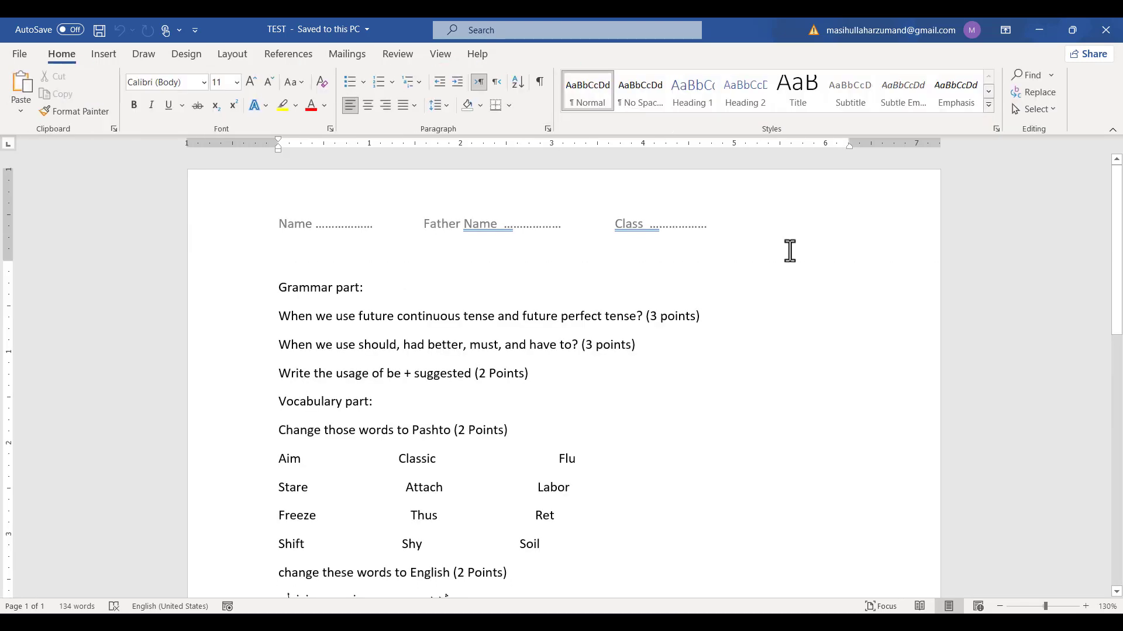
Step: Switch to File Explorer, launch the keypress-osd application from the x64 folder on Local Disk (C:), and close the window
key("super+e")
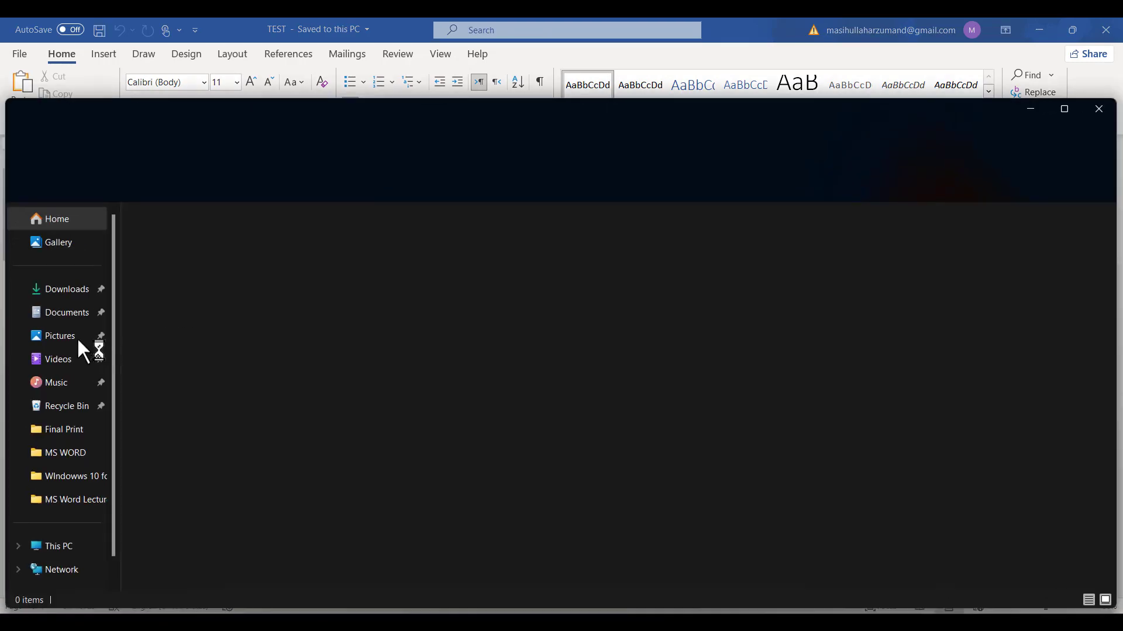
left_click(74, 569)
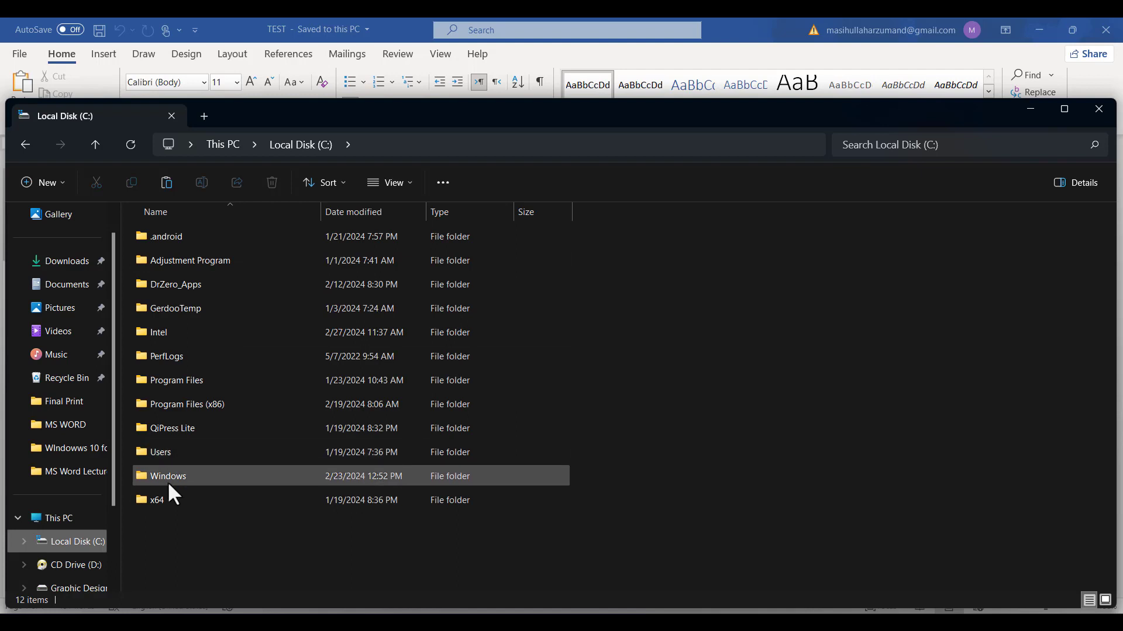
left_click(167, 481)
double_click(167, 497)
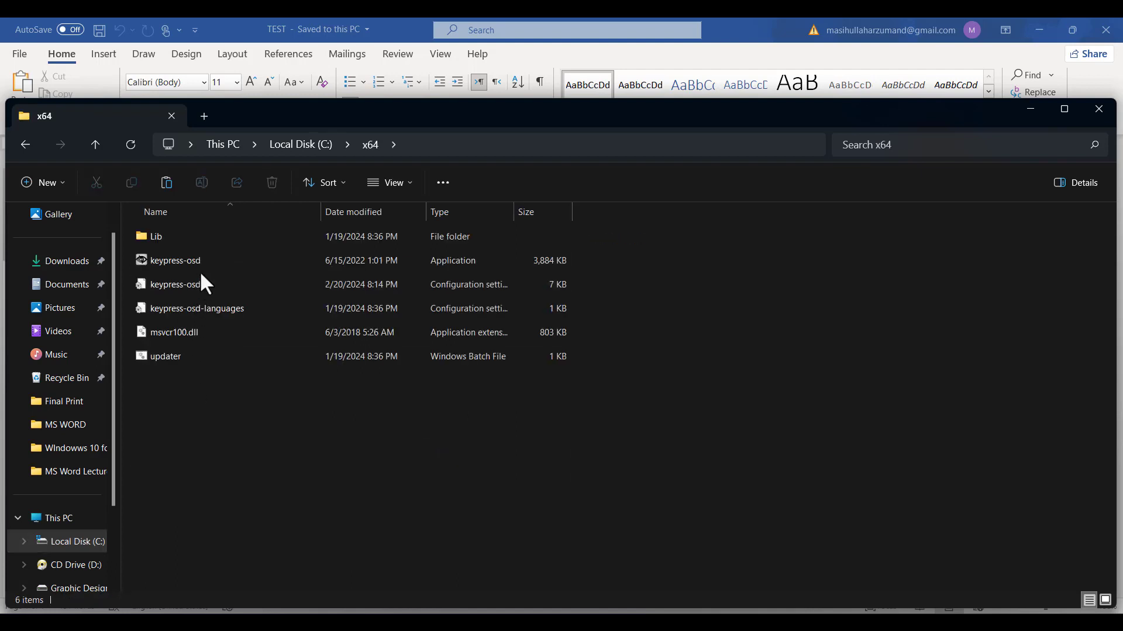
double_click(184, 260)
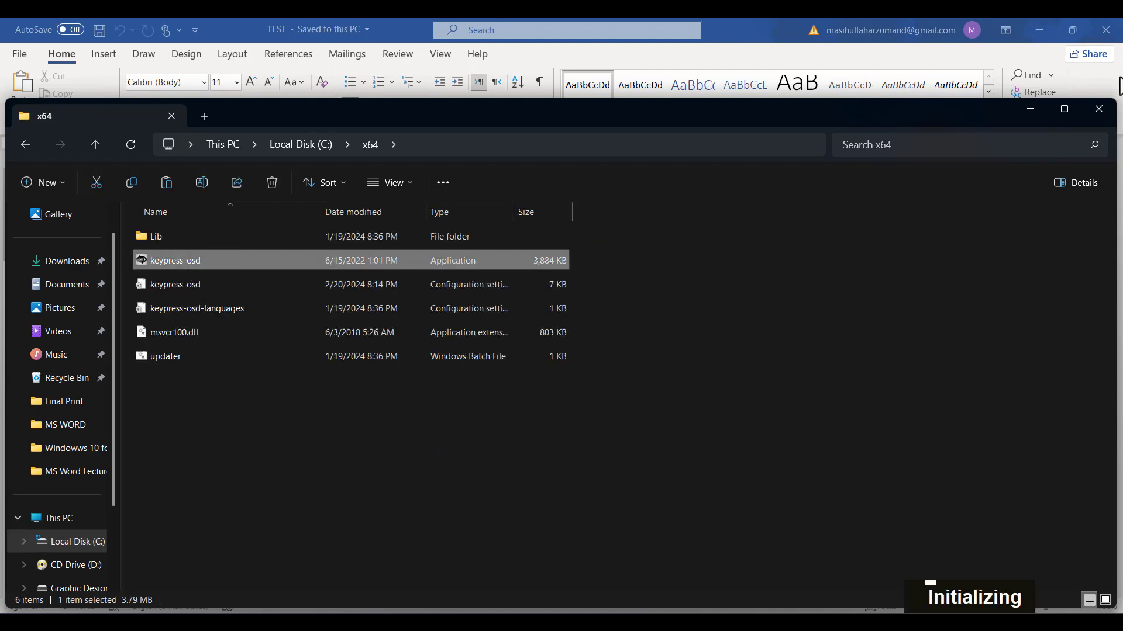
left_click(1099, 110)
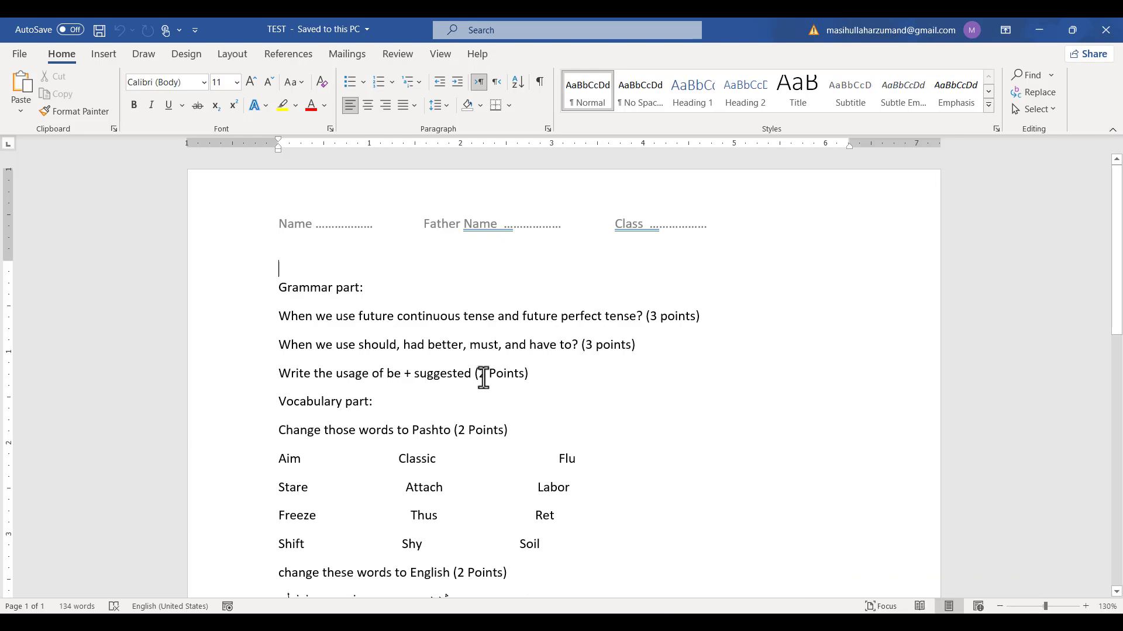
Step: Open the page header for editing and delete its Name, Father Name and Class line
left_click(681, 458)
double_click(749, 199)
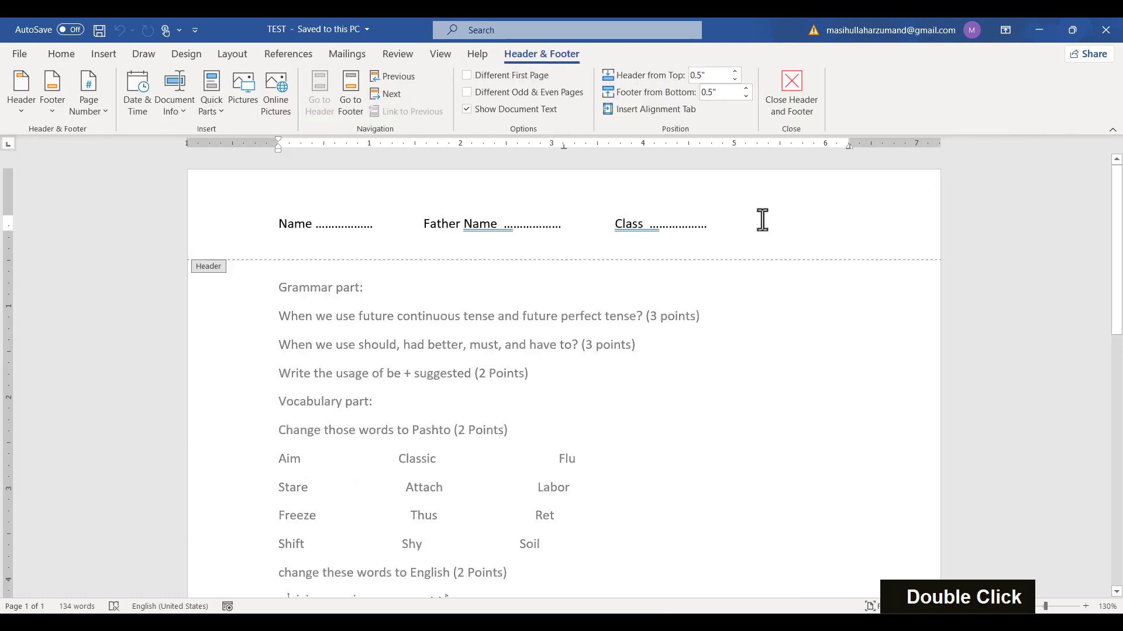
scroll(770, 229, "down", 10)
scroll(770, 229, "up", 5)
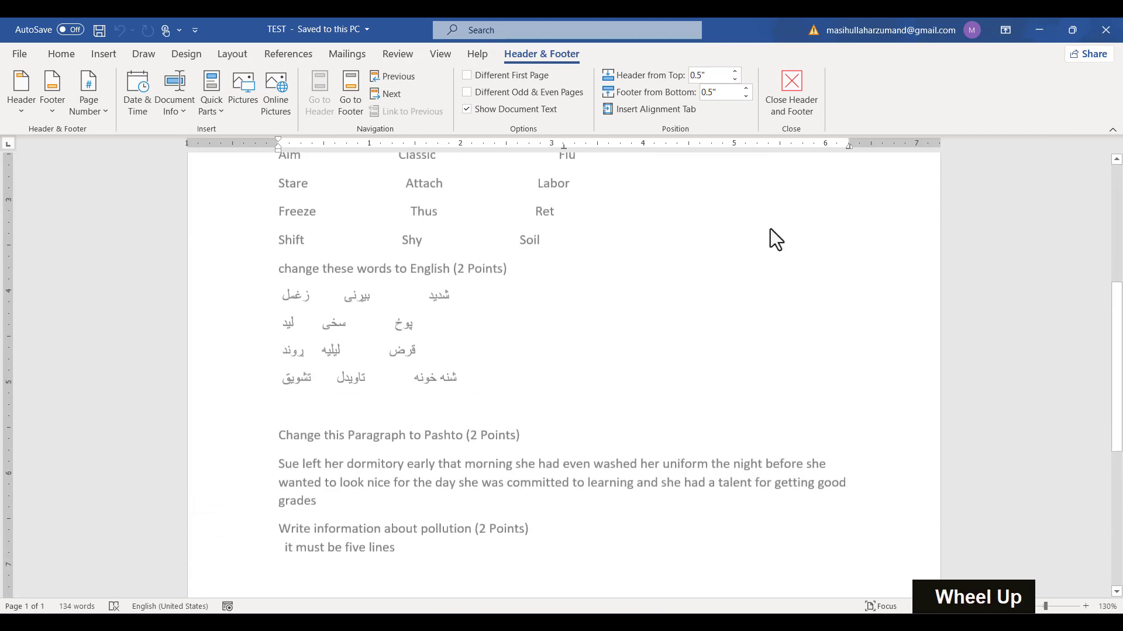
scroll(770, 229, "up", 5)
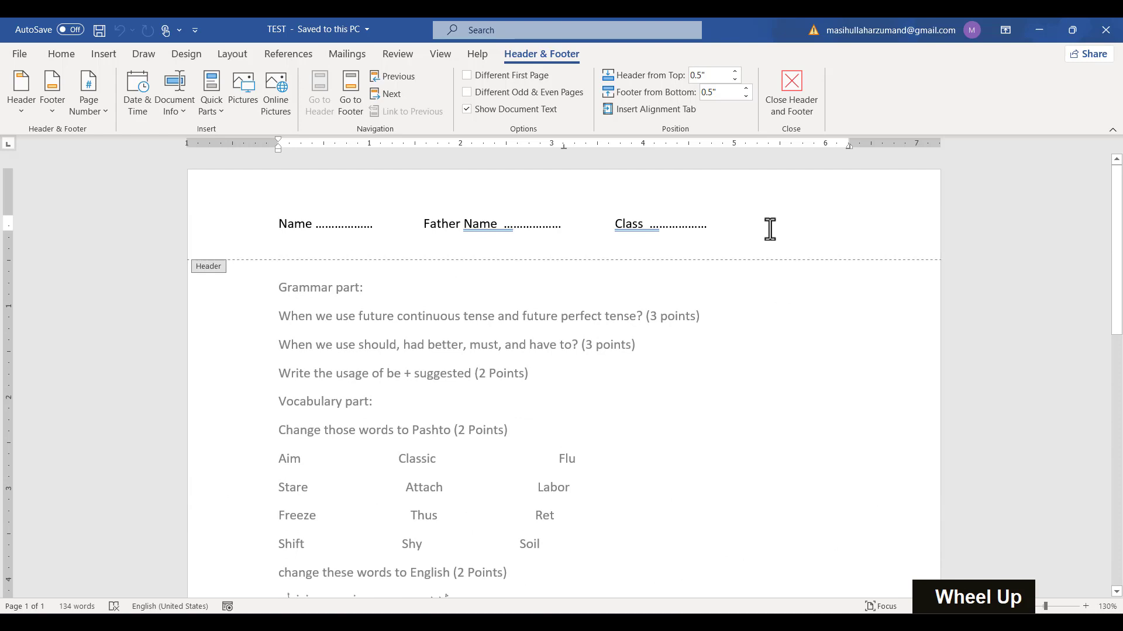
left_click_drag(759, 228, 288, 214)
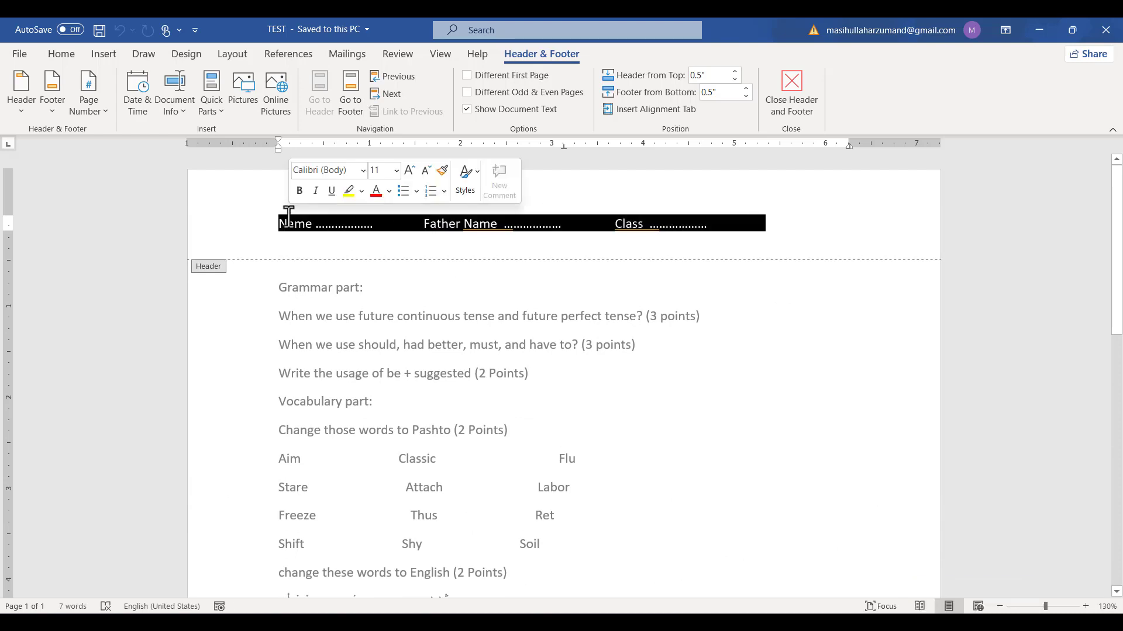
key("BackSpace")
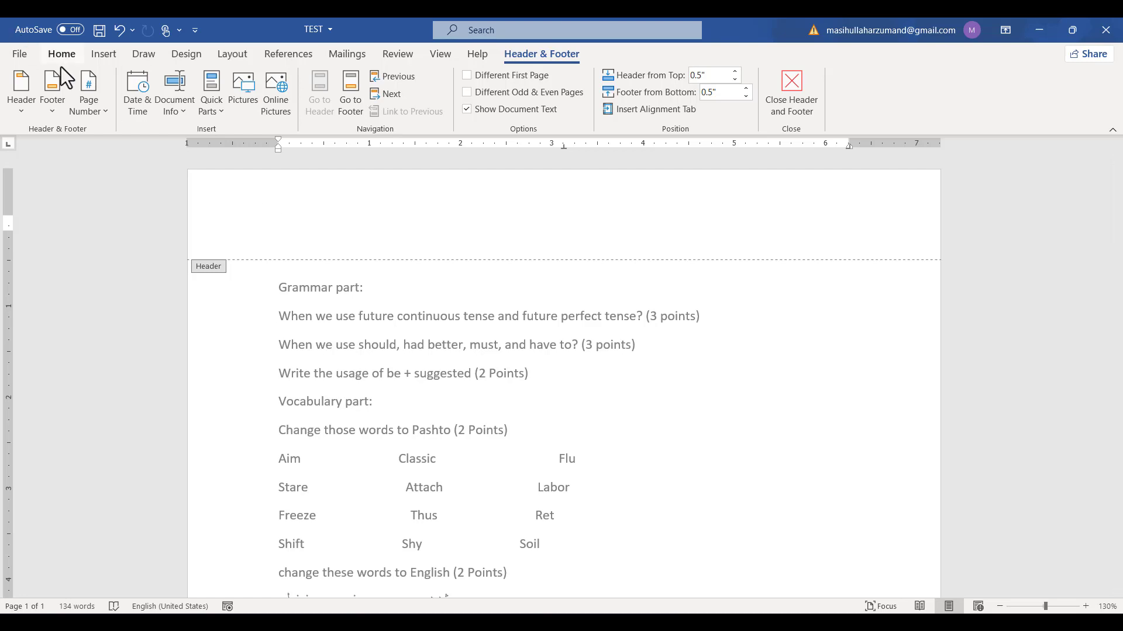
Step: Draw a rectangle about 0.54" high and 1.72" wide at the start of the header
left_click(100, 58)
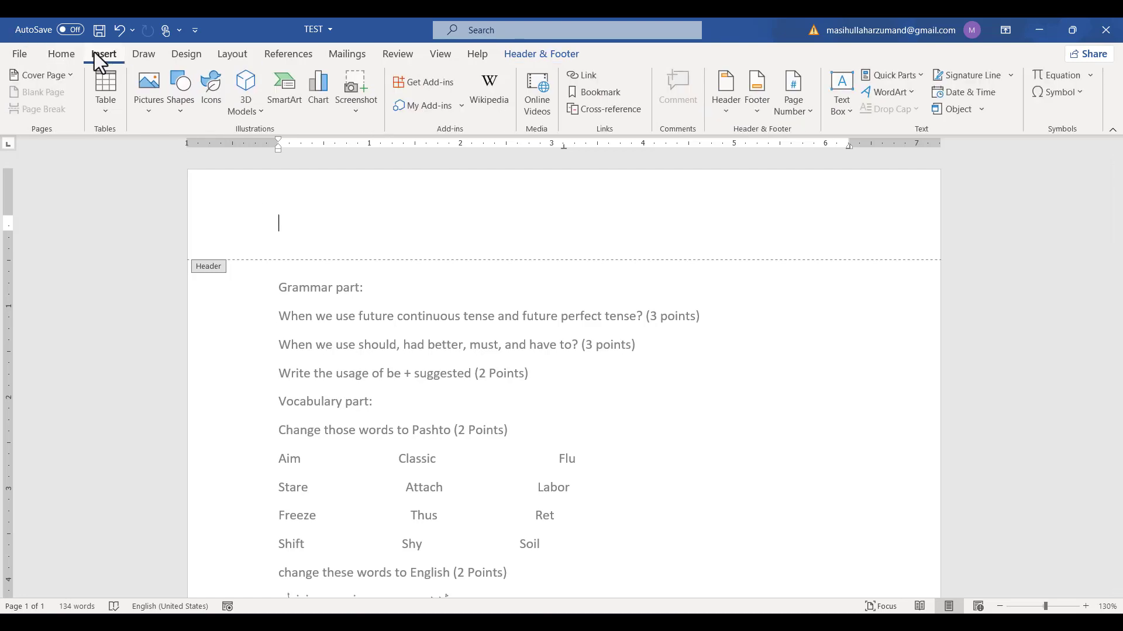
left_click(189, 104)
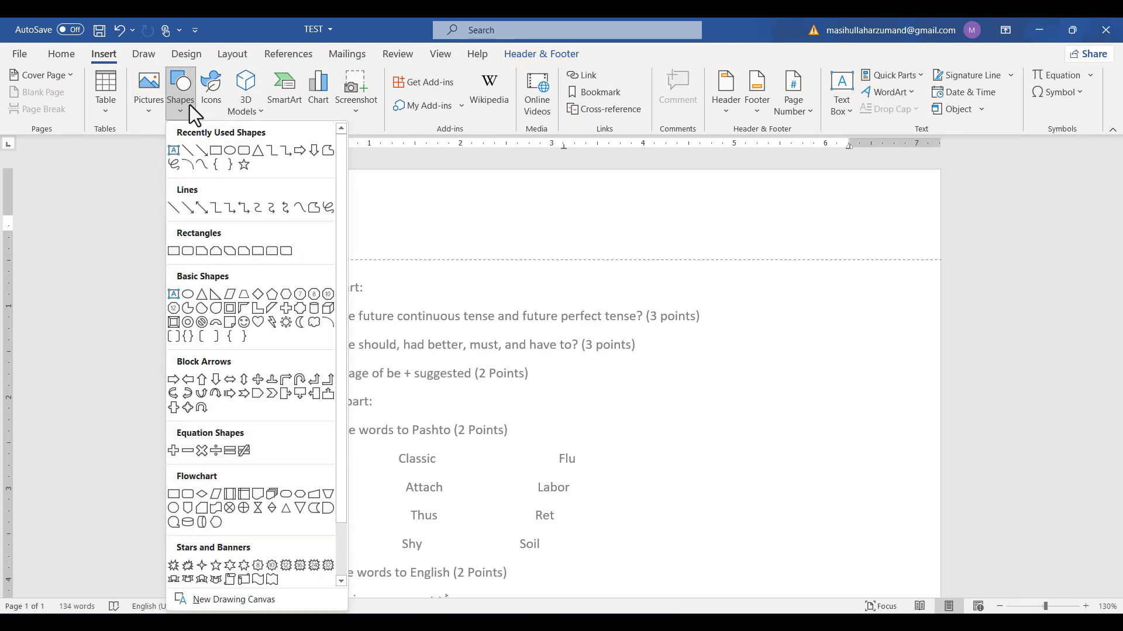
left_click(217, 151)
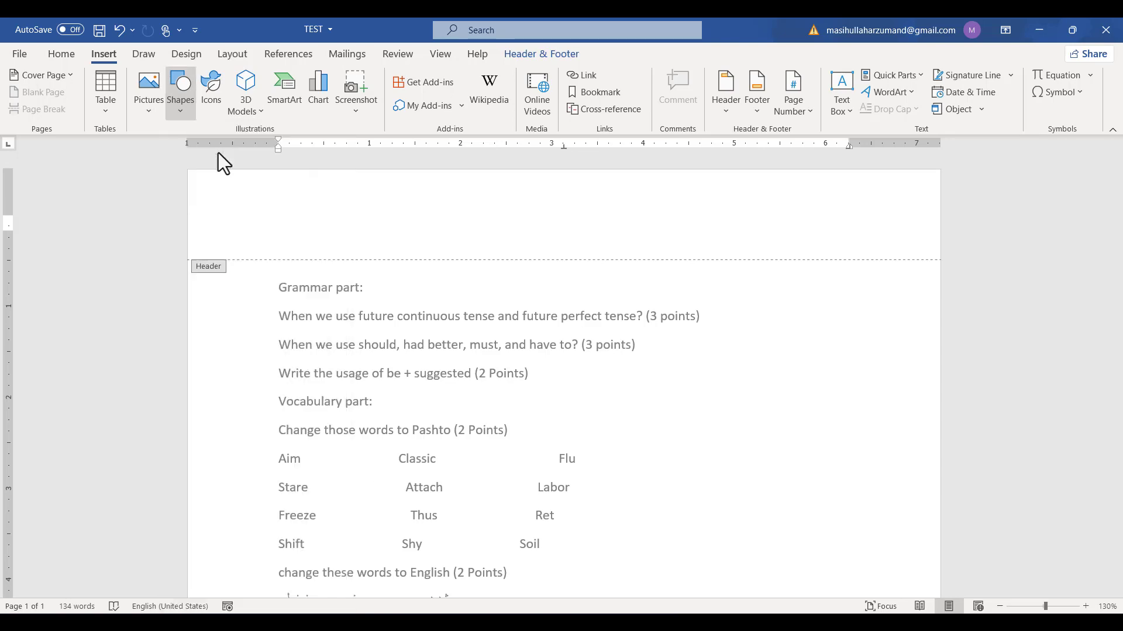
left_click_drag(249, 191, 406, 239)
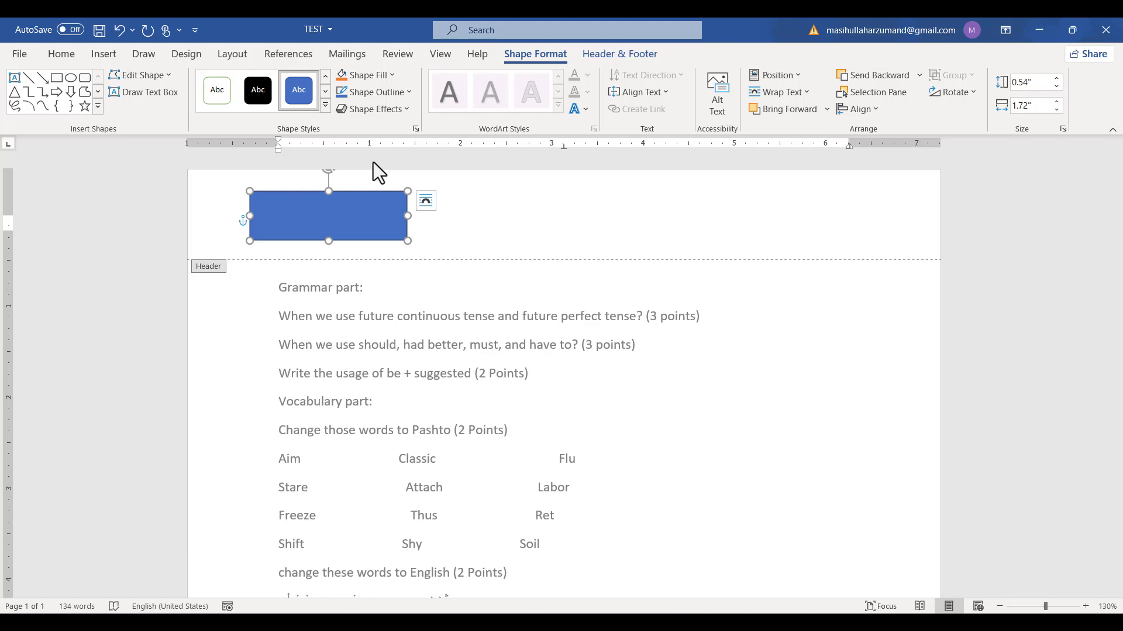
Step: Try a solid black and an orange gradient theme style on the header rectangle
left_click(325, 106)
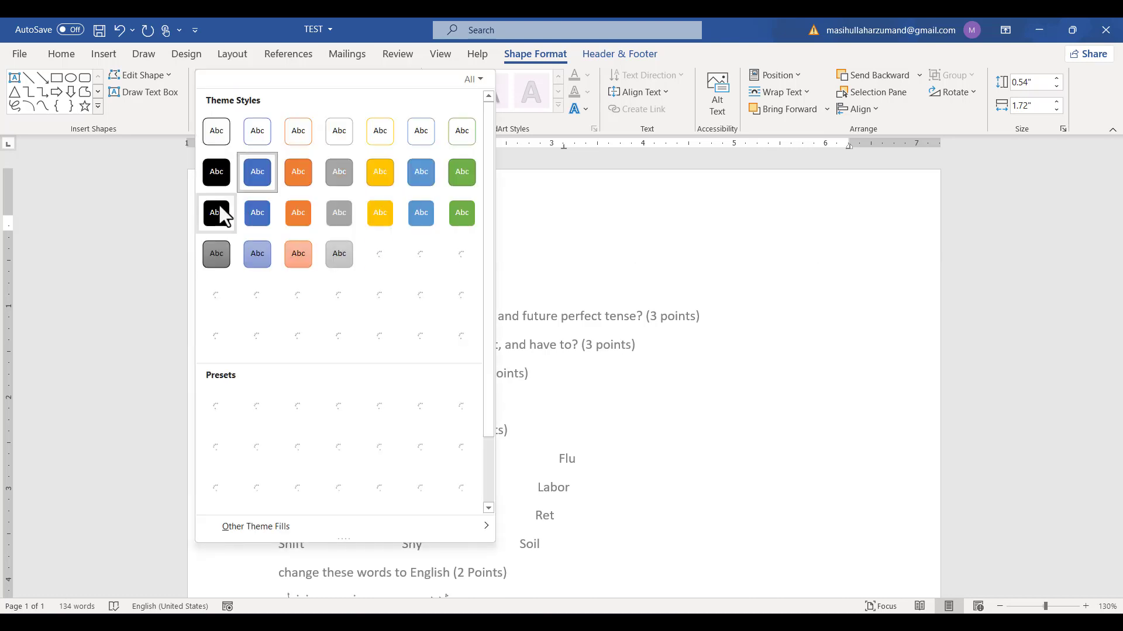
left_click(220, 216)
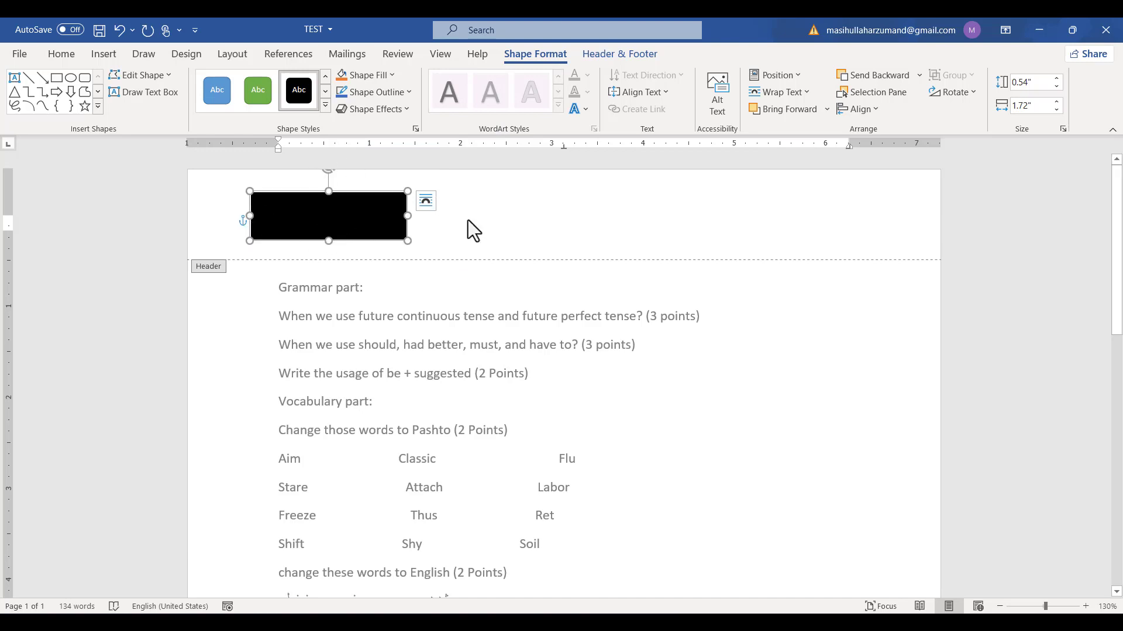
left_click(490, 238)
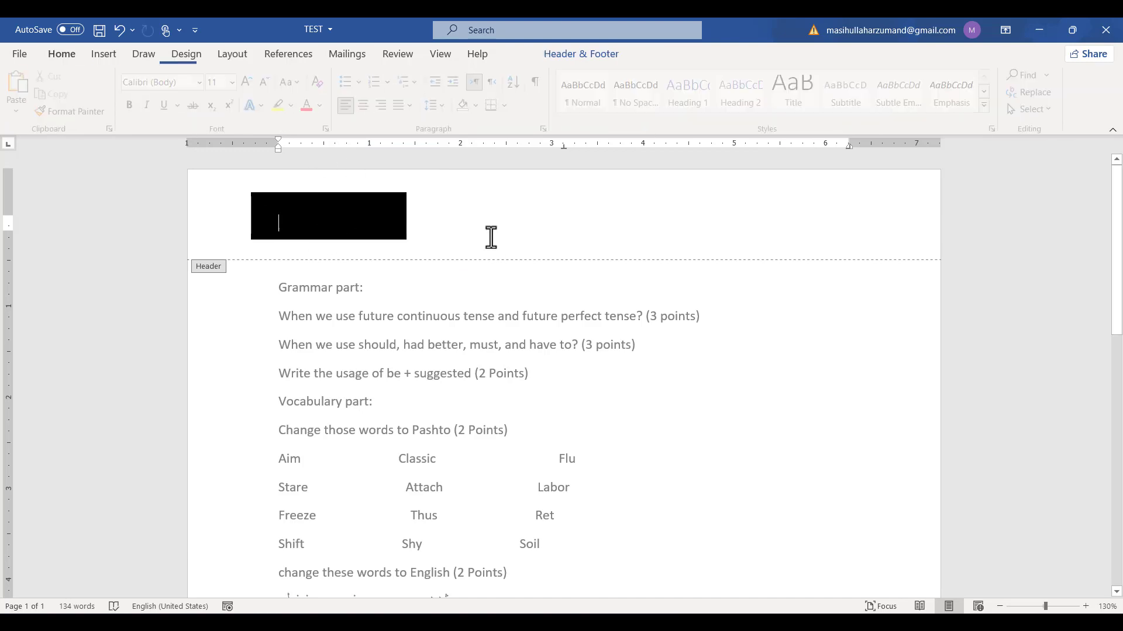
left_click(395, 207)
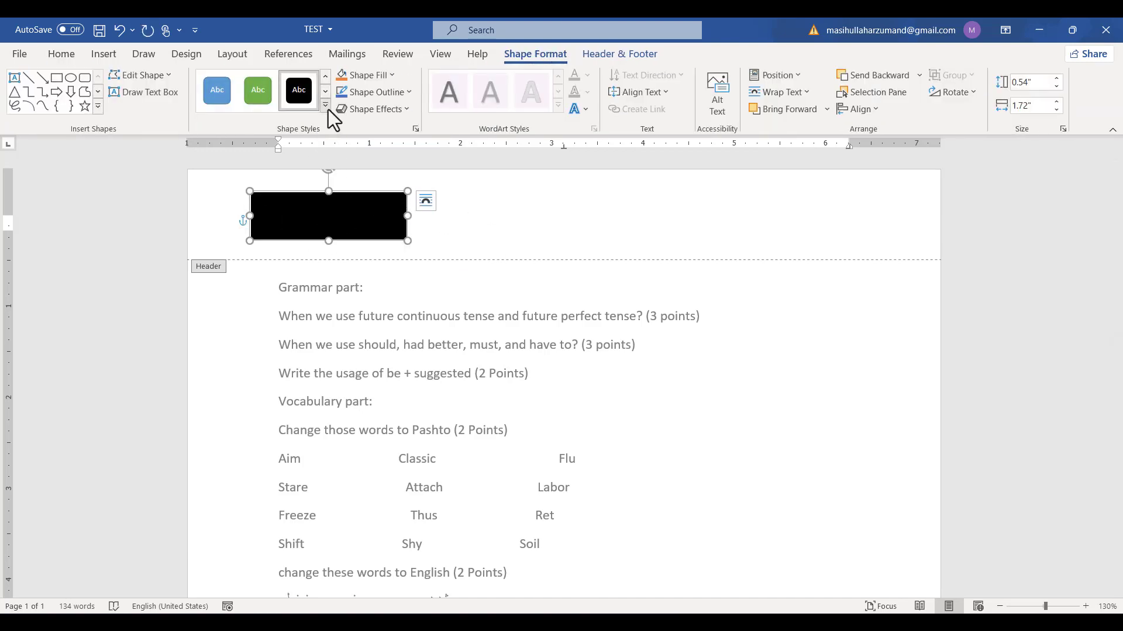
left_click(326, 107)
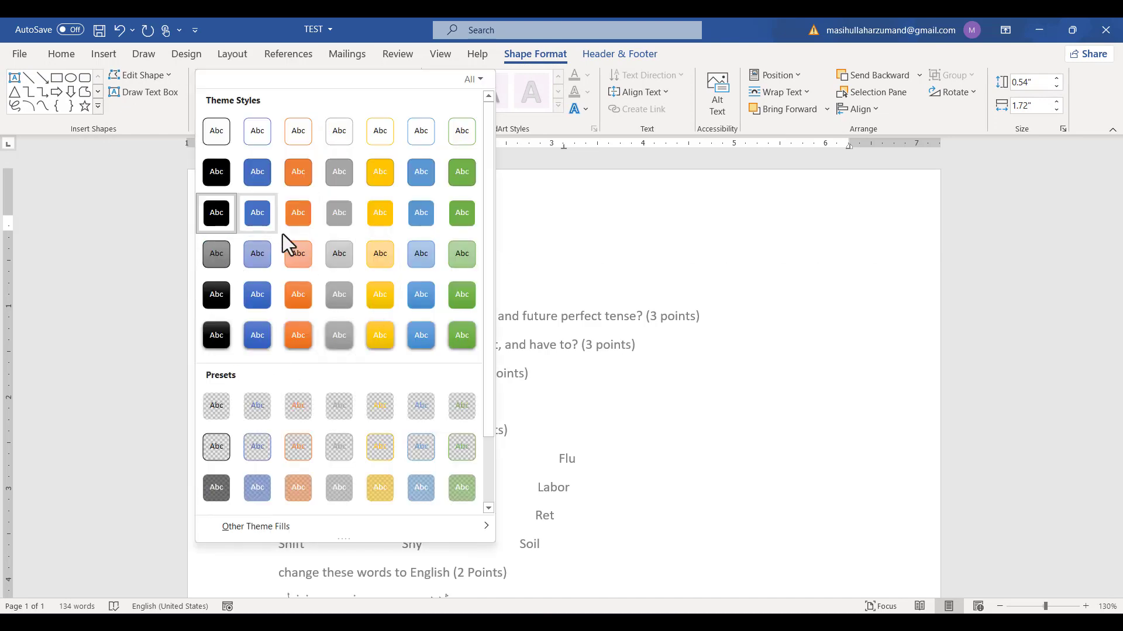
left_click(303, 292)
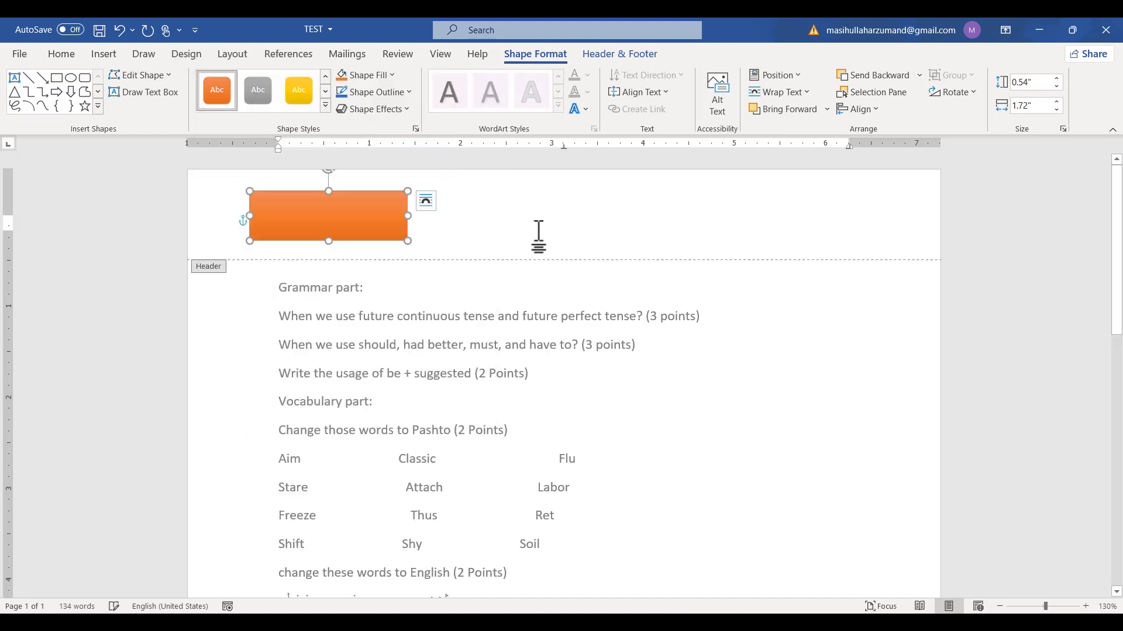
left_click(476, 226)
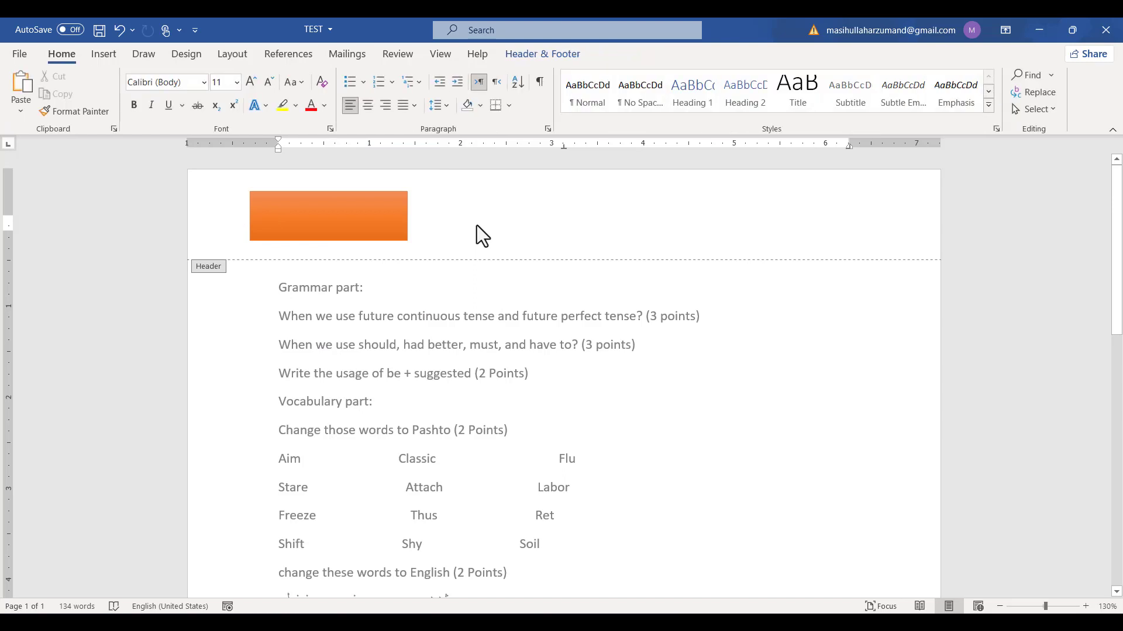
Step: Set the header rectangle's fill to black and remove its outline
left_click(377, 223)
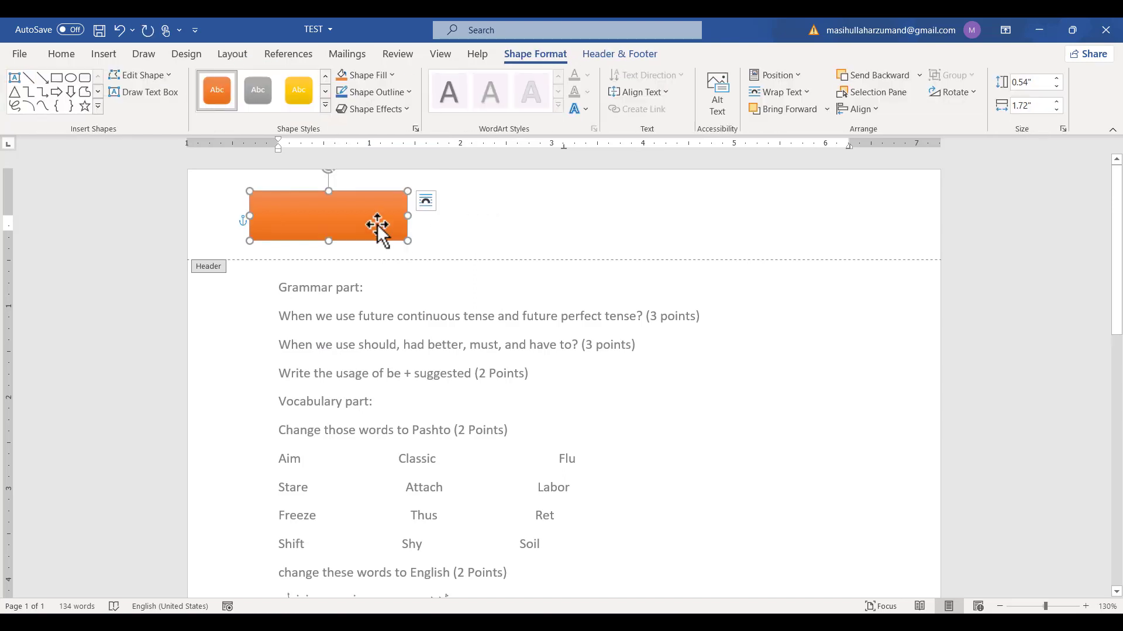
left_click(324, 105)
left_click(408, 219)
left_click(395, 75)
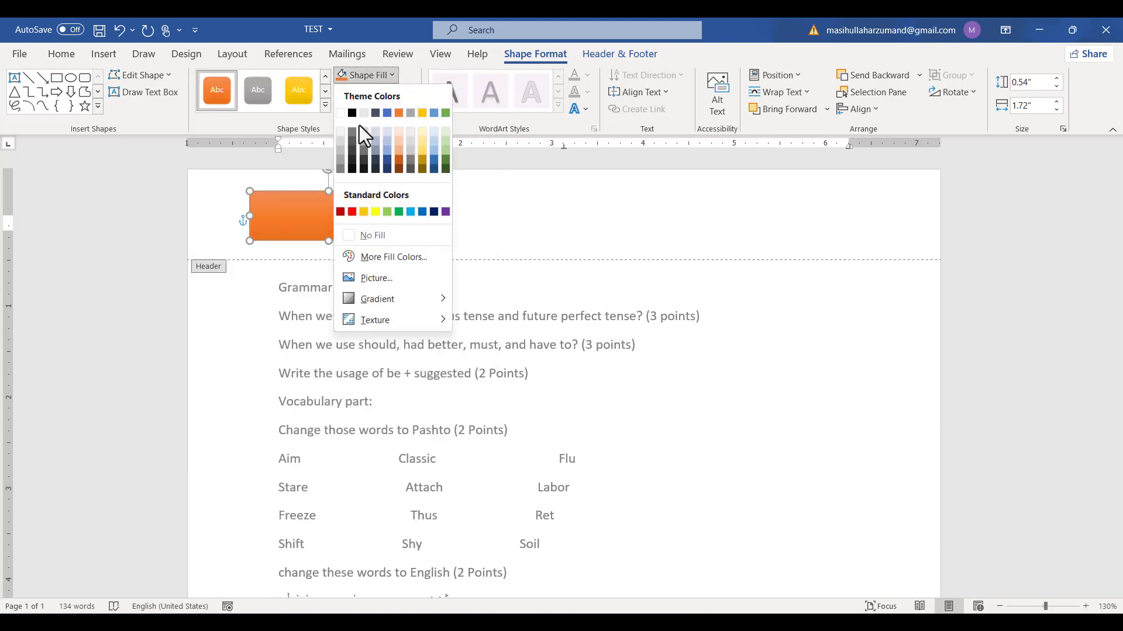
left_click(353, 114)
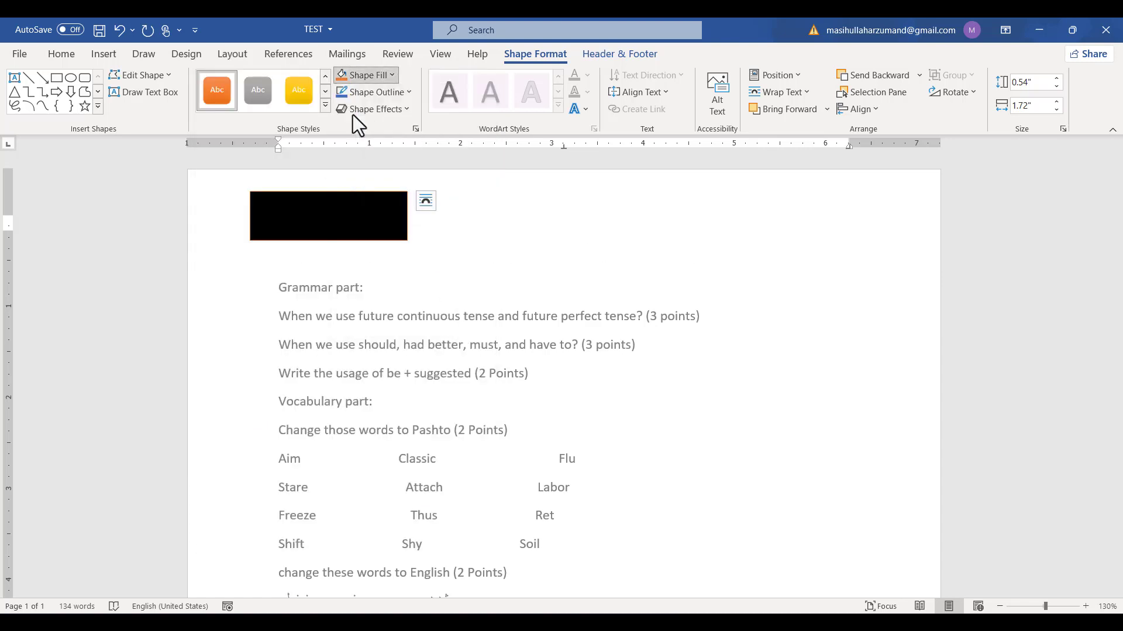
left_click(411, 93)
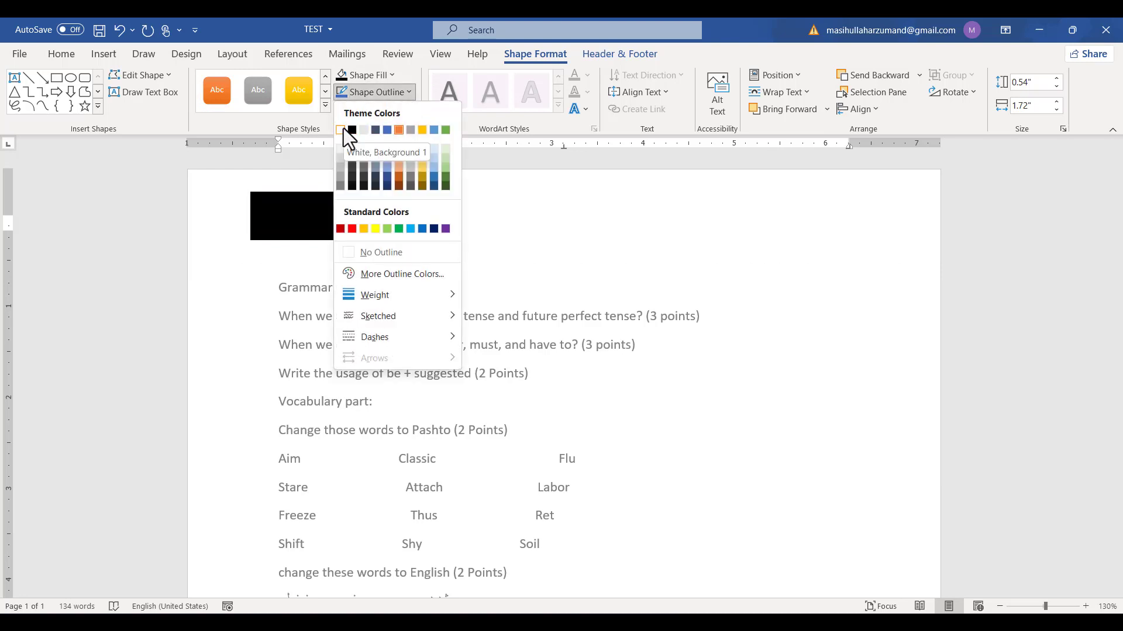
left_click(362, 253)
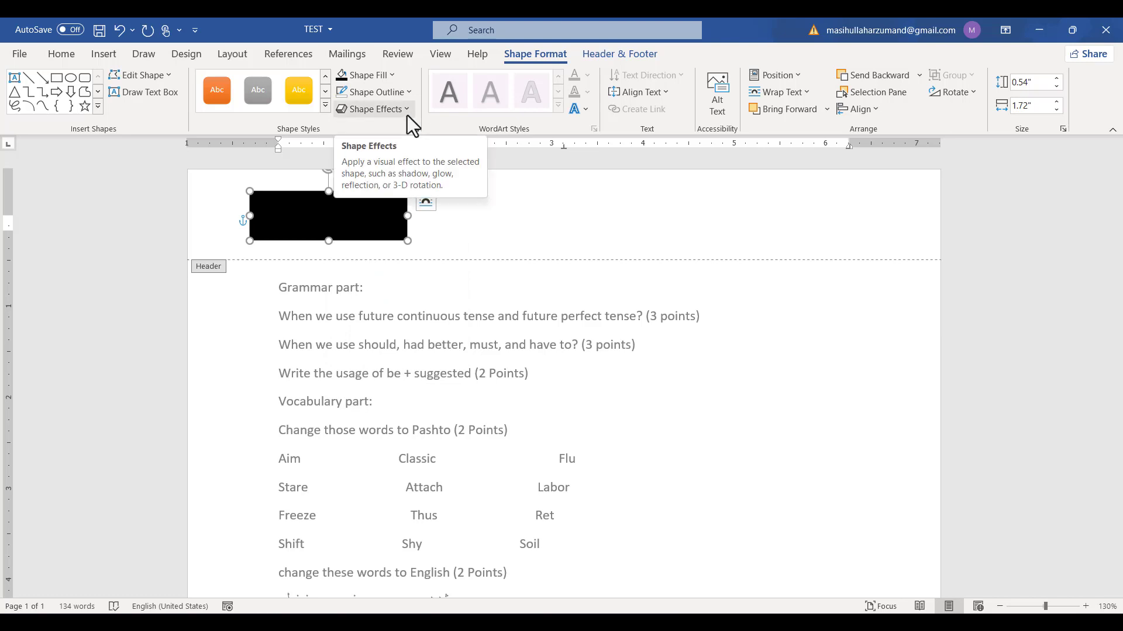
Step: Add the text "Windows 10" inside the black header rectangle
right_click(339, 212)
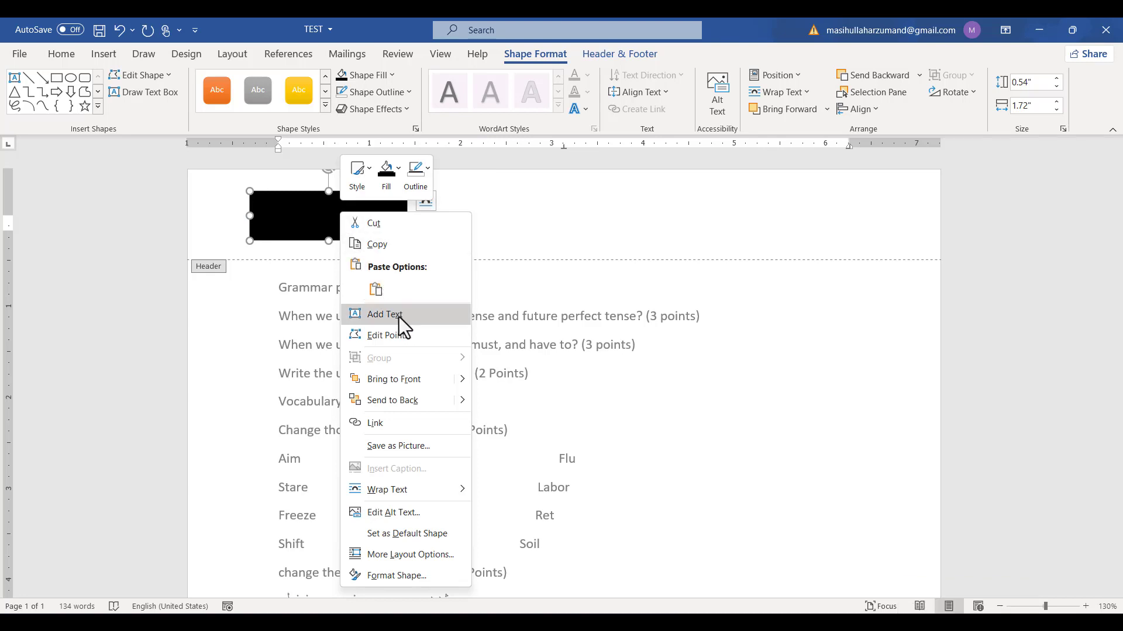
left_click(399, 316)
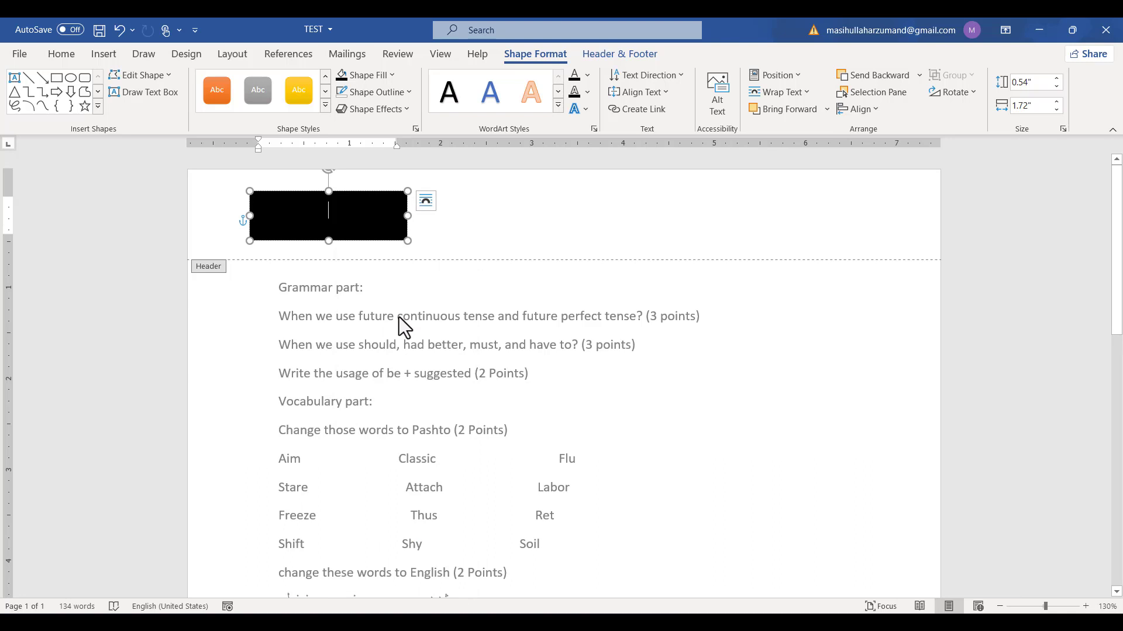
type("Wi")
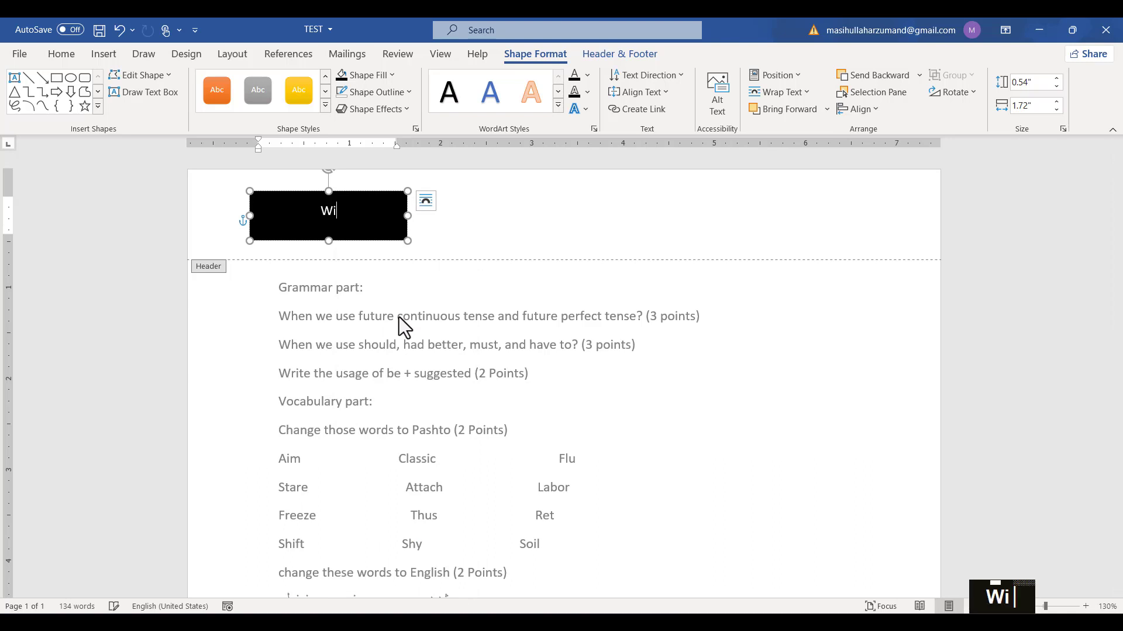
type("ndows ")
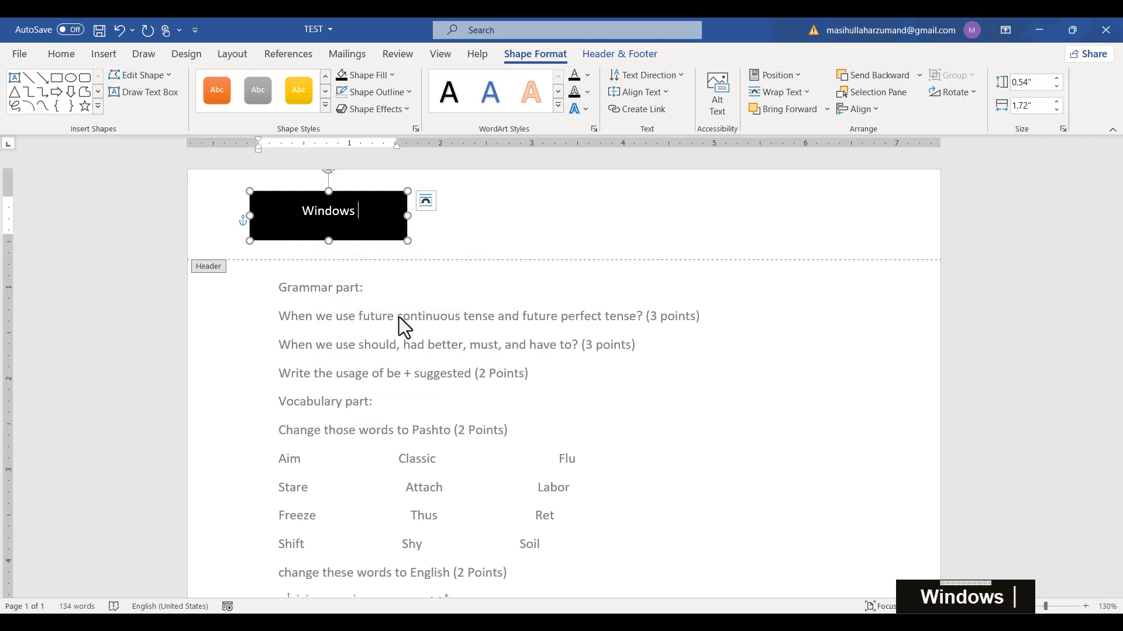
type("20")
key("BackSpace")
key("BackSpace")
type("10")
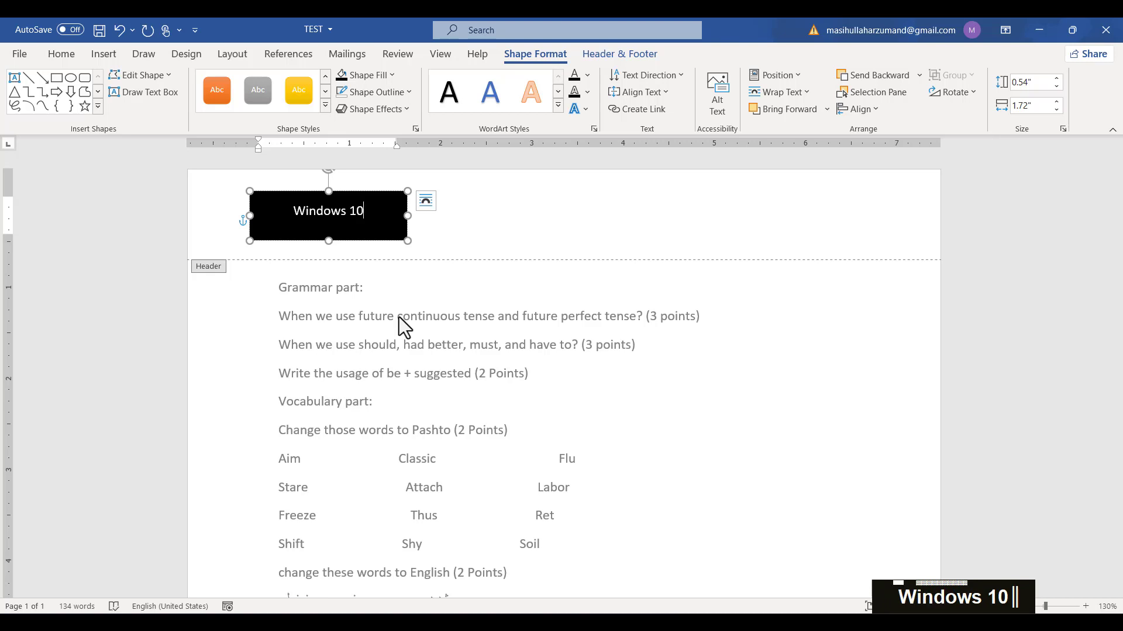
Step: Select all the text in the black rectangle and enlarge it to 20 pt
key("ctrl+a")
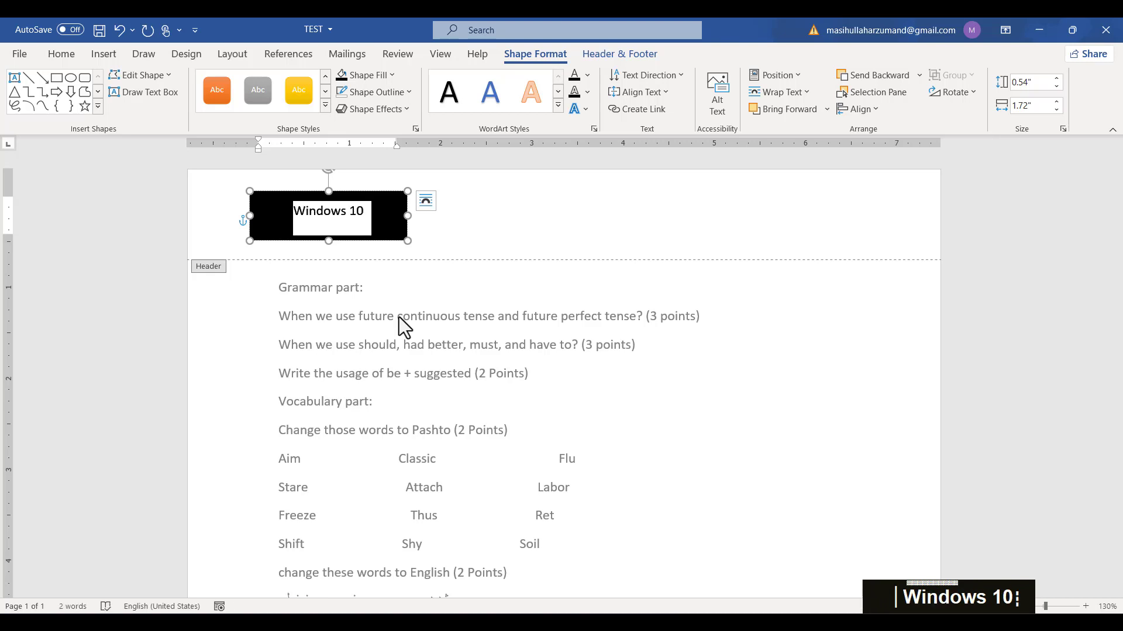
key("ctrl+shift+period")
key("ctrl+shift+period")
key("ctrl+shift+period")
key("ctrl+shift+period")
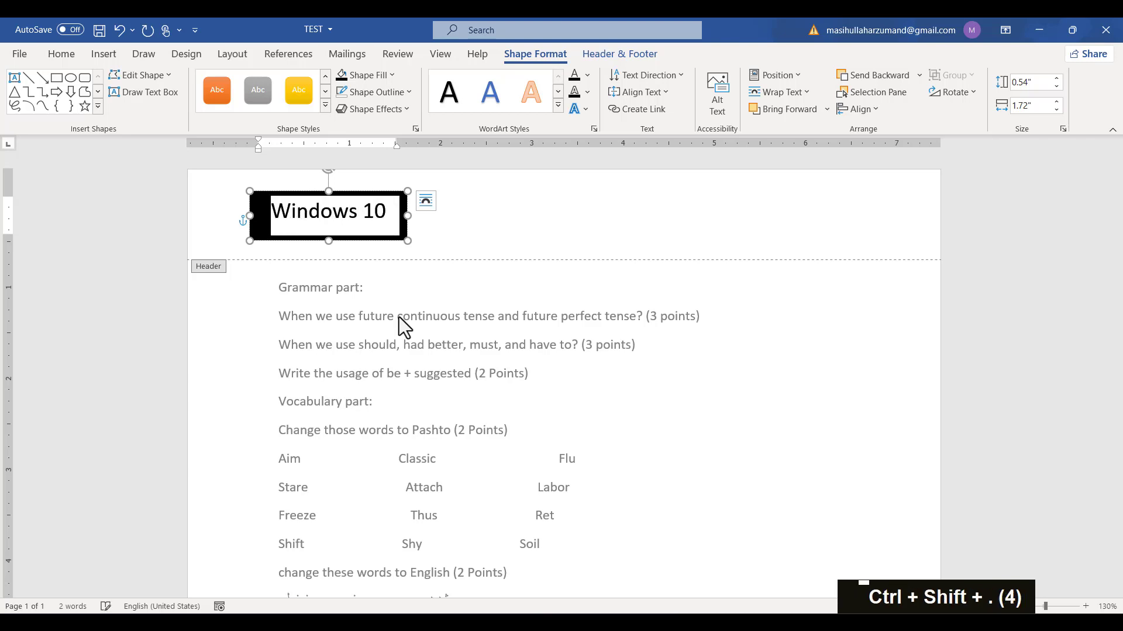
key("ctrl+shift+period")
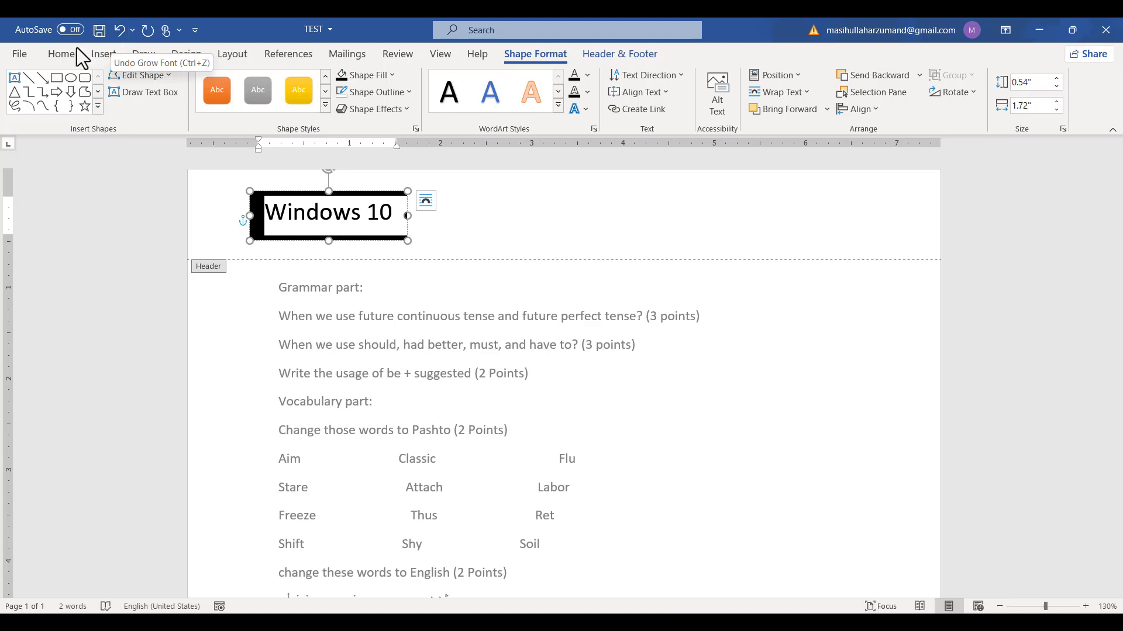
Step: Change the font of the selected "Windows 10" text to Arial Black
left_click(63, 53)
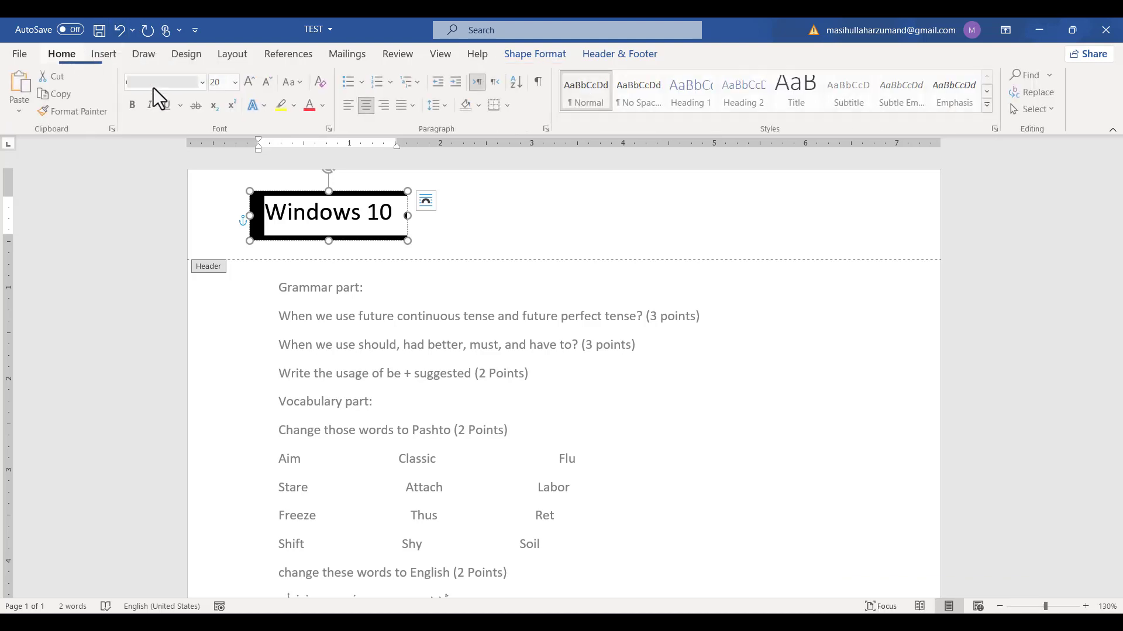
left_click(205, 82)
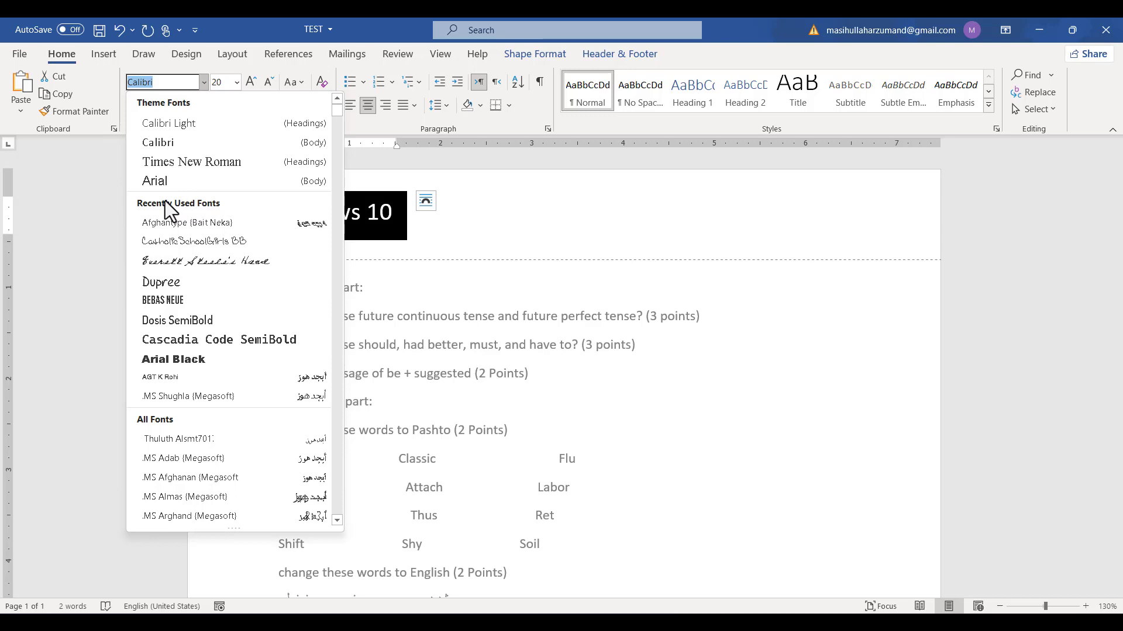
scroll(156, 205, "down", 1)
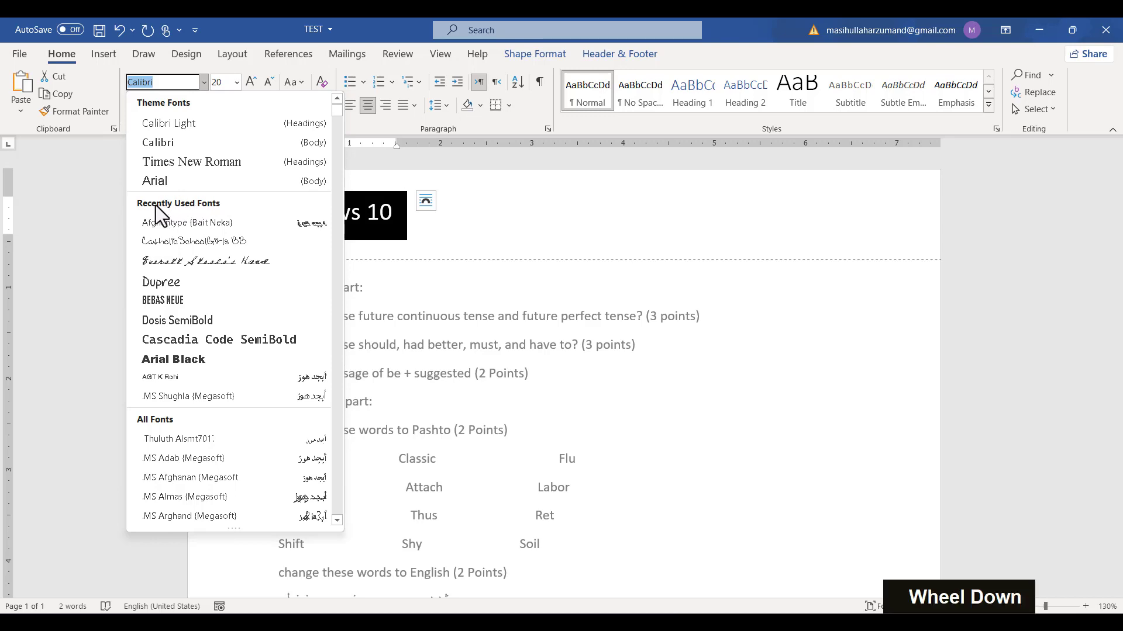
scroll(178, 423, "down", 1)
scroll(194, 338, "up", 1)
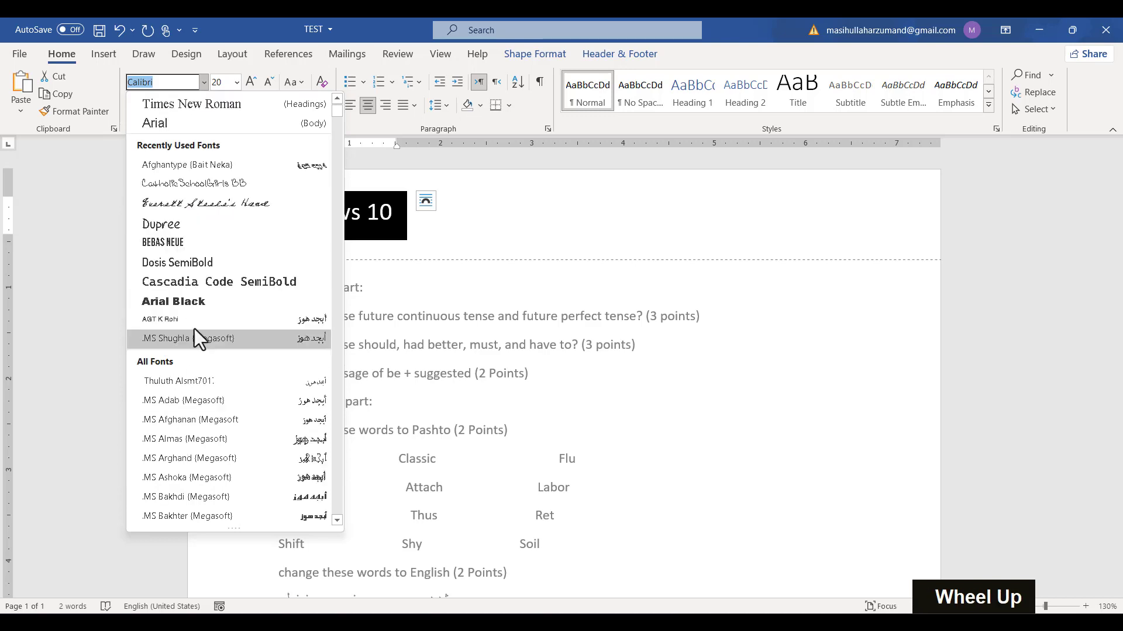
left_click(185, 304)
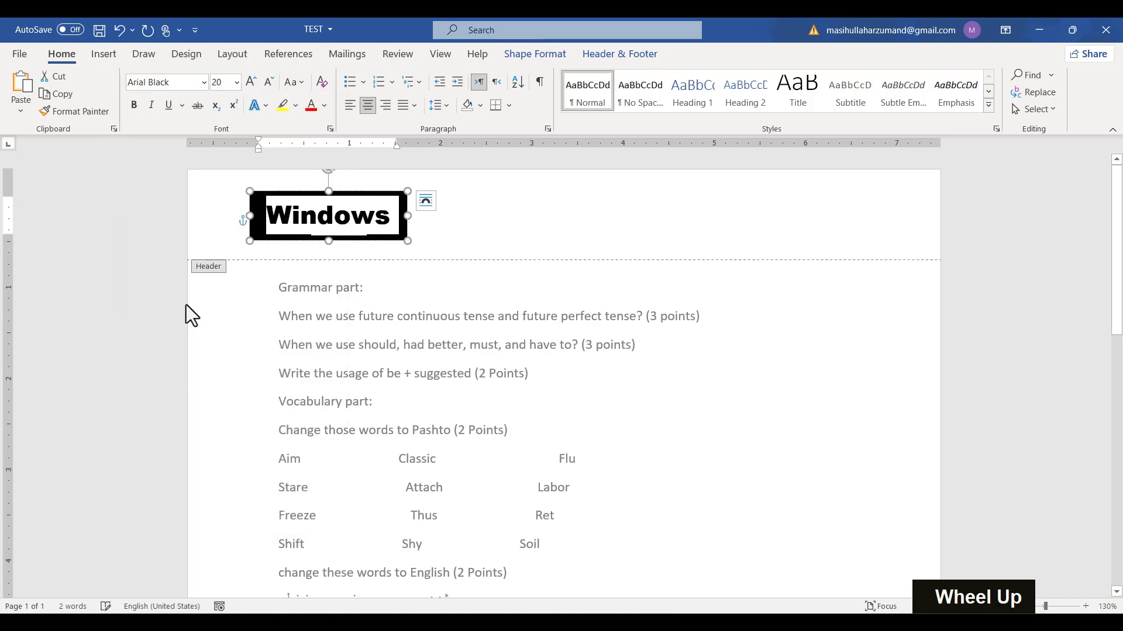
Step: Reduce the "Windows 10" text to 14 pt so it fits on one line in the rectangle
key("ctrl+shift")
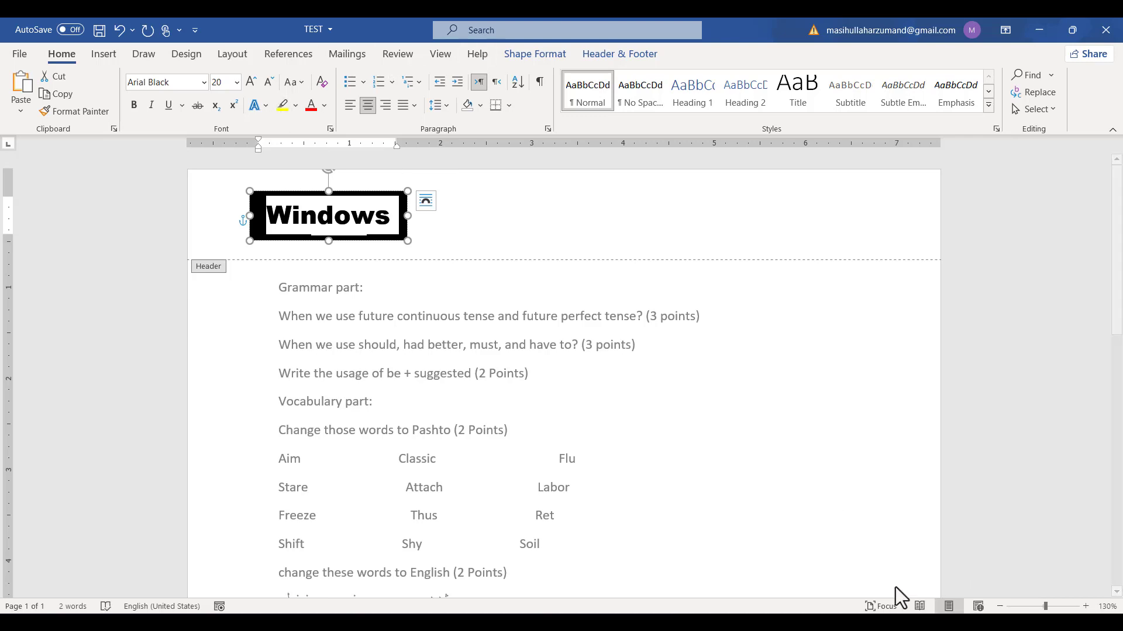
left_click(272, 85)
left_click(272, 85)
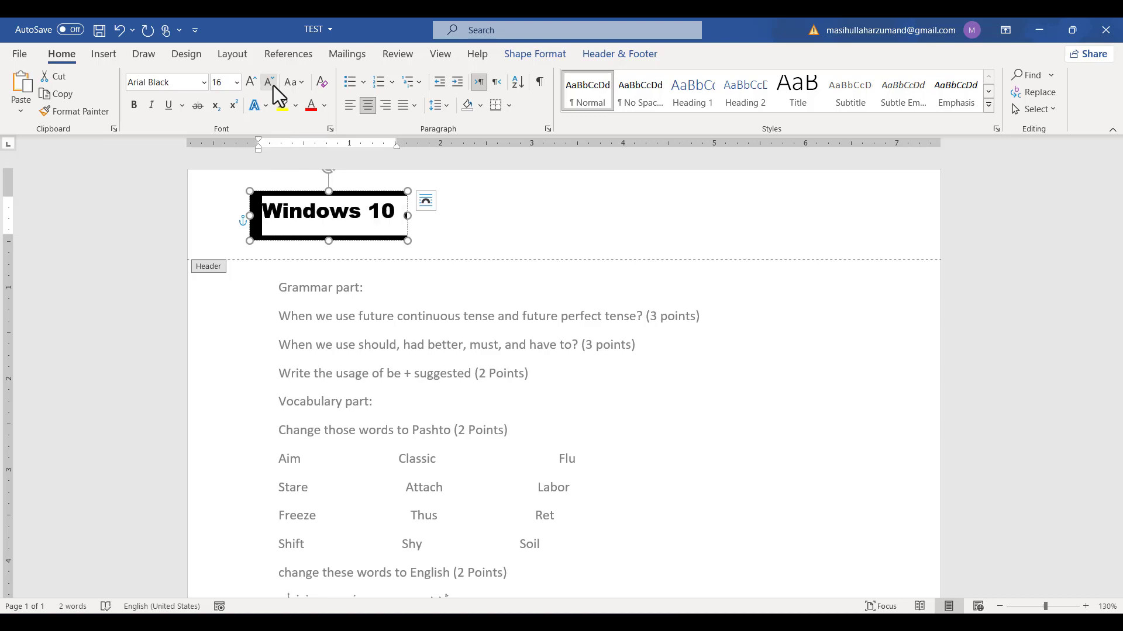
left_click(272, 85)
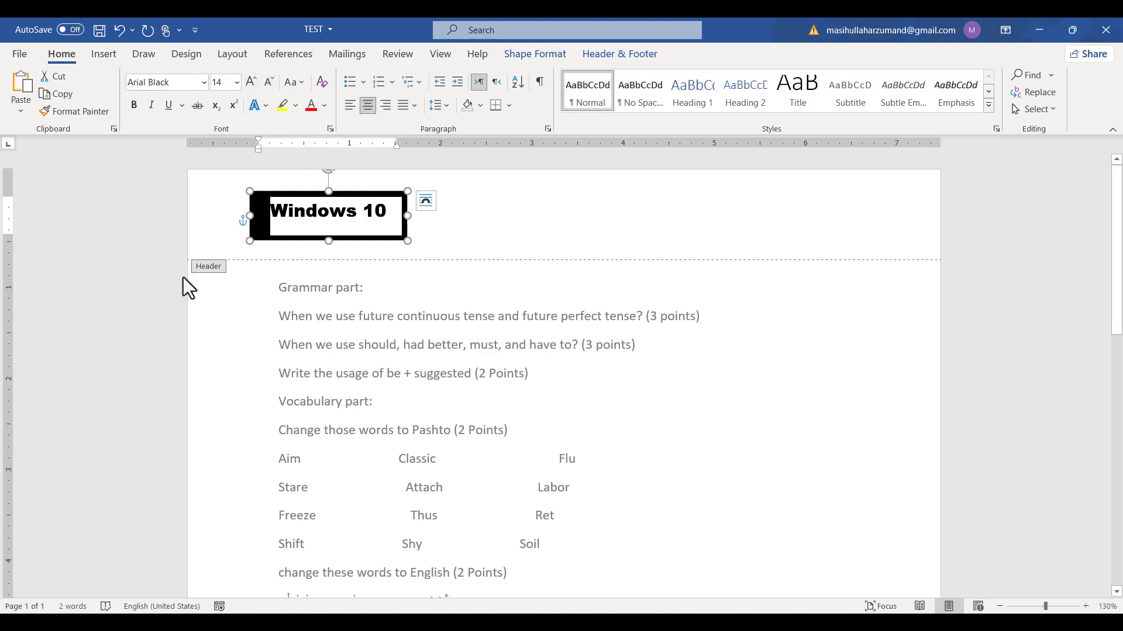
Step: Browse the available fonts and set the "Windows 10" text to Dosis SemiBold
left_click(187, 86)
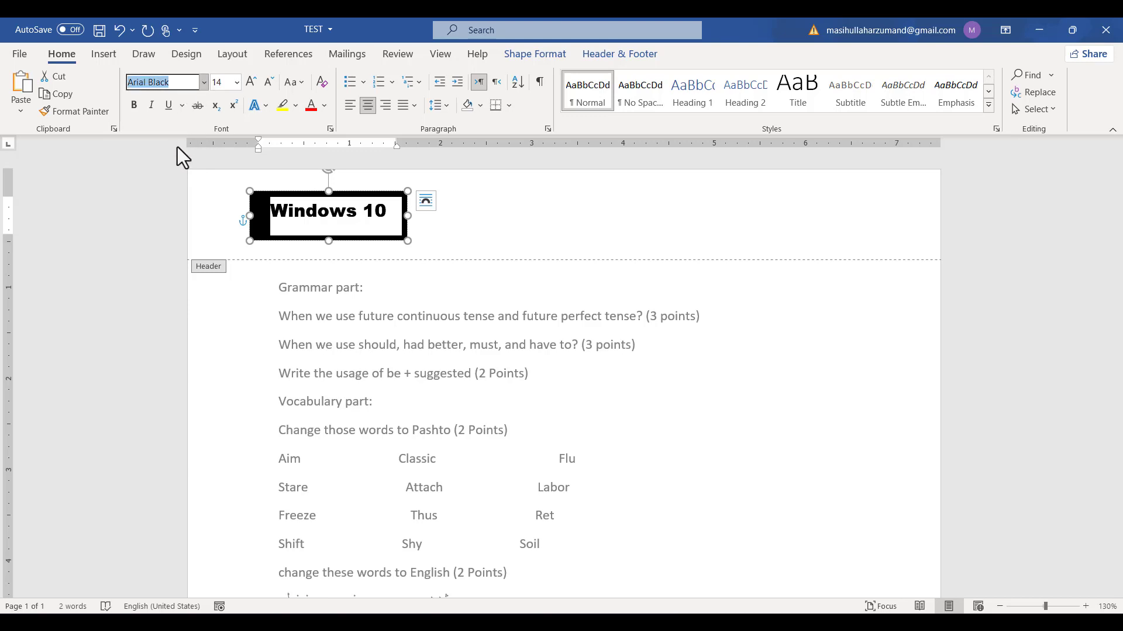
left_click(204, 83)
scroll(229, 310, "down", 10)
scroll(229, 319, "down", 10)
scroll(229, 319, "up", 5)
scroll(229, 310, "down", 8)
scroll(229, 310, "up", 4)
scroll(229, 310, "up", 6)
scroll(229, 310, "down", 6)
scroll(229, 310, "down", 20)
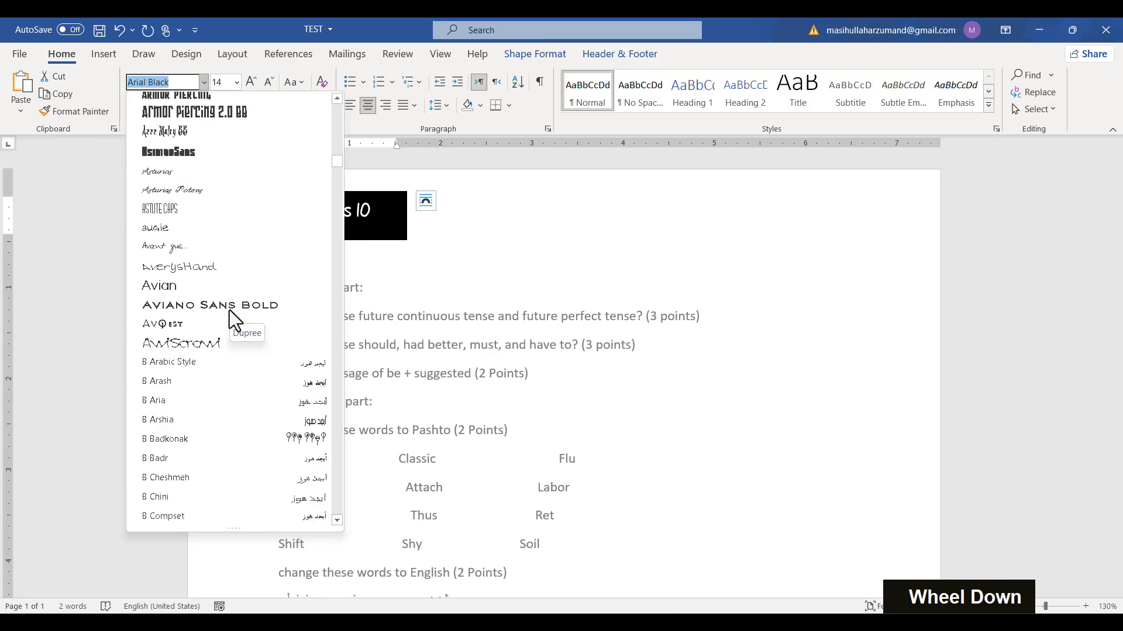
scroll(229, 310, "up", 8)
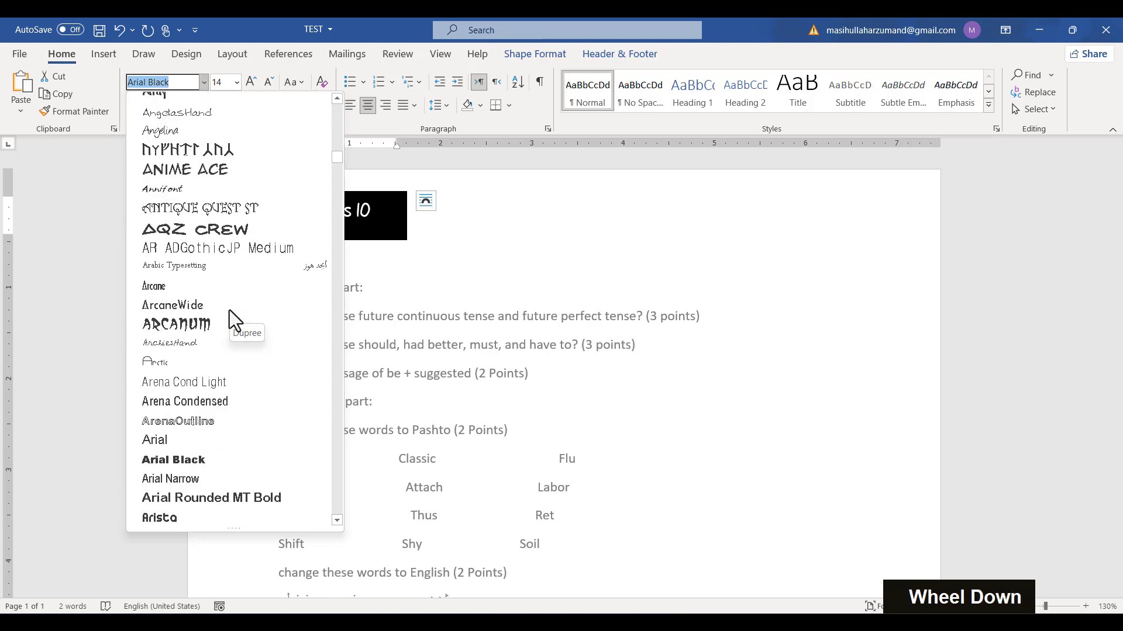
scroll(229, 321, "down", 20)
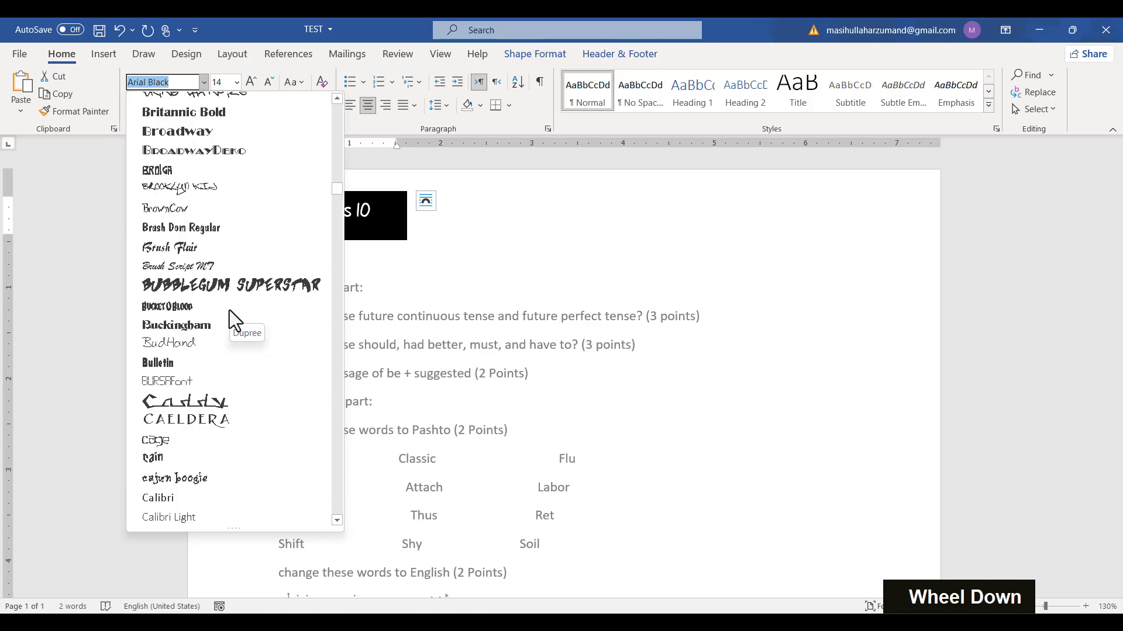
scroll(229, 311, "down", 8)
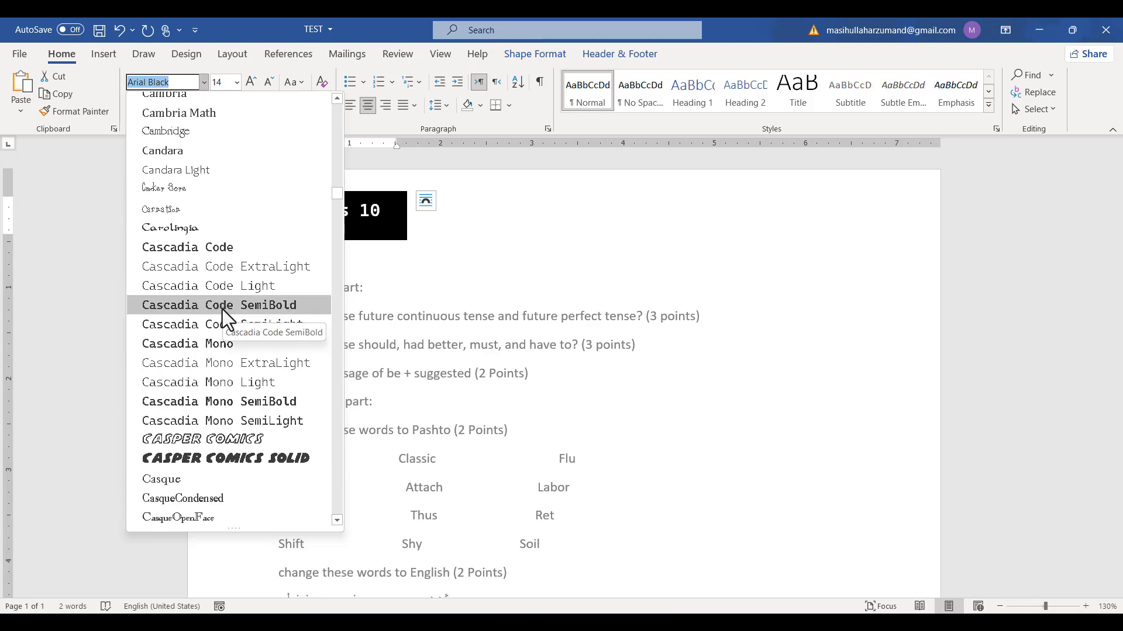
scroll(222, 311, "down", 4)
scroll(223, 319, "down", 4)
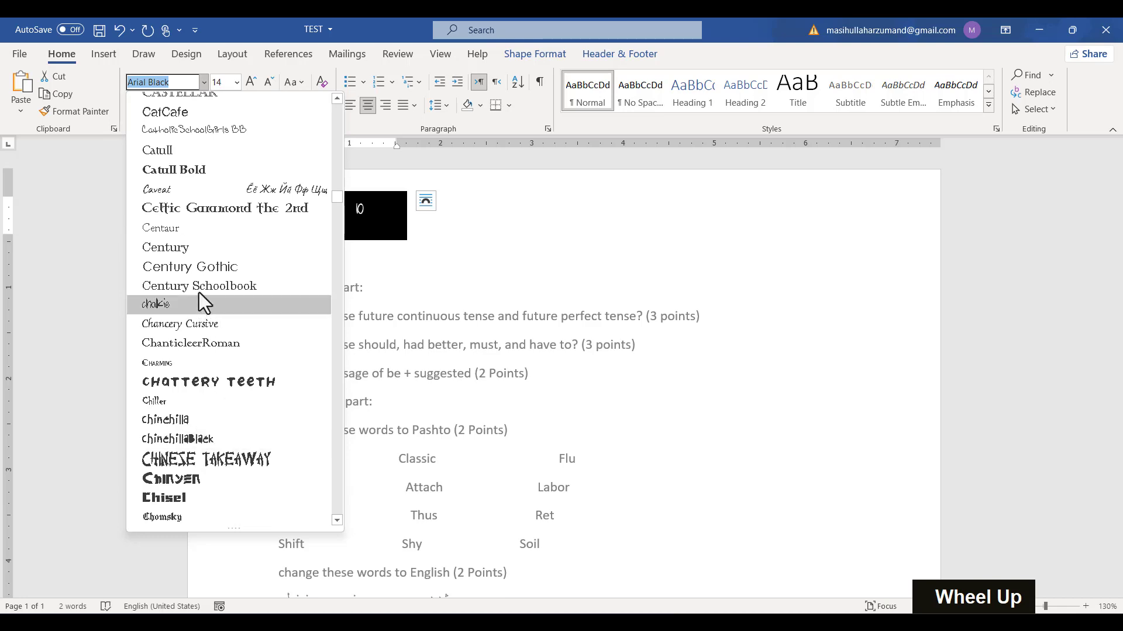
scroll(199, 293, "down", 4)
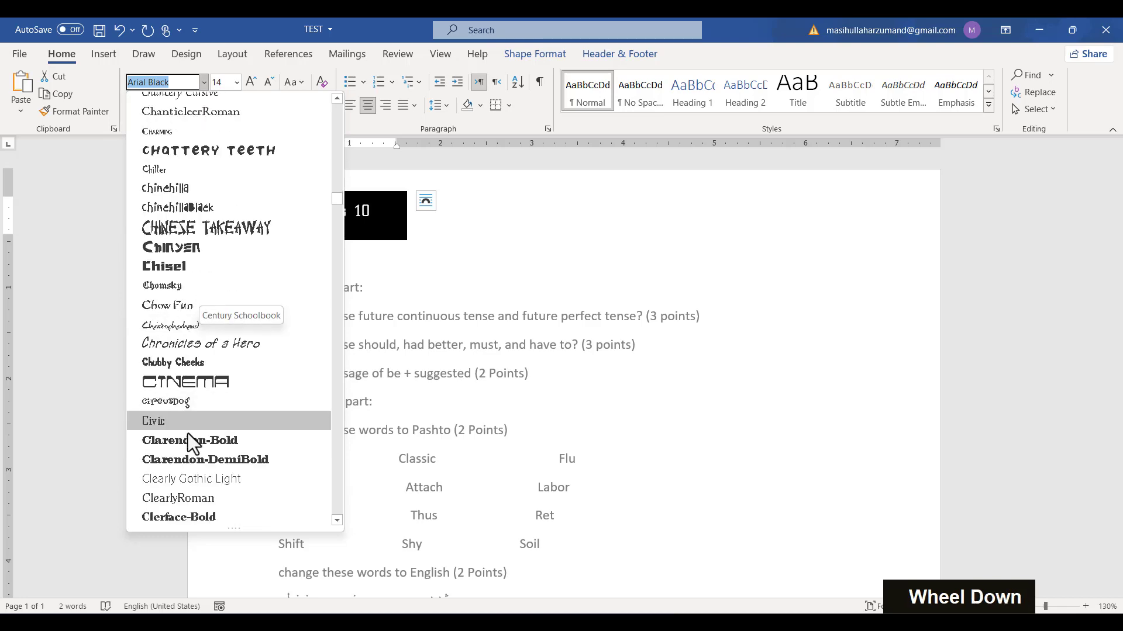
scroll(191, 439, "down", 1)
scroll(190, 439, "down", 5)
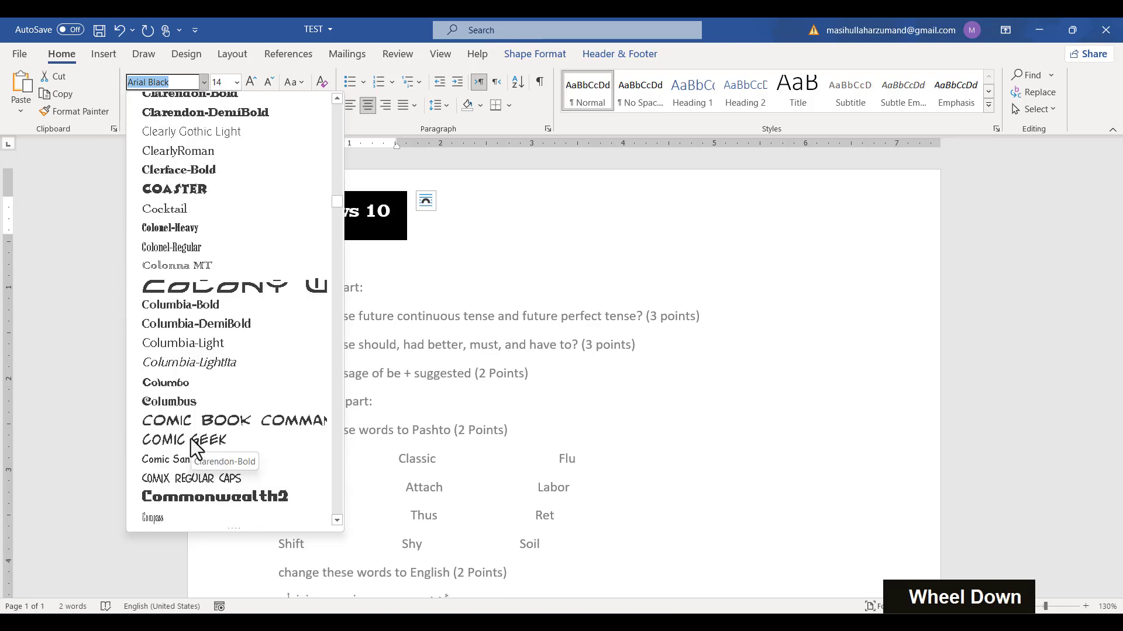
scroll(191, 439, "down", 4)
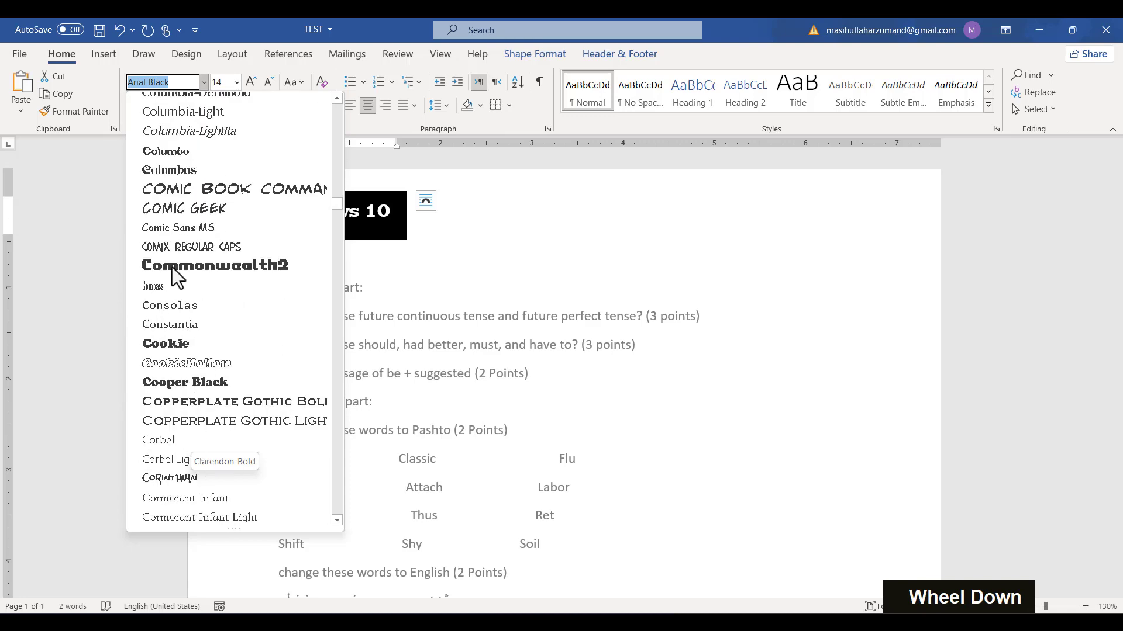
scroll(182, 140, "down", 3)
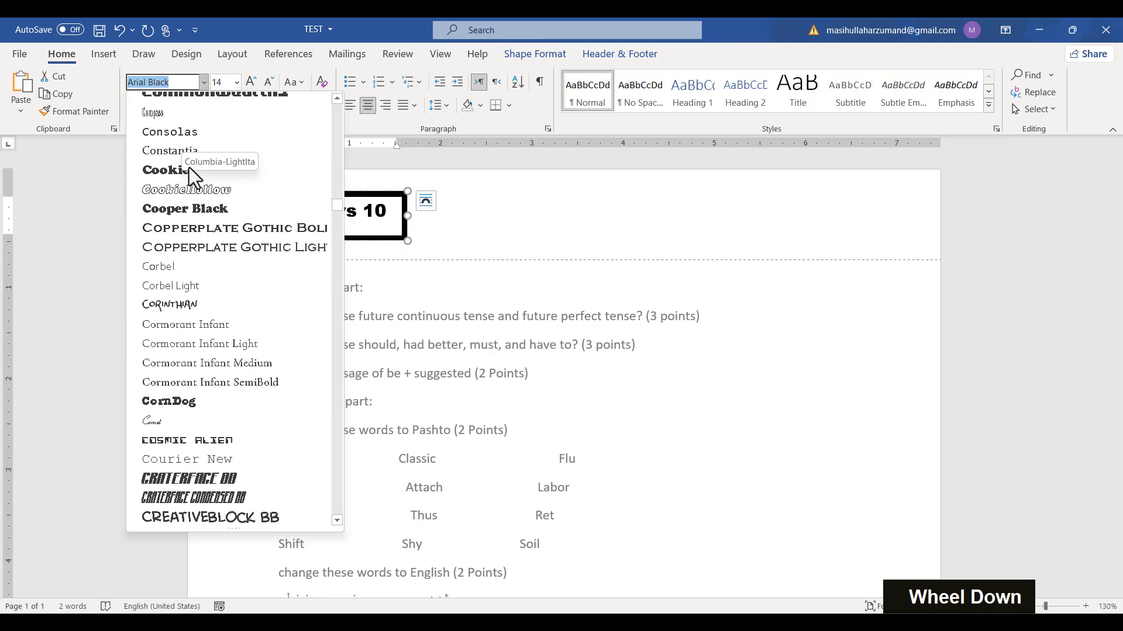
scroll(157, 171, "down", 3)
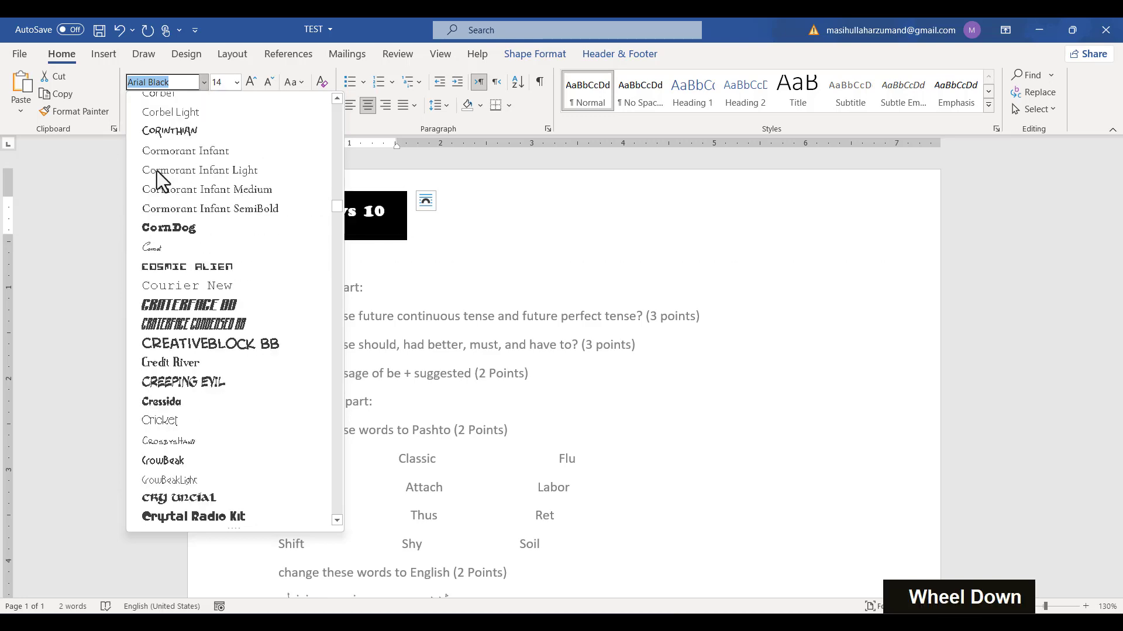
scroll(195, 418, "down", 1)
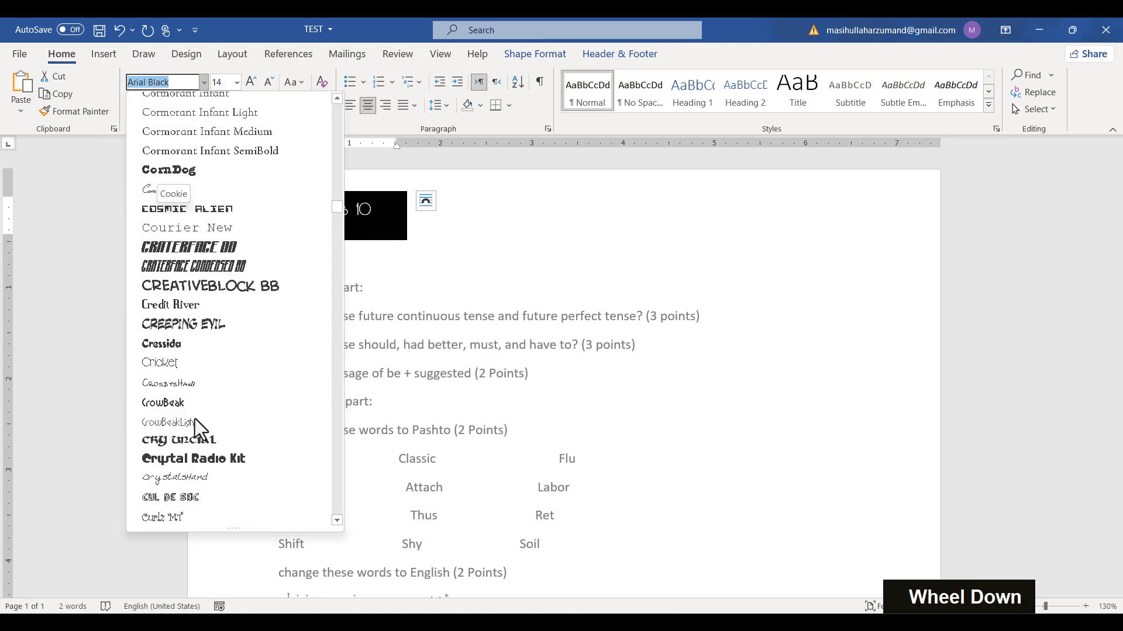
scroll(172, 449, "down", 6)
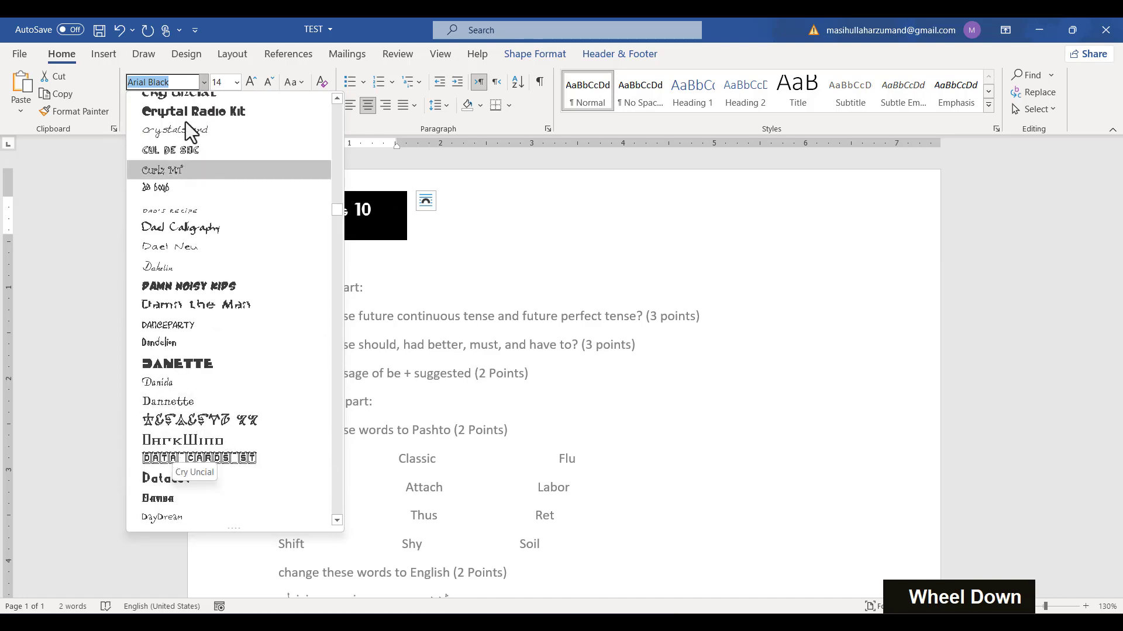
scroll(196, 268, "down", 8)
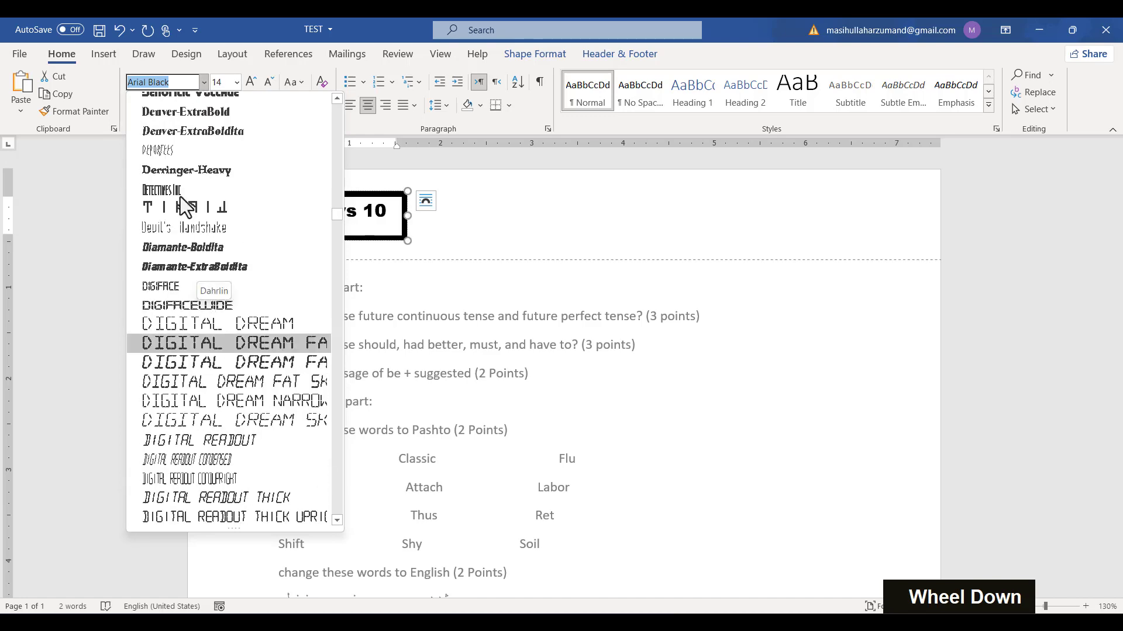
scroll(172, 151, "down", 9)
scroll(171, 151, "down", 4)
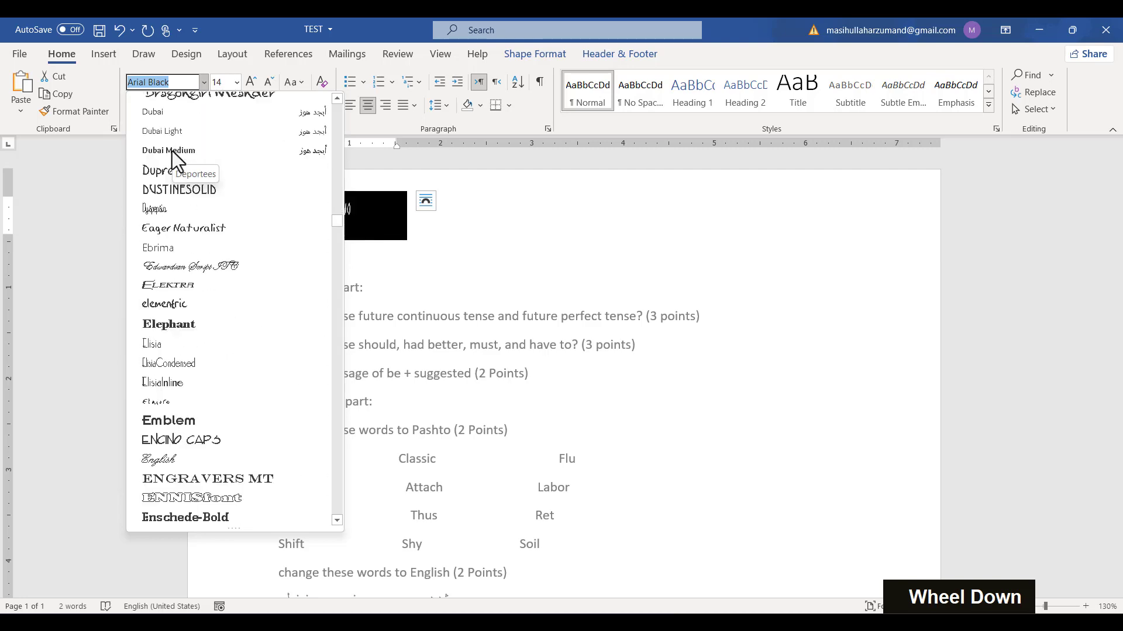
scroll(171, 150, "up", 2)
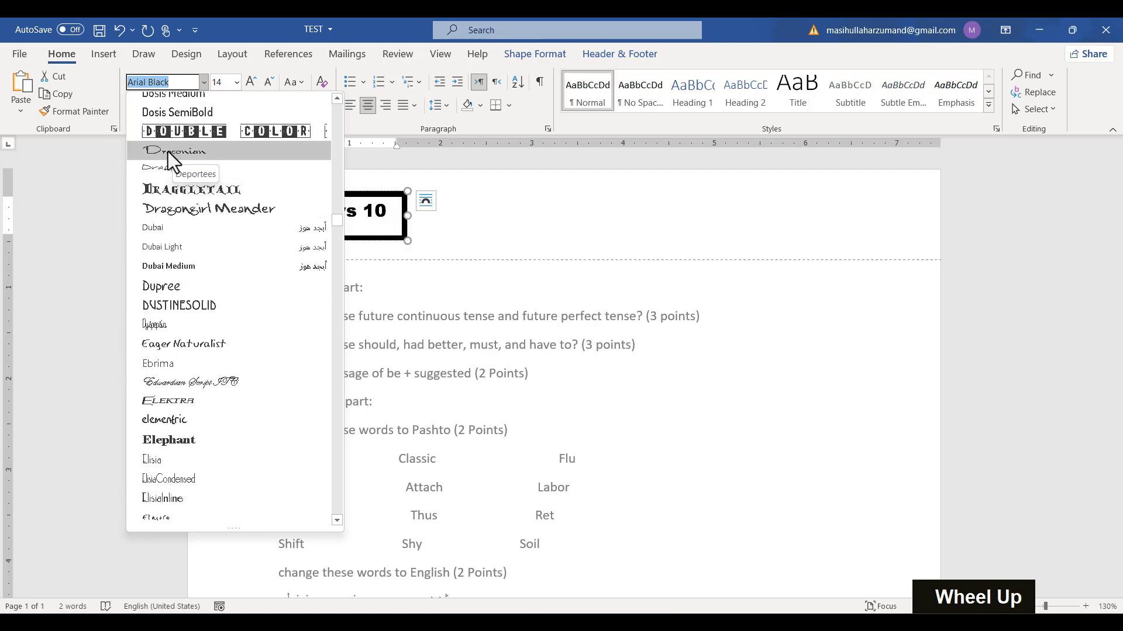
left_click(179, 107)
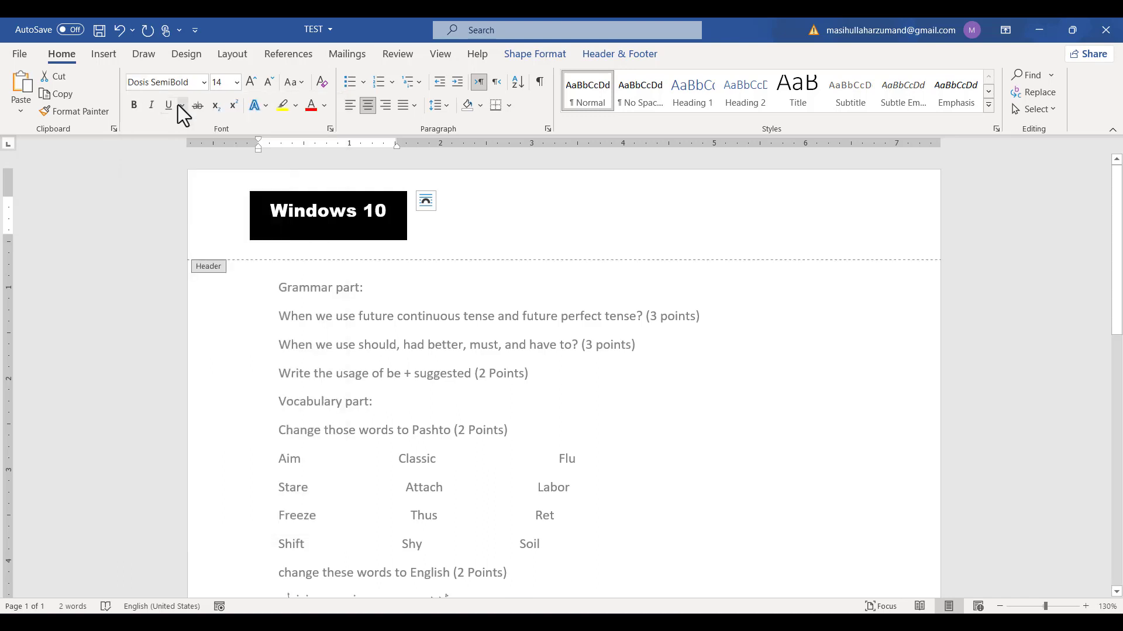
Step: Increase the "Windows 10" text size to 22 pt
key("ctrl+period")
key("ctrl+period")
key("ctrl+period")
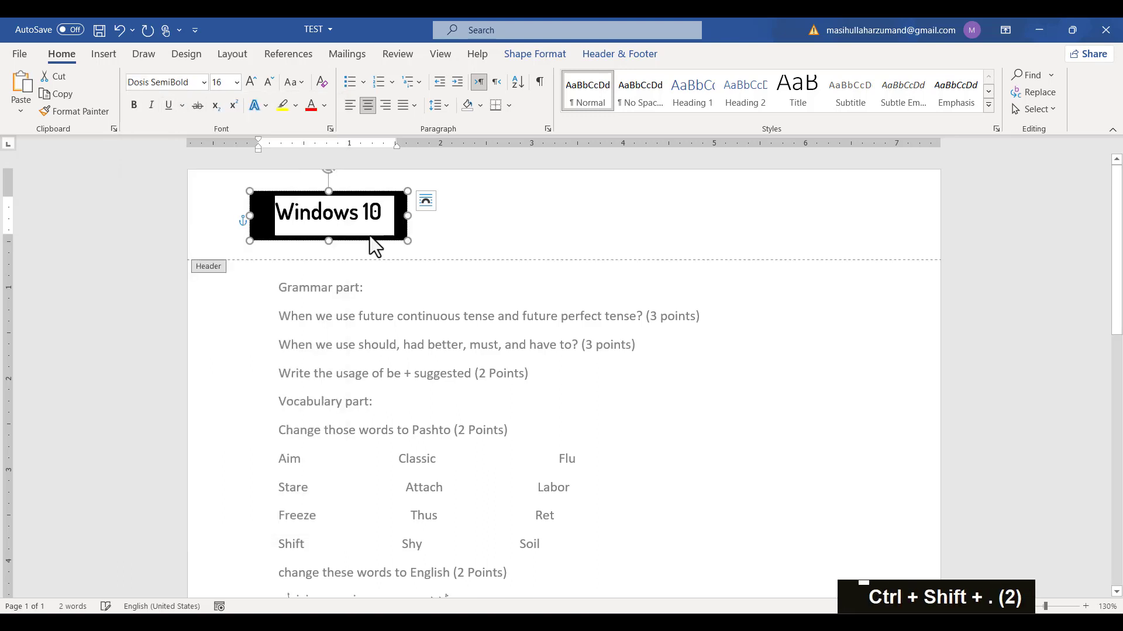
key("ctrl+period")
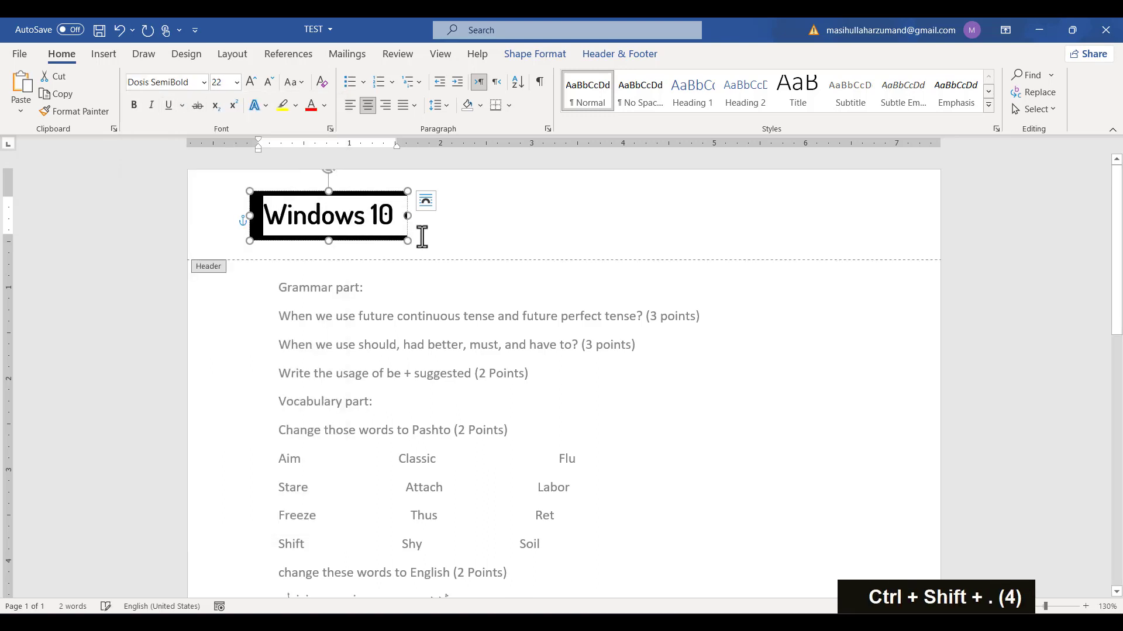
Step: Draw a text box beside the black "Windows 10" box in the header, sized about 0.54" high by 1.69" wide
left_click(488, 233)
double_click(490, 233)
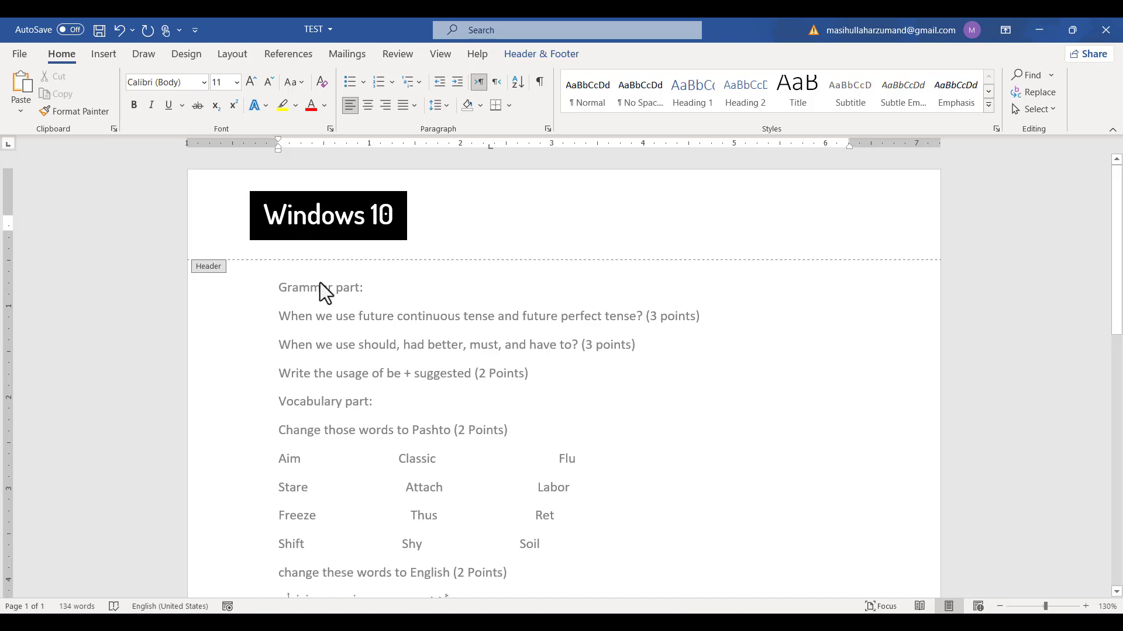
left_click(109, 57)
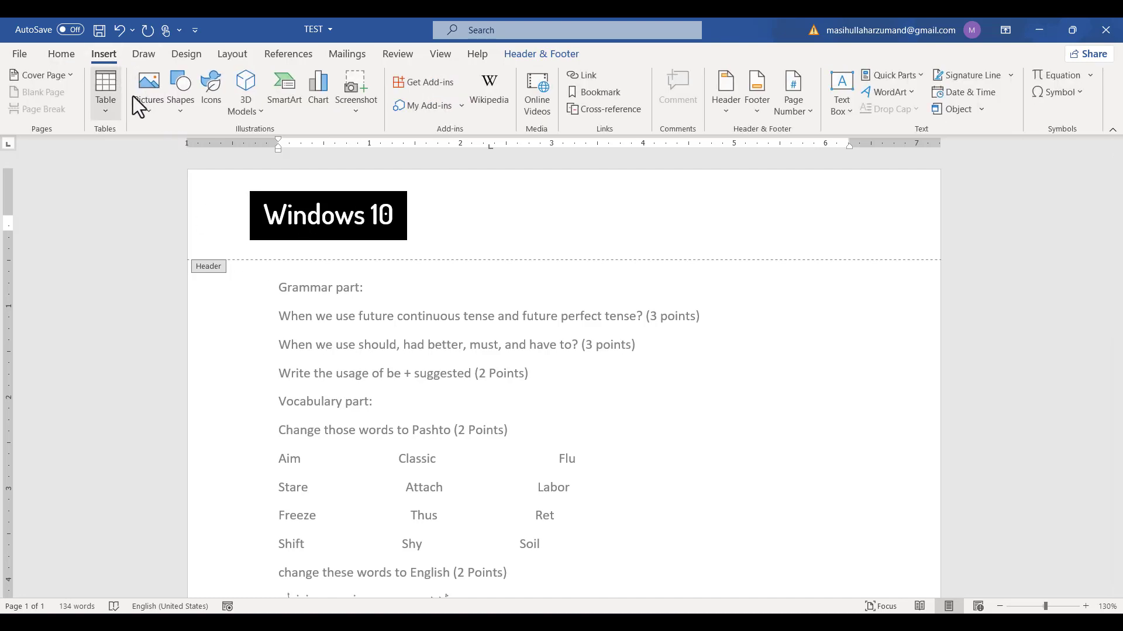
left_click(179, 105)
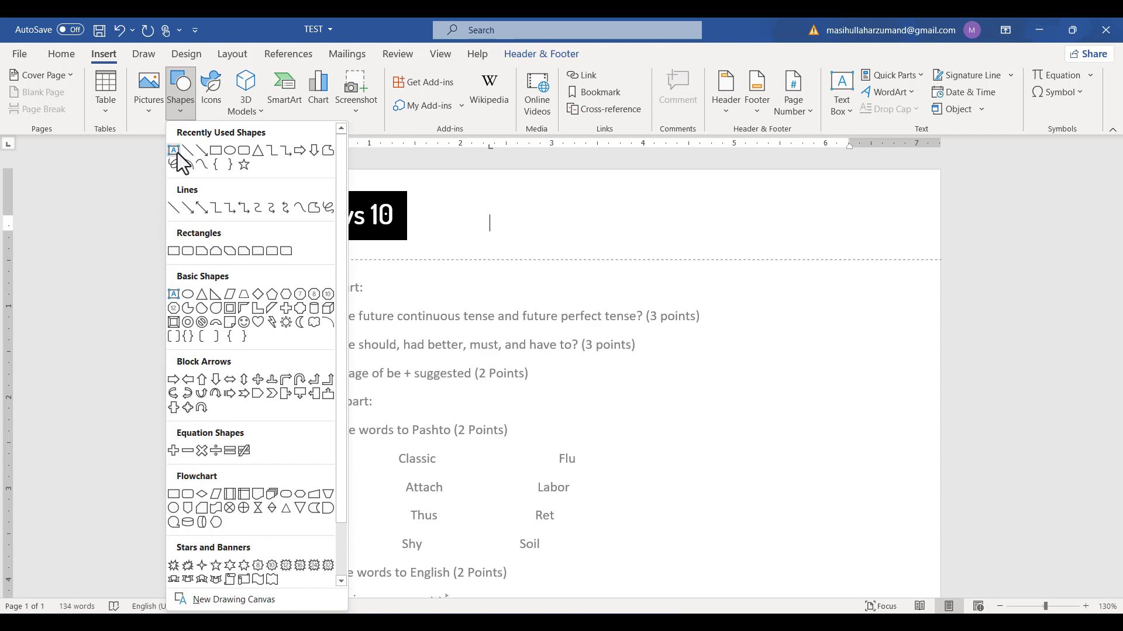
left_click(176, 153)
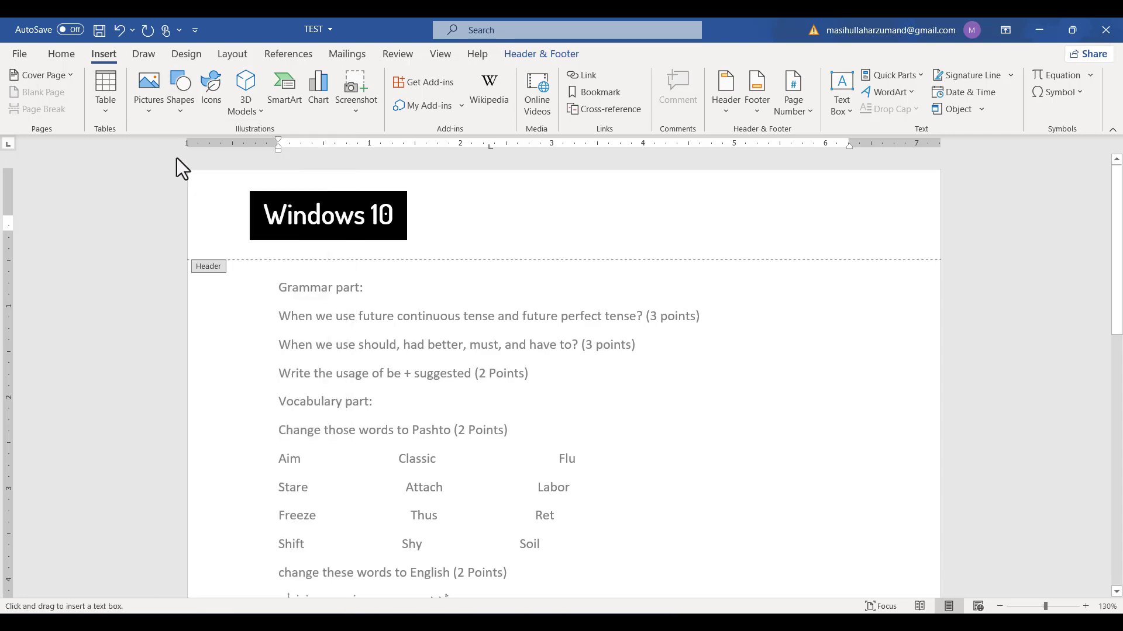
left_click_drag(420, 195, 527, 242)
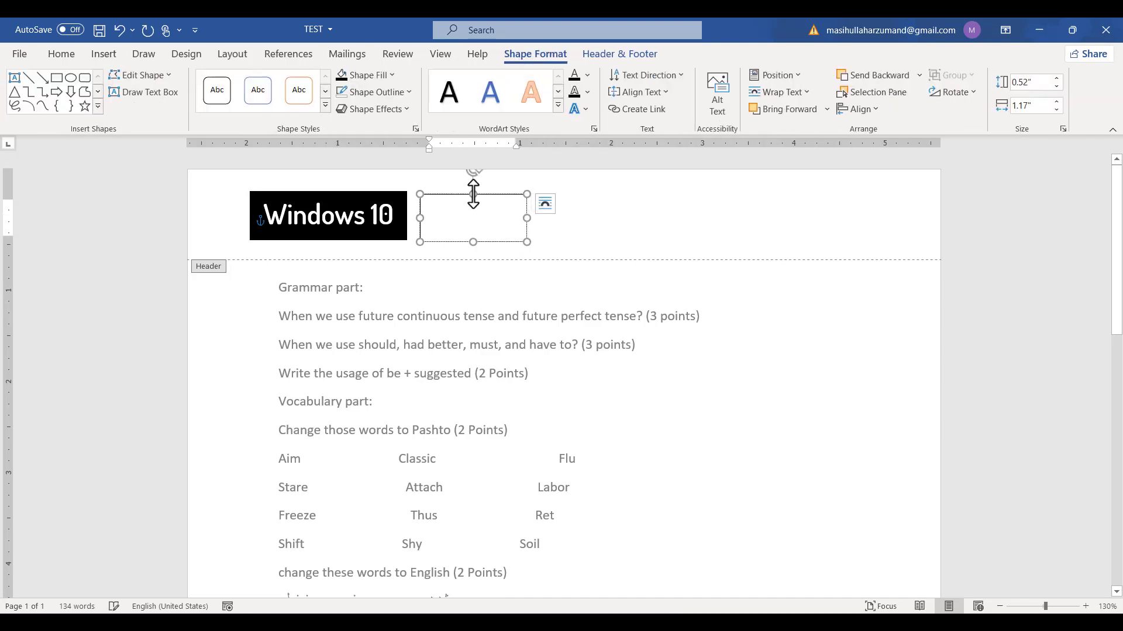
mouse_move(474, 193)
left_mouse_down()
mouse_move(472, 183)
mouse_move(472, 194)
left_mouse_up()
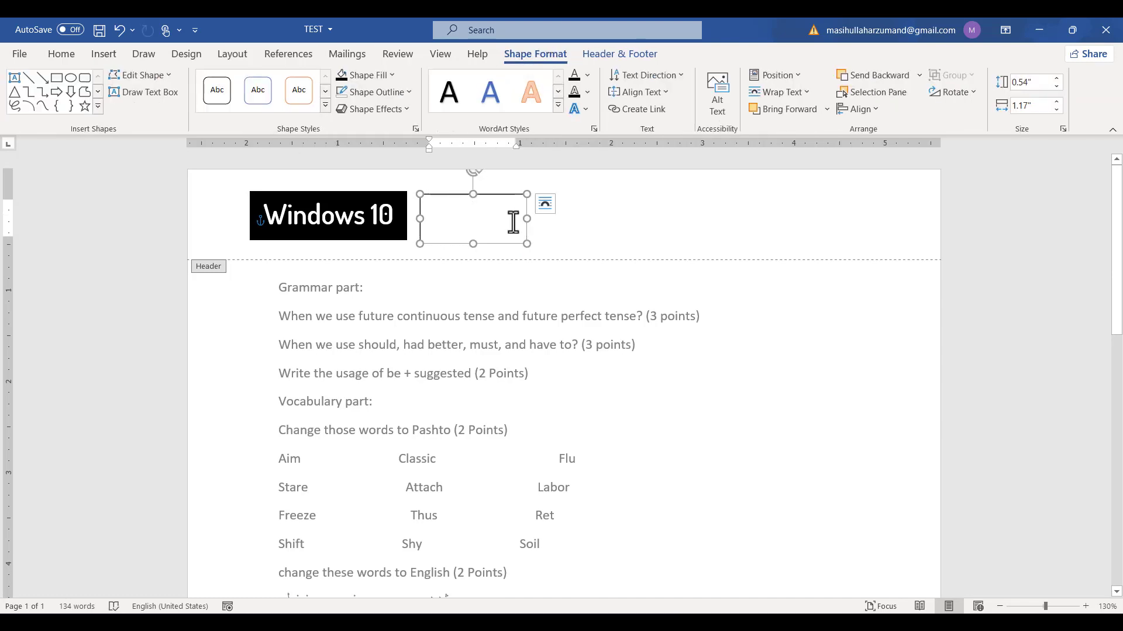
left_click_drag(527, 218, 574, 218)
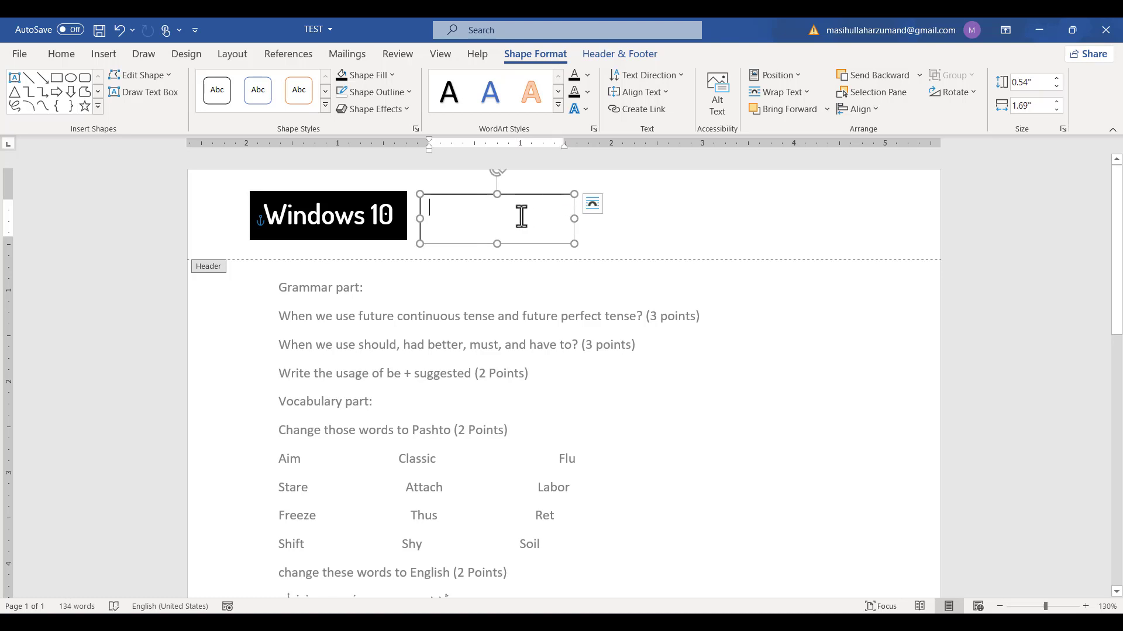
Step: Enter "TEST FINAL" in the new text box
key("ctrl")
left_click(511, 216)
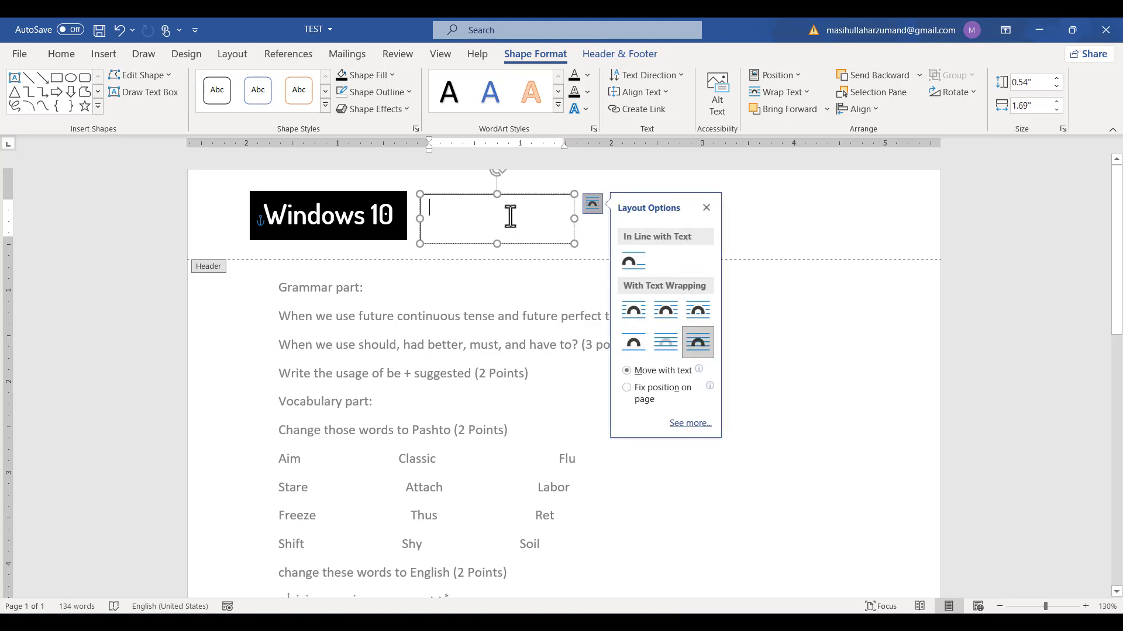
type("TEXT")
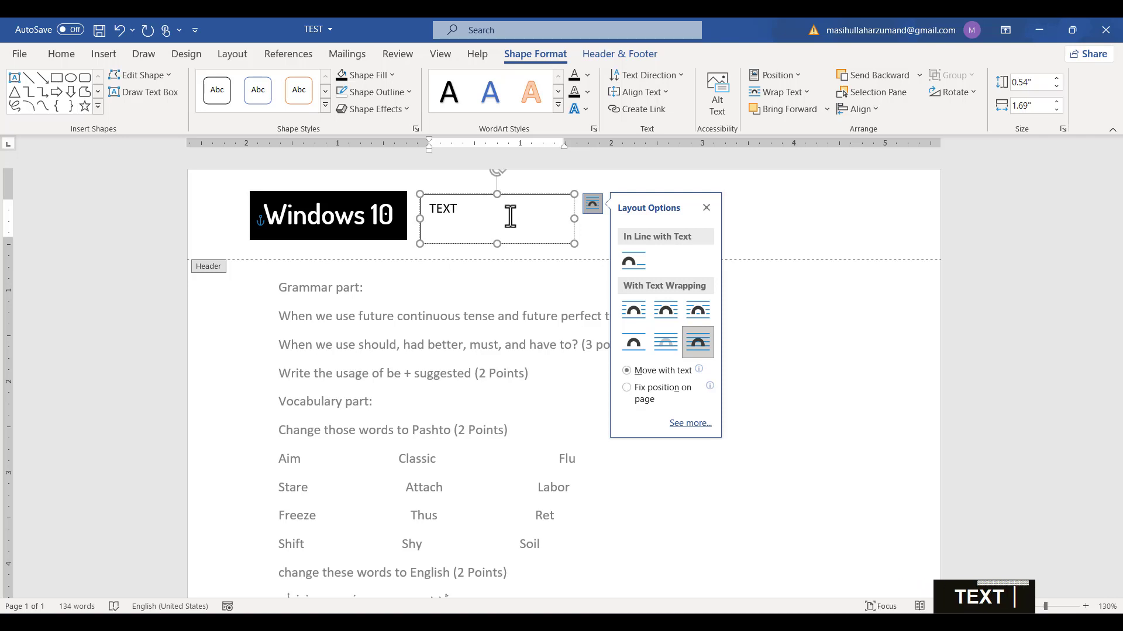
key("BackSpace")
key("BackSpace")
key("BackSpace")
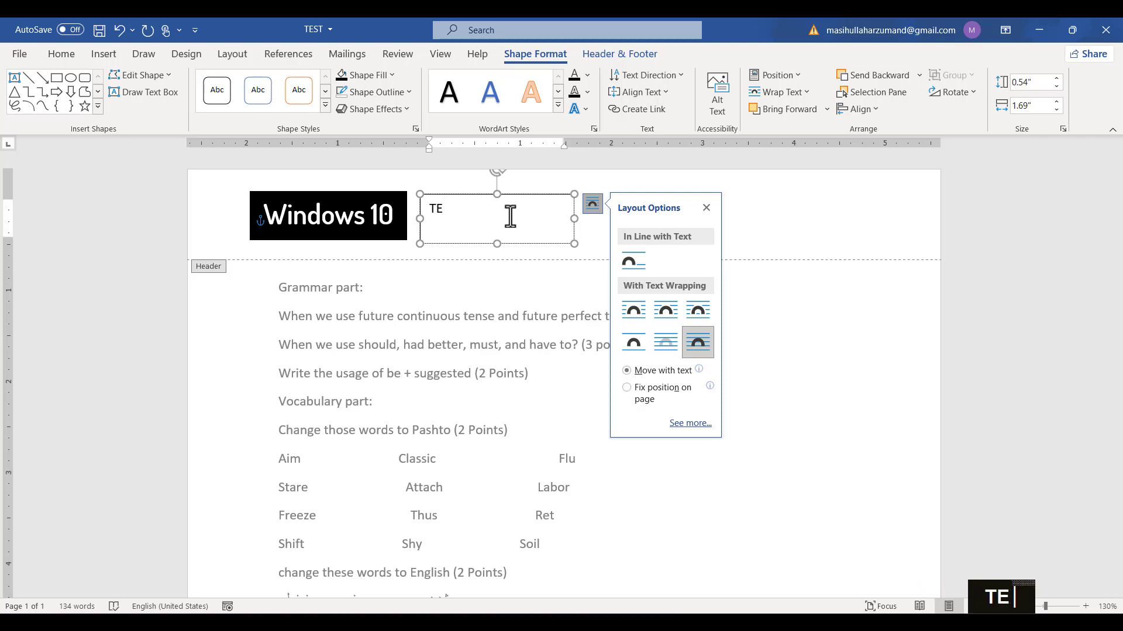
type("ST ")
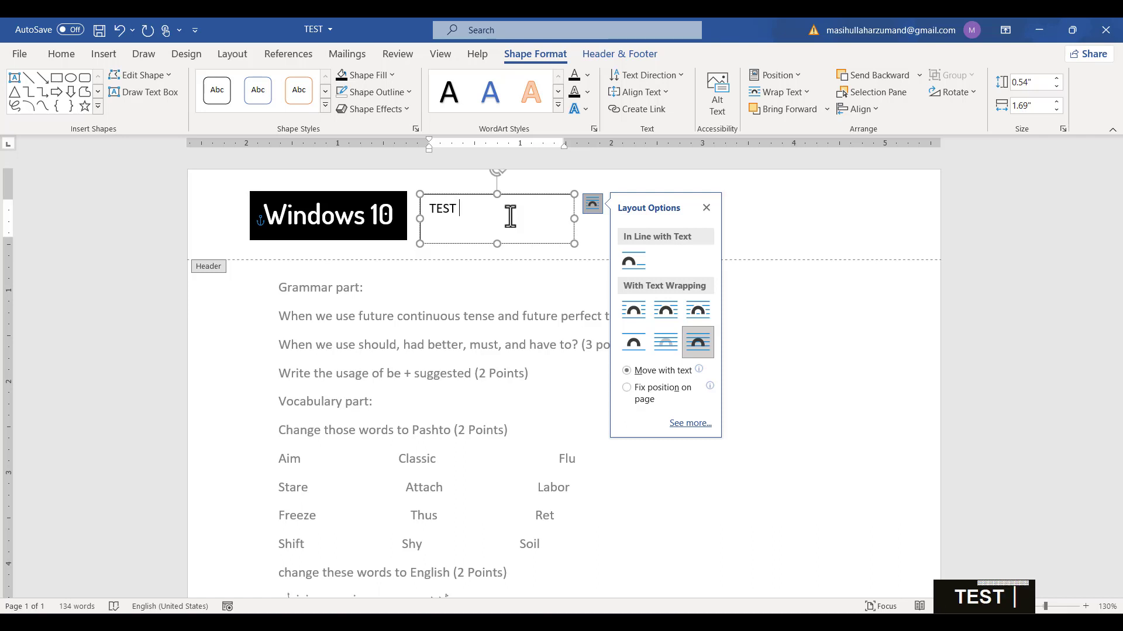
type("FIN")
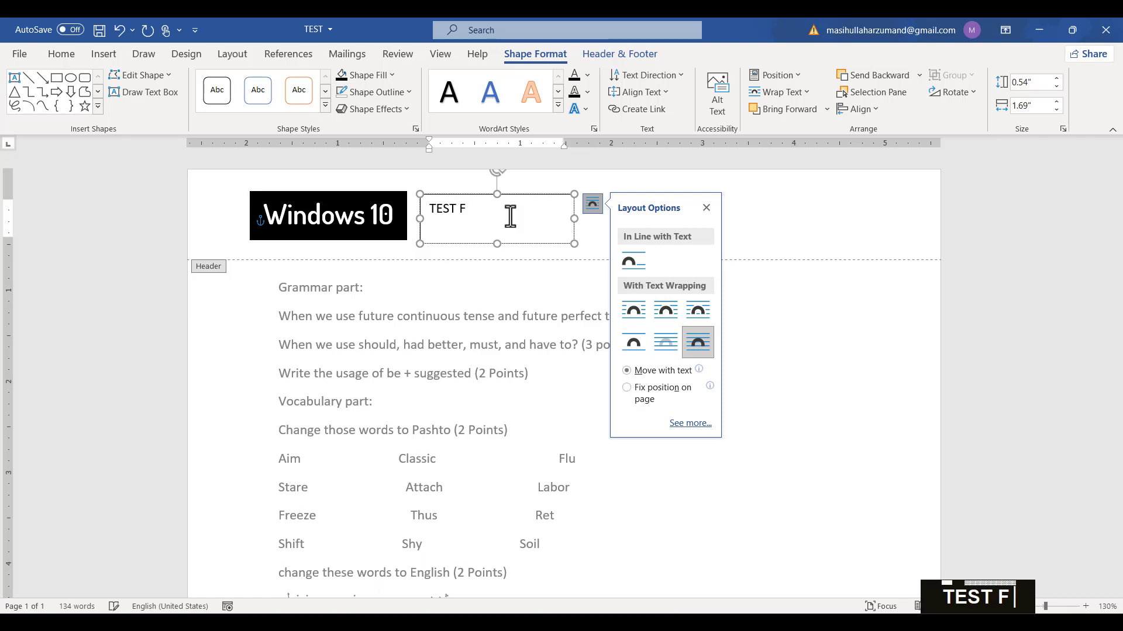
key("Down")
key("Down")
key("Return")
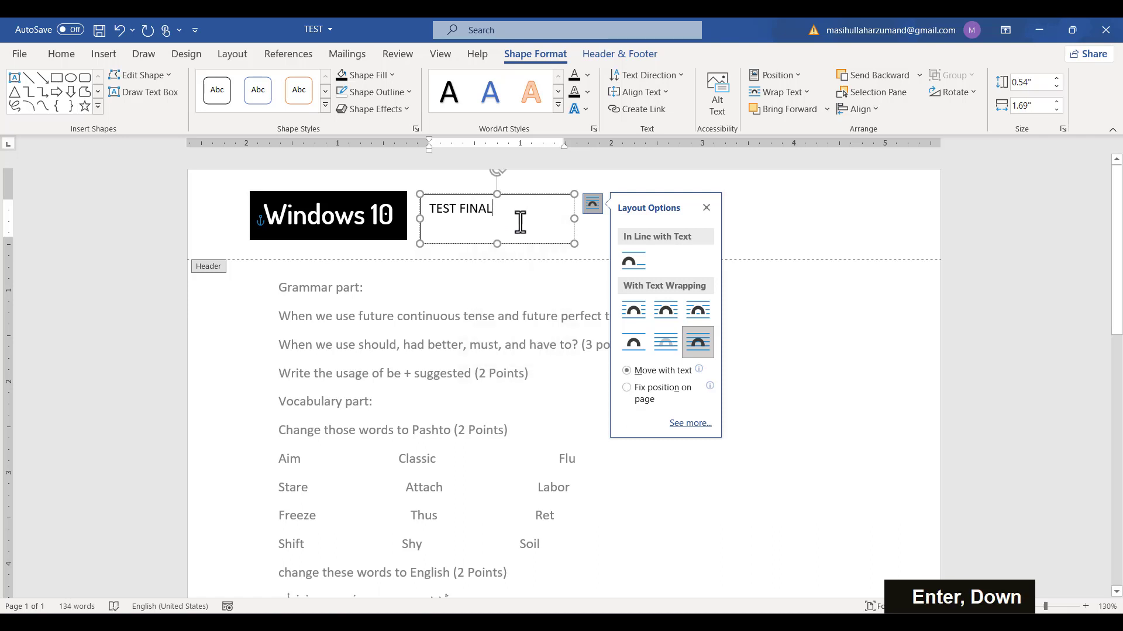
Step: Enlarge the "TEST FINAL" text to 18 pt and make it bold
key("ctrl+a")
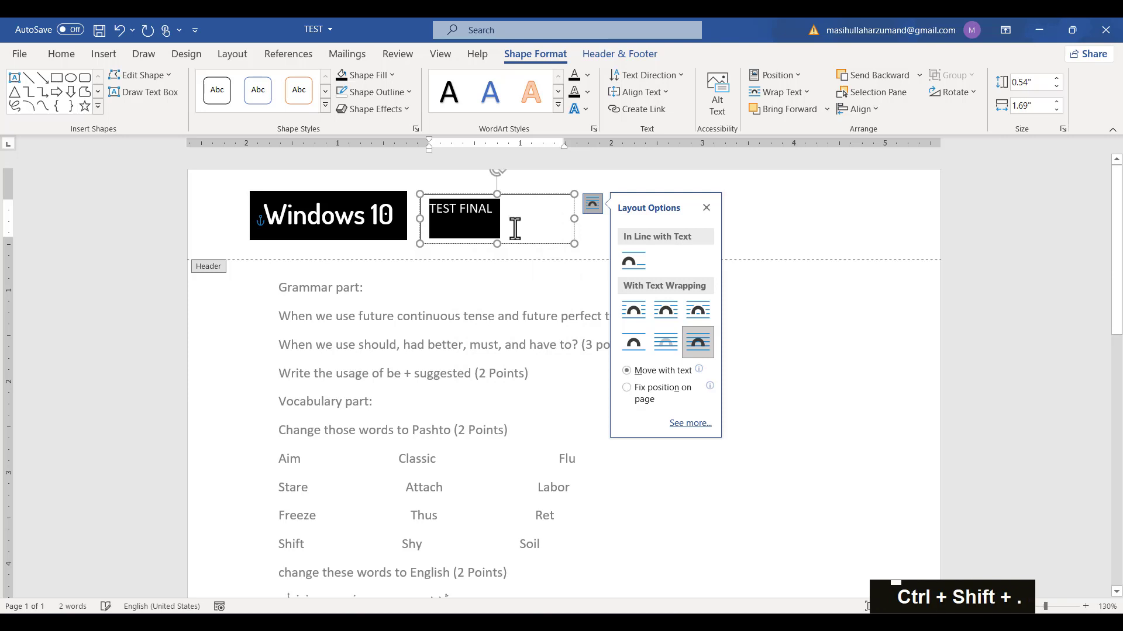
key("ctrl+shift+period")
key("ctrl+shift+period")
key("ctrl+shift+period")
key("ctrl+shift+period")
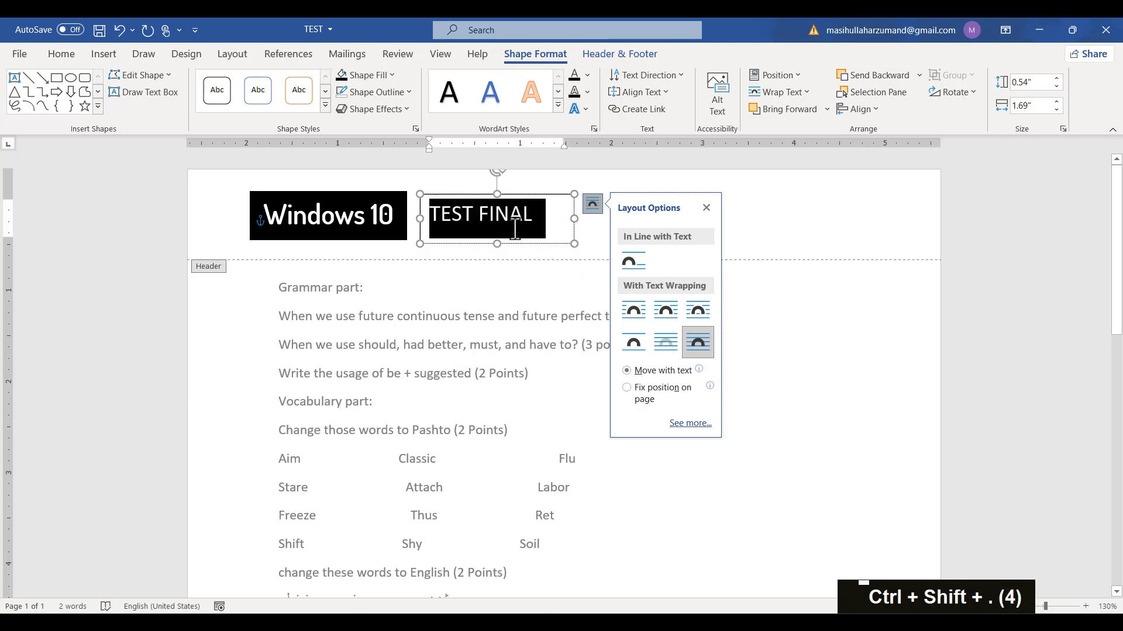
key("ctrl+shift+period")
key("ctrl+shift+comma")
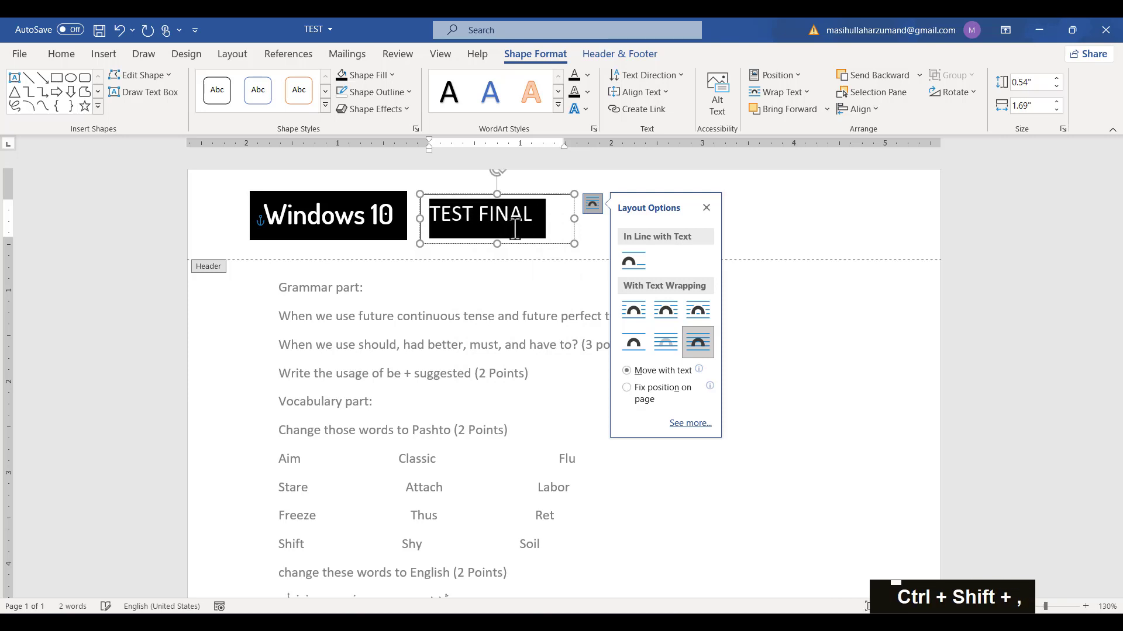
key("ctrl+b")
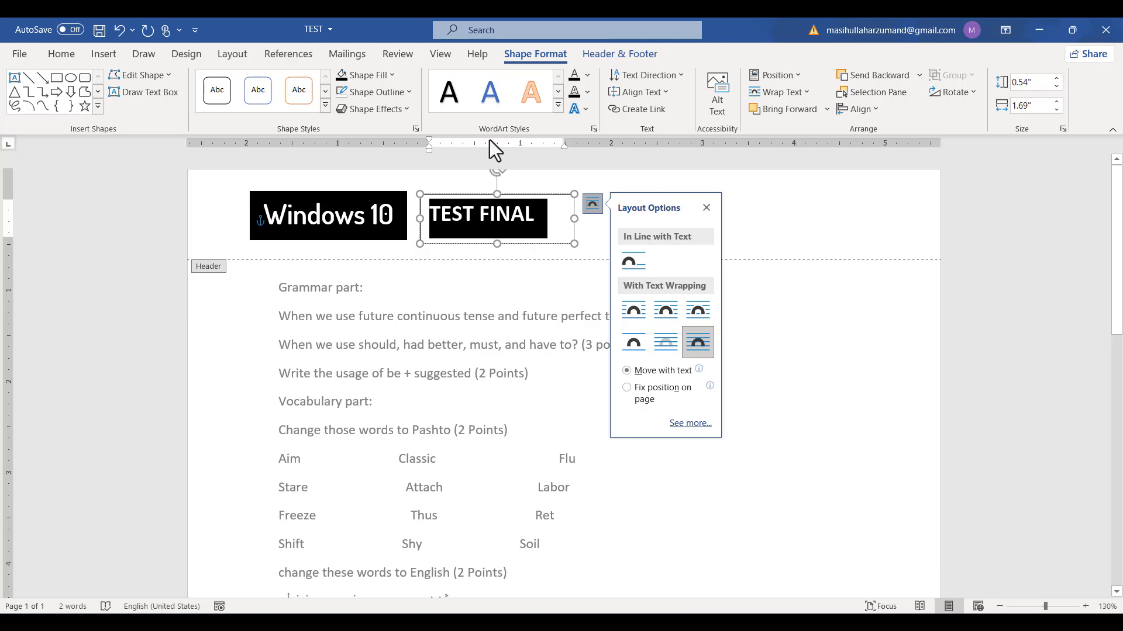
Step: Center the "TEST FINAL" text within its text box
left_click(65, 52)
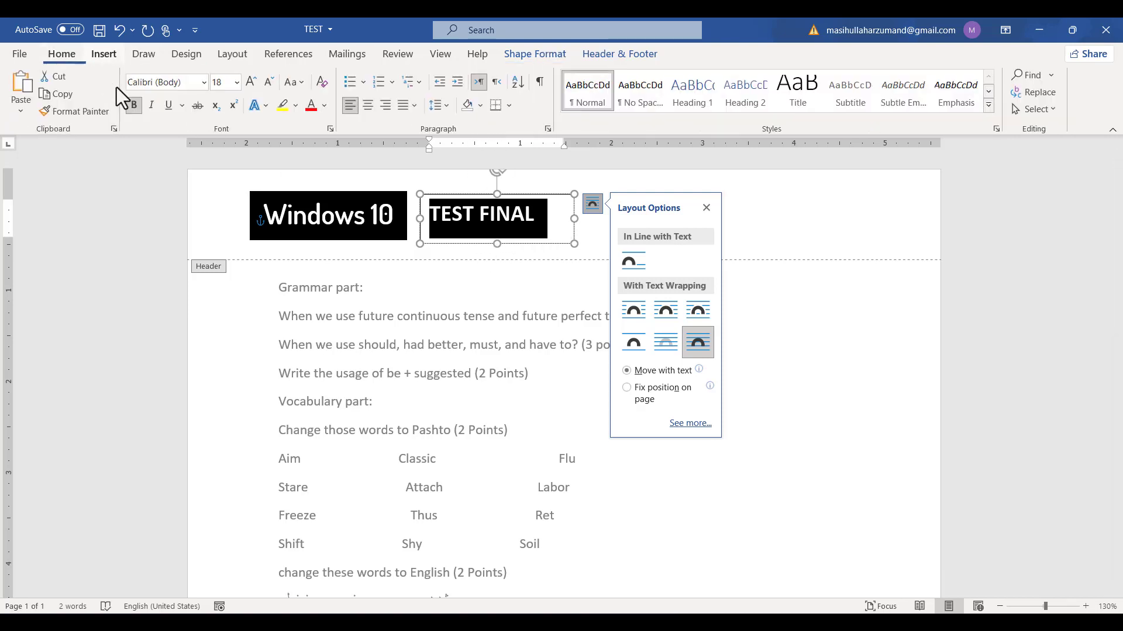
left_click(367, 105)
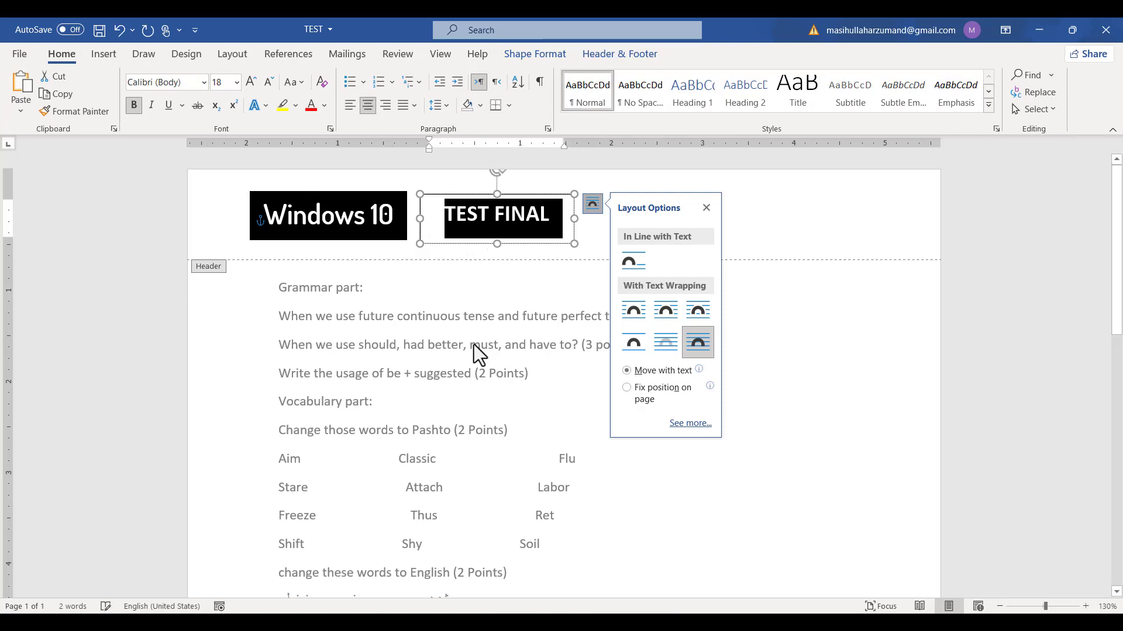
left_click(817, 237)
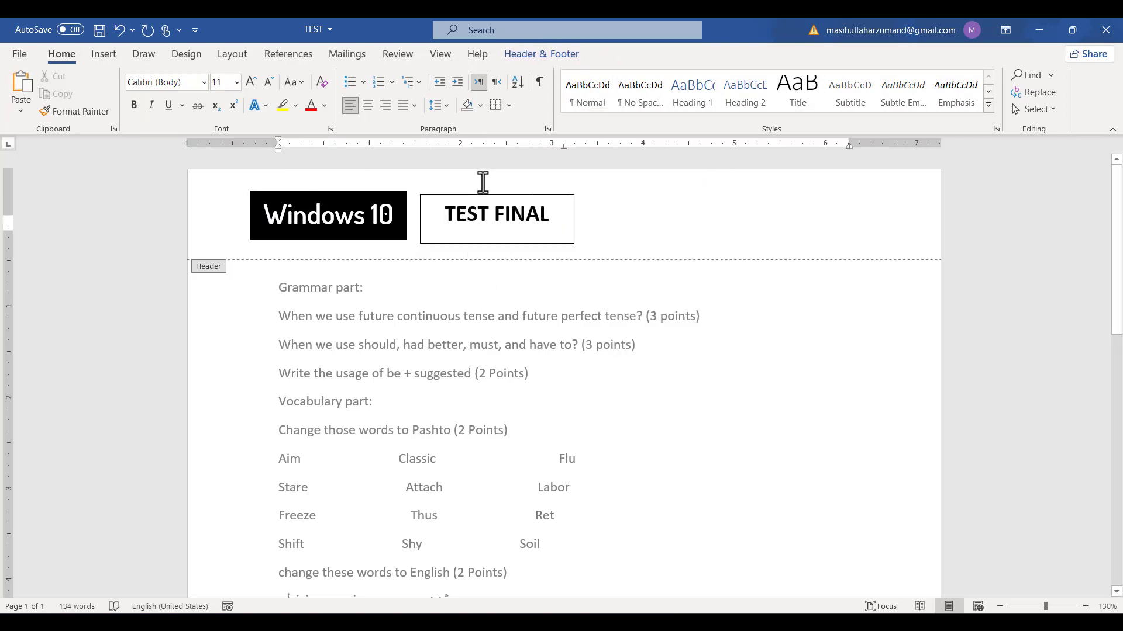
Step: Move the "TEST FINAL" text box up close to the black "Windows 10" box and left-align its text
left_click(496, 205)
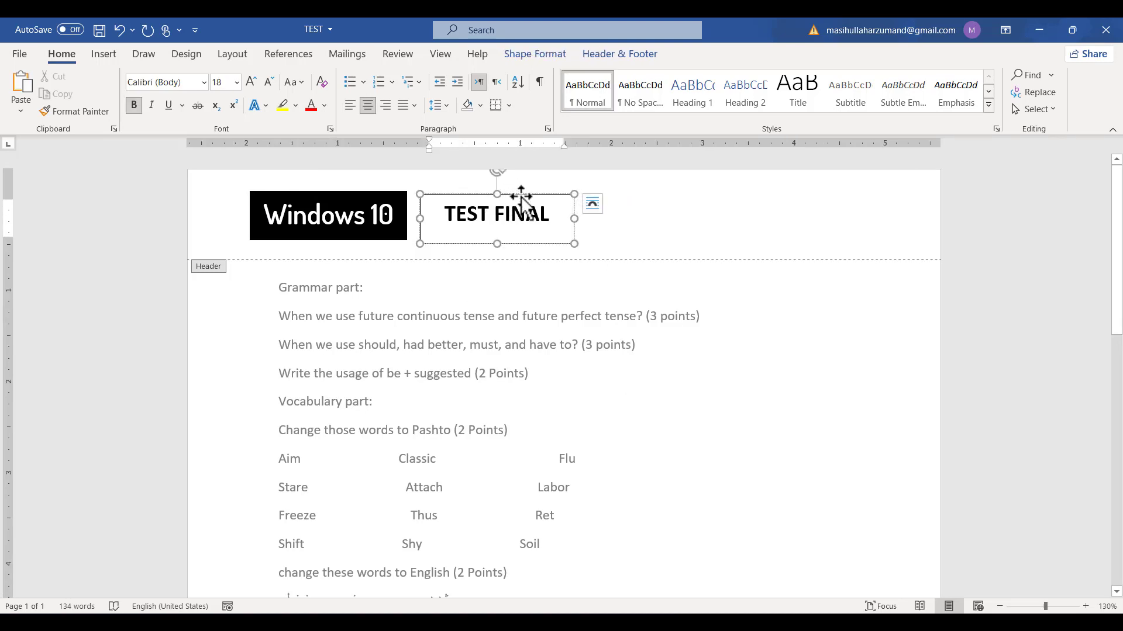
left_click_drag(518, 195, 510, 193)
left_click(515, 218)
key("ctrl+a")
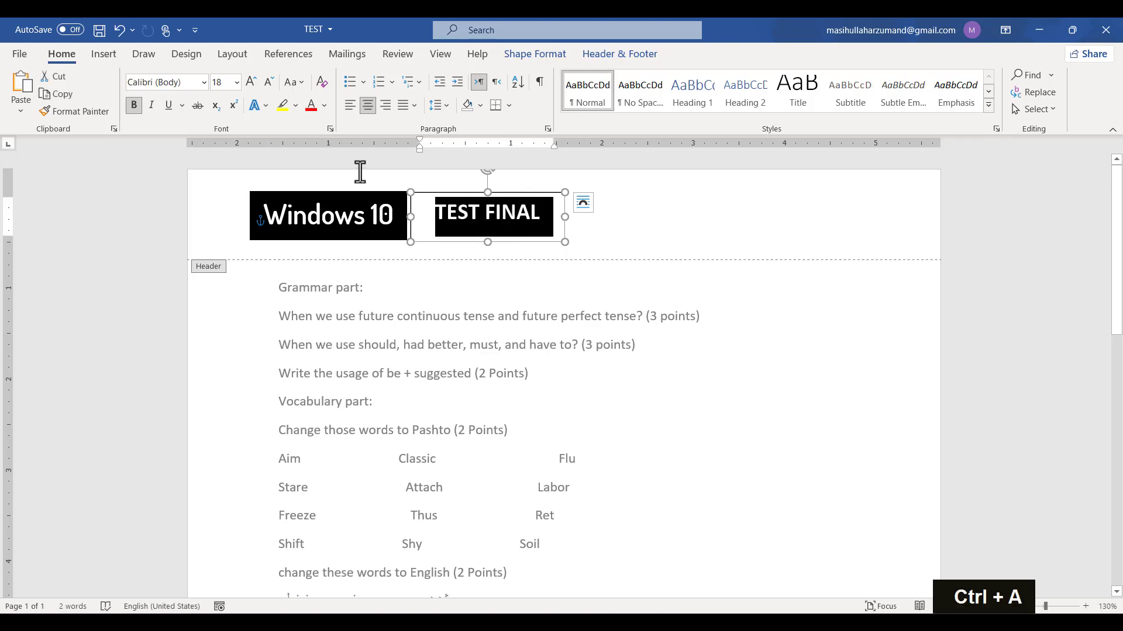
left_click(349, 105)
left_click(604, 232)
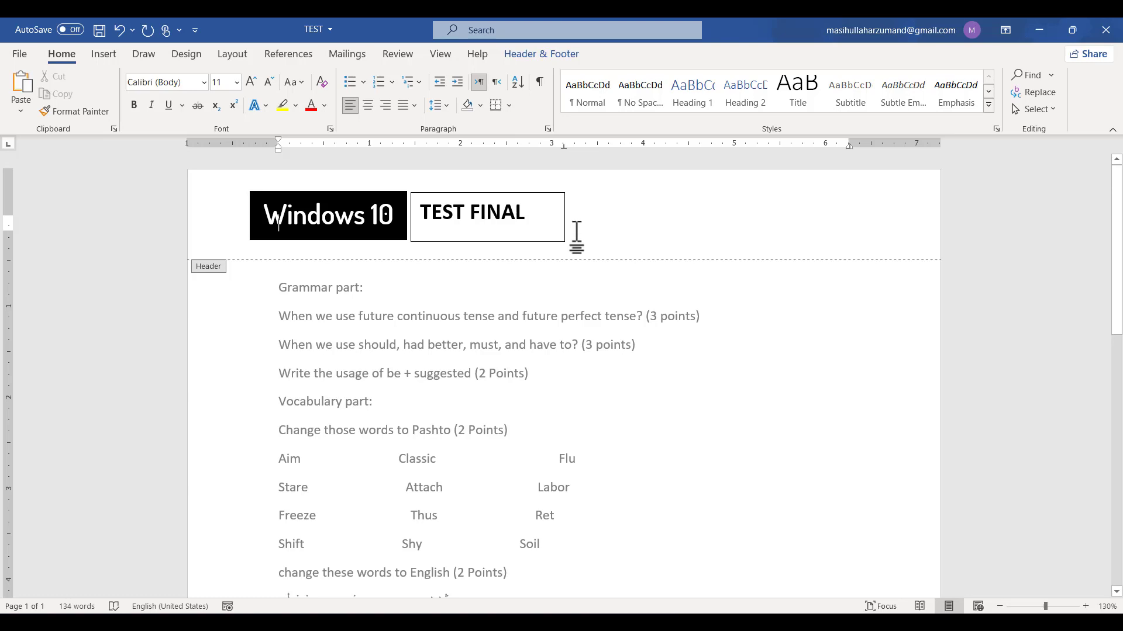
Step: Reduce the "TEST FINAL" text box height to about 0.51" and remove its outline
left_click(544, 242)
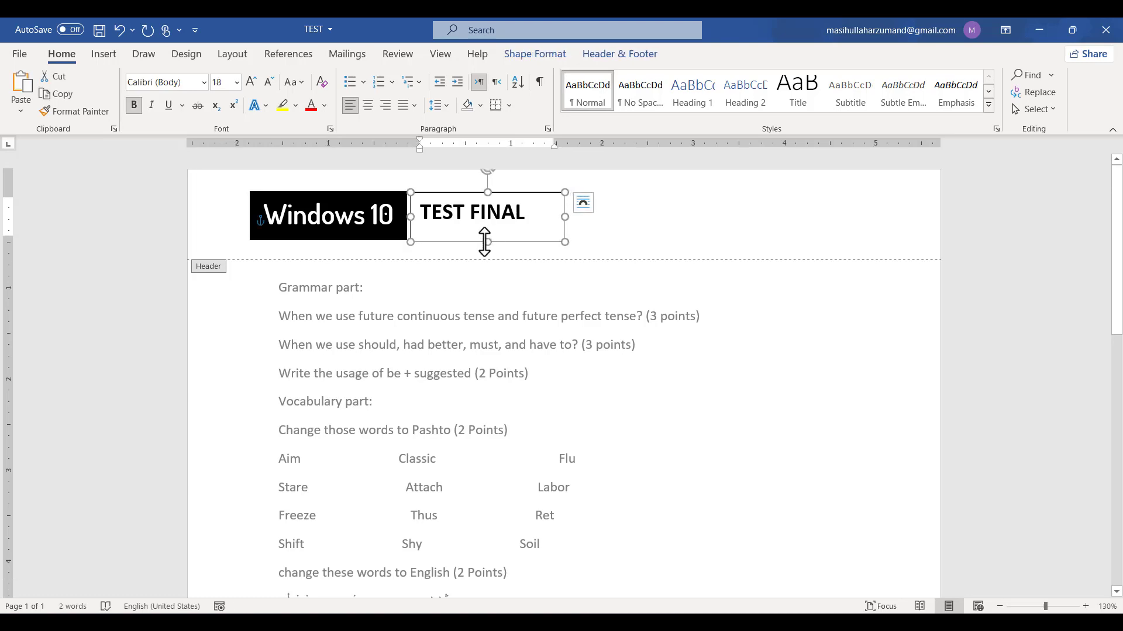
left_click(615, 244)
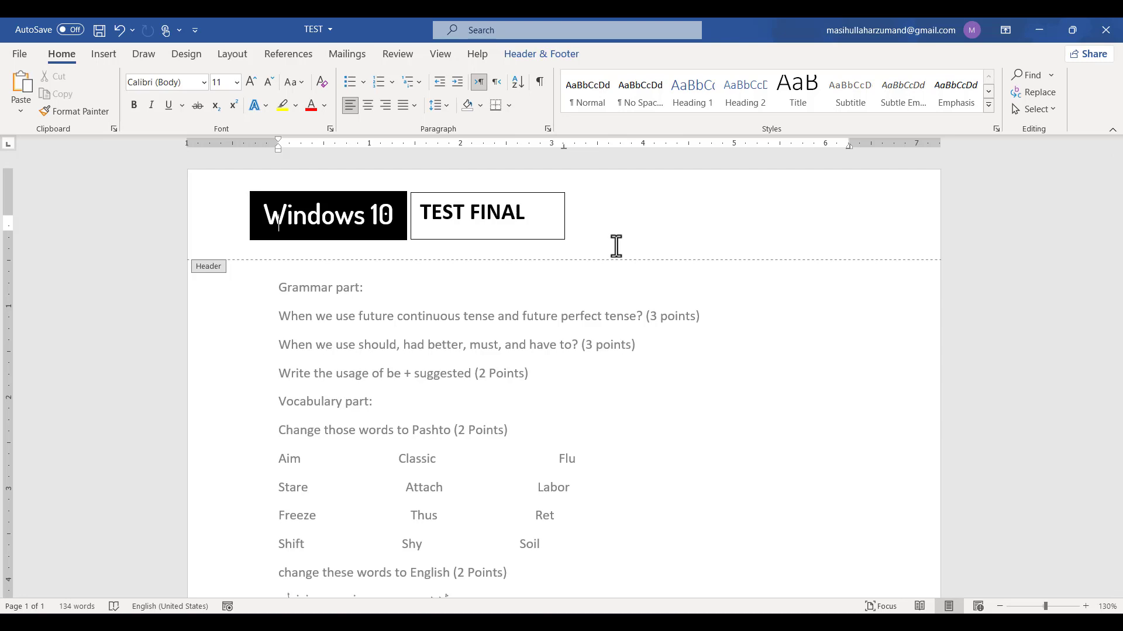
left_click(550, 56)
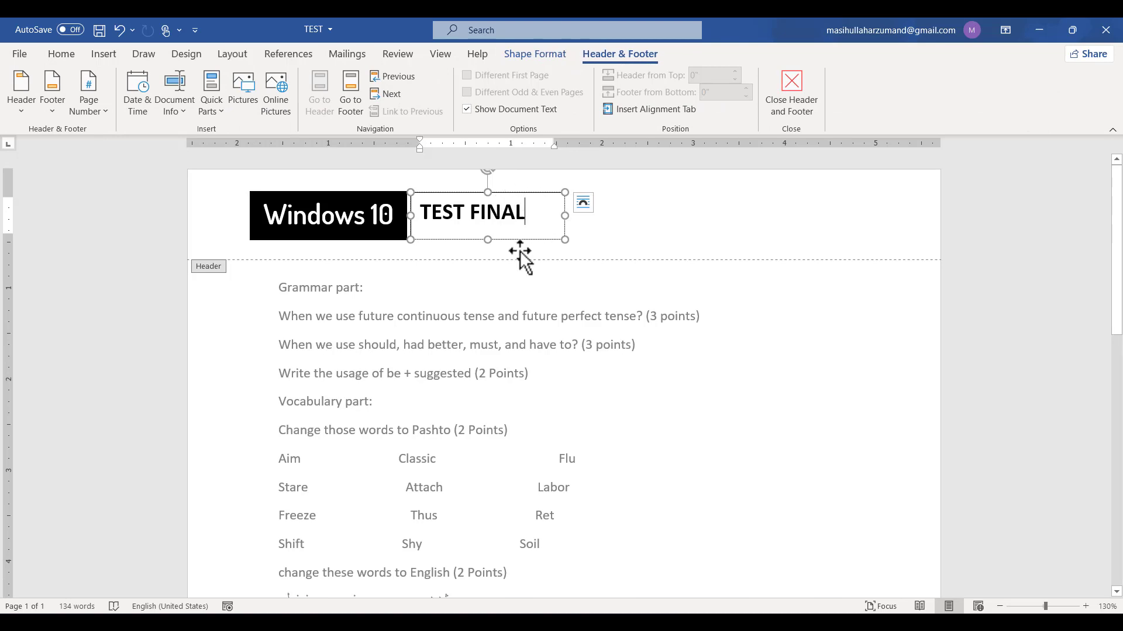
left_click(548, 54)
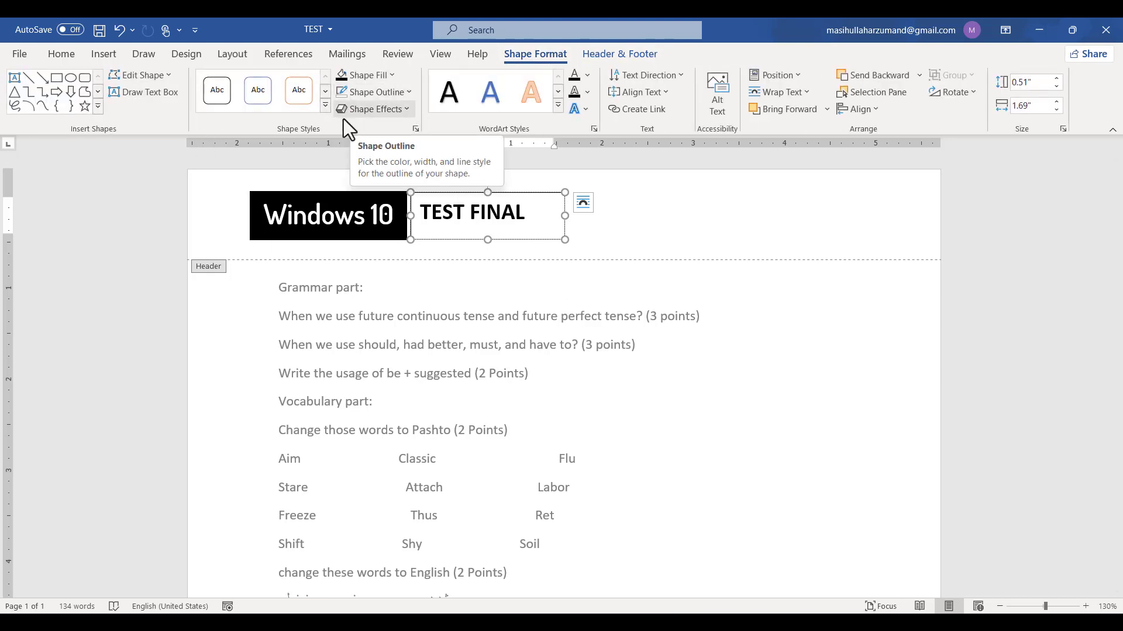
left_click(408, 92)
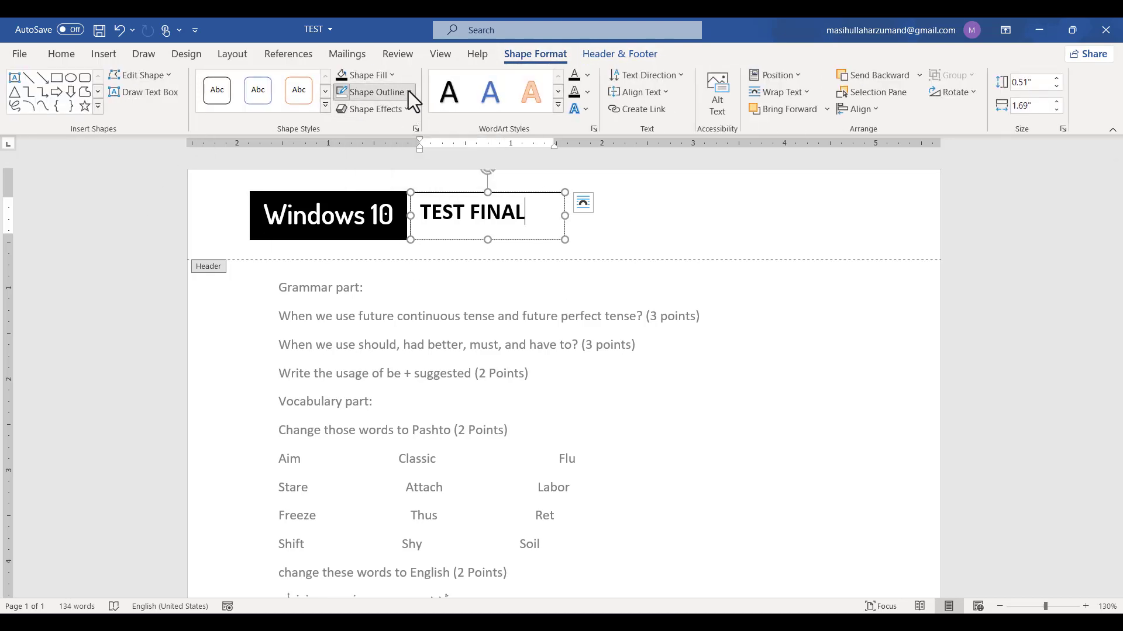
left_click(366, 251)
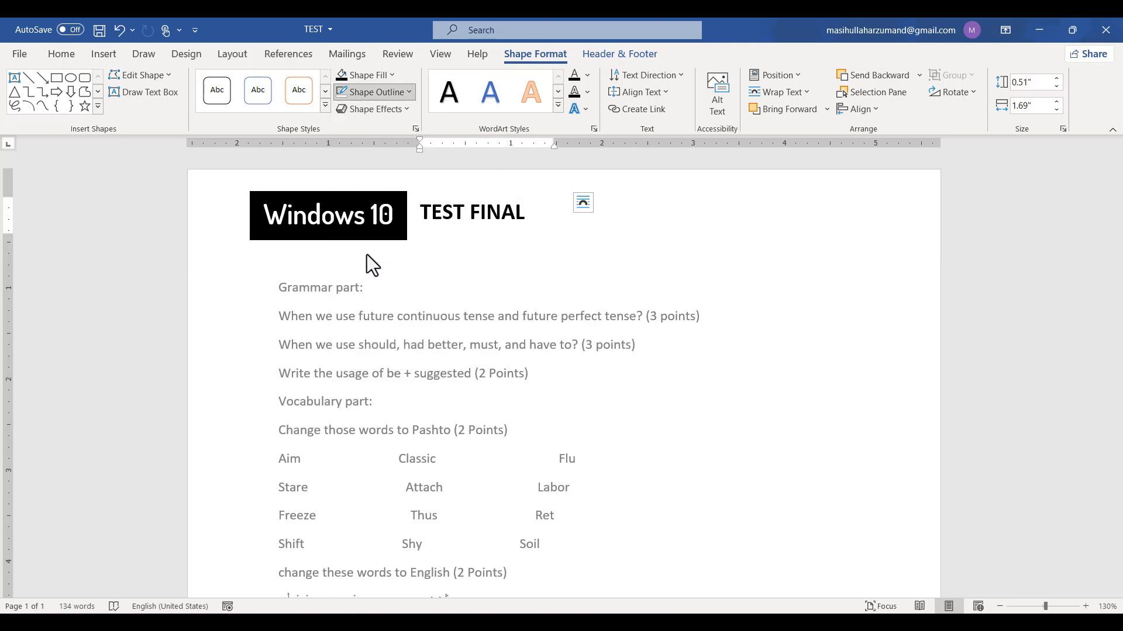
left_click(605, 253)
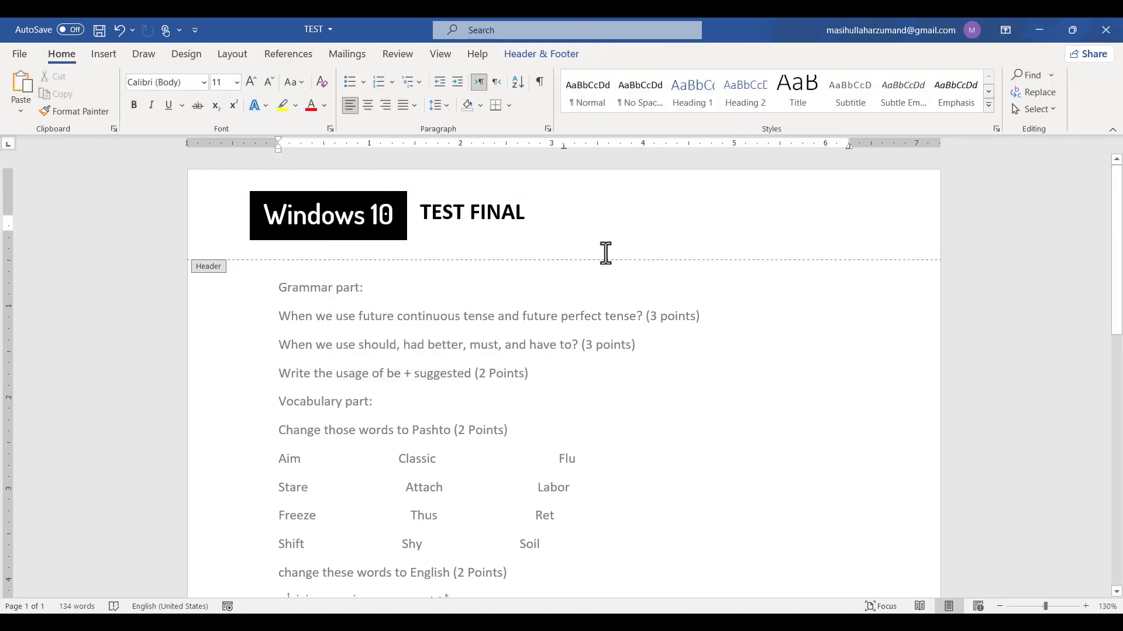
Step: Nudge the "TEST FINAL" text box down slightly so its text lines up with the "Windows 10" text
left_click(514, 211)
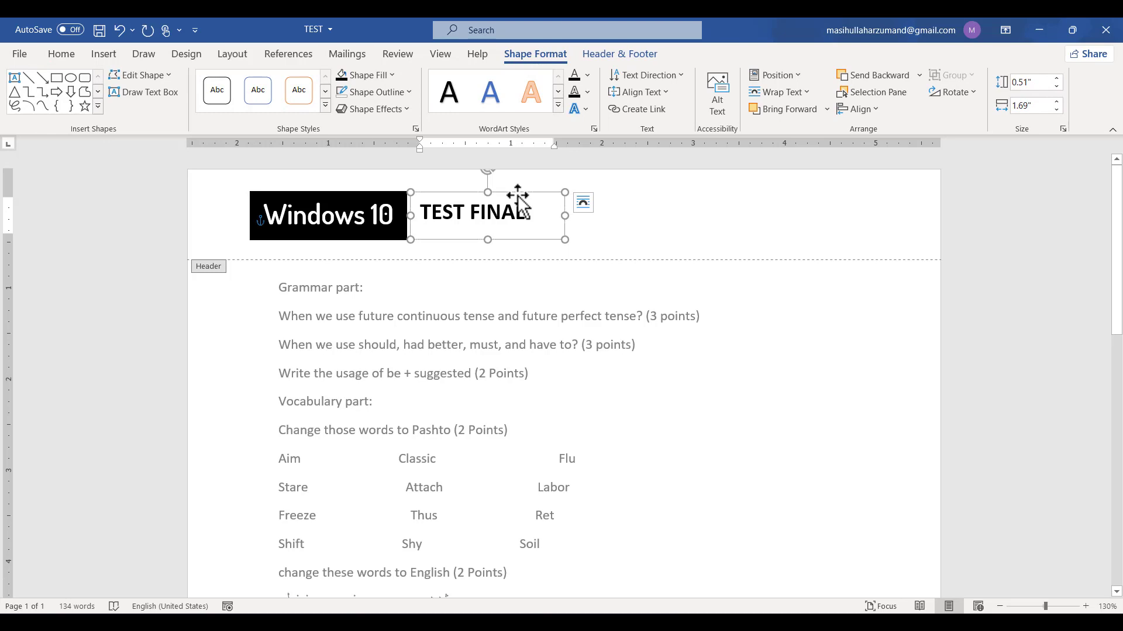
key("Down")
key("Down")
key("Down")
key("Down")
key("Down")
key("Down")
key("Down")
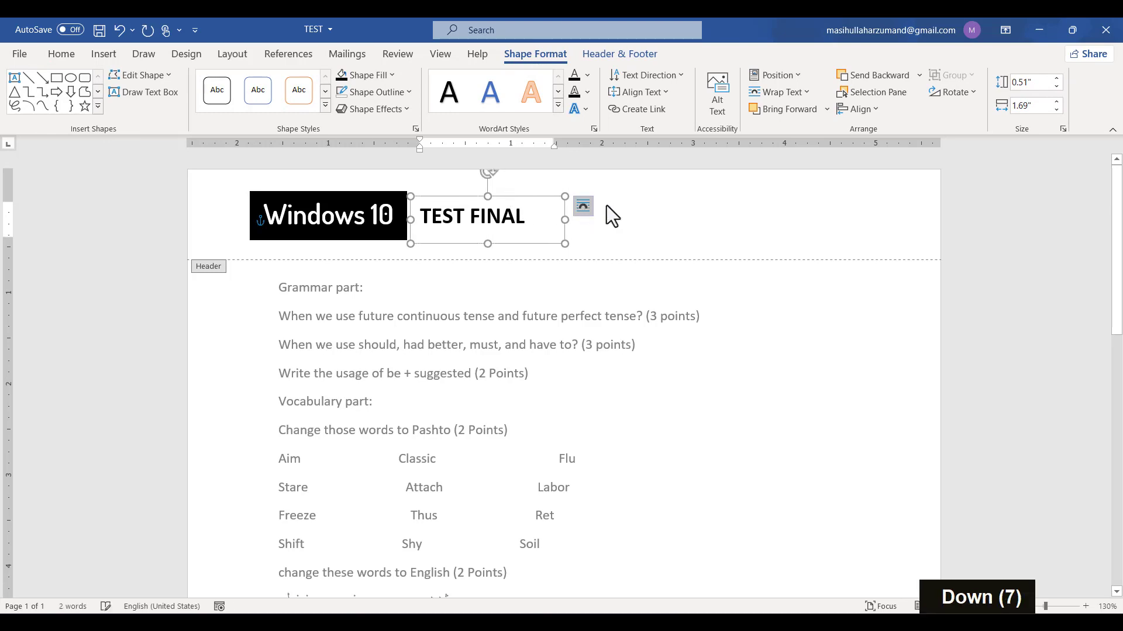
left_click(609, 206)
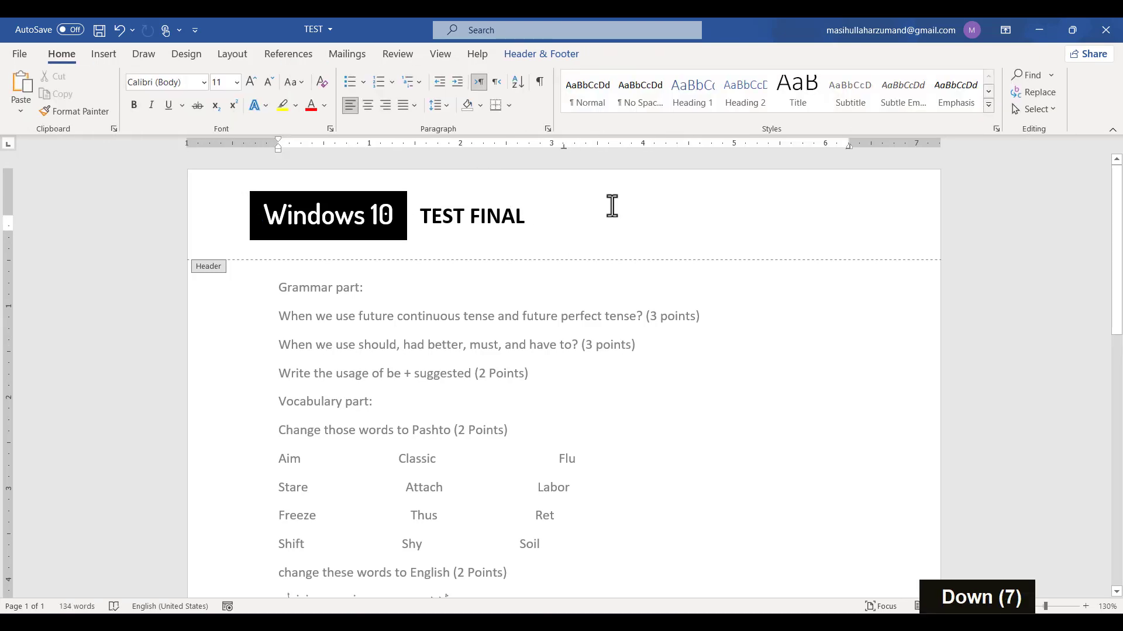
Step: Draw a text box about 0.88" high and 2.04" wide at the right end of the header
scroll(612, 206, "right", 1)
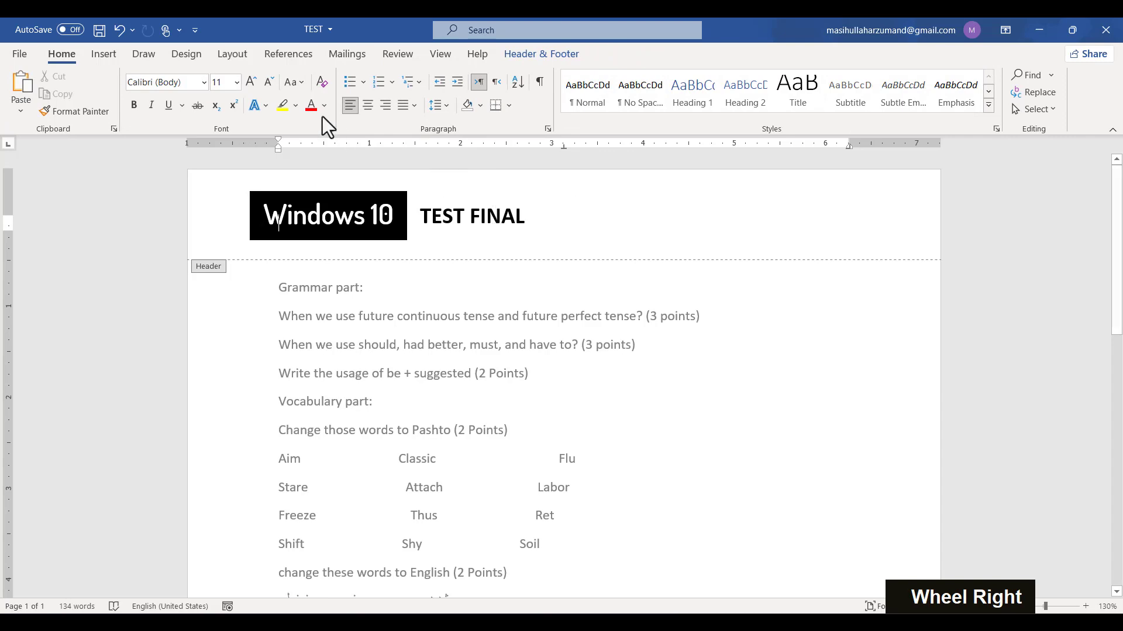
left_click(95, 58)
left_click(182, 111)
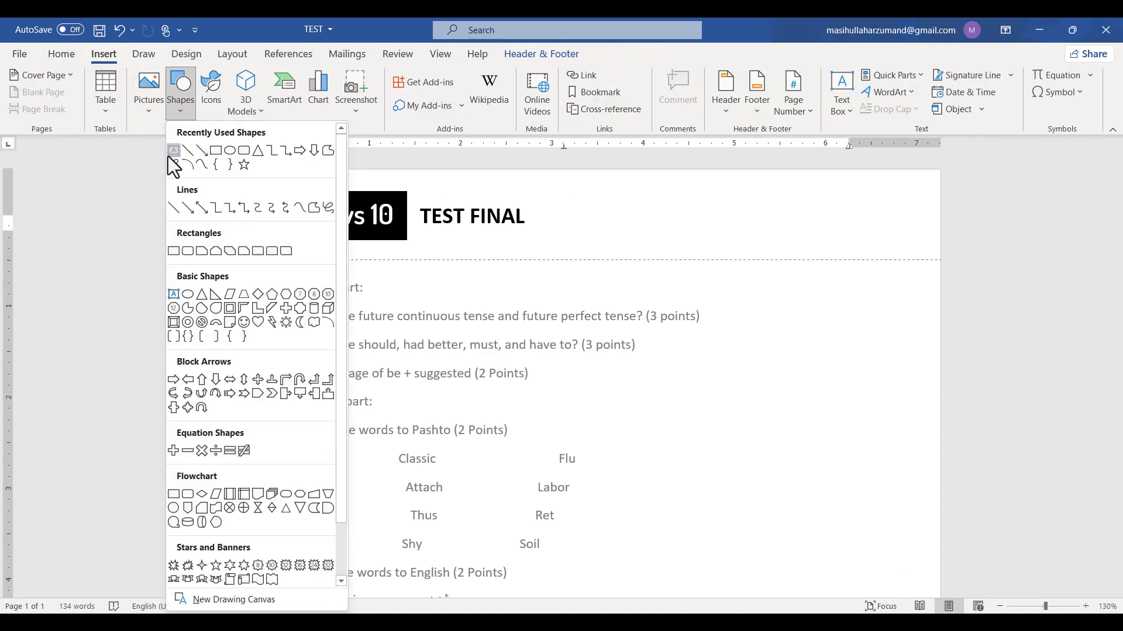
left_click(171, 152)
key("Escape")
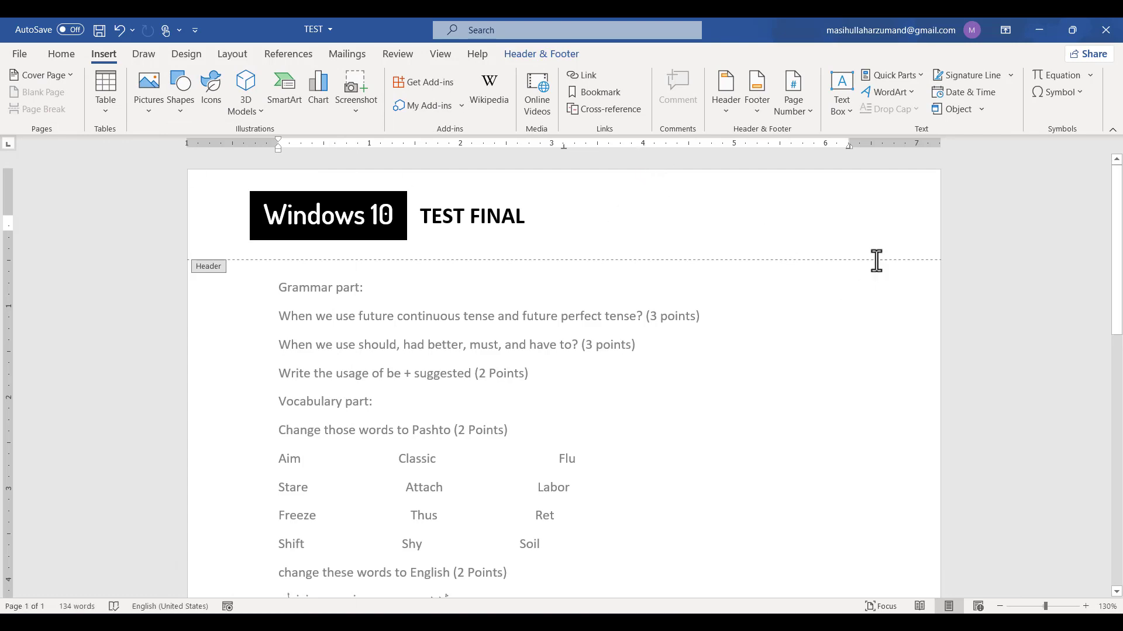
left_click(186, 105)
left_click(174, 150)
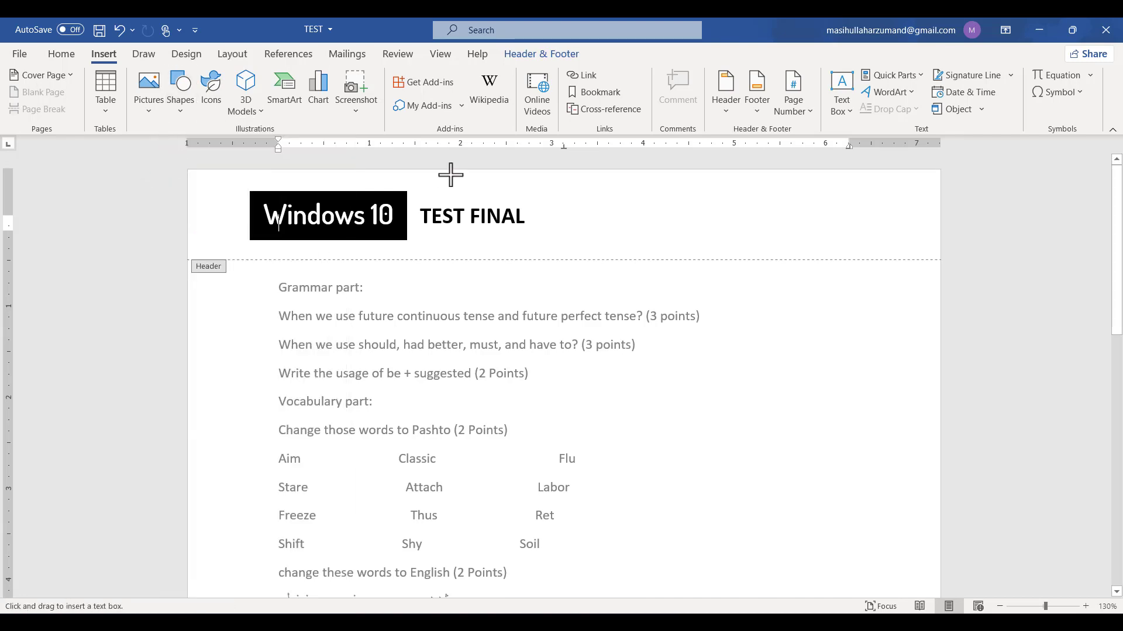
left_click_drag(676, 178, 862, 258)
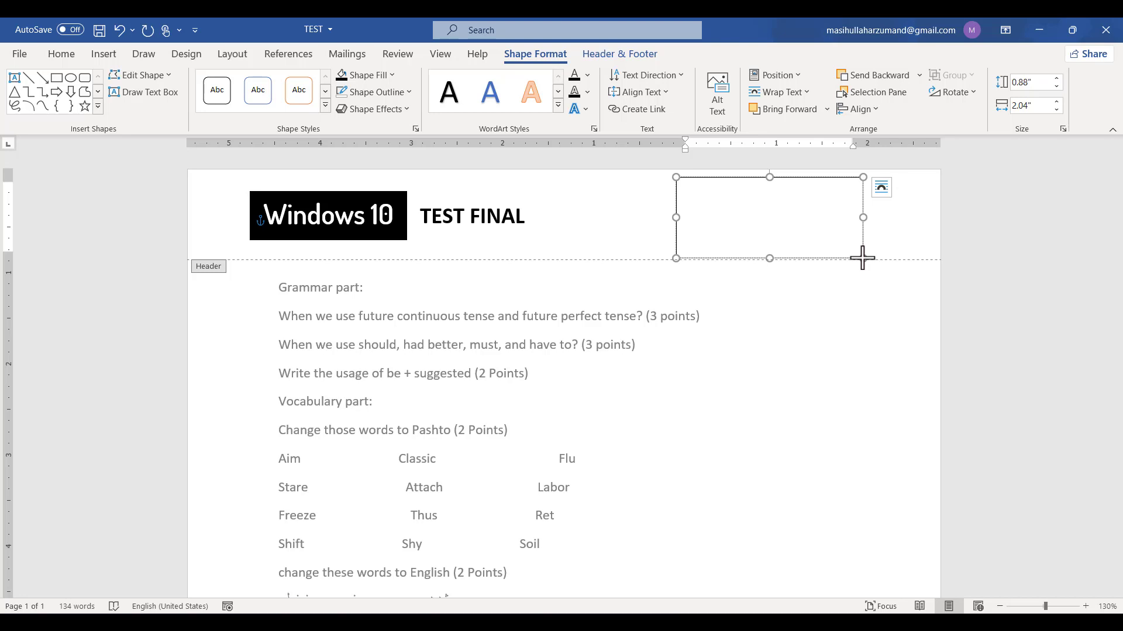
Step: Enter "Full Name:" as the first line of the new text box, without a space before the colon
type("Full")
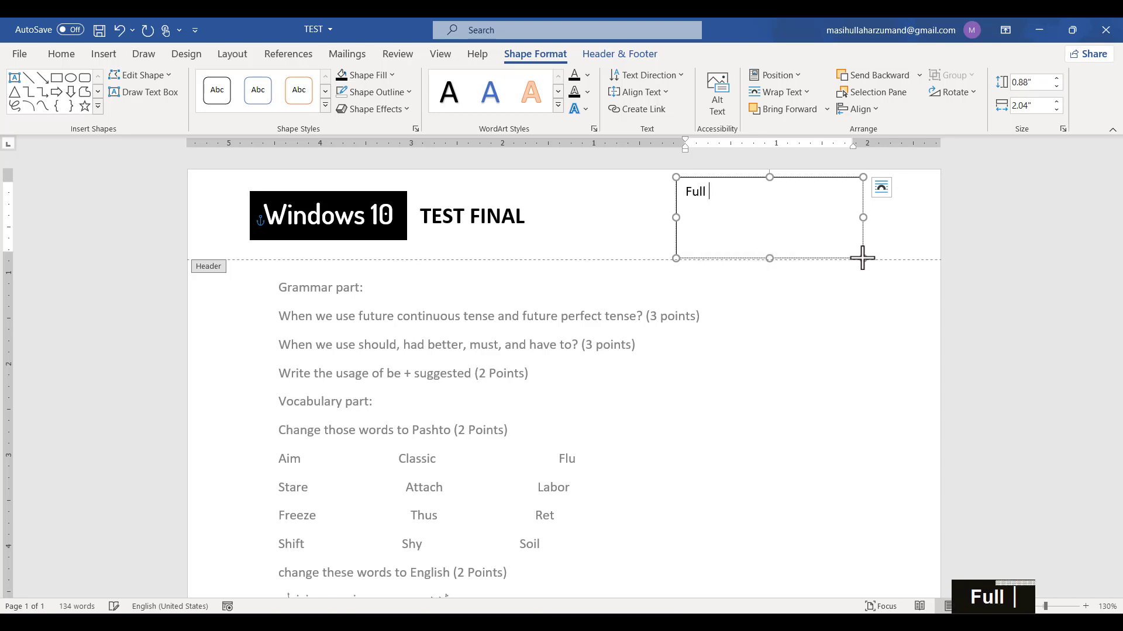
type(" Name :")
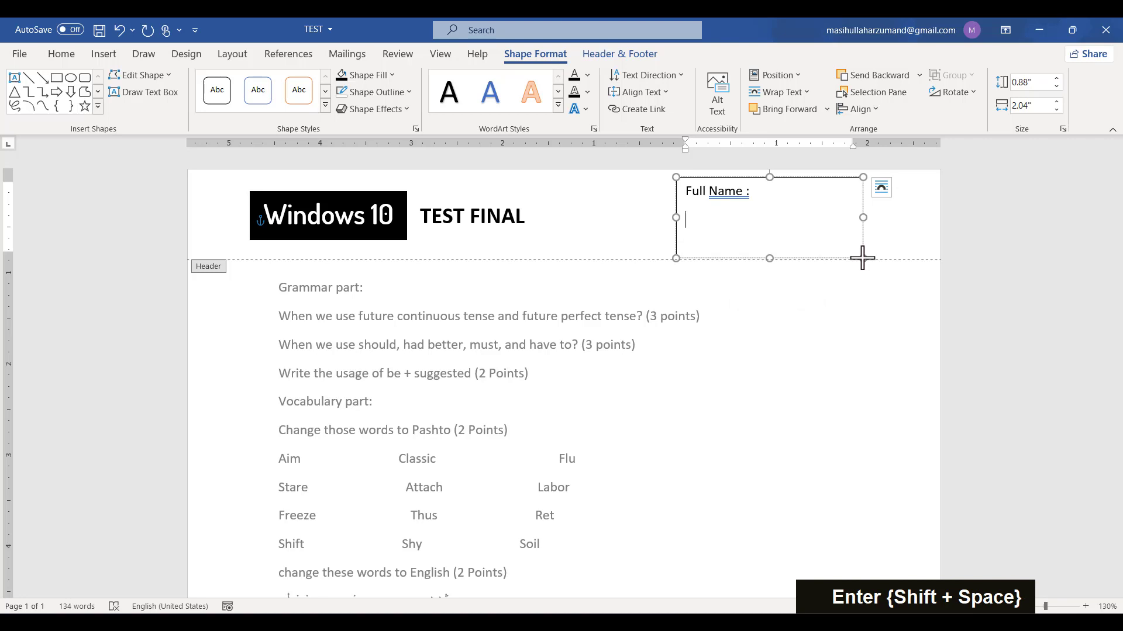
key("BackSpace")
key("BackSpace")
key("BackSpace")
key("BackSpace")
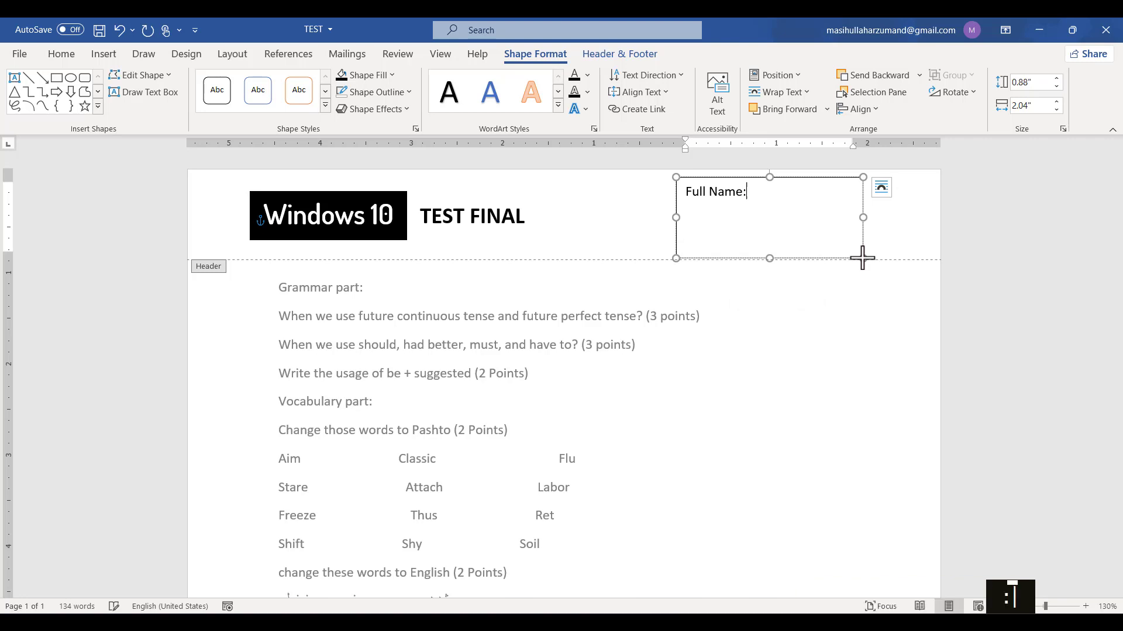
type(":")
Step: Add the lines "F Name:", "Date:" and "Marks:" below "Full Name:" in the text box
key("Return")
type("F Name ")
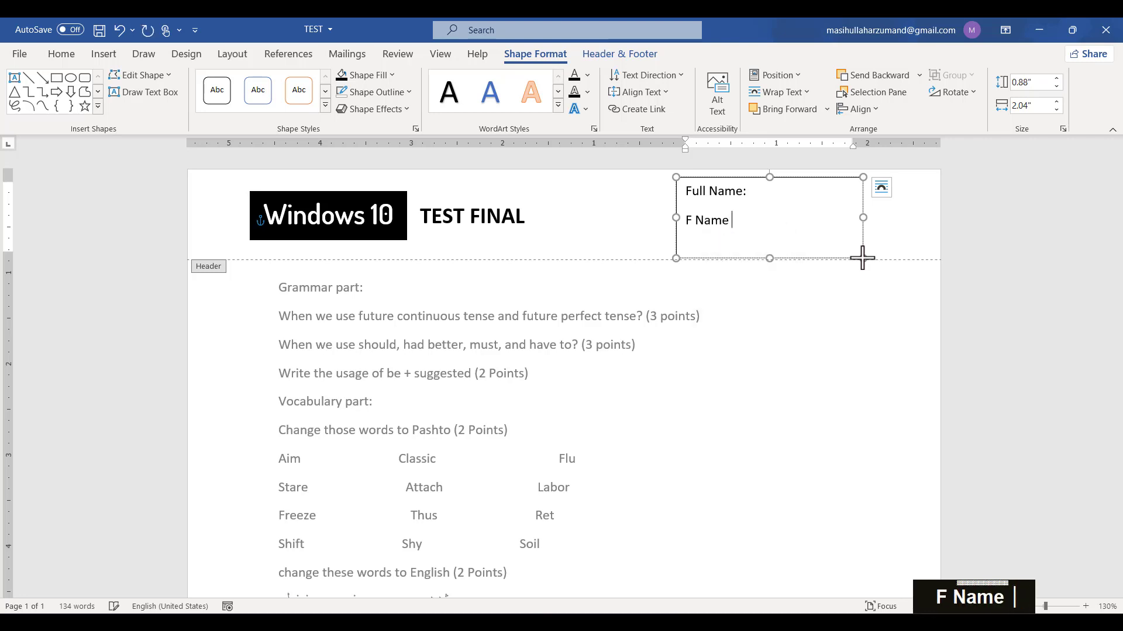
type(":")
key("Return")
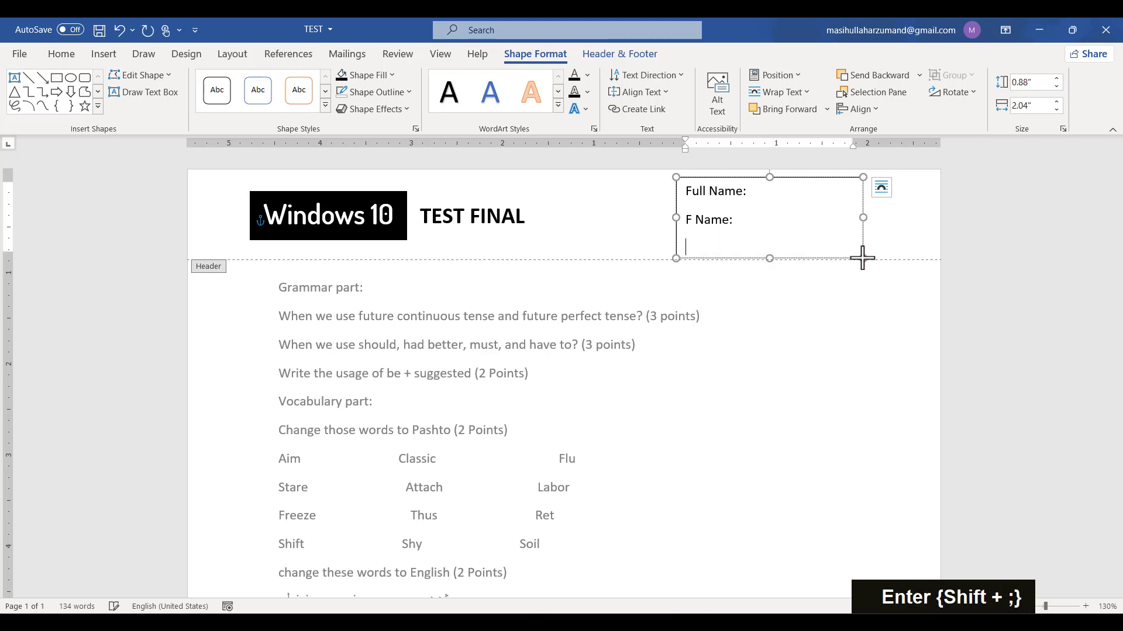
type("Date:")
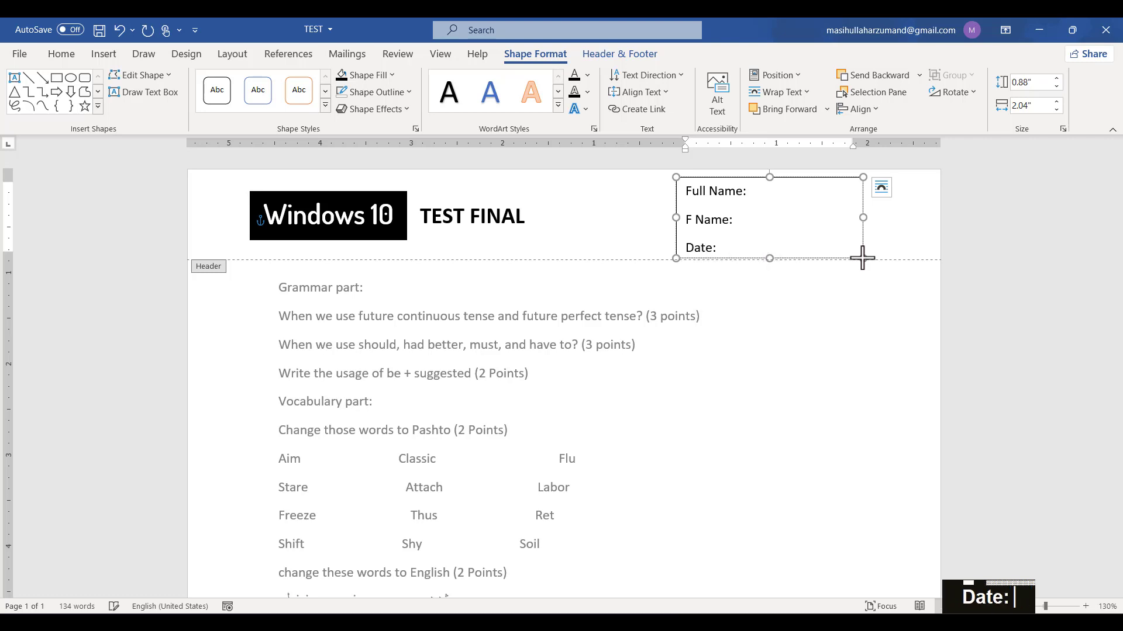
key("Return")
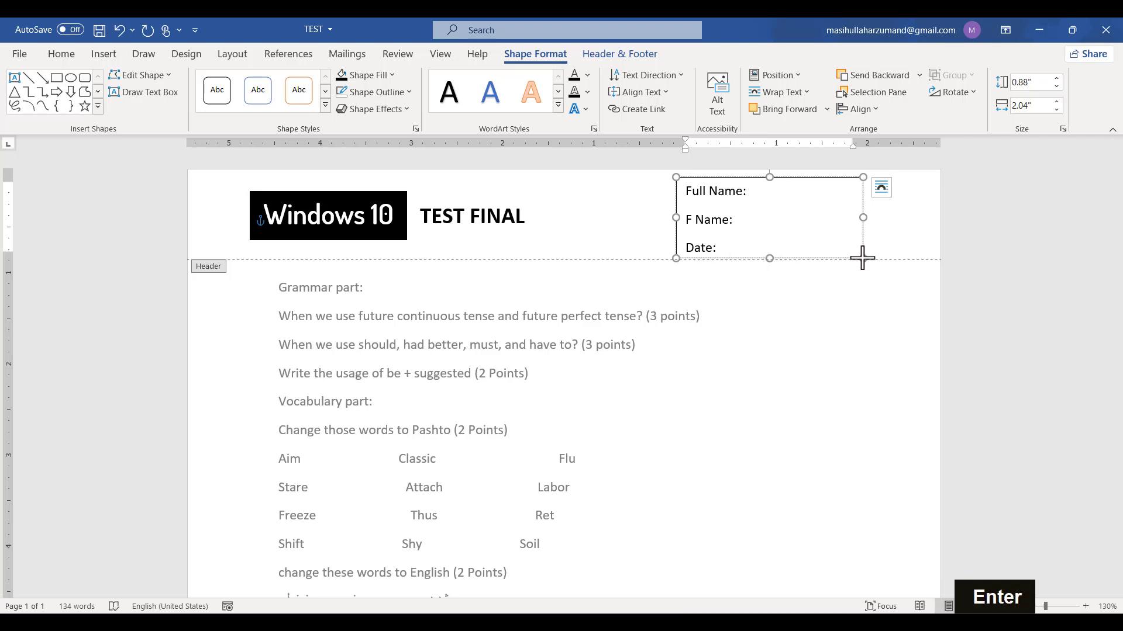
type("Marks")
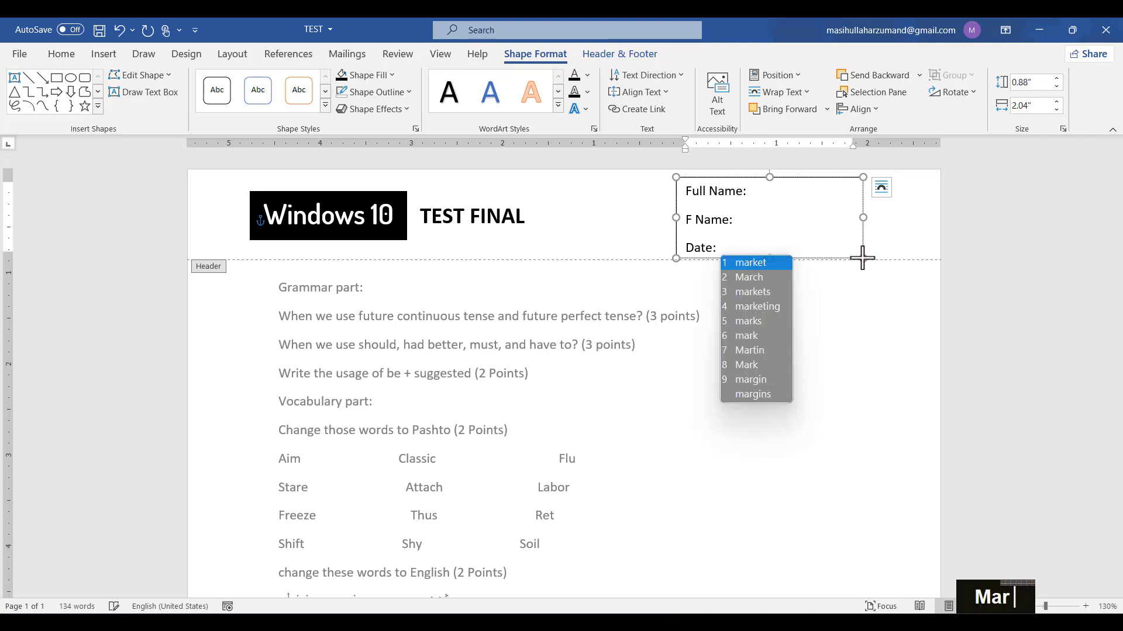
type(":")
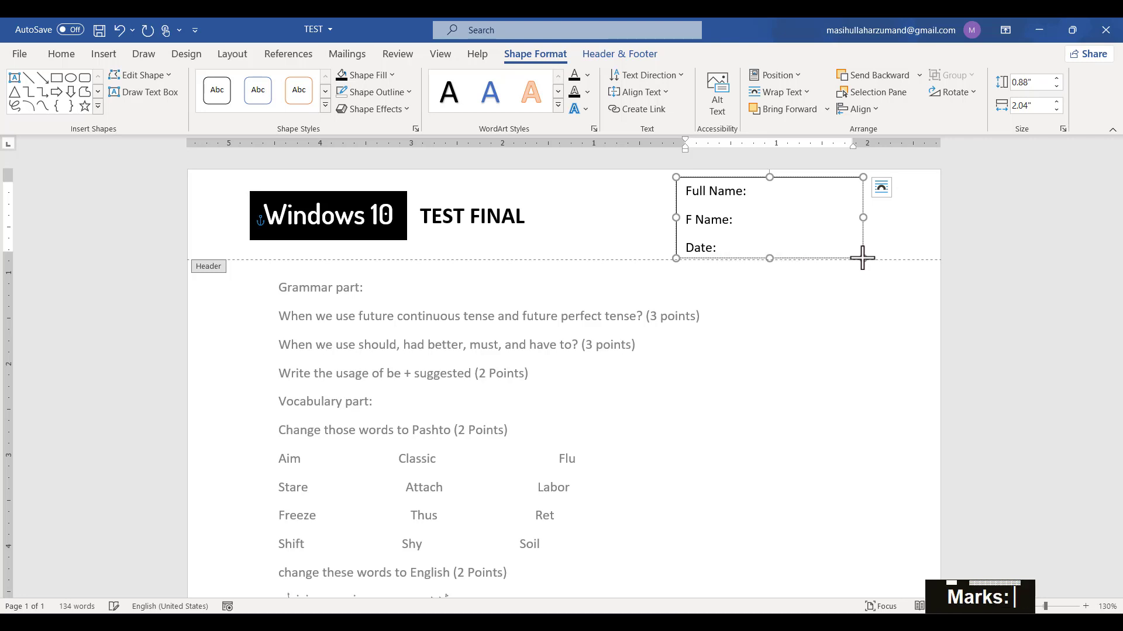
Step: Resize the student details text box to a height of about 0.92"
key("ctrl+a")
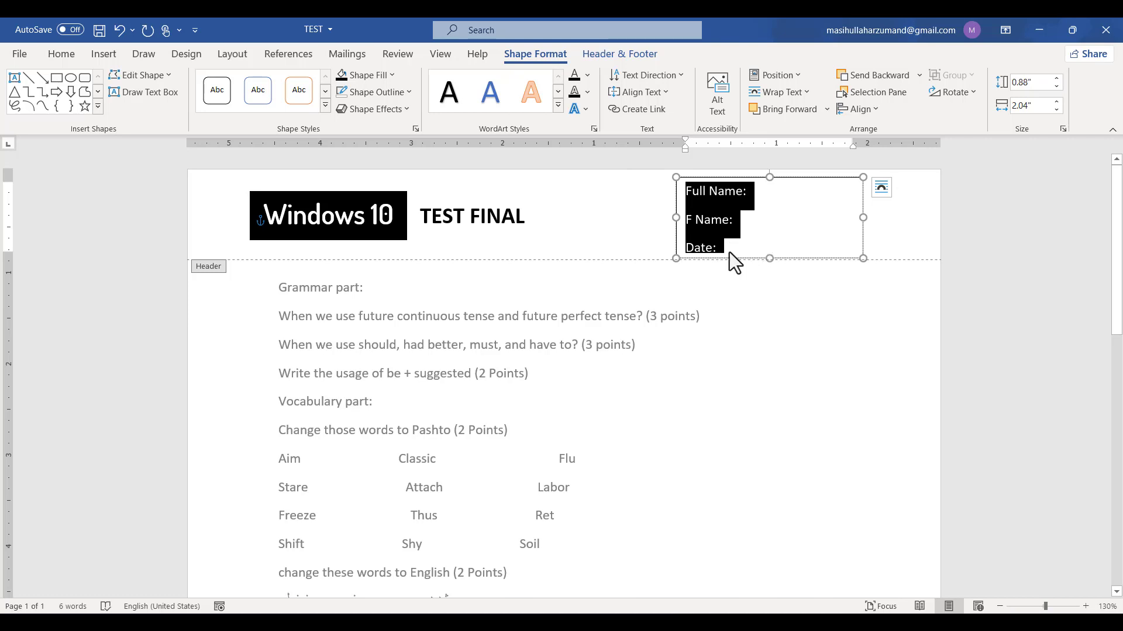
left_click_drag(770, 258, 782, 329)
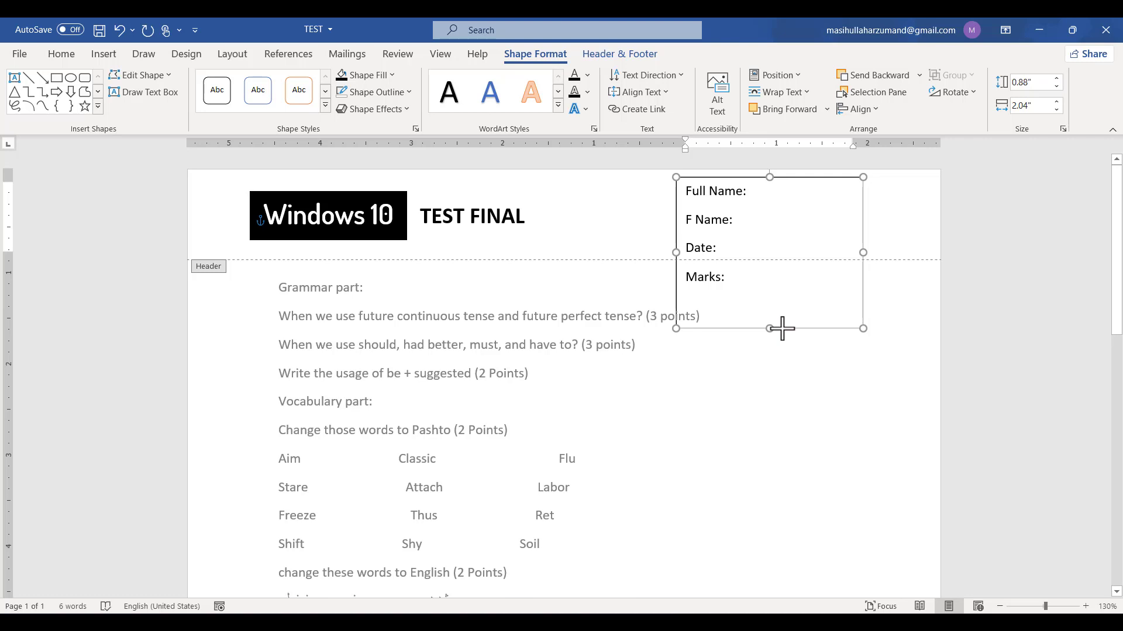
left_click_drag(782, 327, 740, 261)
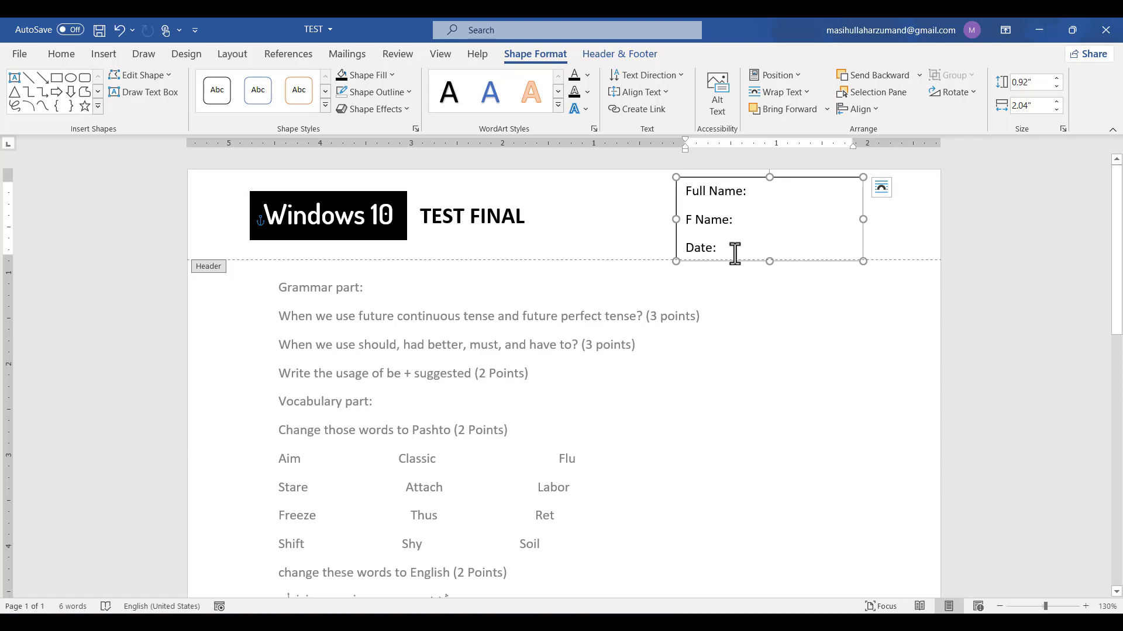
Step: Set the line spacing of all lines in the student details text box to Multiple at 0.5
left_click(734, 253)
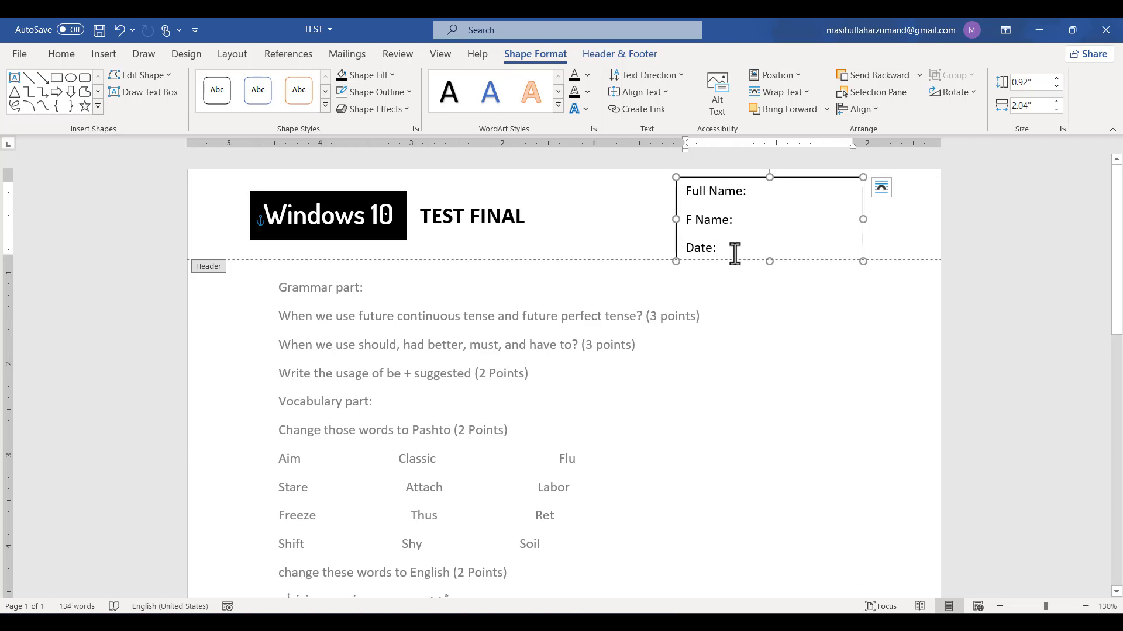
key("ctrl+a")
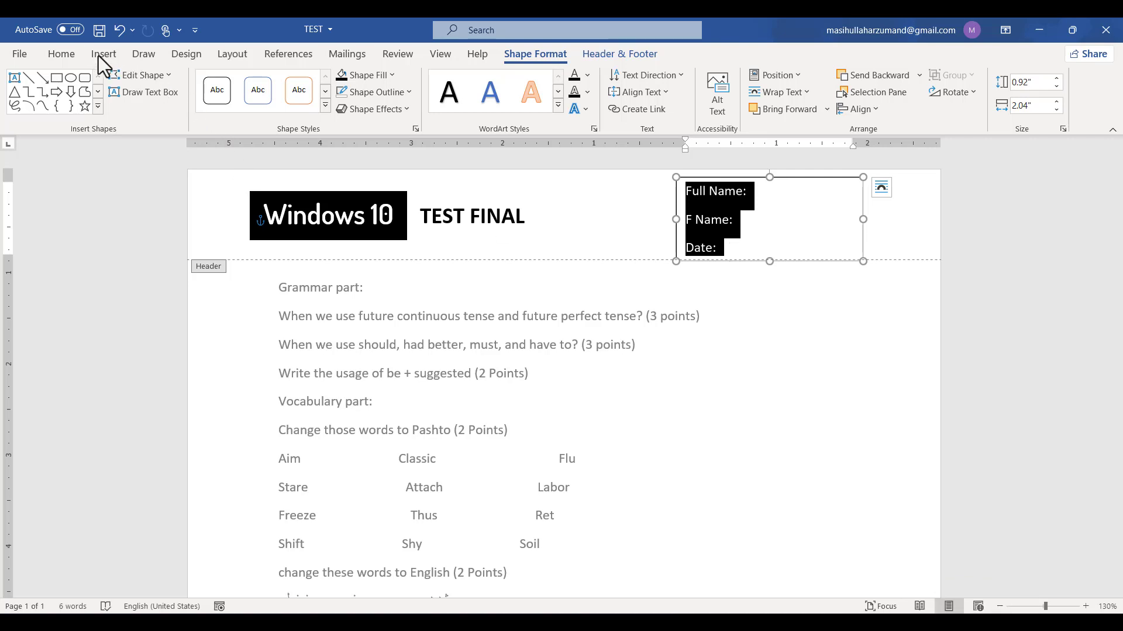
left_click(100, 54)
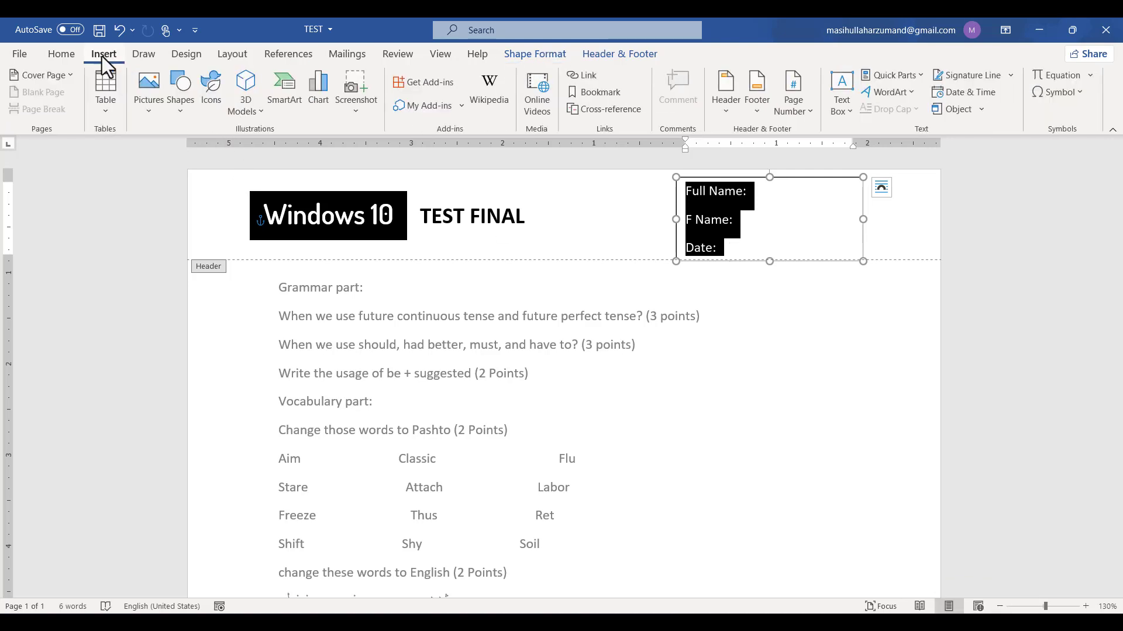
left_click(62, 55)
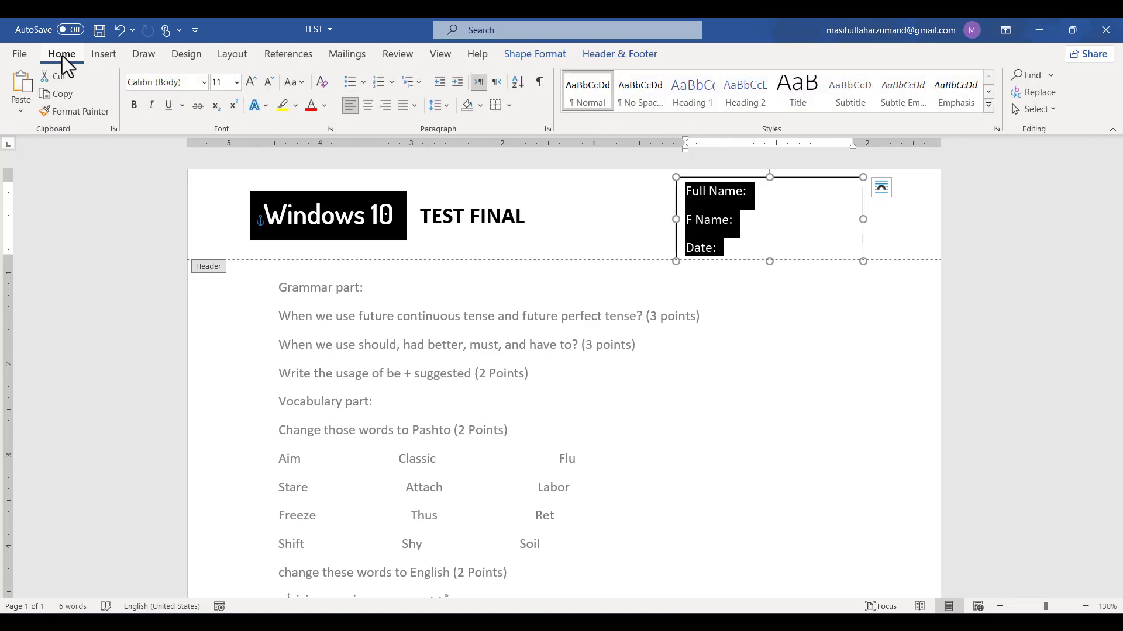
left_click(450, 107)
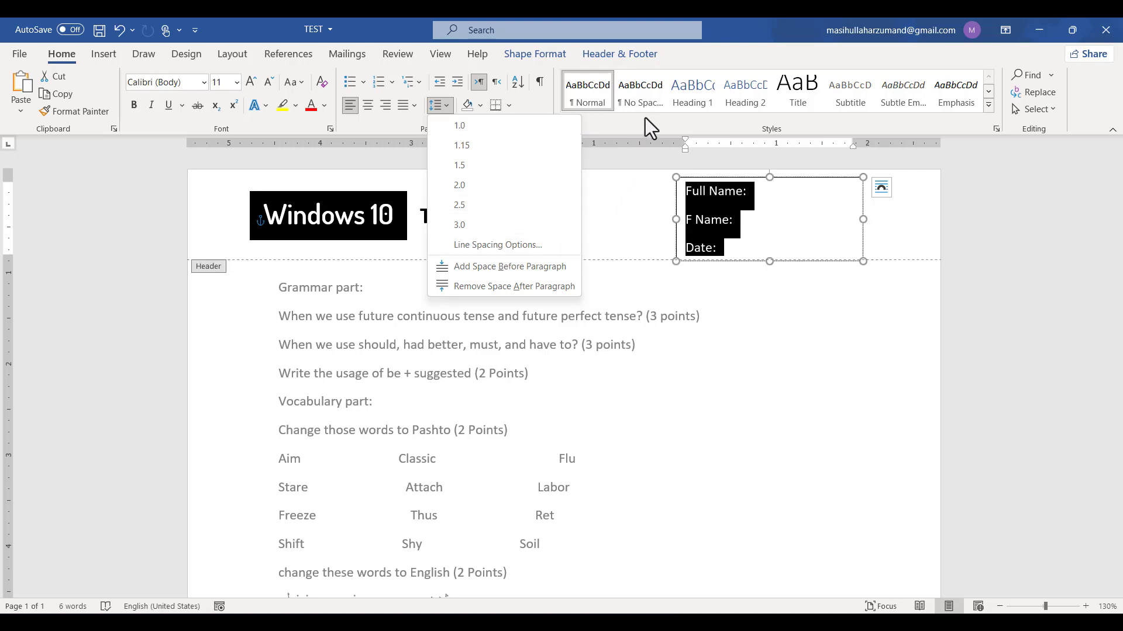
left_click(753, 22)
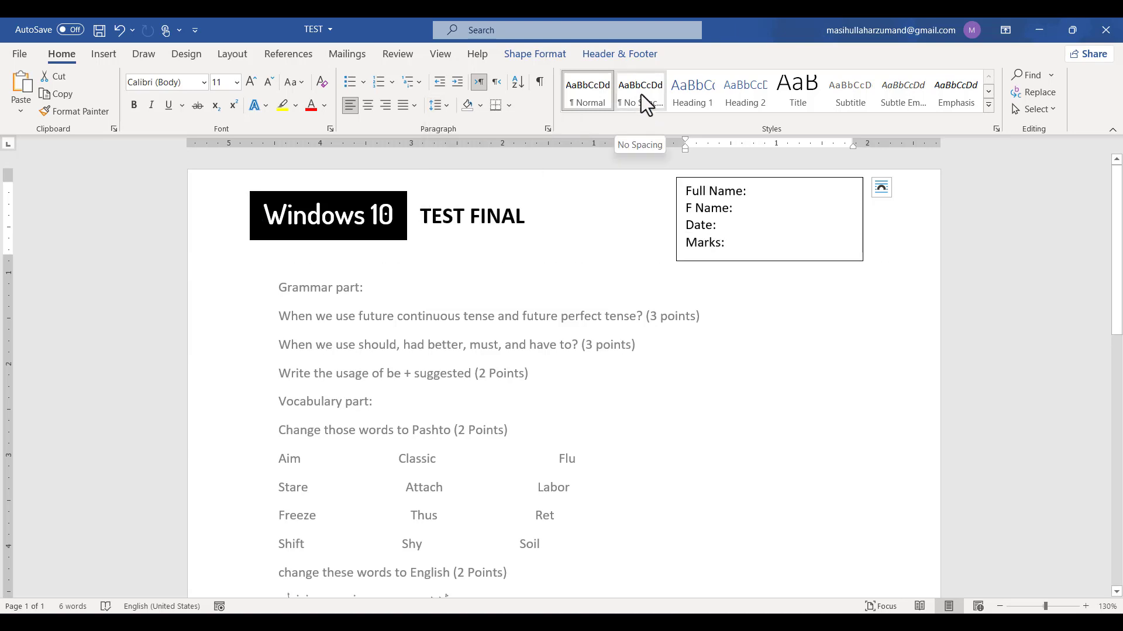
left_click(445, 106)
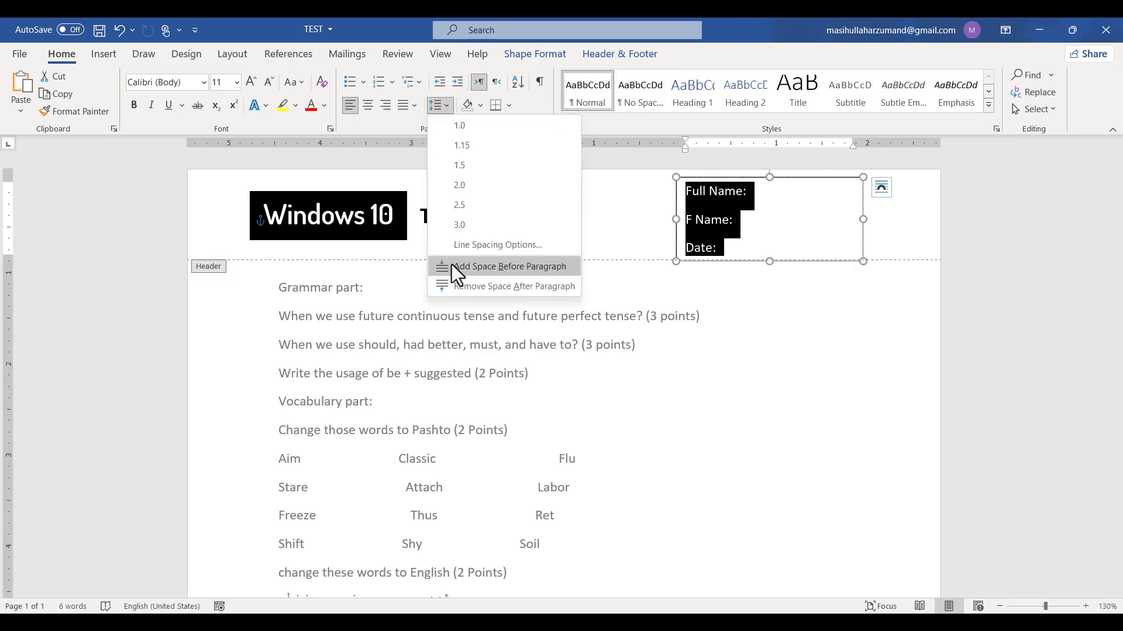
left_click(496, 245)
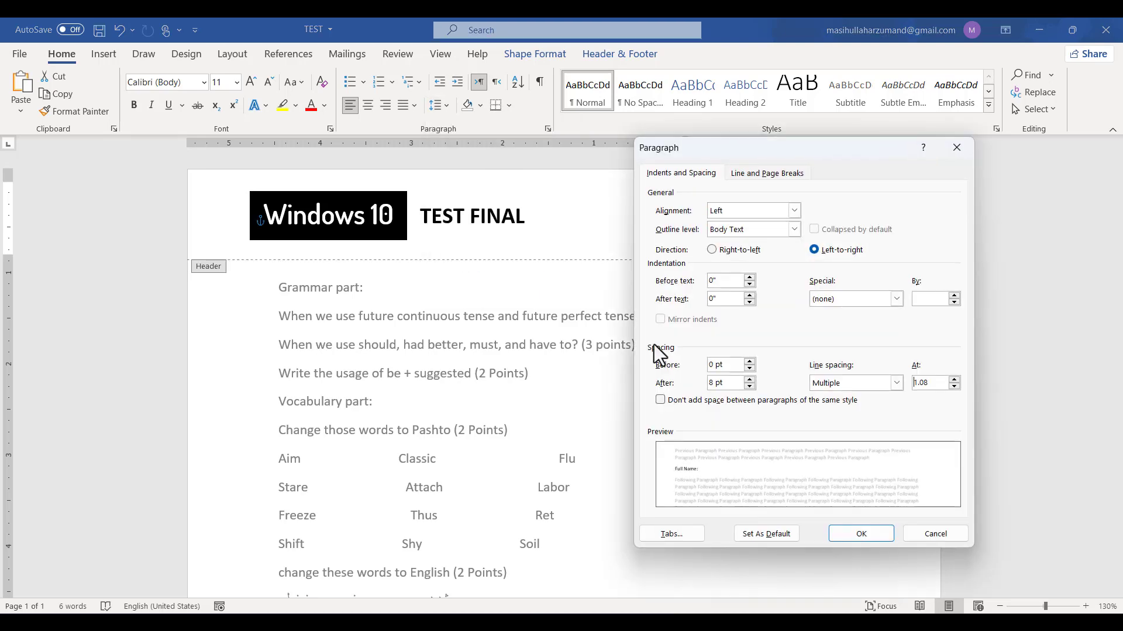
left_click_drag(769, 155, 618, 165)
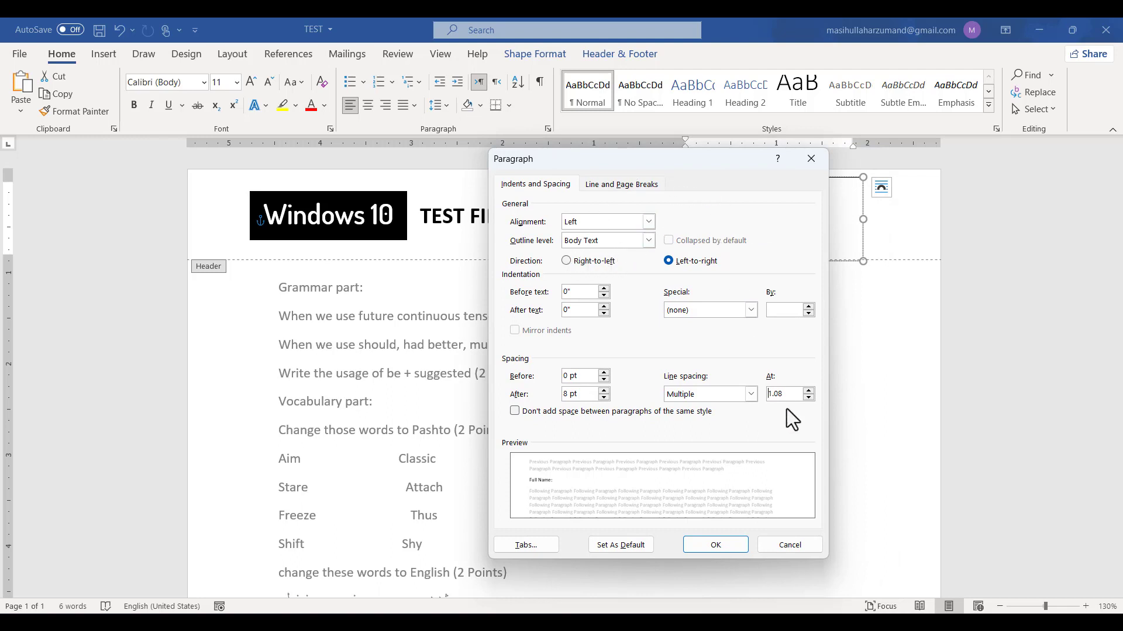
left_click_drag(786, 395, 614, 378)
type("0.5")
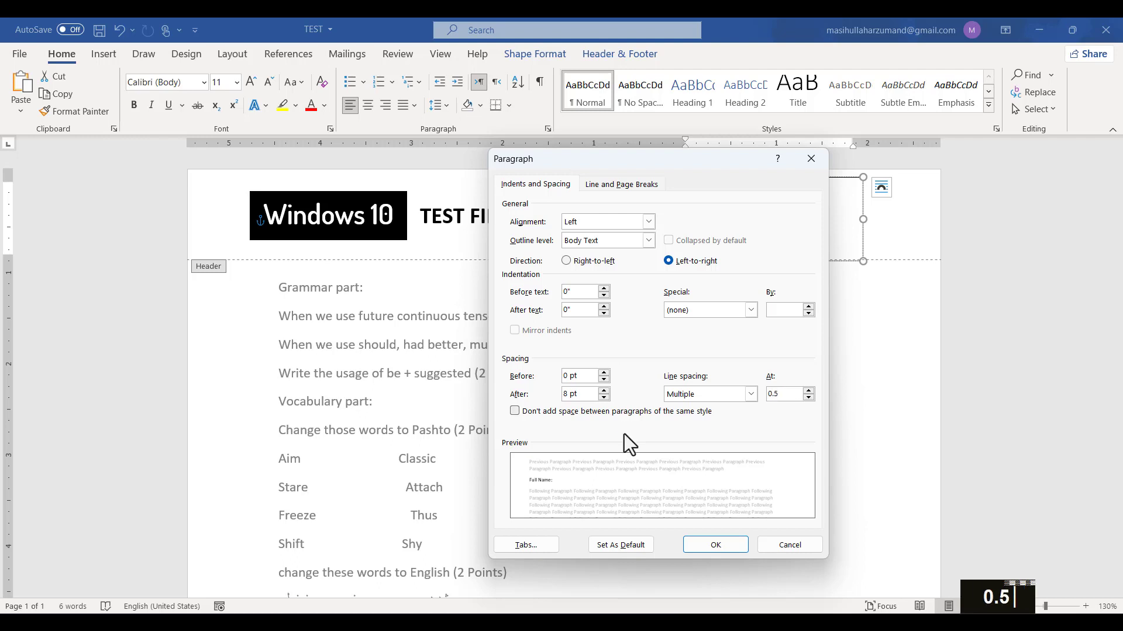
left_click(700, 544)
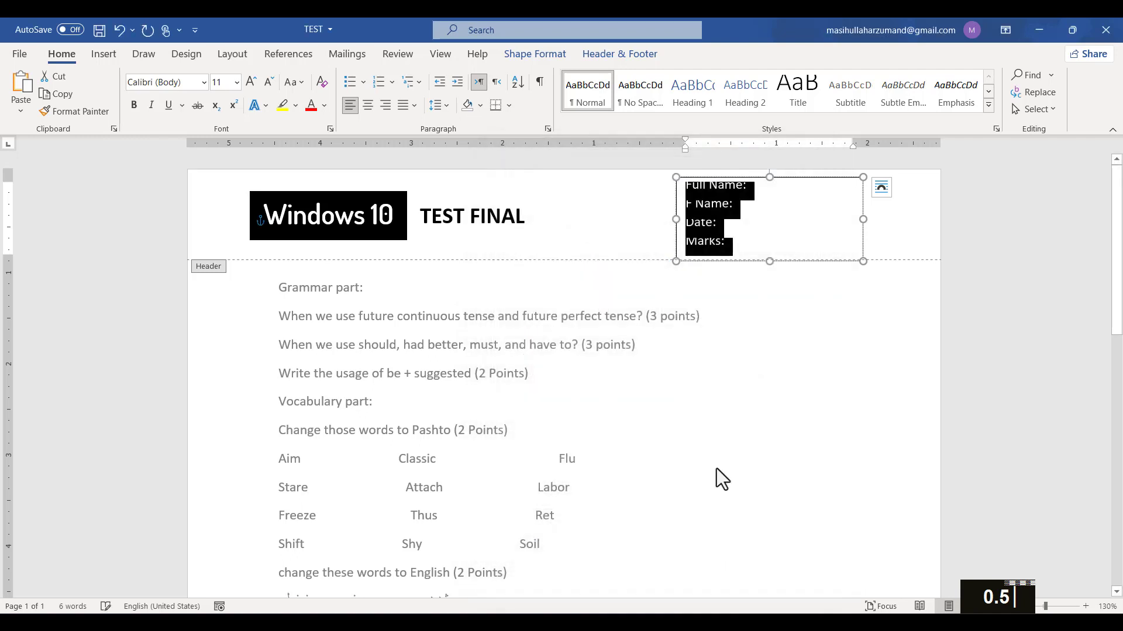
Step: Apply the No Spacing style to all four lines in the student details text box
left_click(639, 86)
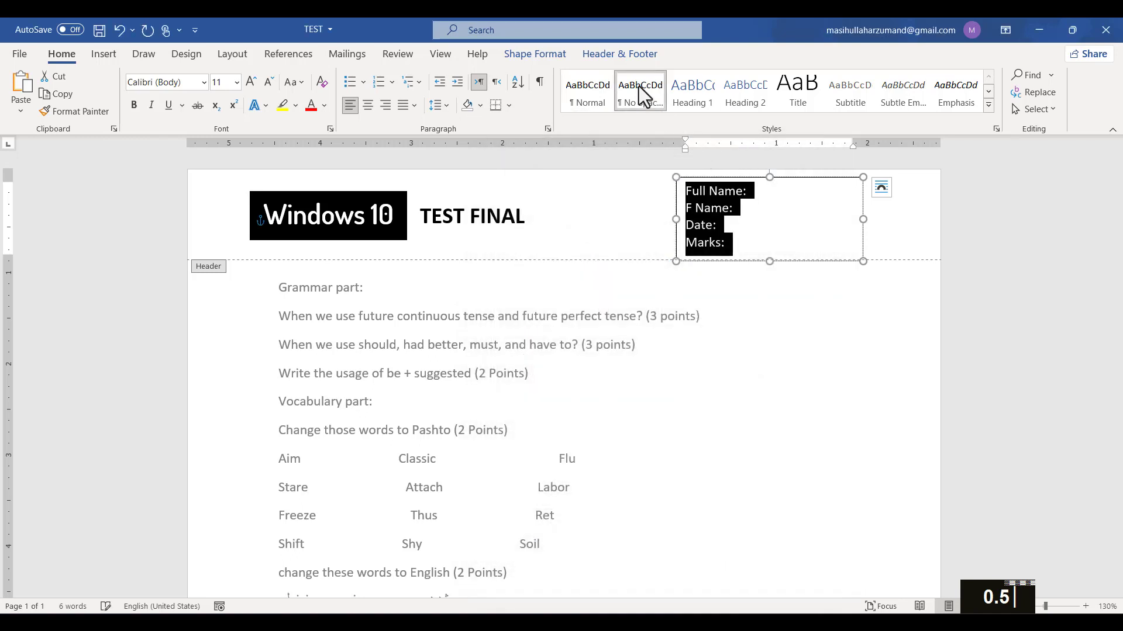
left_click(800, 234)
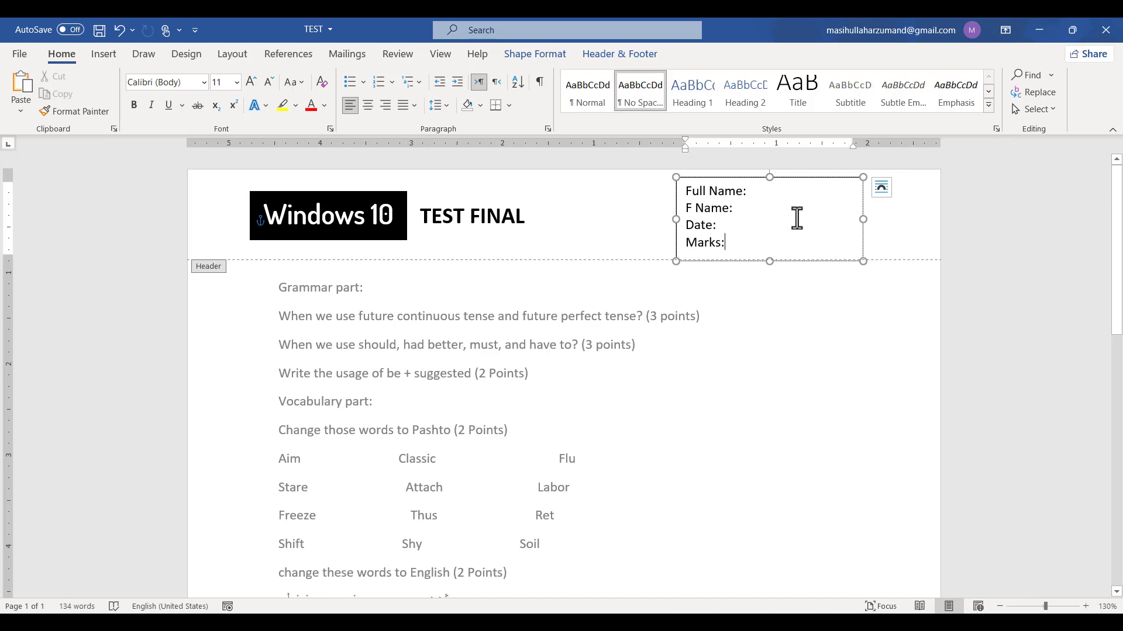
scroll(796, 219, "up", 1)
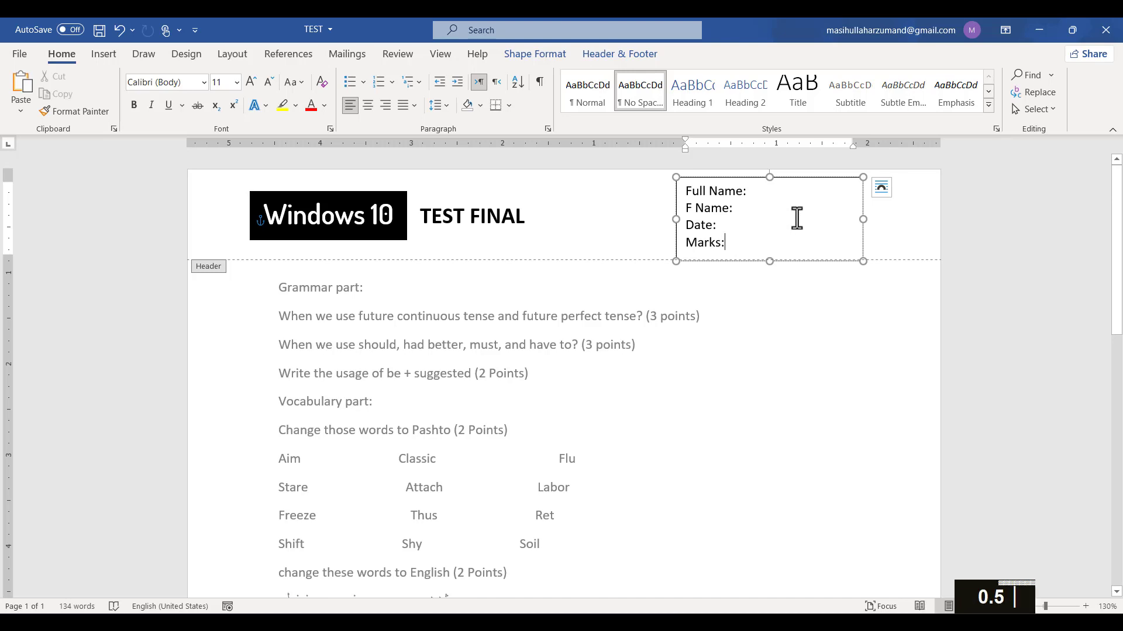
Step: Add an underscore fill-in line after "Full Name:" reaching nearly to the text box's right edge
left_click(772, 195)
type("____________")
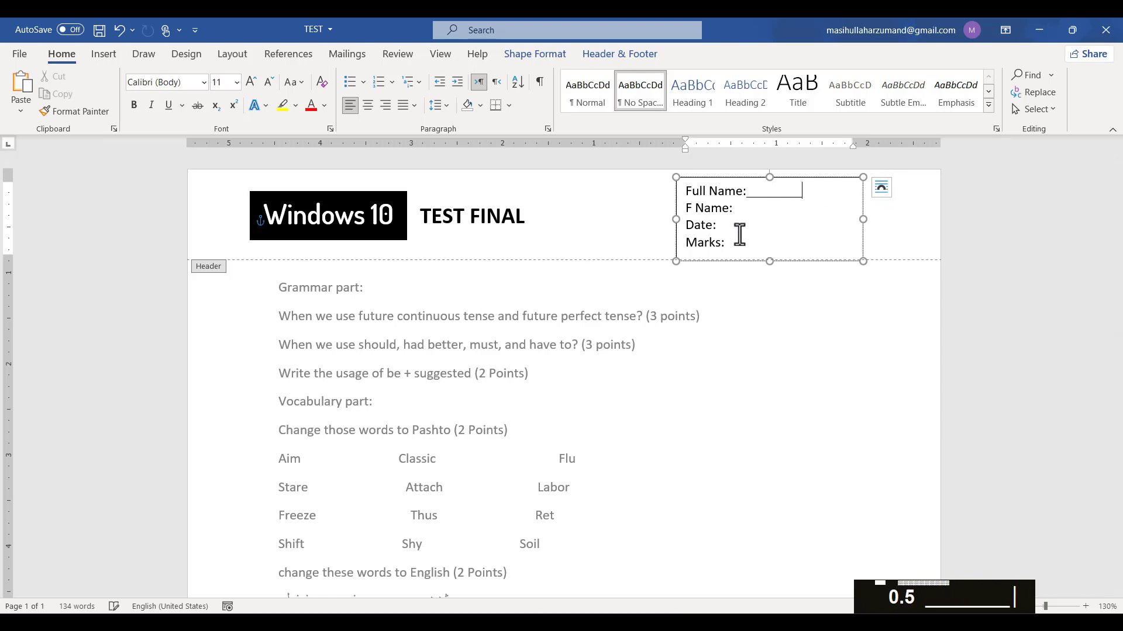
type("___________")
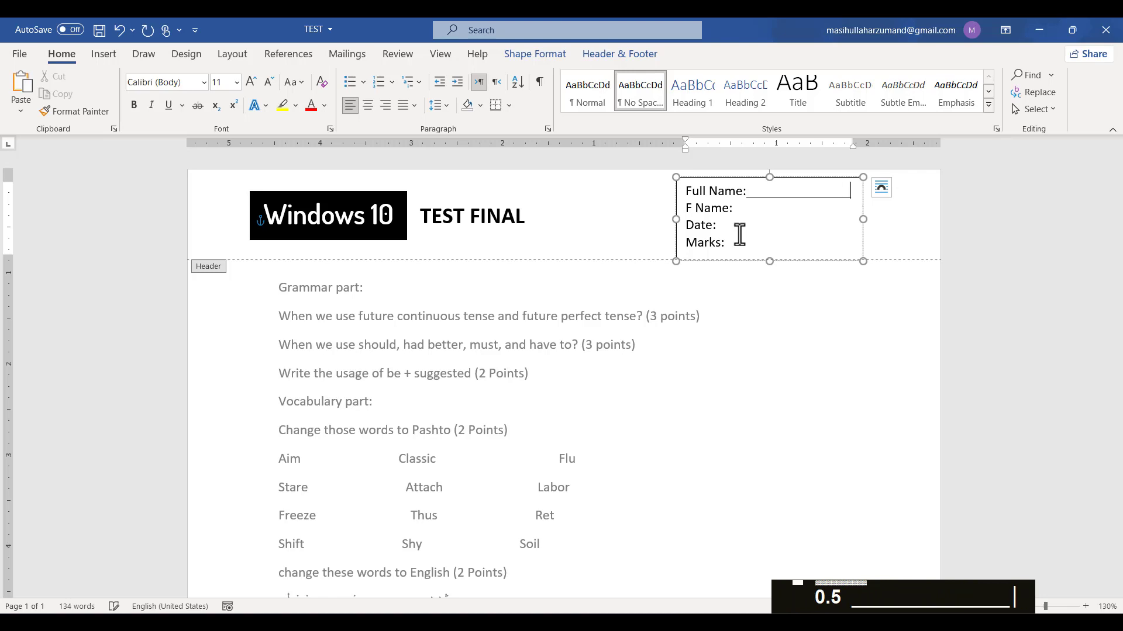
Step: Add an underscore fill-in line after "F Name:" ending level with the Full Name line
left_click(739, 226)
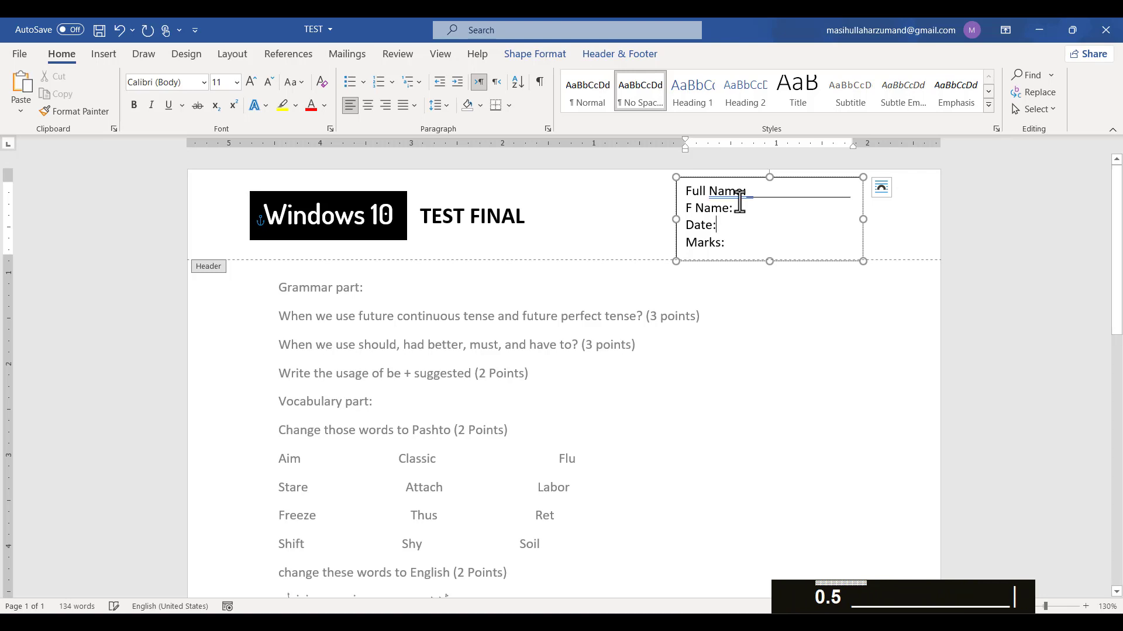
left_click(739, 210)
type("___")
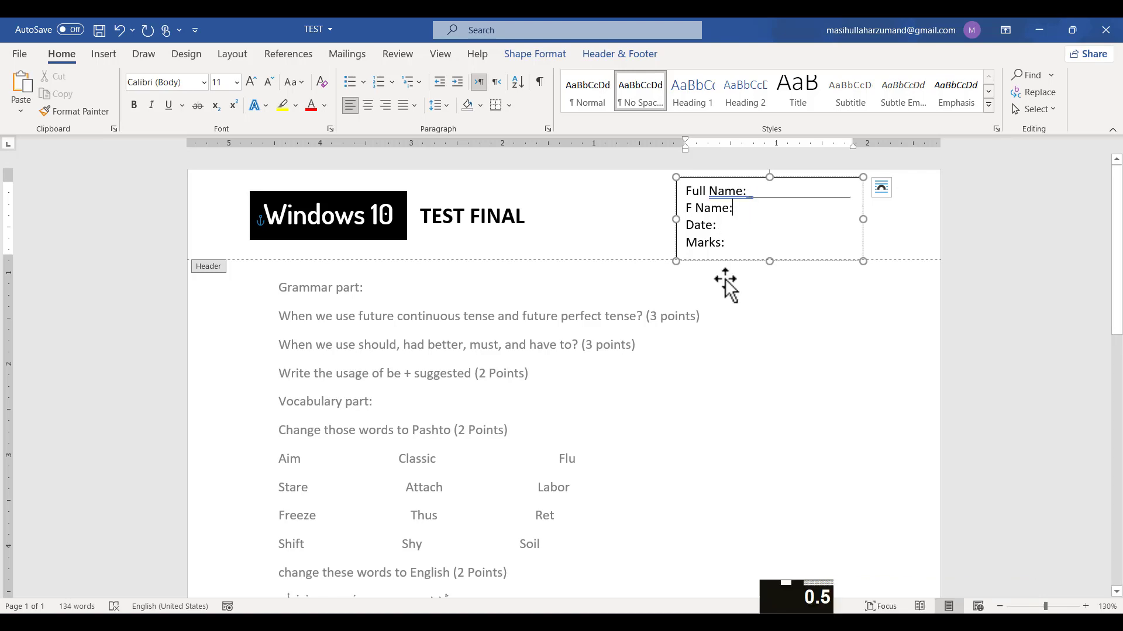
type("____________")
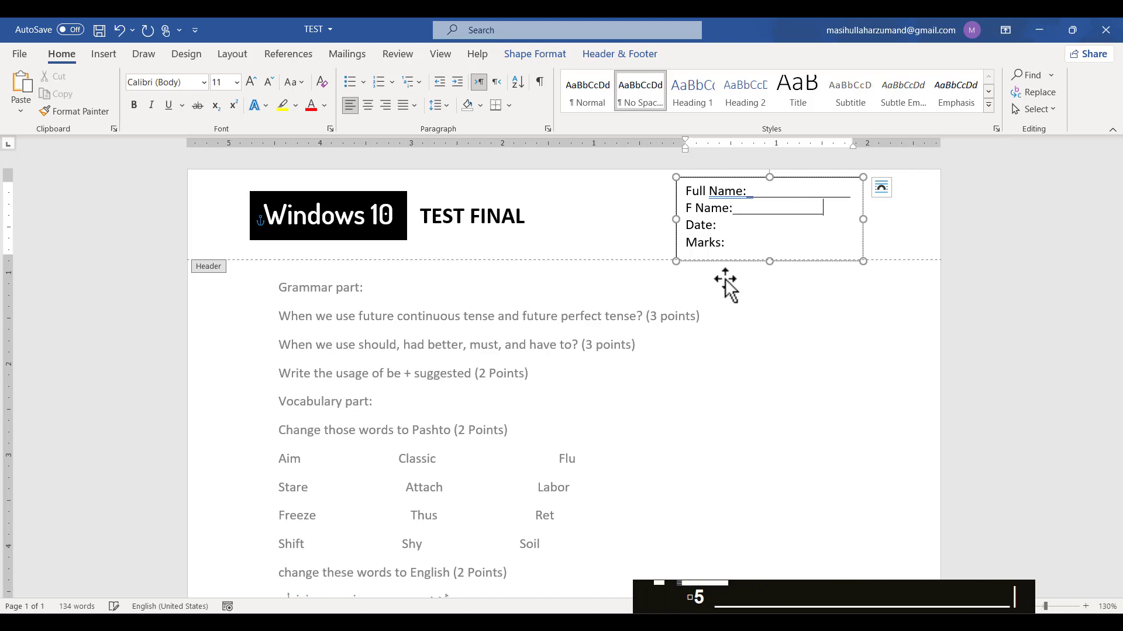
type("____")
key("BackSpace")
Step: Add underscore fill-in lines after "Date:" and "Marks:" reaching about as far as the lines above
left_click(737, 224)
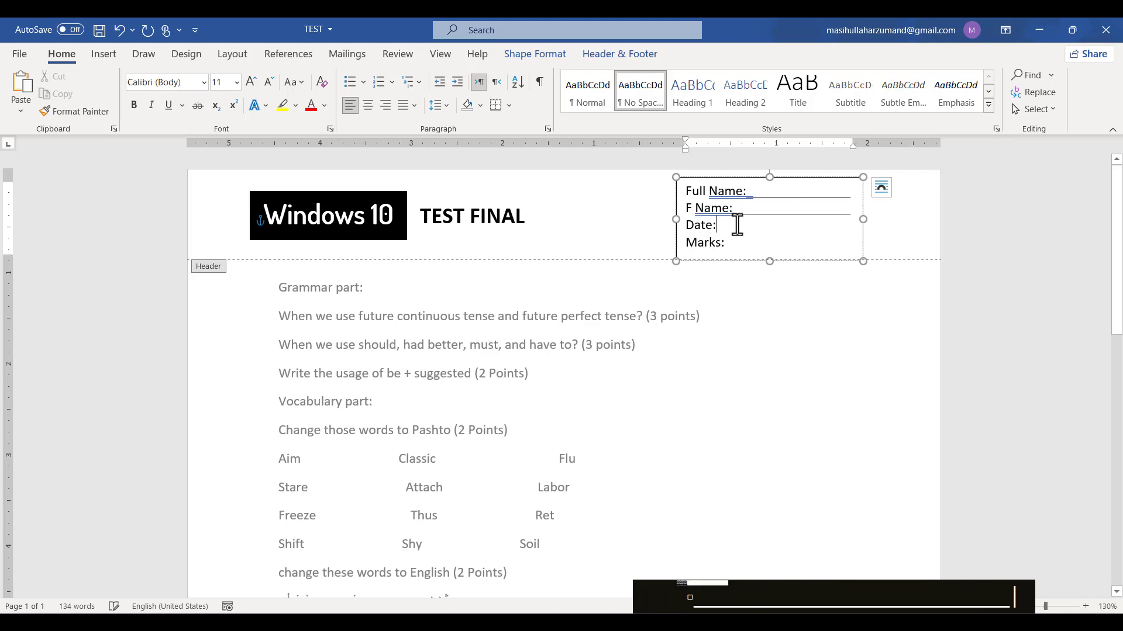
type("_______________")
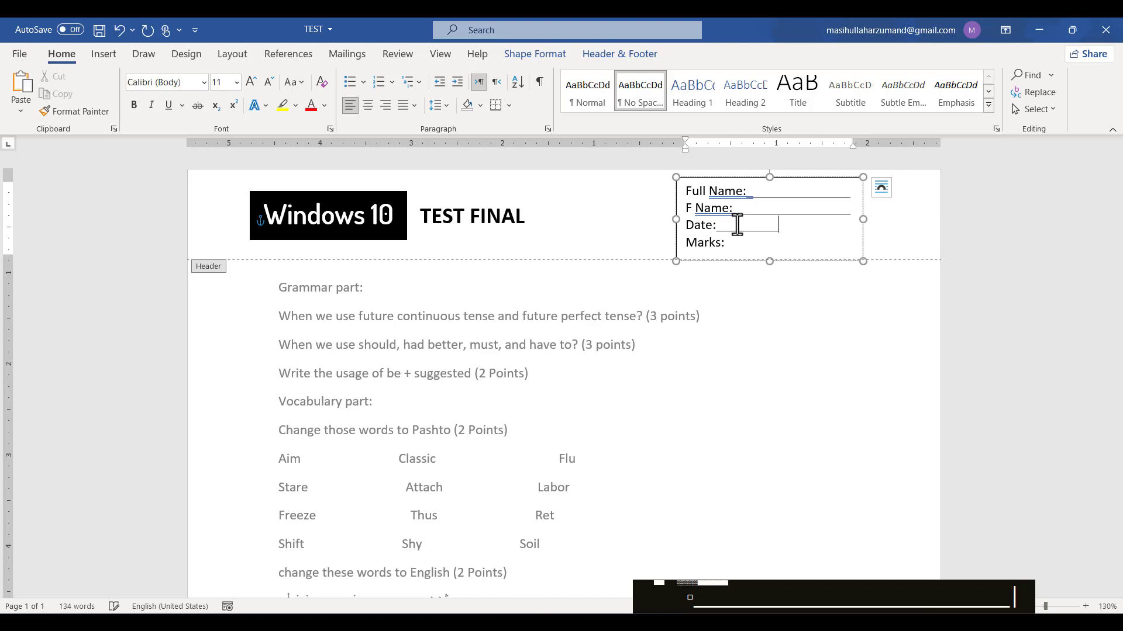
type("__________")
key("BackSpace")
left_click(739, 244)
type("__________________")
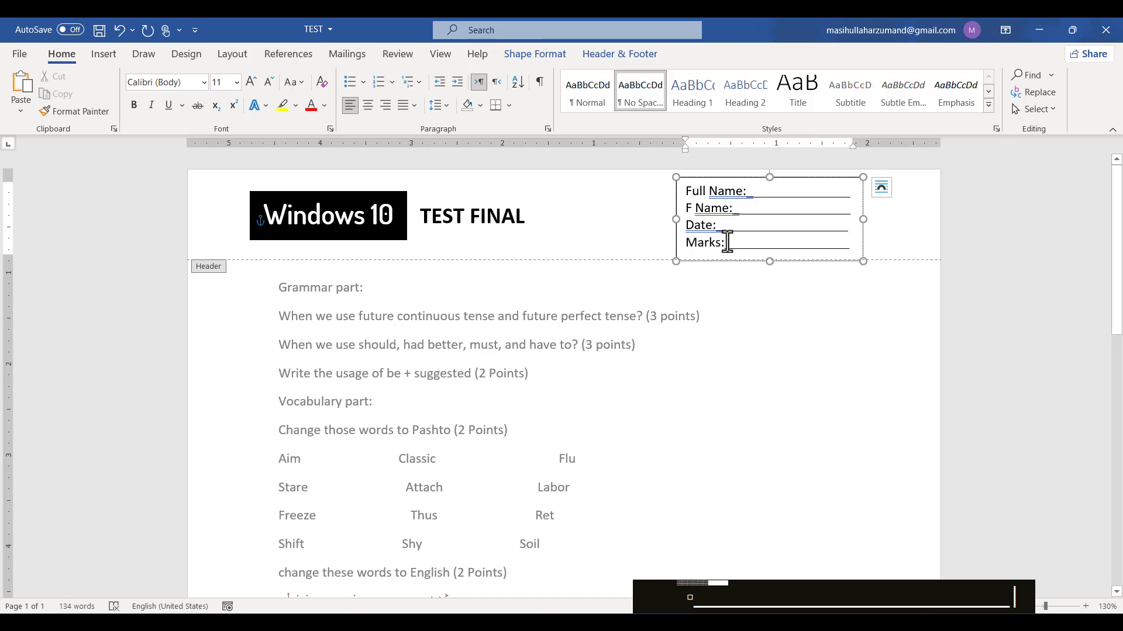
Step: Accept the grammar suggestion on "Date:" to insert a space before its fill-in line
right_click(701, 216)
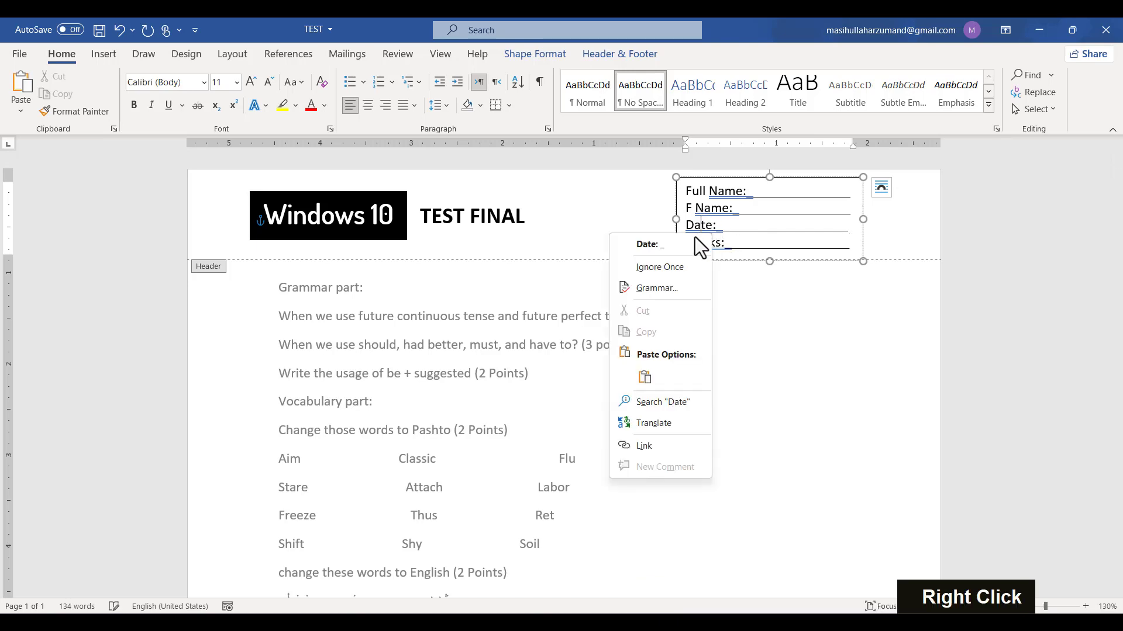
left_click(693, 239)
right_click(720, 214)
left_click(709, 226)
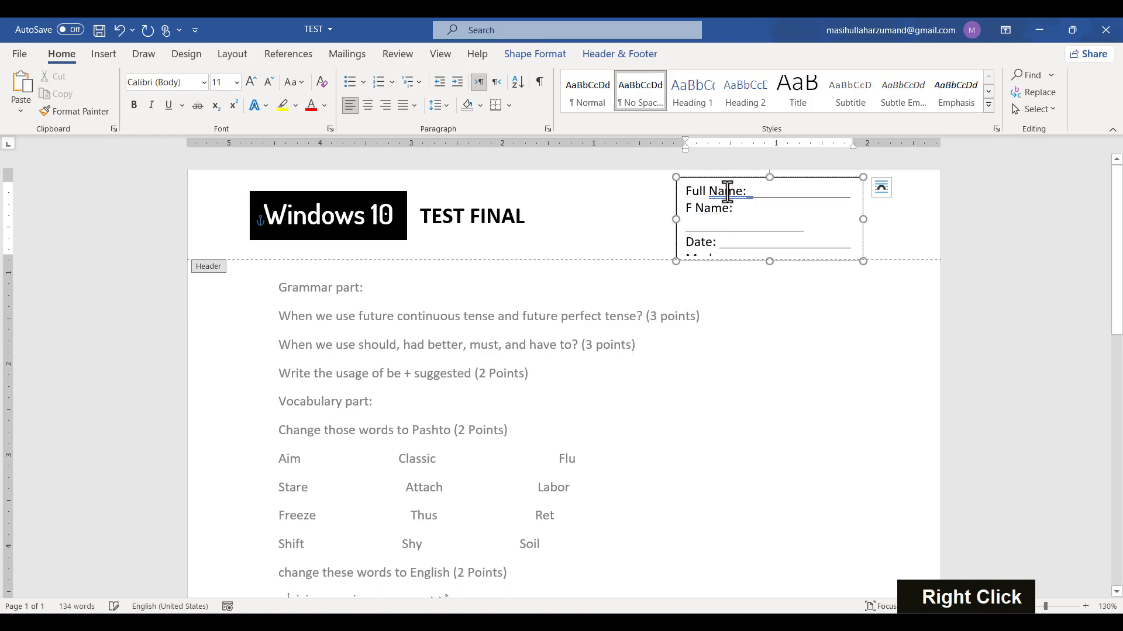
key("ctrl+z")
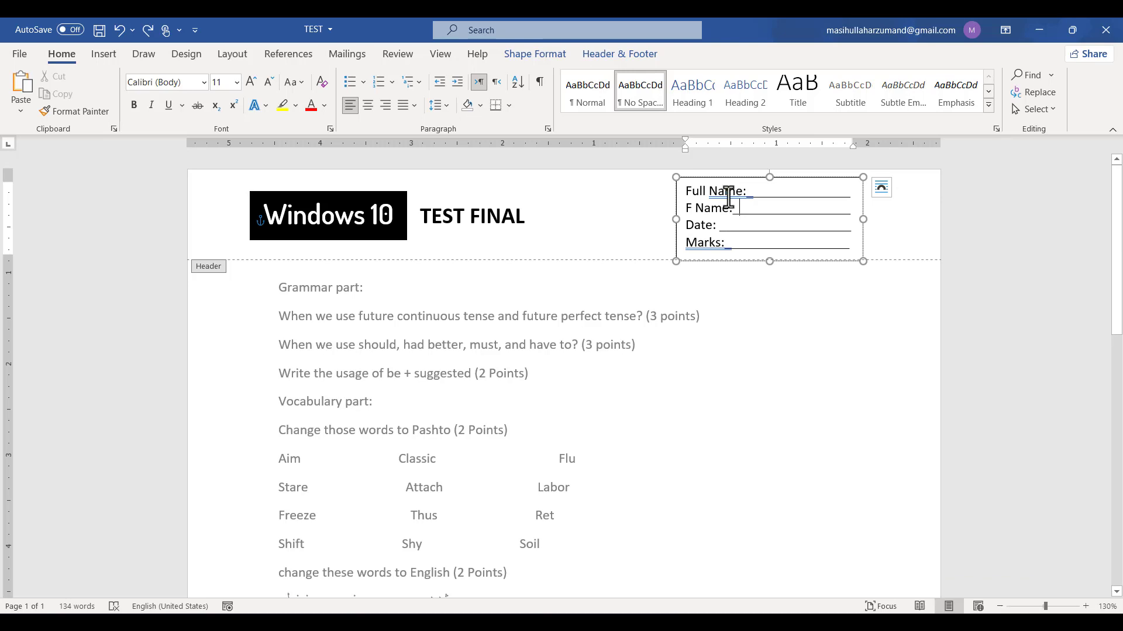
Step: Ignore once the grammar flags on "Full Name:" and "F Name:" in the student details box
right_click(727, 197)
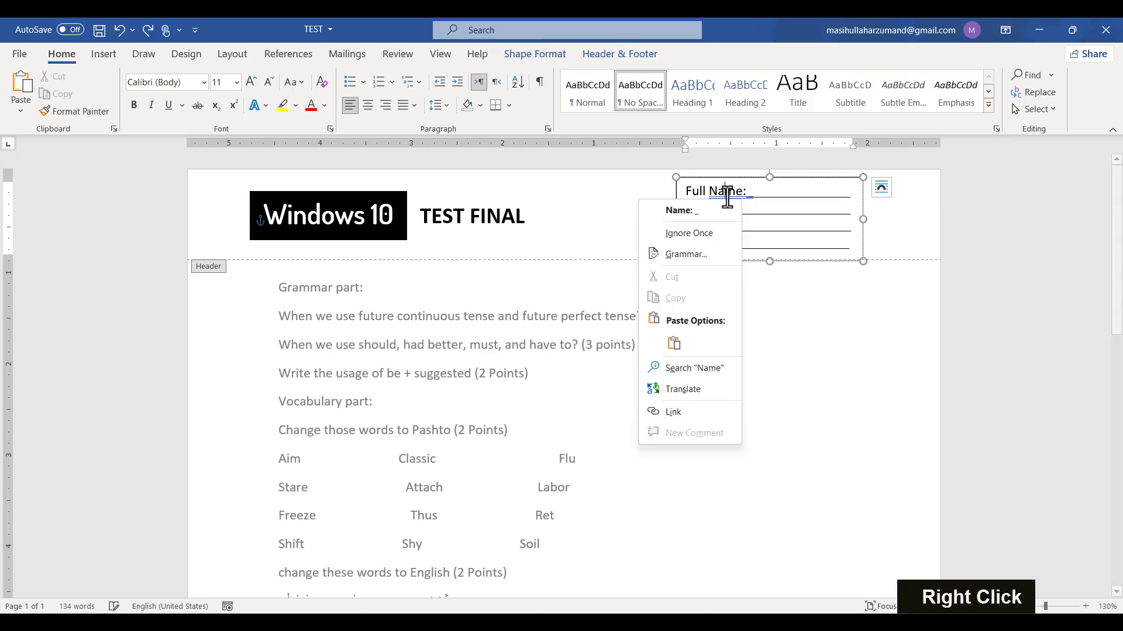
left_click(714, 234)
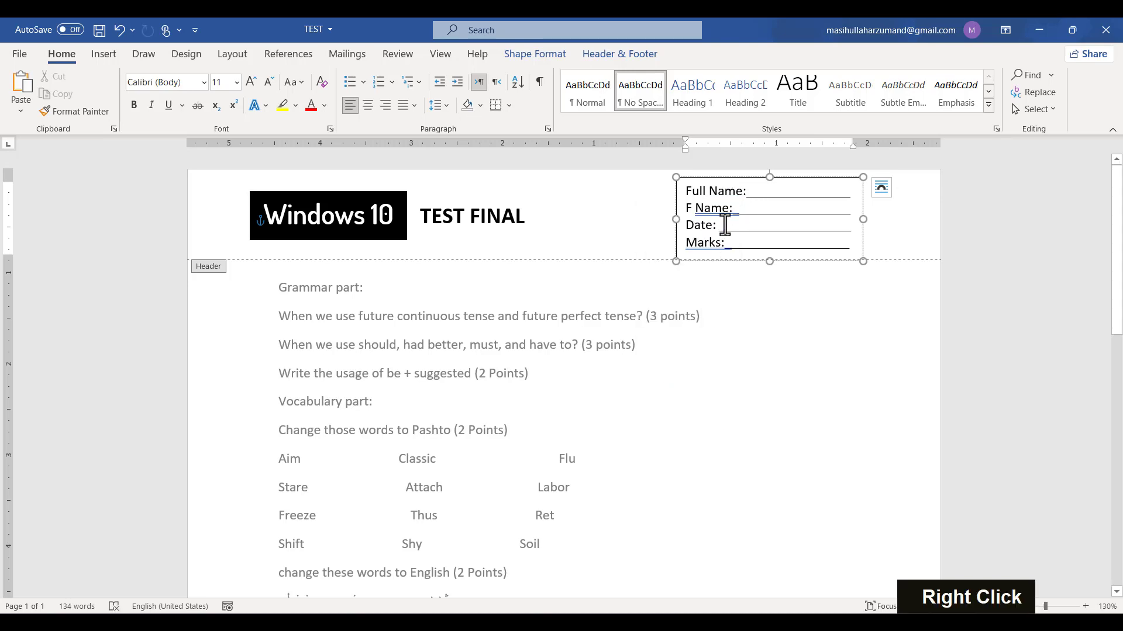
right_click(721, 213)
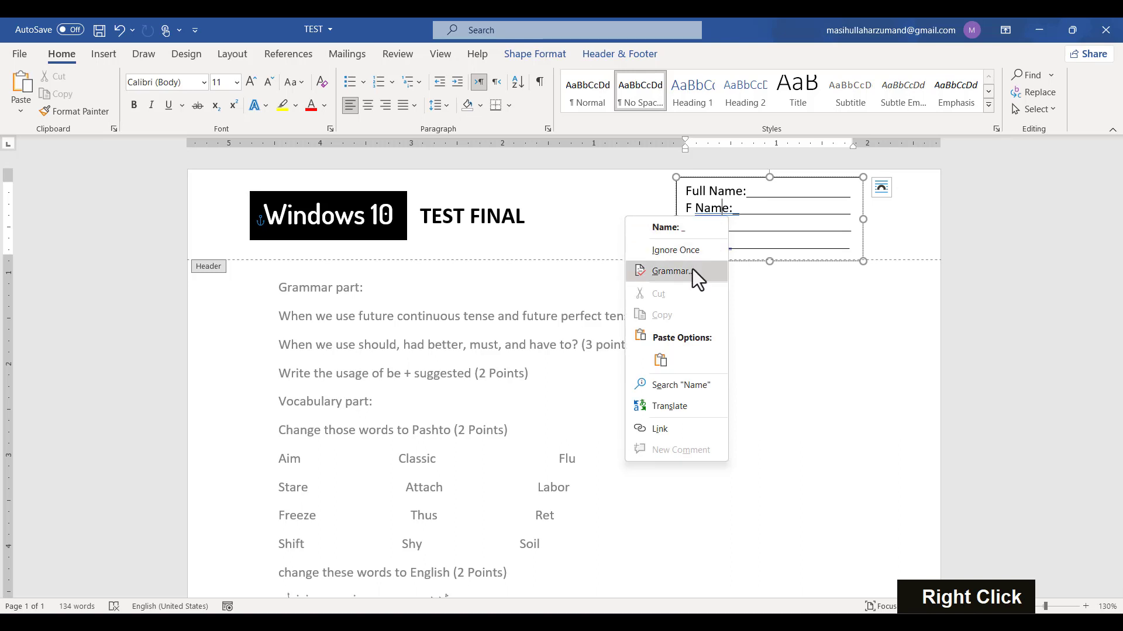
left_click(688, 252)
right_click(704, 243)
left_click(690, 310)
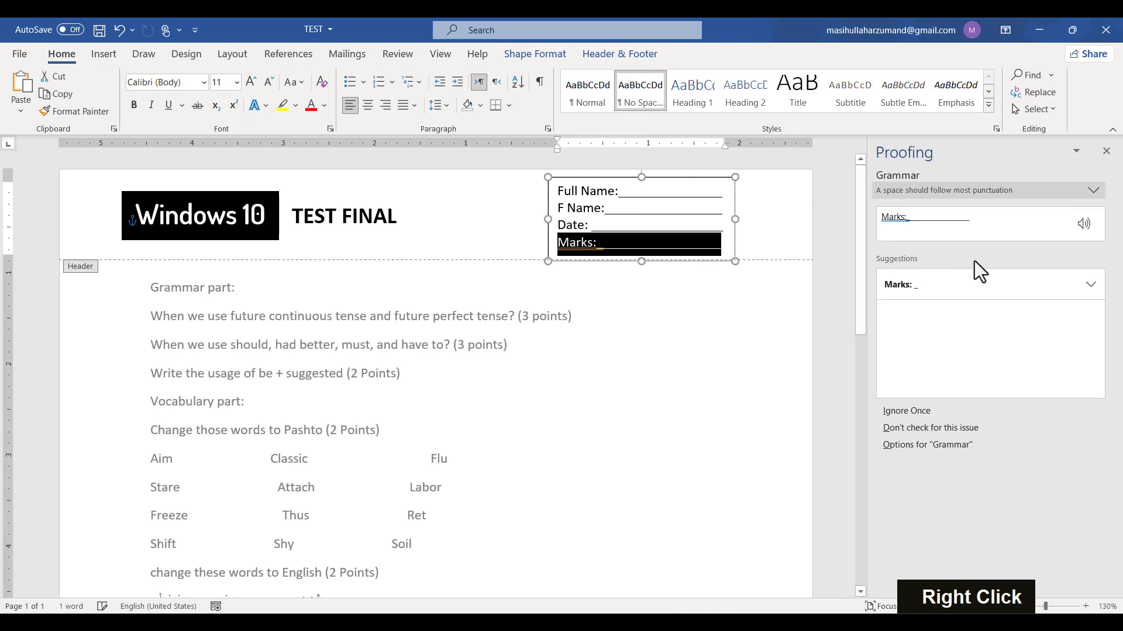
left_click(1106, 152)
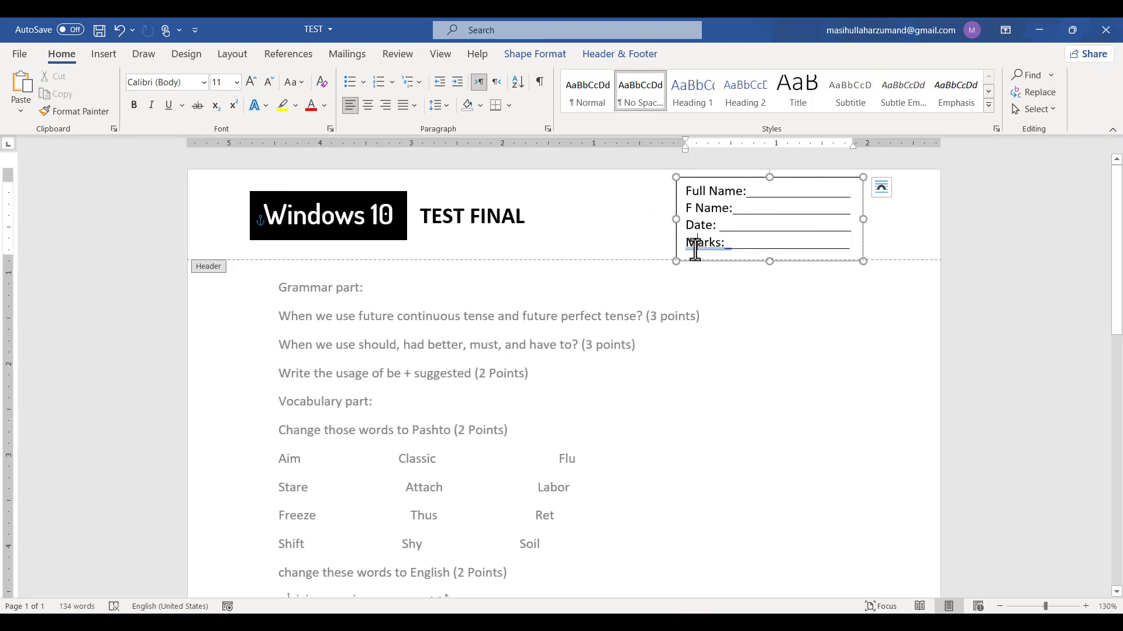
Step: Ignore once the grammar flag on "Marks:" in the student details box
right_click(696, 243)
left_click(687, 292)
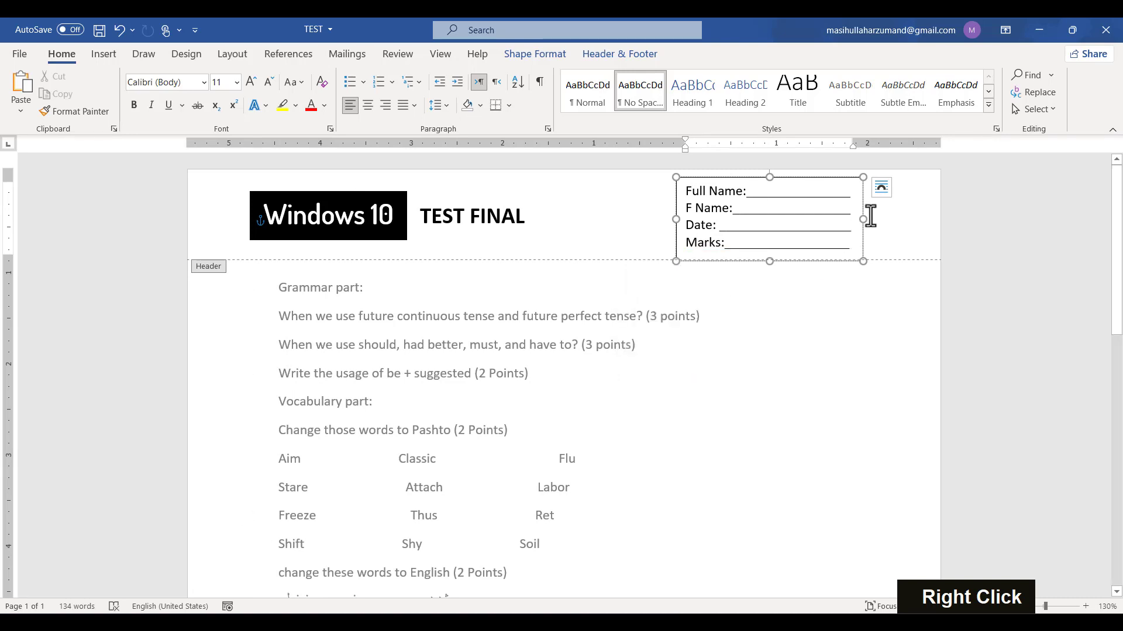
Step: Remove the outline from the student details text box and return to the document body
left_click(929, 250)
left_click(830, 202)
left_click(819, 175)
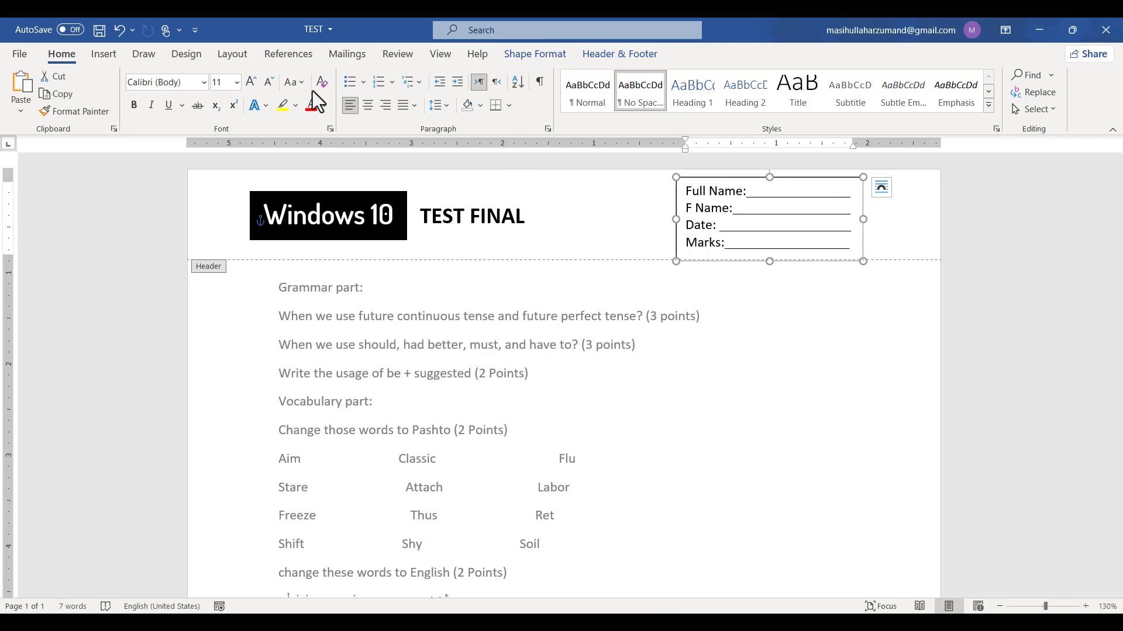
left_click(503, 54)
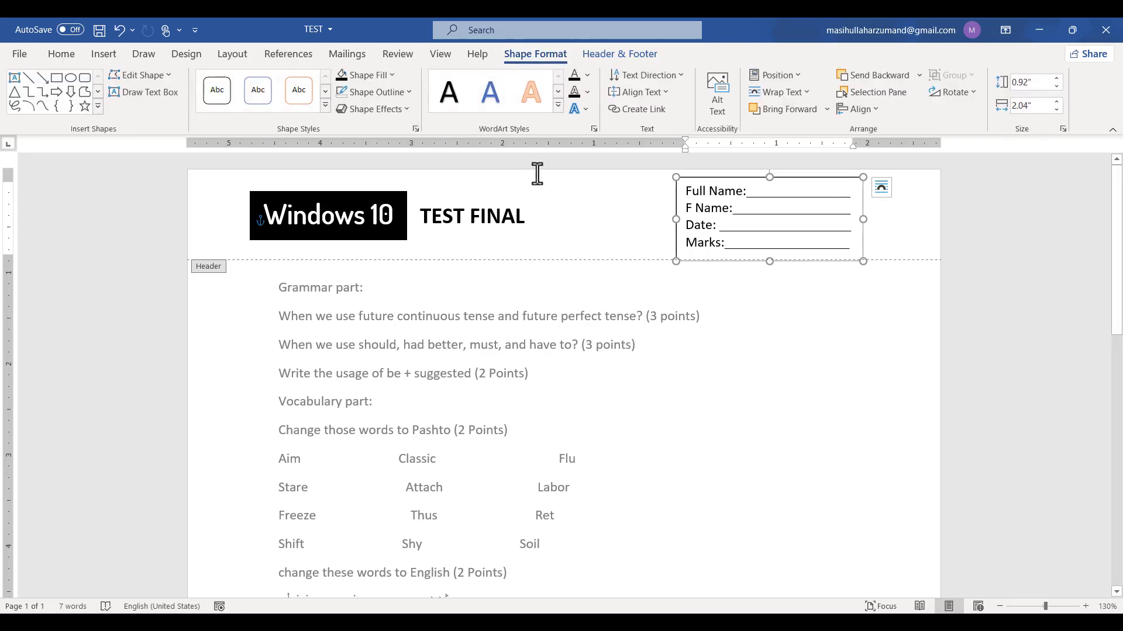
left_click(411, 93)
left_click(348, 258)
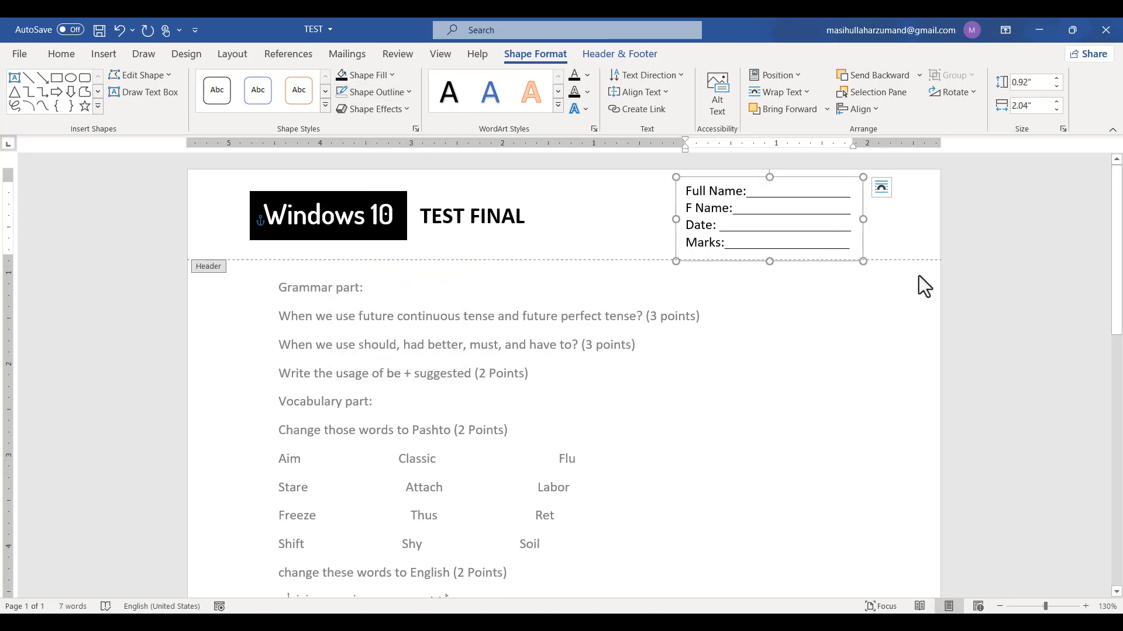
double_click(579, 404)
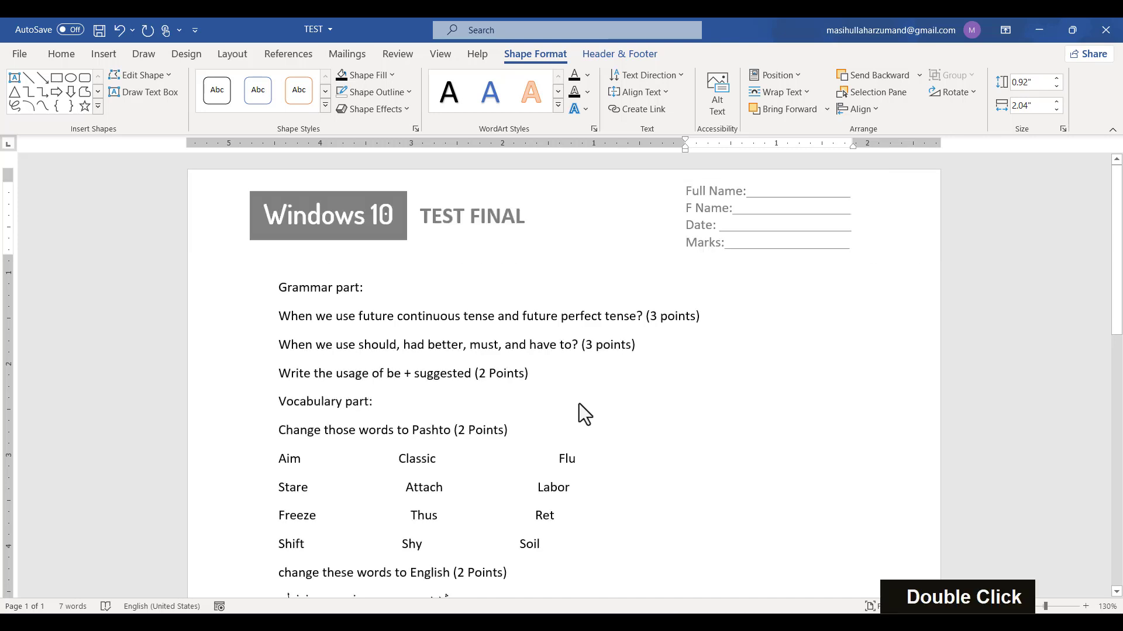
double_click(579, 404)
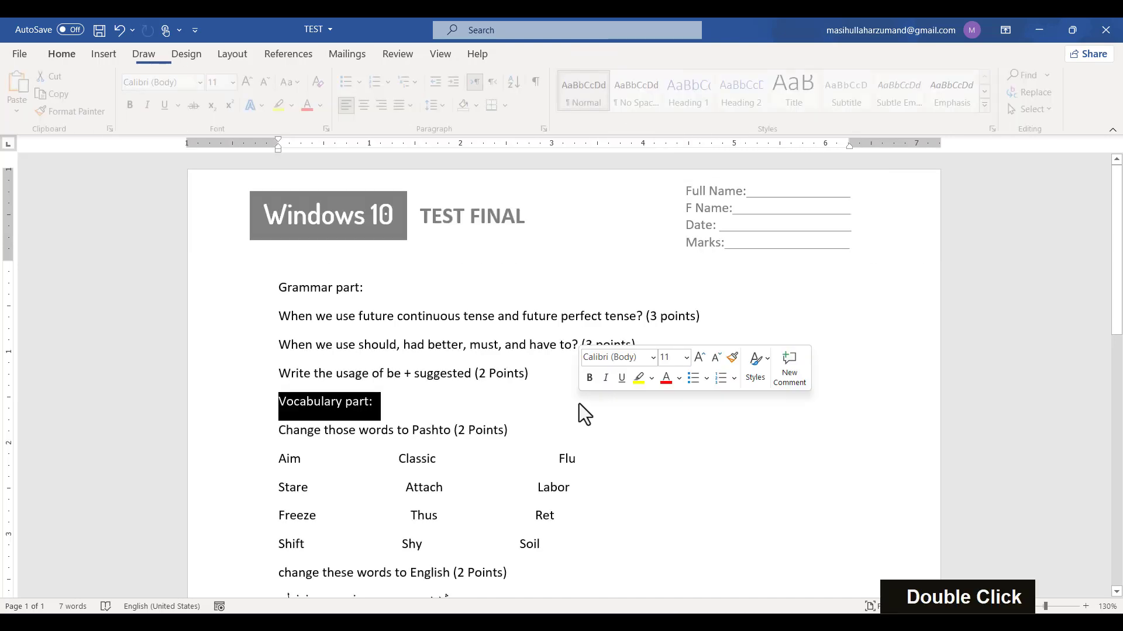
Step: Reopen the header, move the student details text box closer to the page's right edge and nudge the "TEST FINAL" text box slightly right
double_click(798, 221)
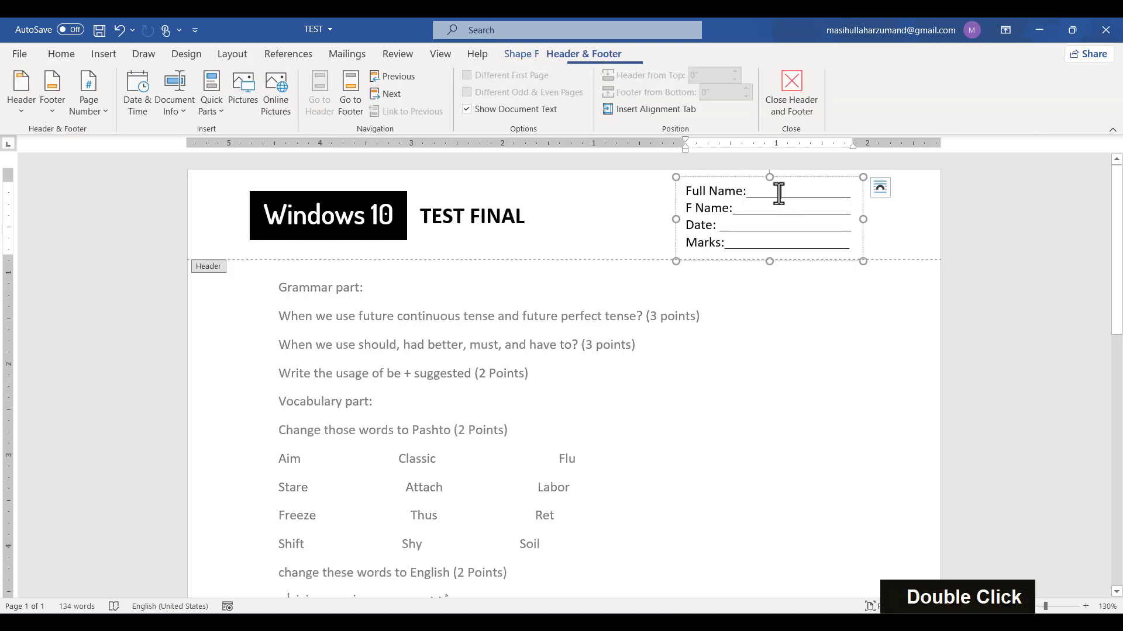
left_click_drag(787, 176, 830, 170)
left_click(494, 217)
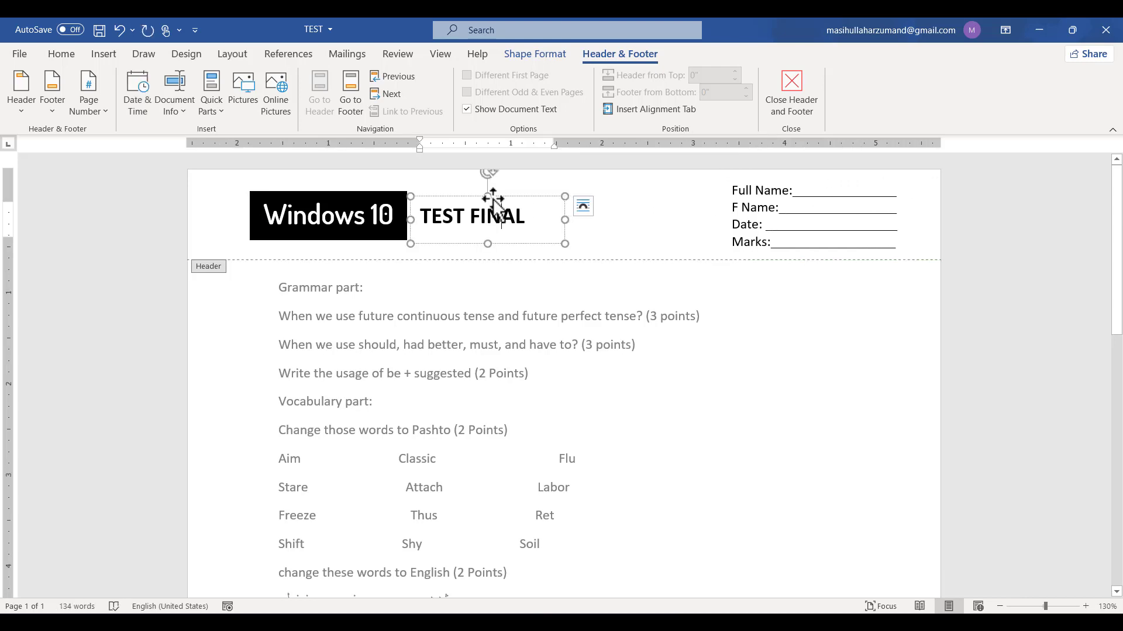
left_click_drag(500, 199, 501, 198)
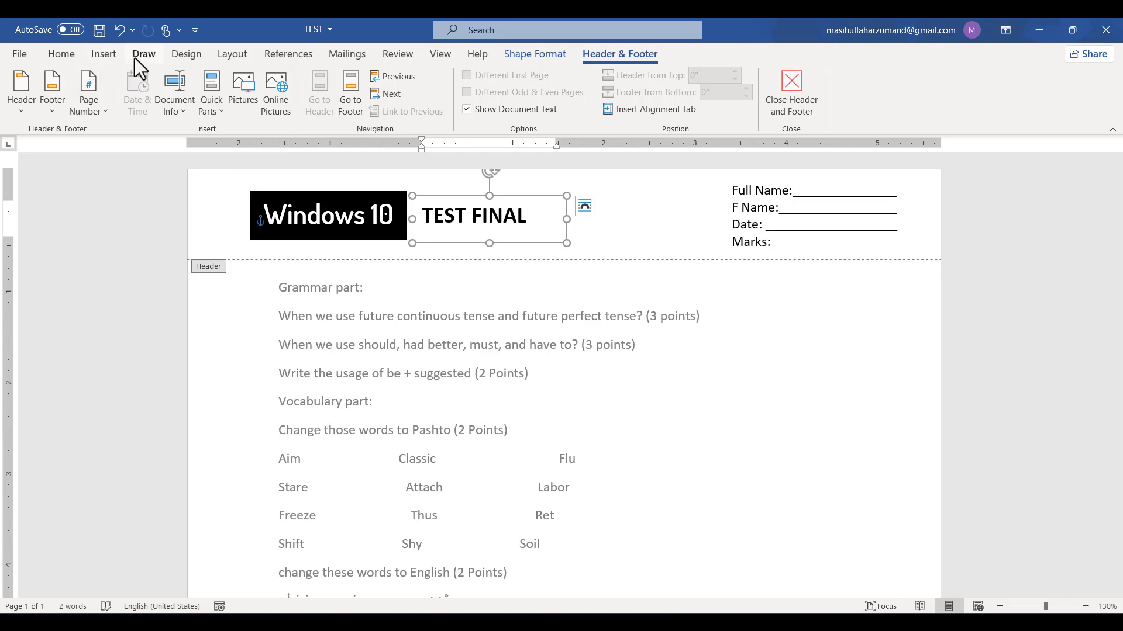
Step: Draw a horizontal line about 7.21" long along the header's lower edge, from beneath the Windows 10 logo to beneath the student details
left_click(105, 57)
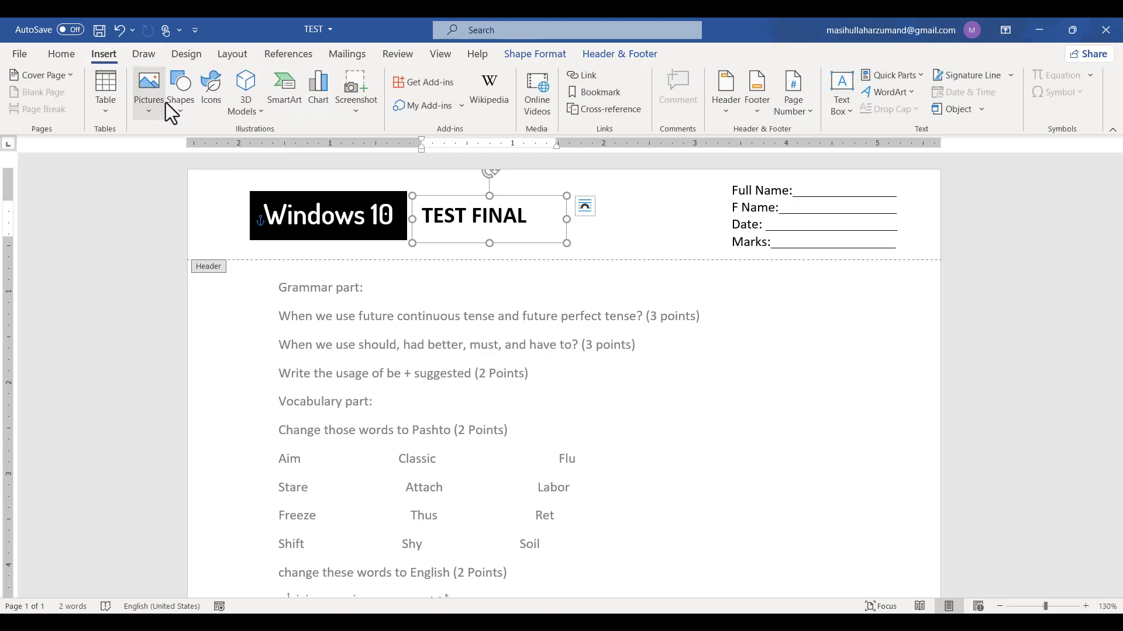
left_click(192, 109)
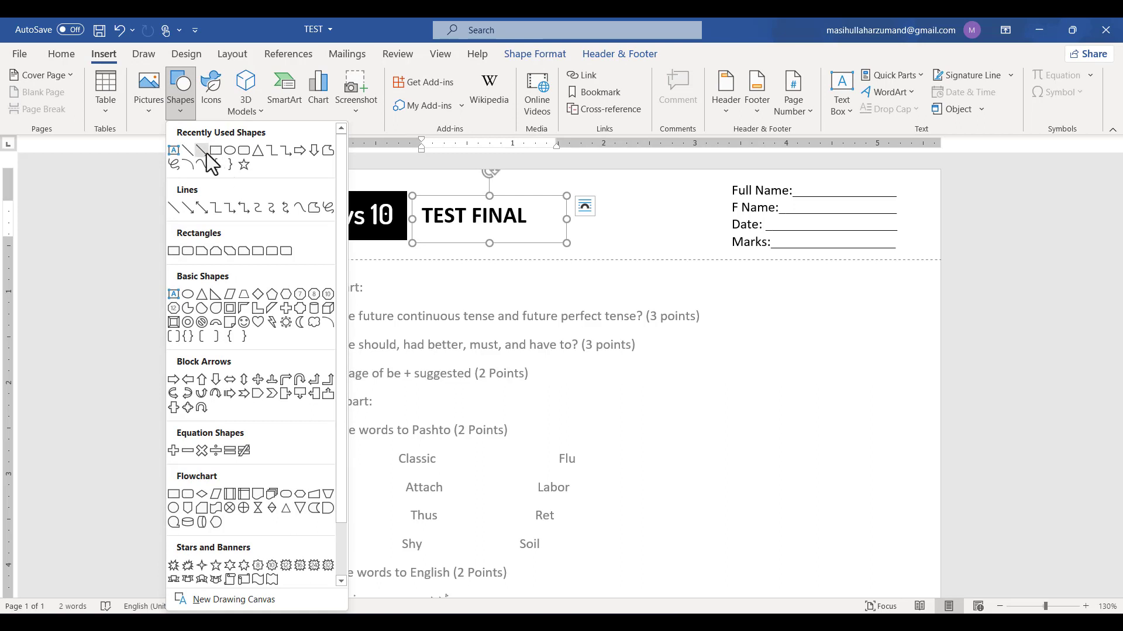
left_click(188, 151)
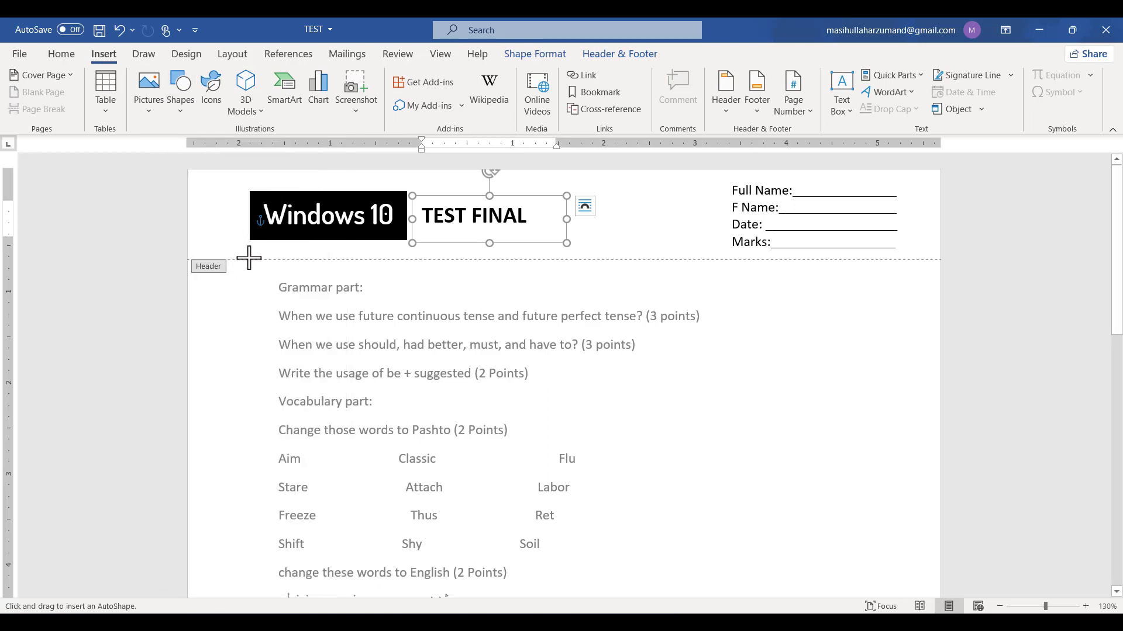
left_click_drag(246, 259, 903, 296)
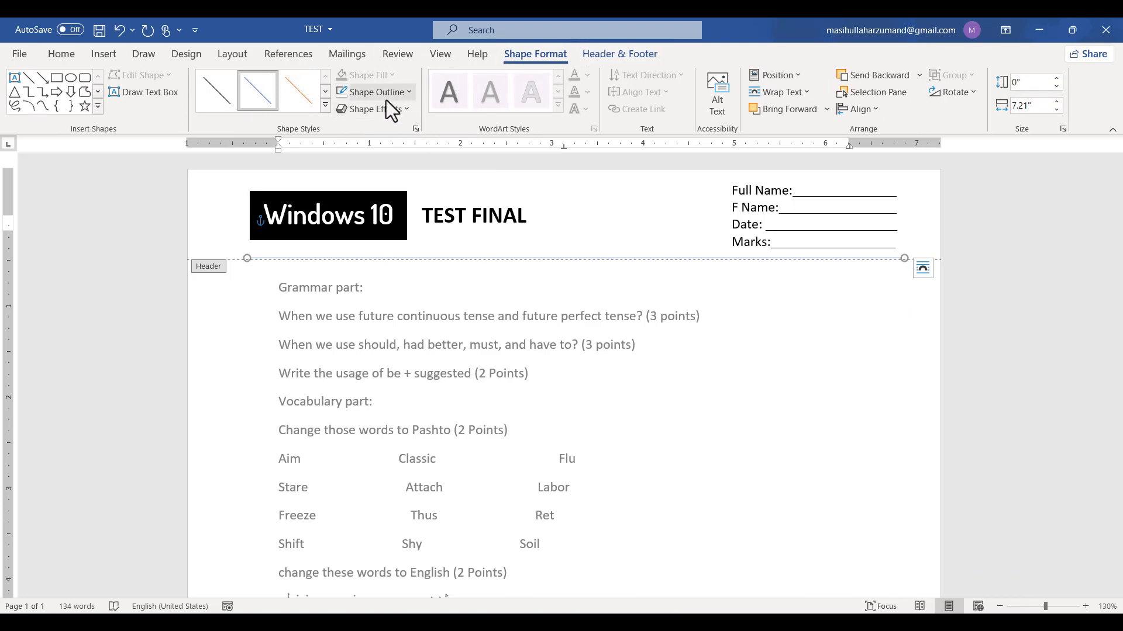
Step: Format the header line with a black outline of 1½ pt weight and return to the document body
left_click(409, 95)
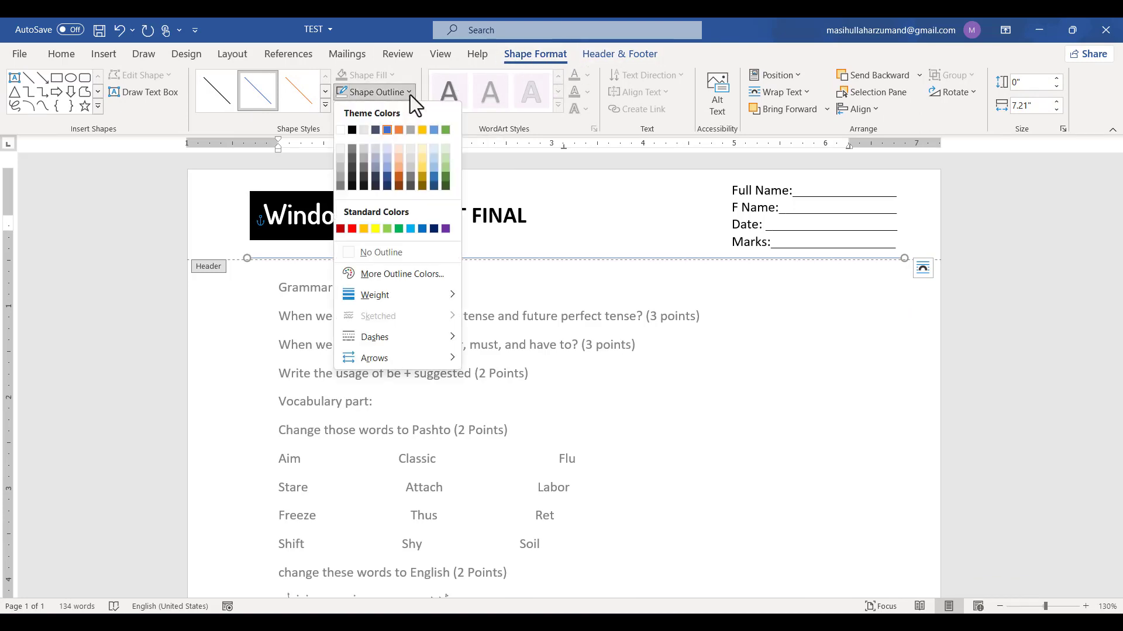
left_click(353, 131)
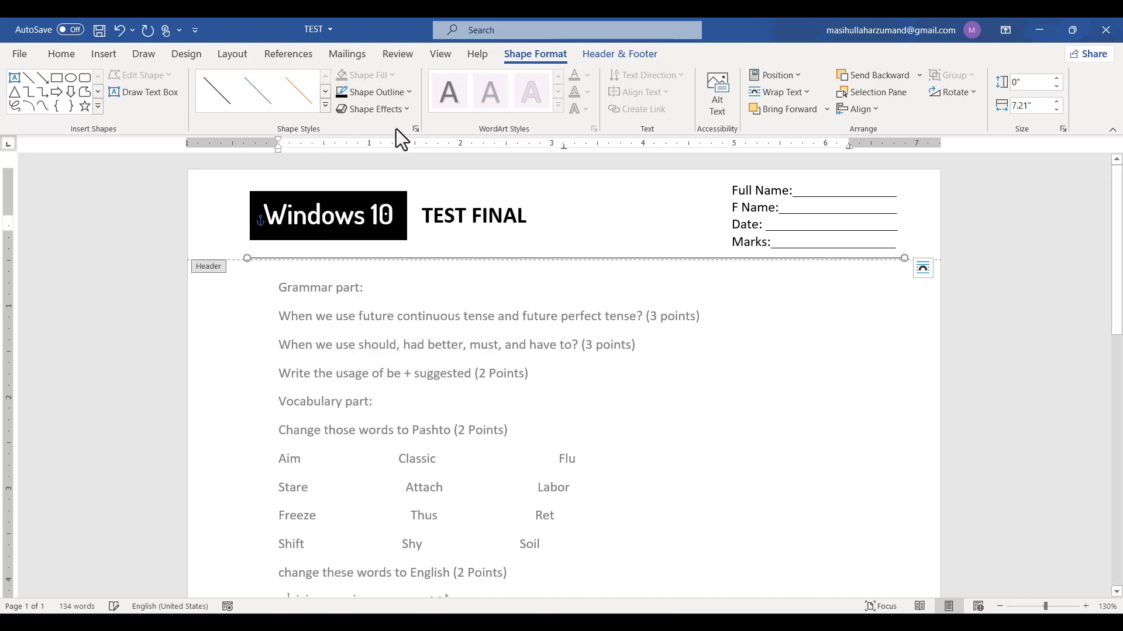
left_click(411, 89)
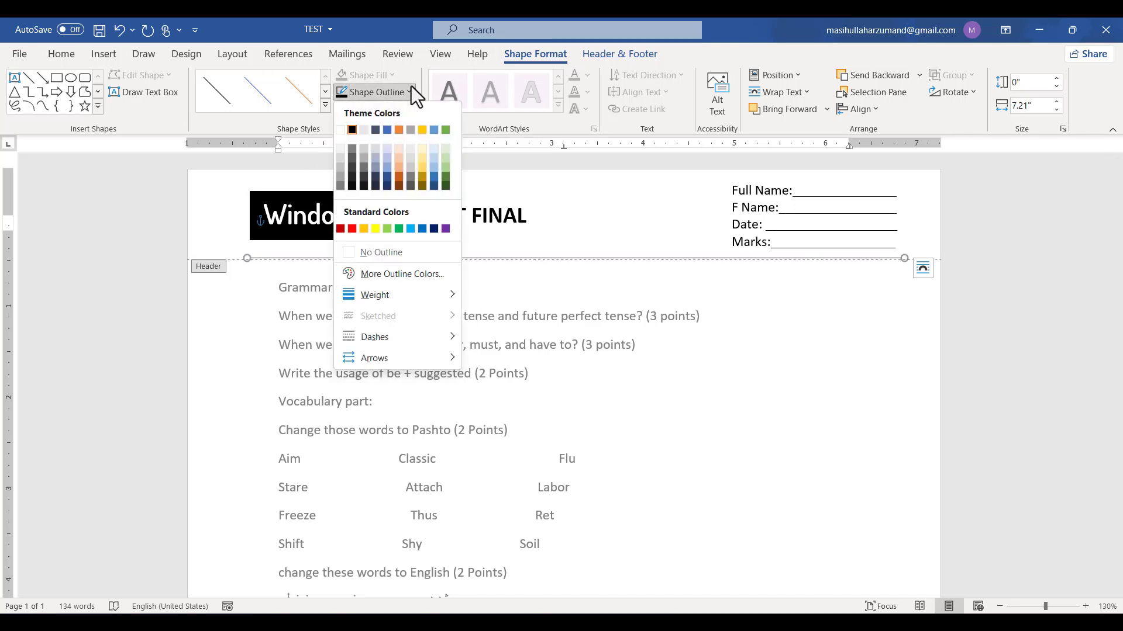
left_click(696, 381)
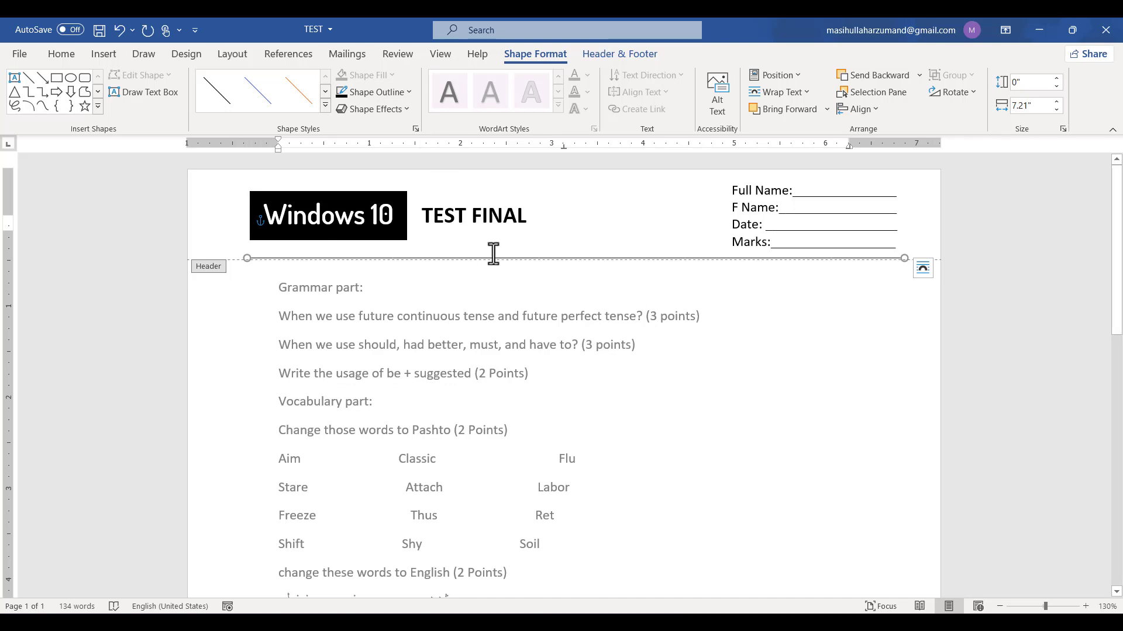
left_click(410, 92)
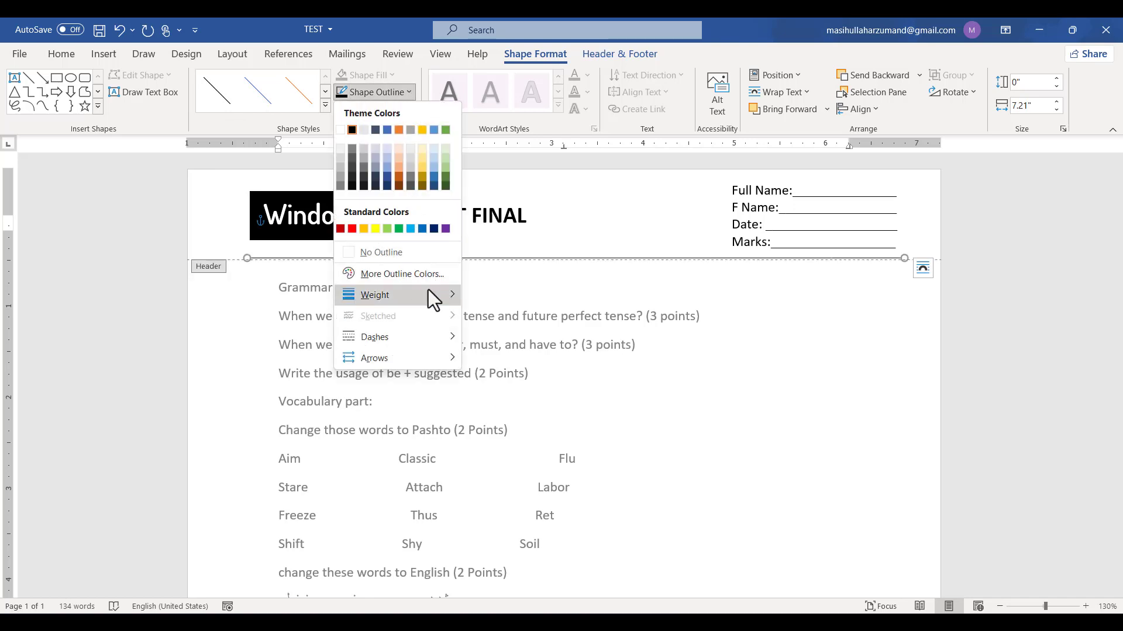
mouse_move(428, 292)
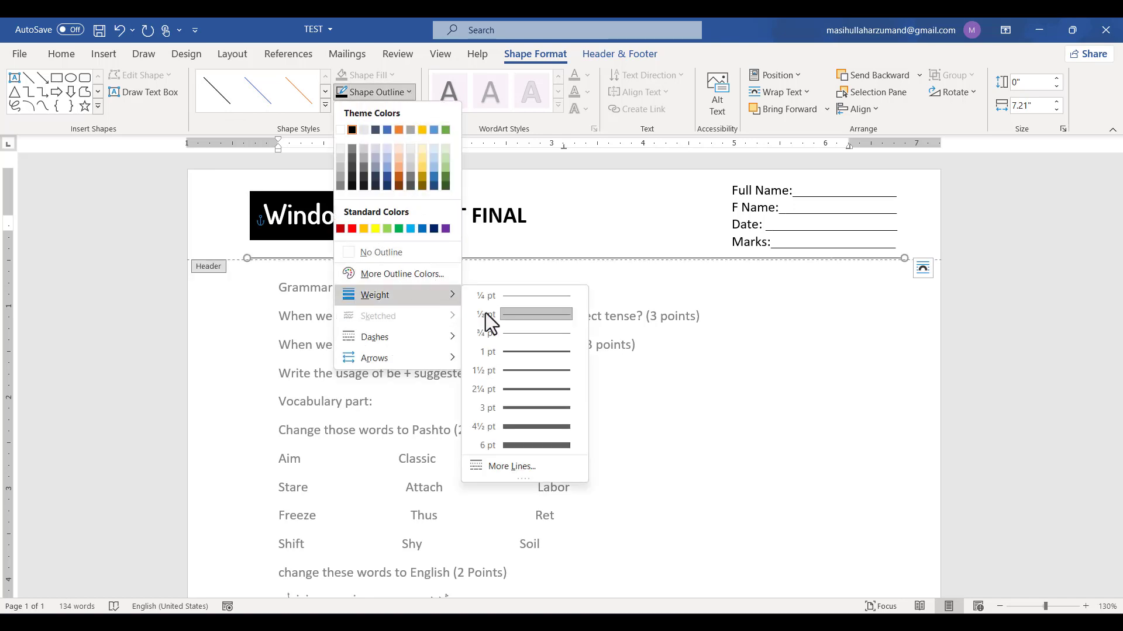
left_click(548, 377)
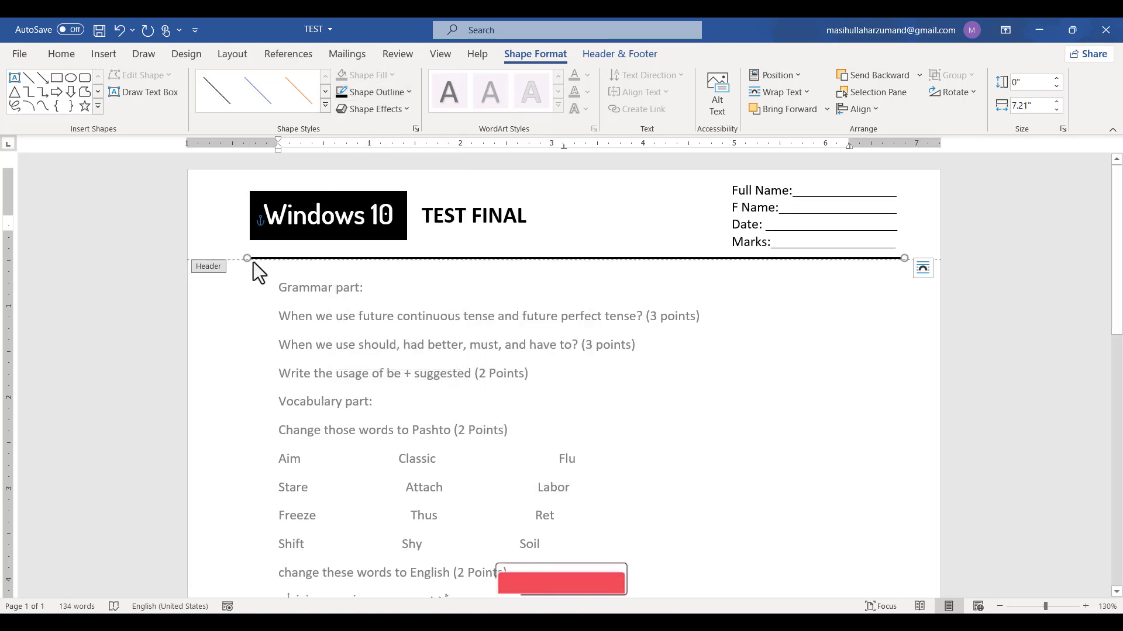
double_click(447, 319)
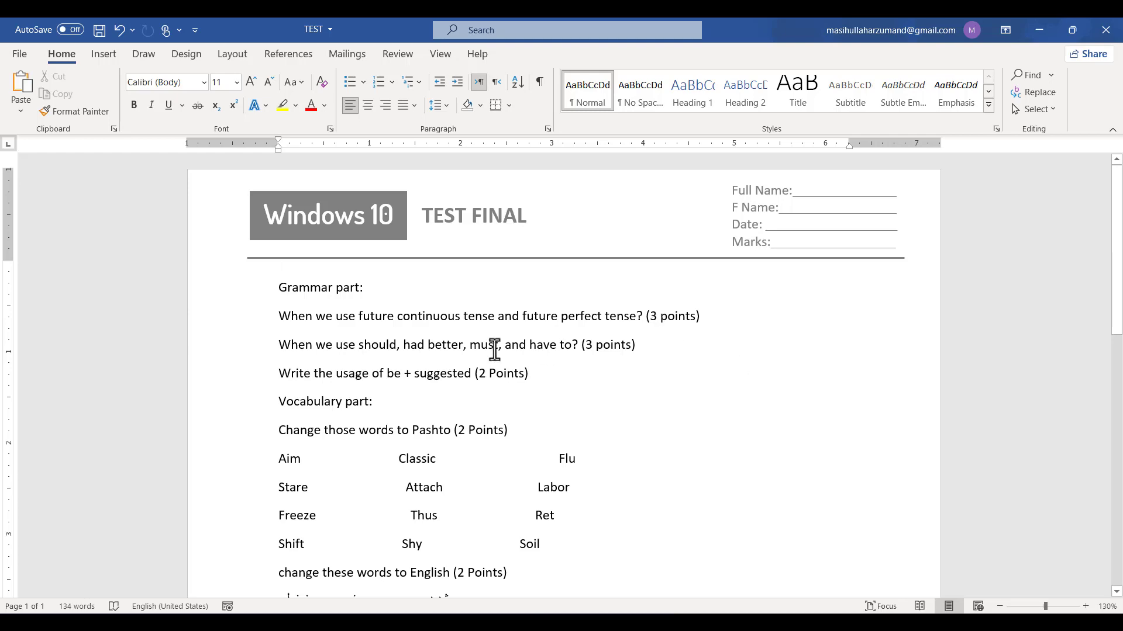
Step: Examine the test paper's part headings and questions, from the grammar part down to the closing line
scroll(486, 351, "down", 10)
scroll(486, 351, "up", 12)
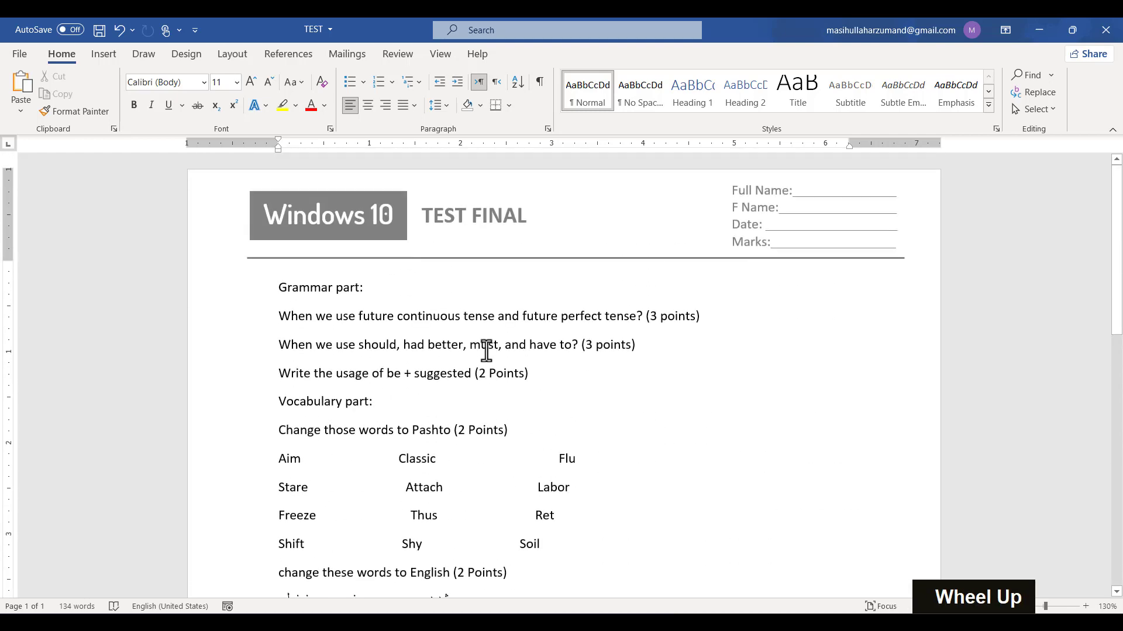
left_click_drag(404, 273, 248, 296)
scroll(323, 417, "down", 3)
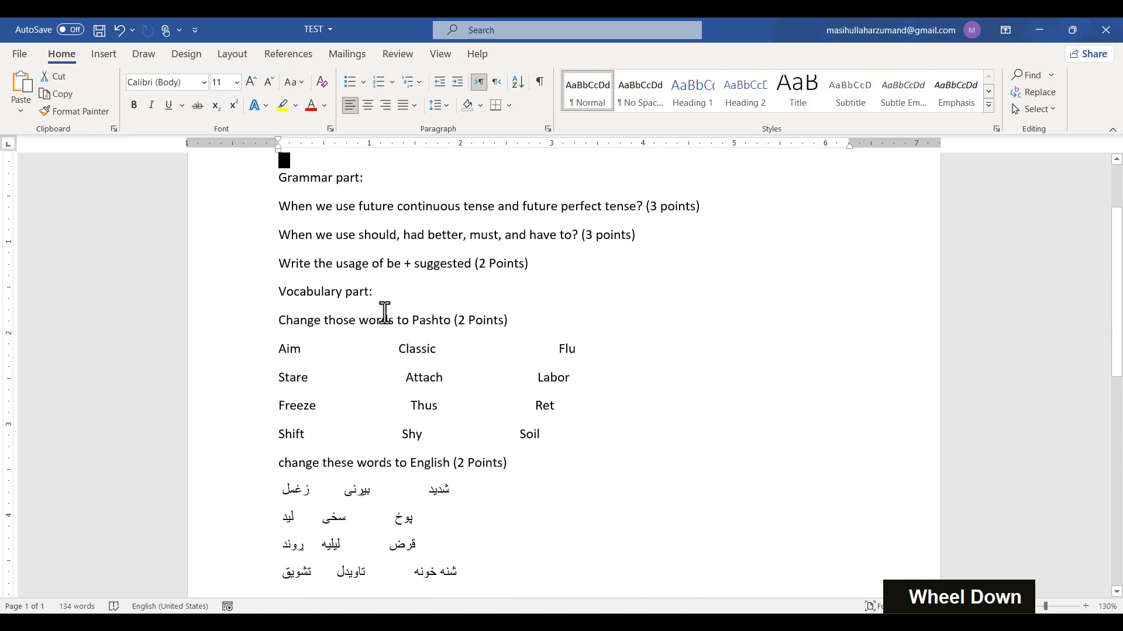
left_click(253, 291)
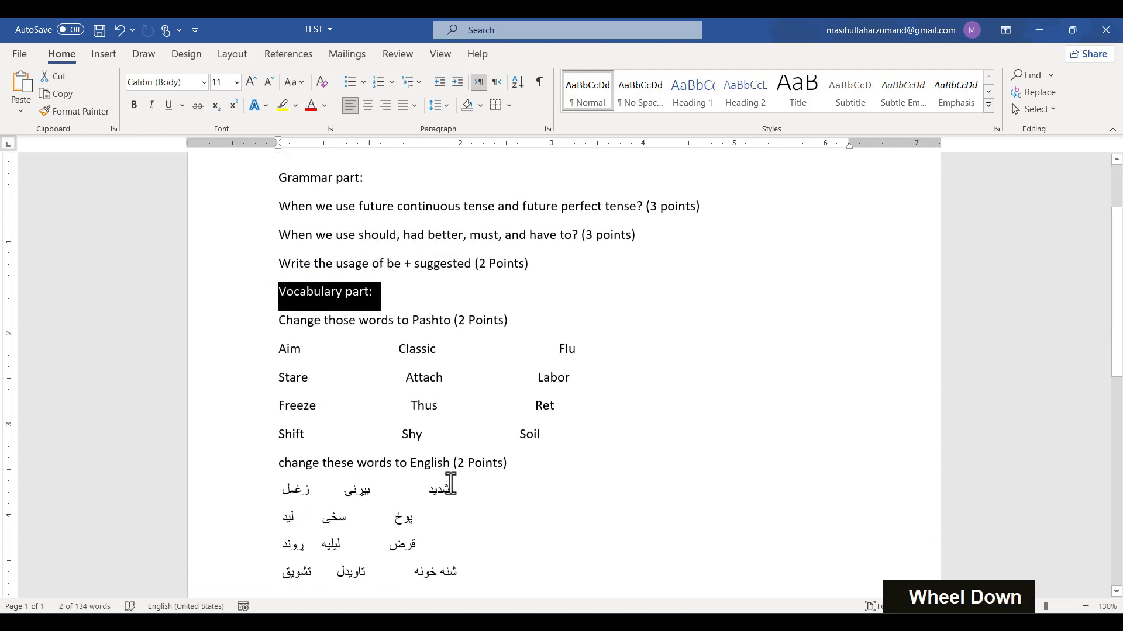
left_click(226, 462)
scroll(216, 466, "down", 2)
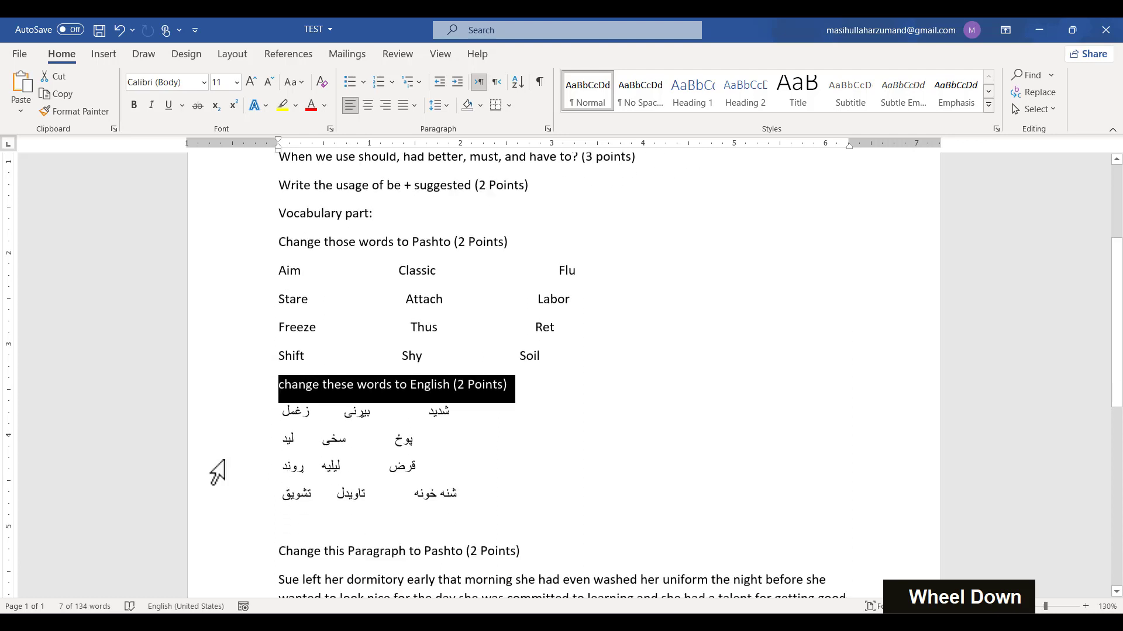
scroll(217, 471, "down", 3)
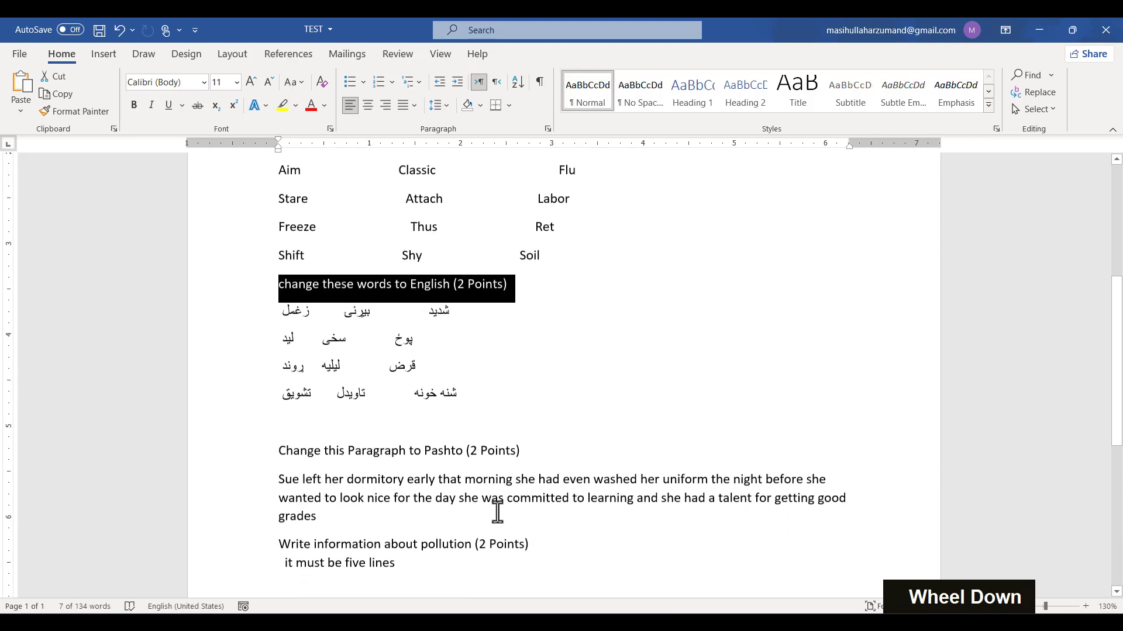
left_click(246, 451)
left_click_drag(539, 546, 143, 542)
scroll(325, 336, "up", 7)
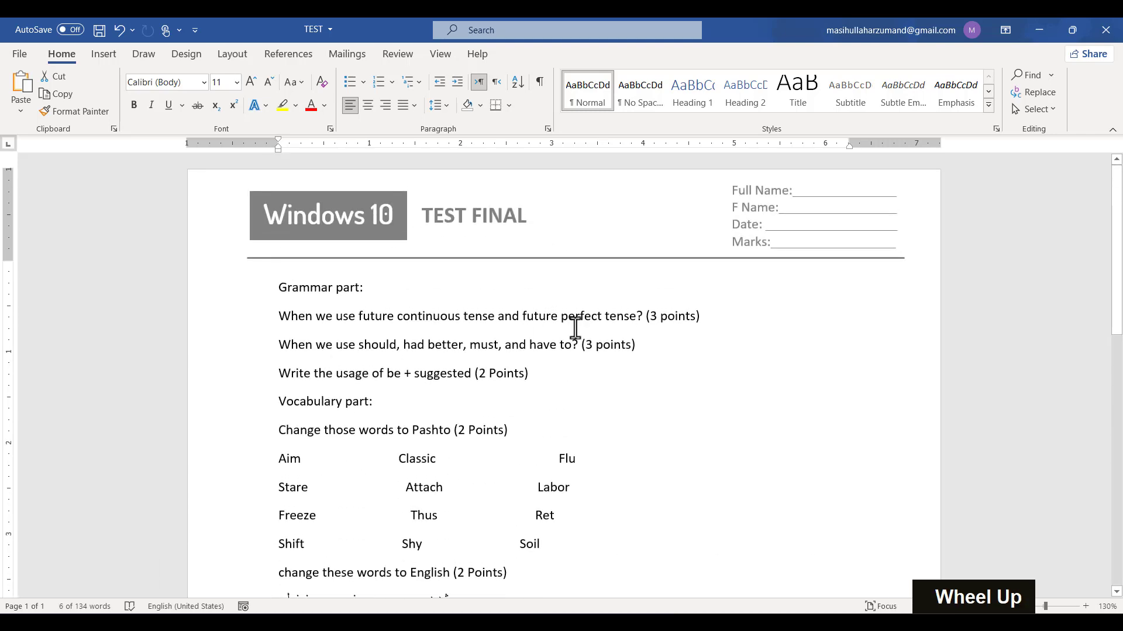
scroll(574, 326, "down", 6)
scroll(576, 328, "down", 10)
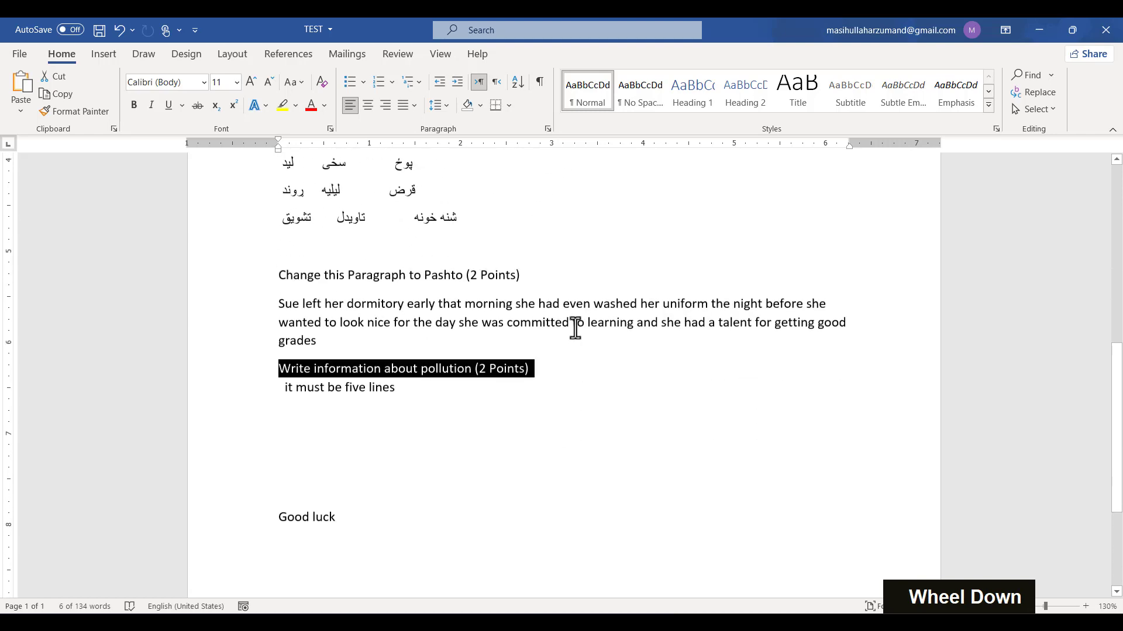
scroll(574, 326, "up", 15)
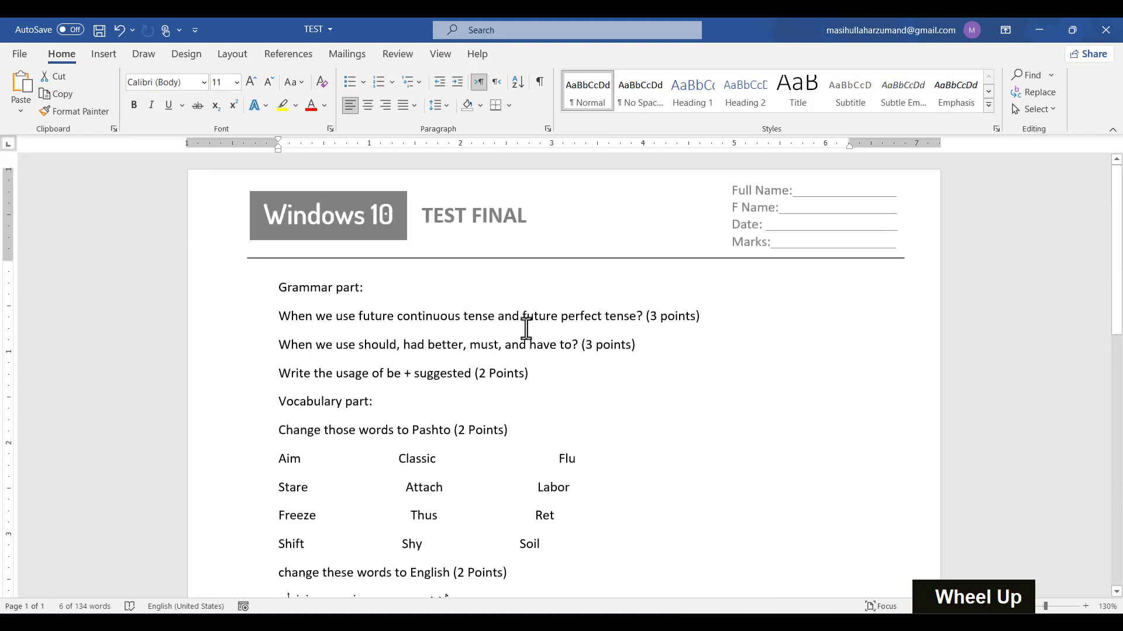
left_click(279, 316)
type("1")
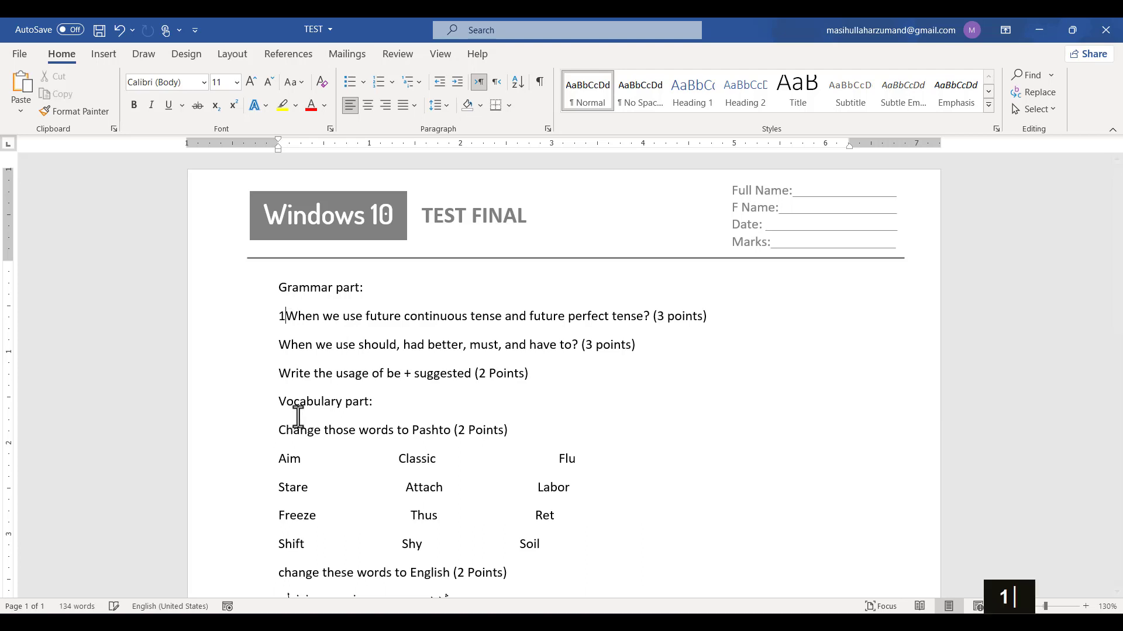
type("-")
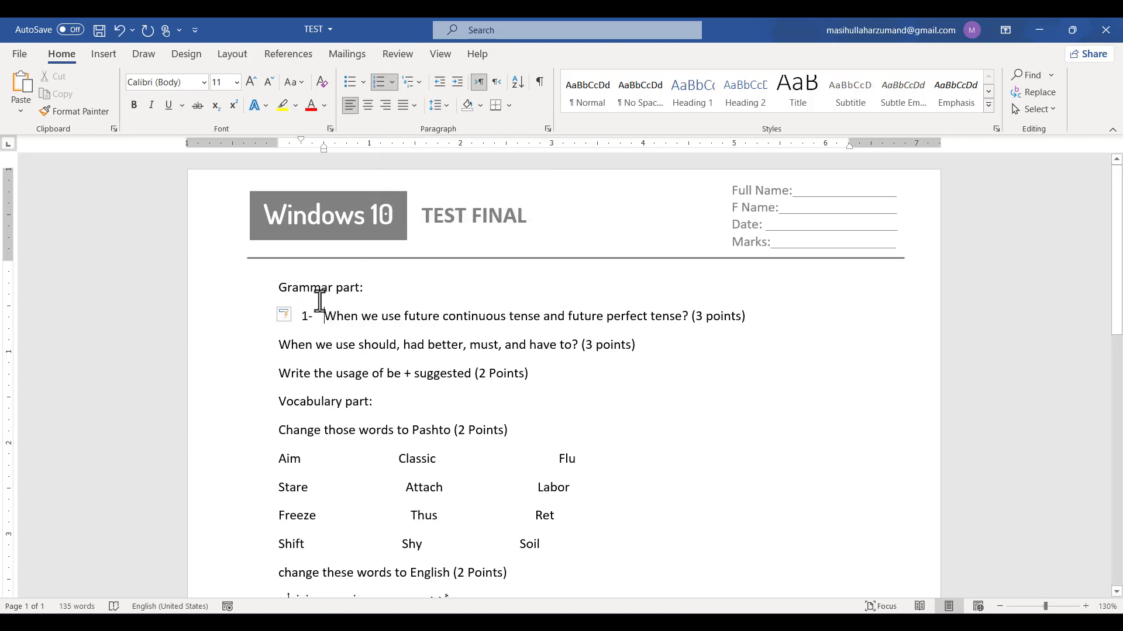
key("ctrl")
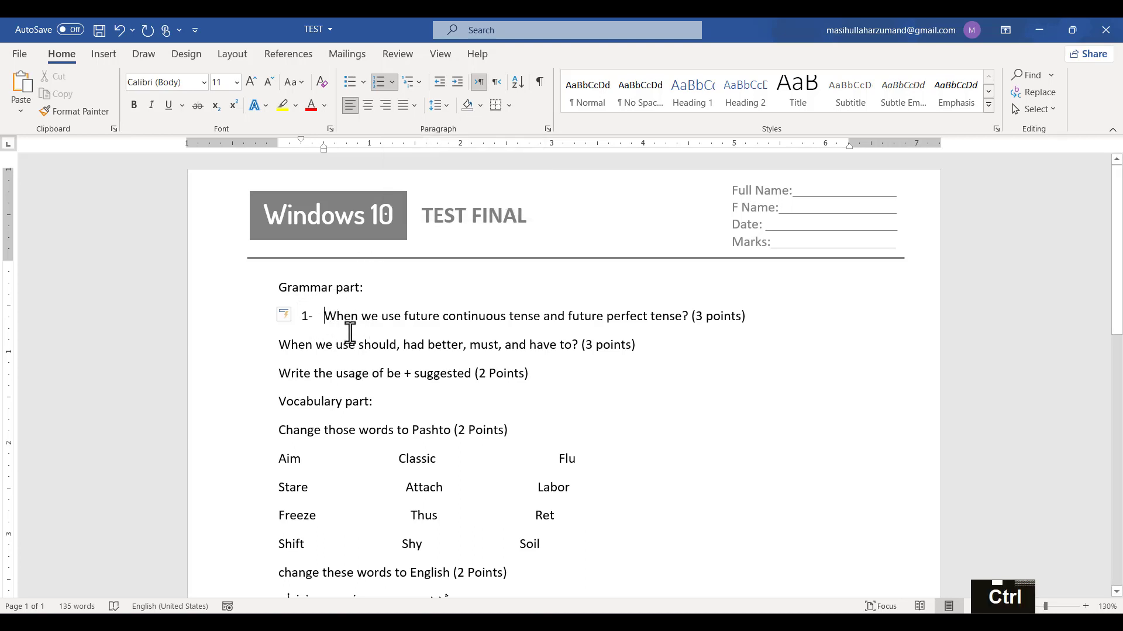
key("ctrl+z")
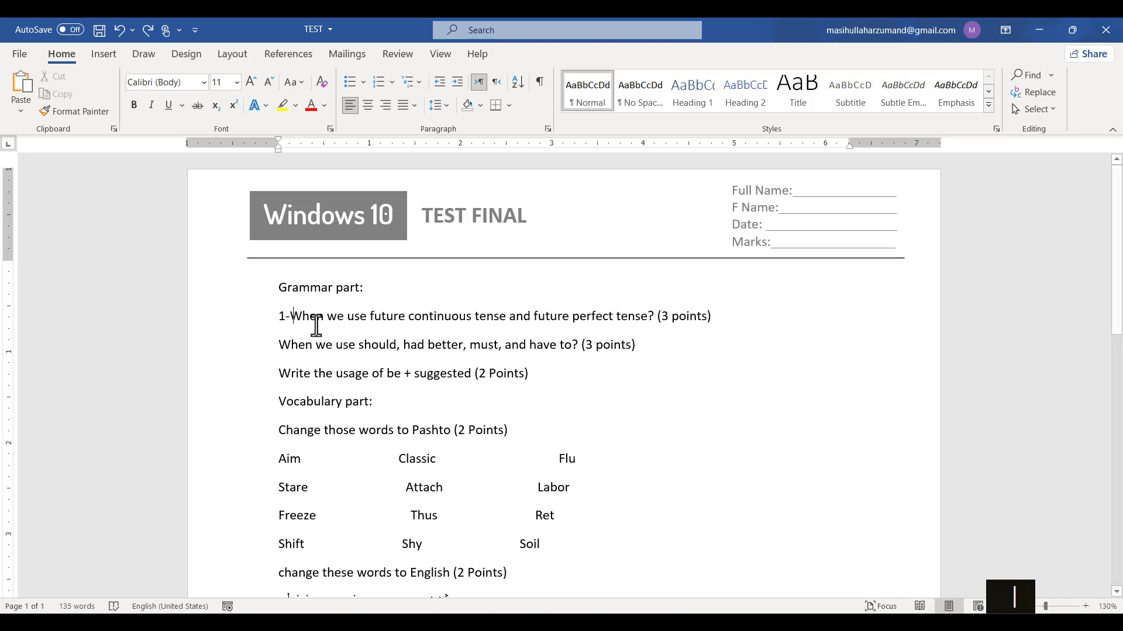
key("BackSpace")
key("BackSpace")
key("BackSpace")
Step: Bold the "Grammar part:" heading and number the three questions beneath it in the 1. 2. 3. format
left_click(176, 292)
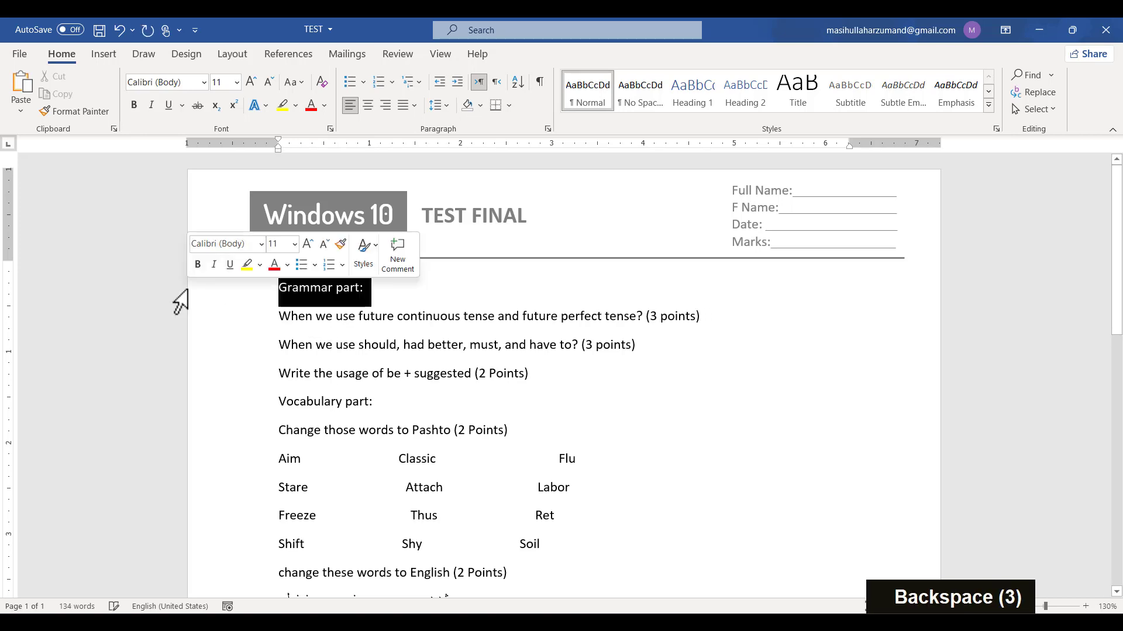
key("ctrl+b")
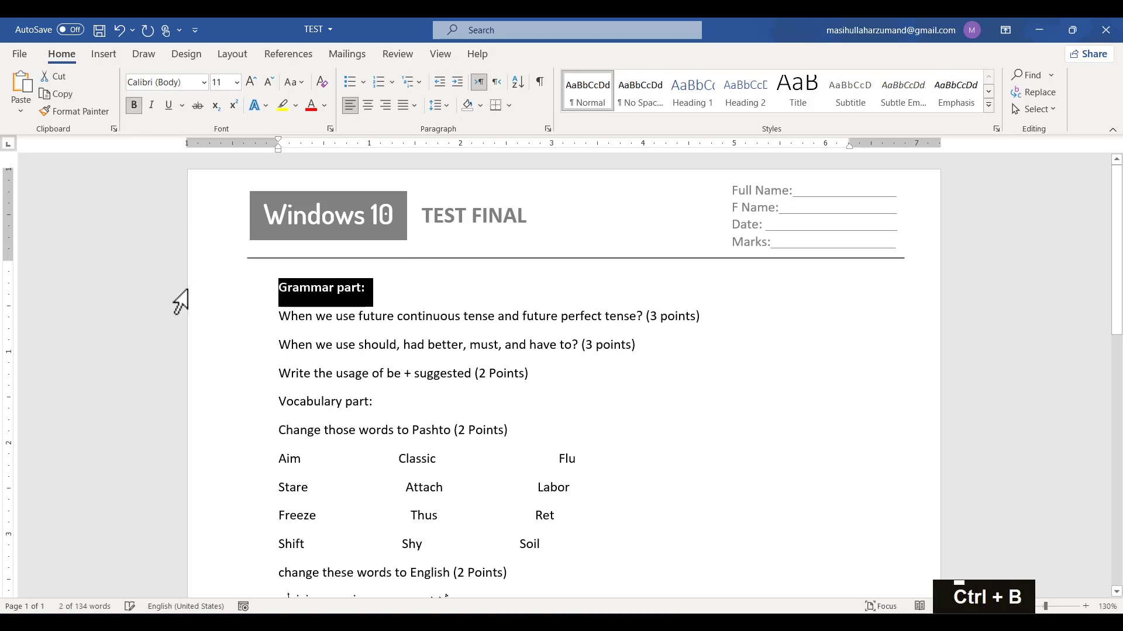
left_click(315, 317)
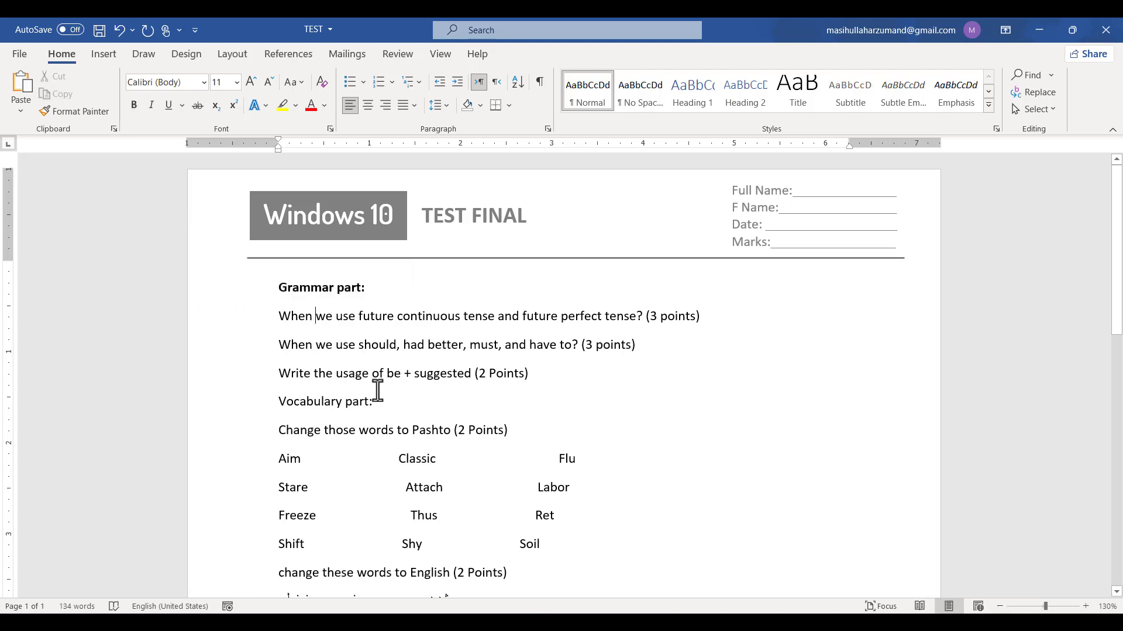
left_click_drag(256, 326, 283, 381)
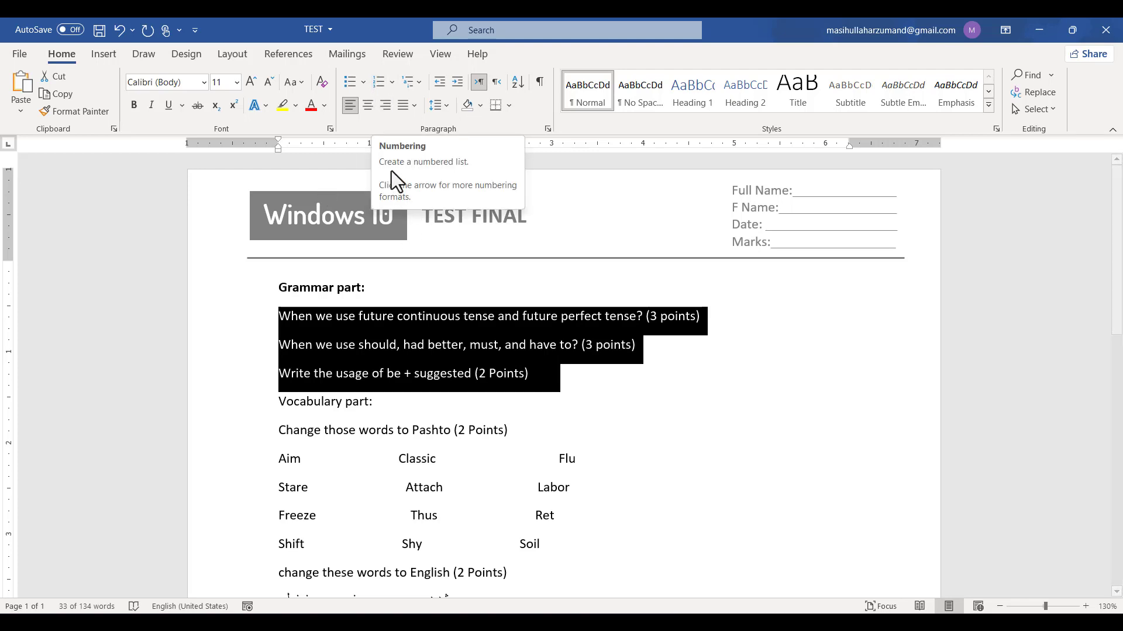
left_click(390, 82)
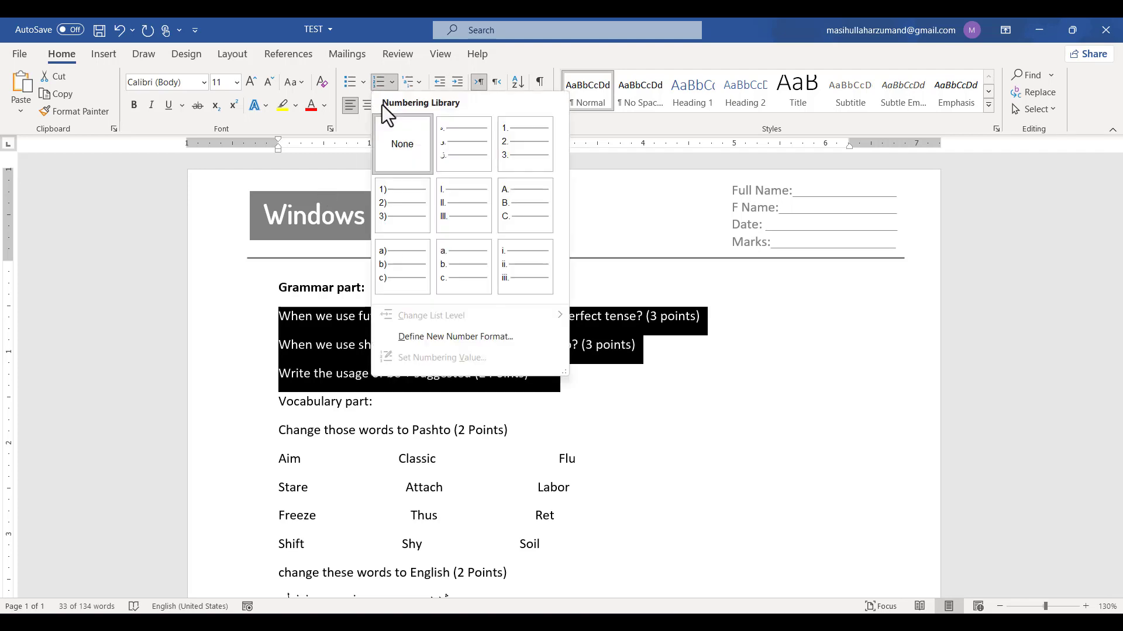
left_click(526, 143)
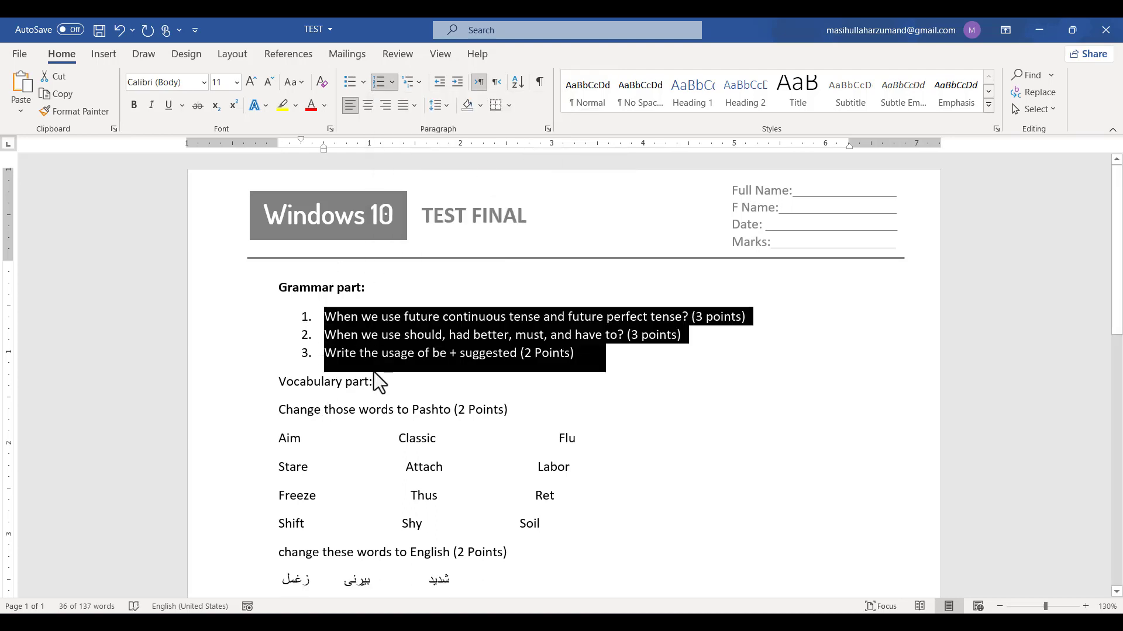
Step: Bold the "Vocabulary part:" heading and apply the 1. 2. 3. numbering format to the "Change those words to Pashto" question
scroll(373, 372, "down", 2)
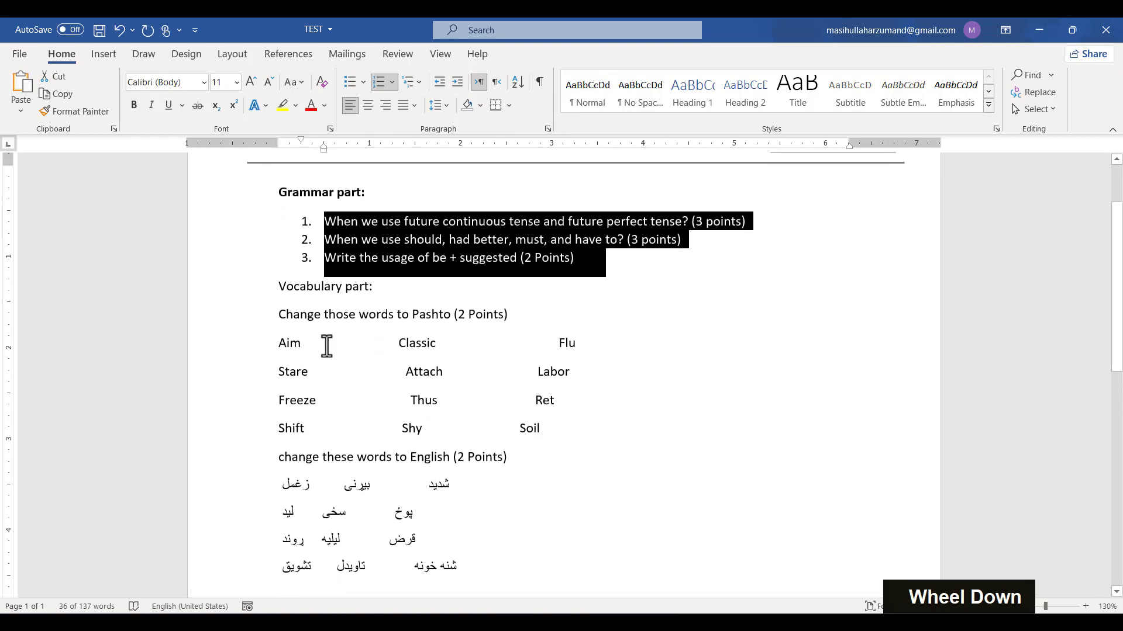
left_click(225, 293)
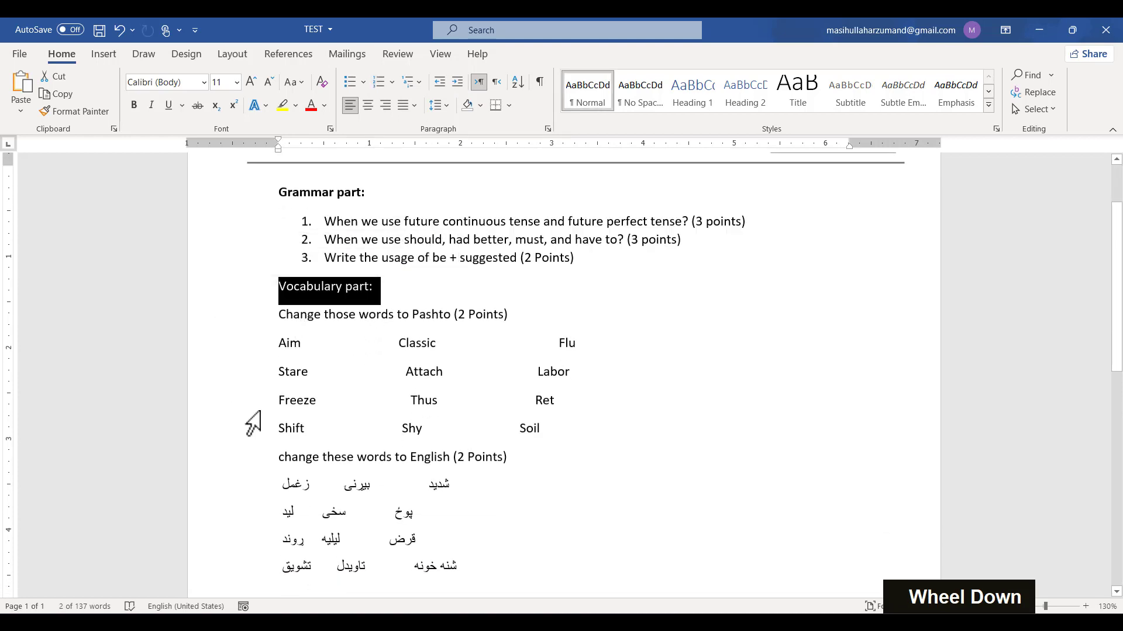
key("ctrl+b")
left_click(393, 341)
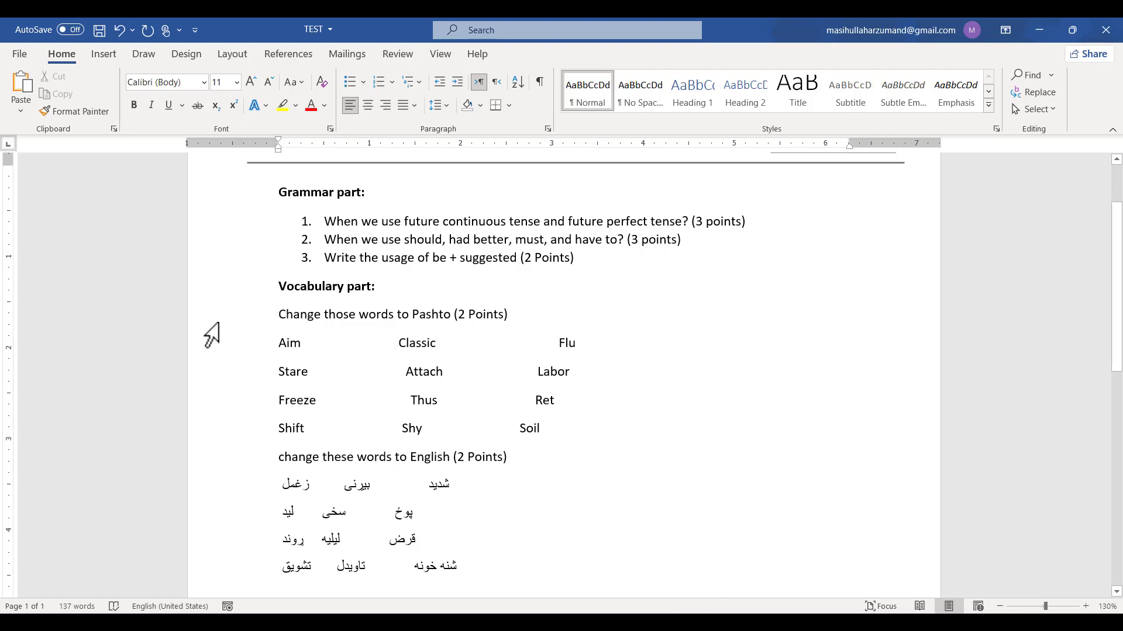
left_click(202, 328)
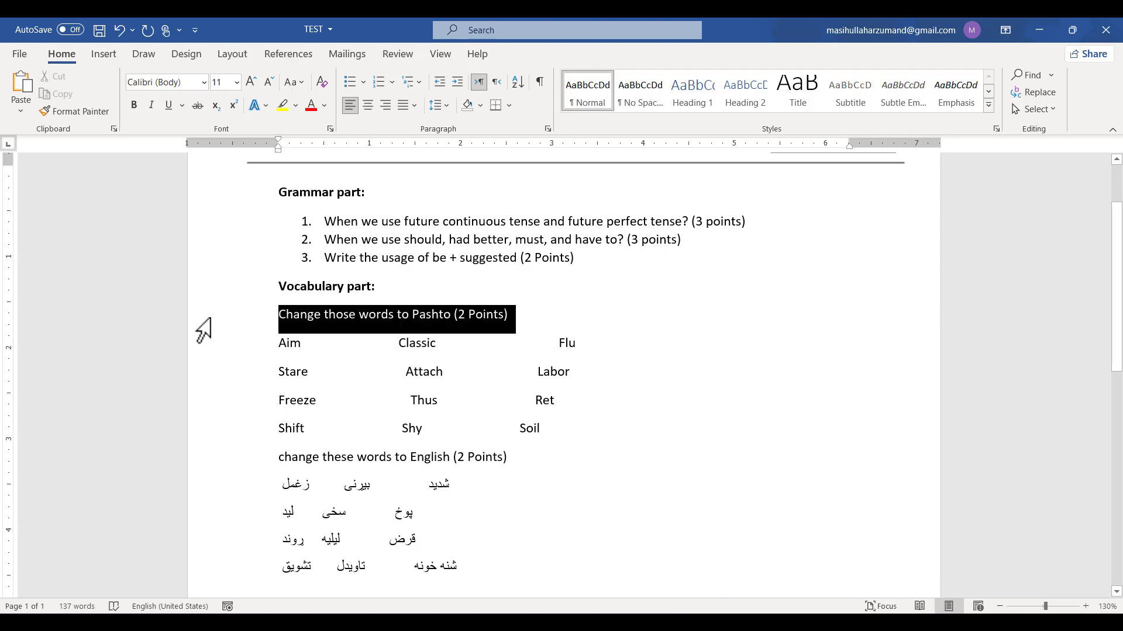
left_click(391, 81)
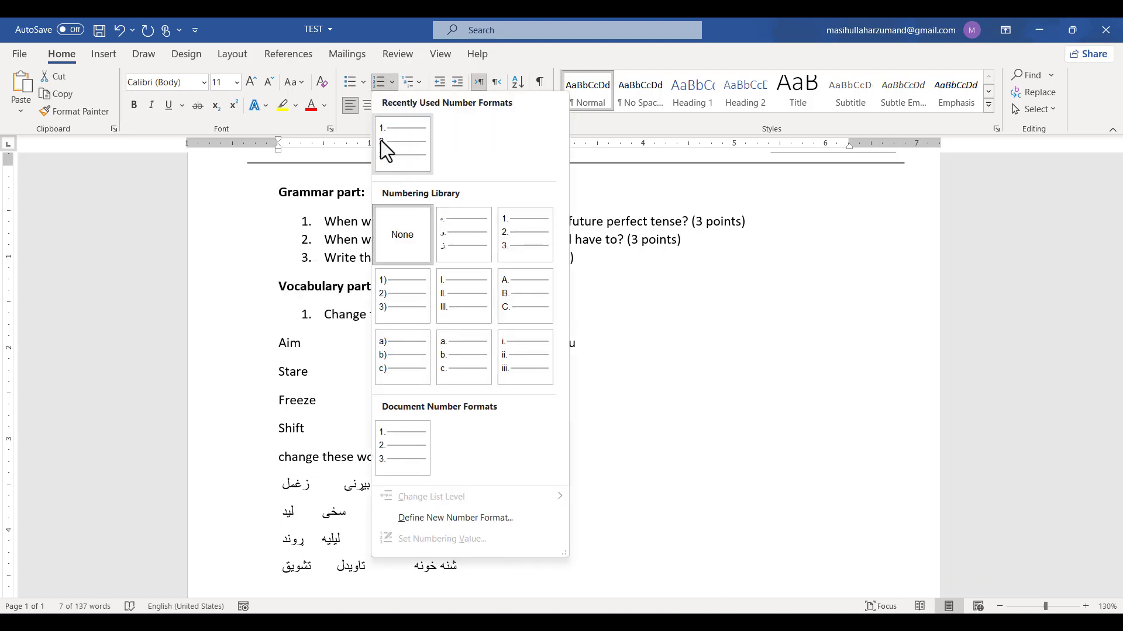
left_click(405, 140)
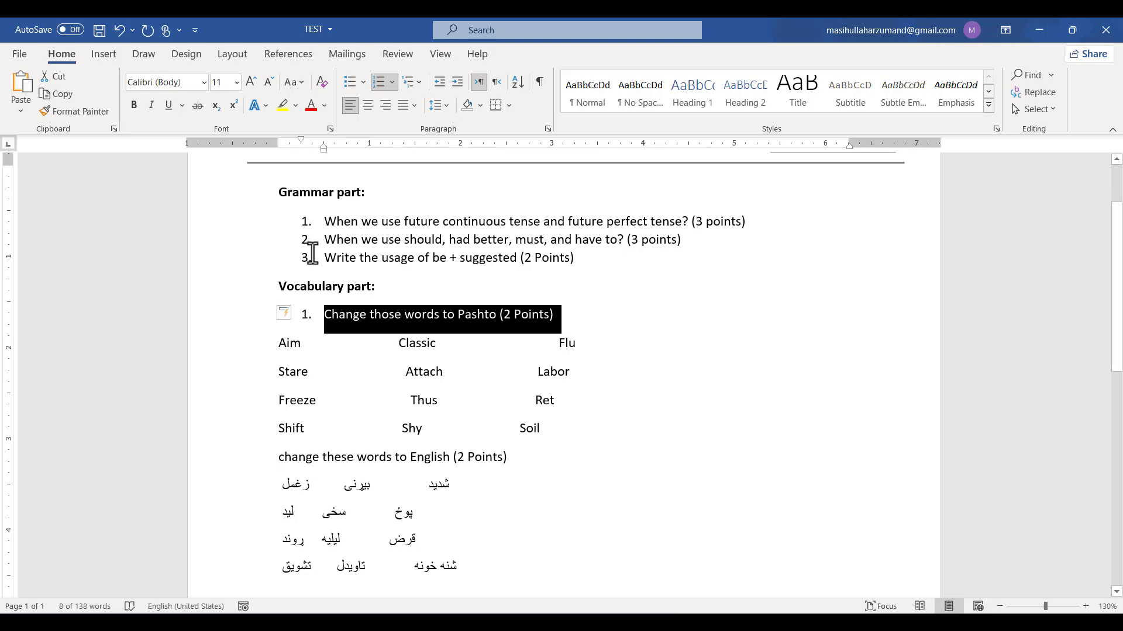
left_click(391, 82)
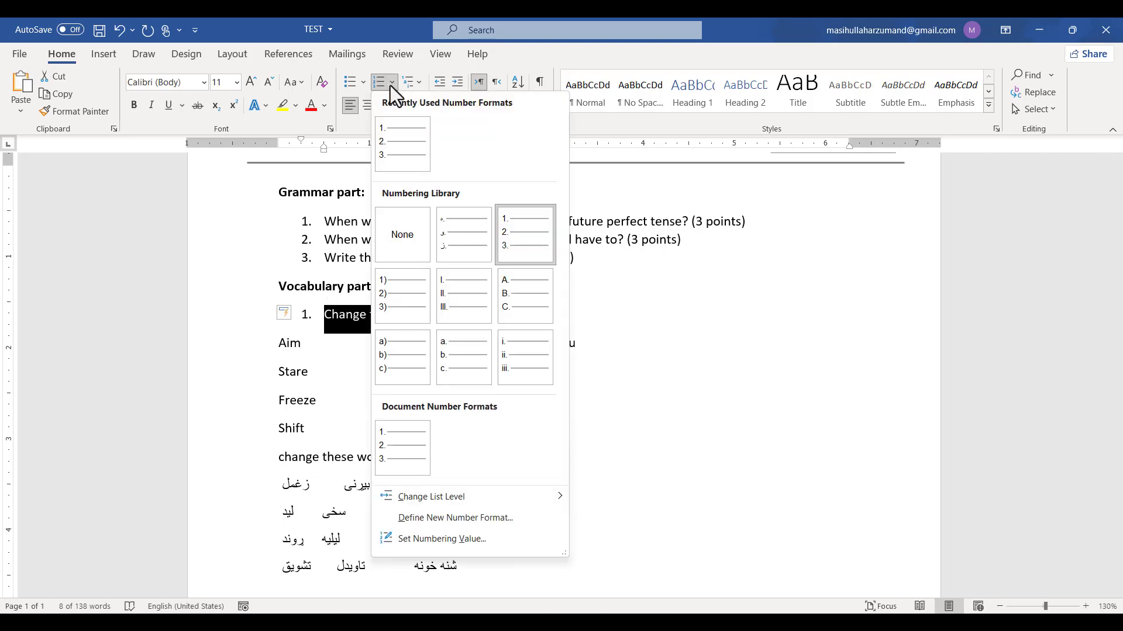
left_click(530, 525)
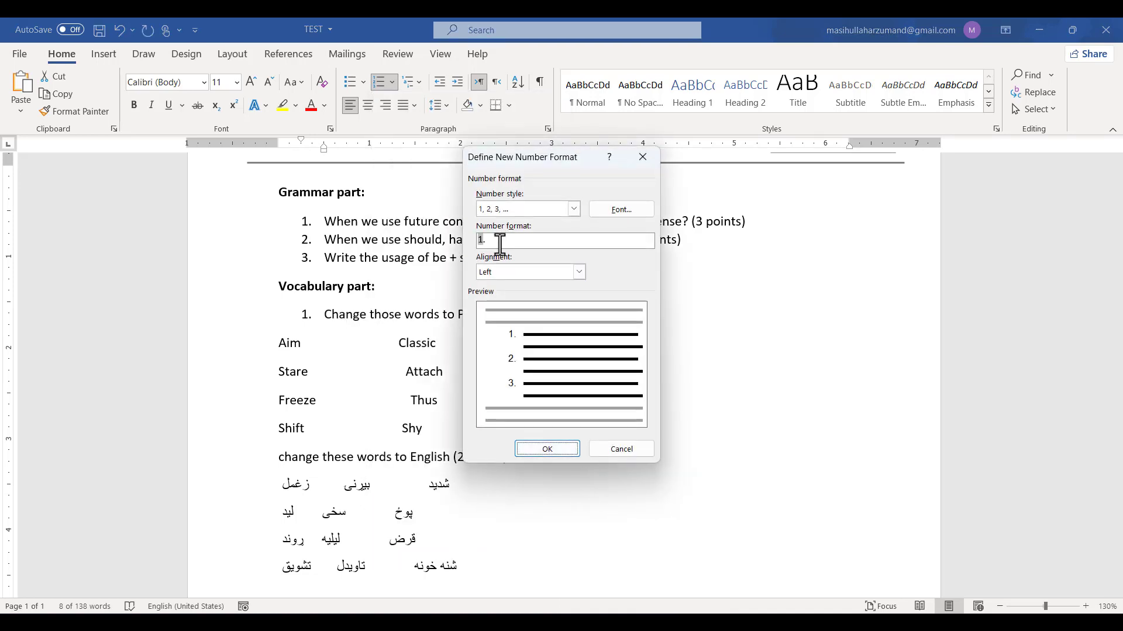
left_click_drag(500, 242, 447, 245)
type("4")
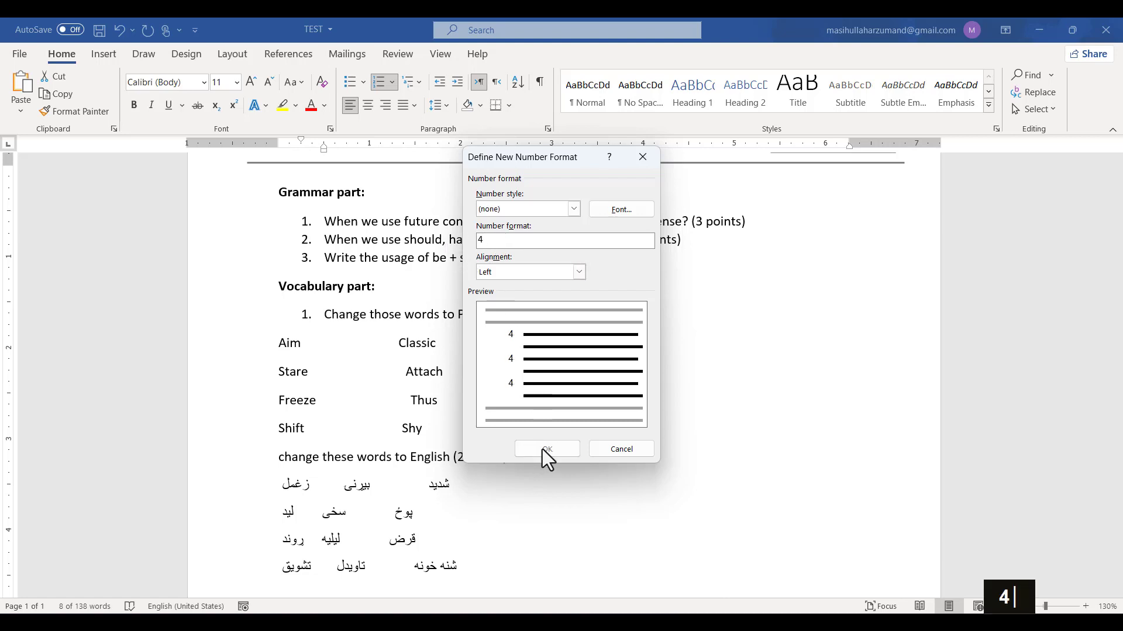
type(".")
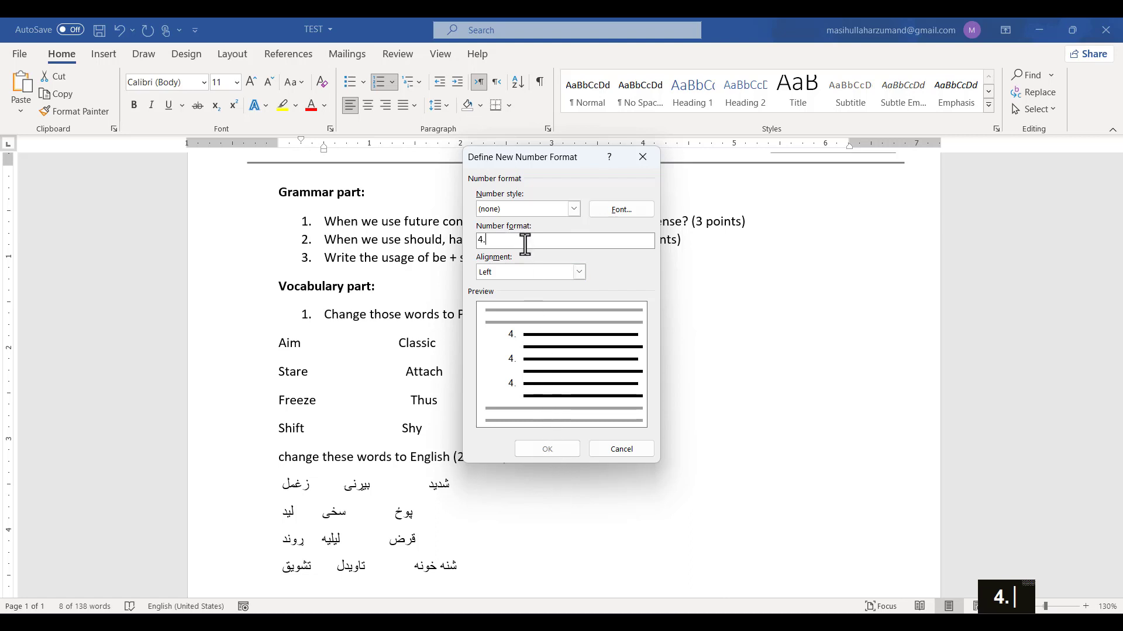
left_click(546, 207)
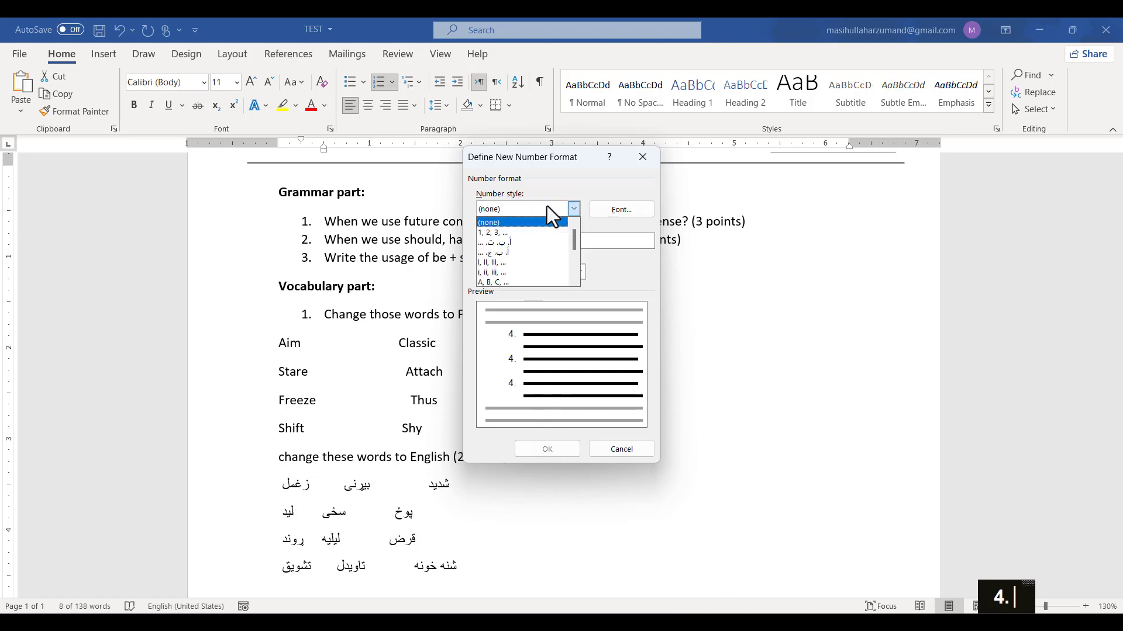
left_click(540, 232)
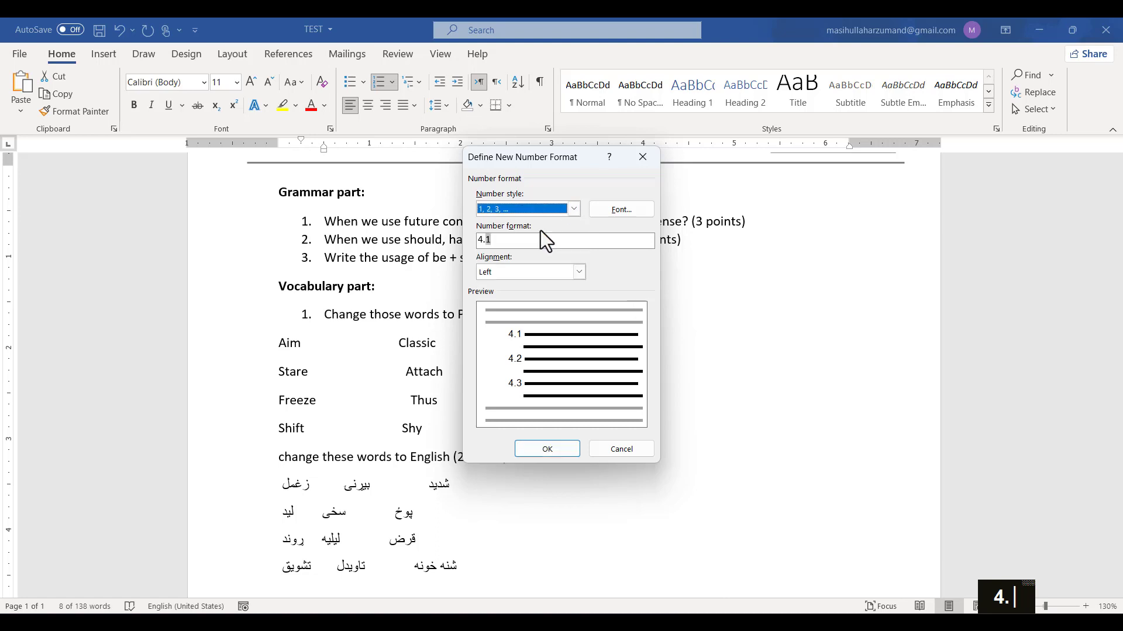
left_click(507, 240)
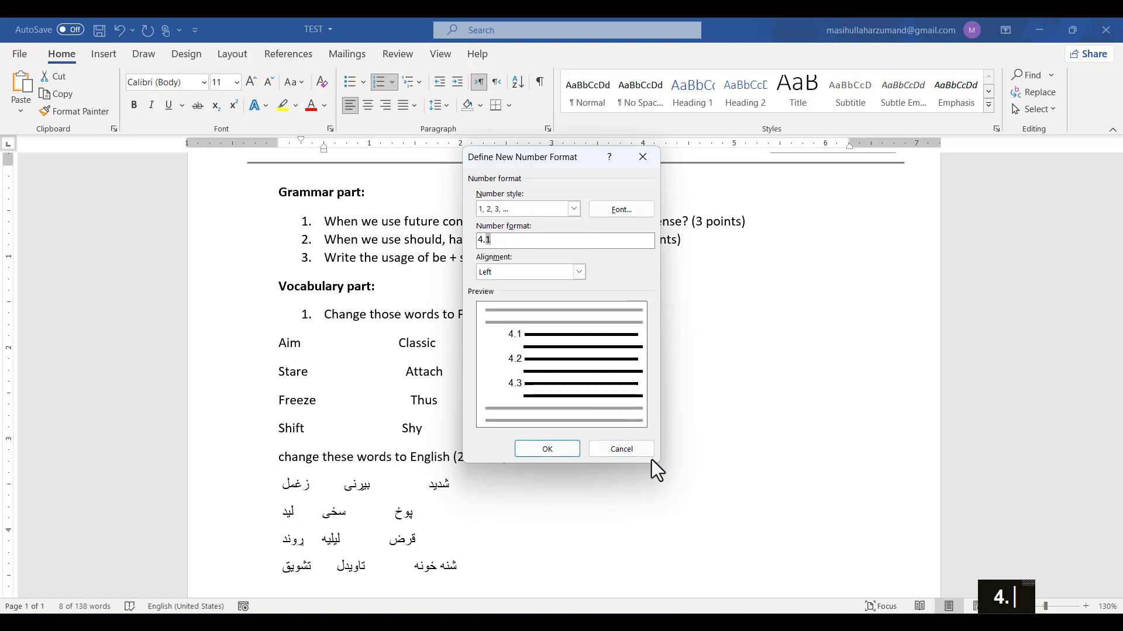
key("BackSpace")
key("BackSpace")
left_click(610, 450)
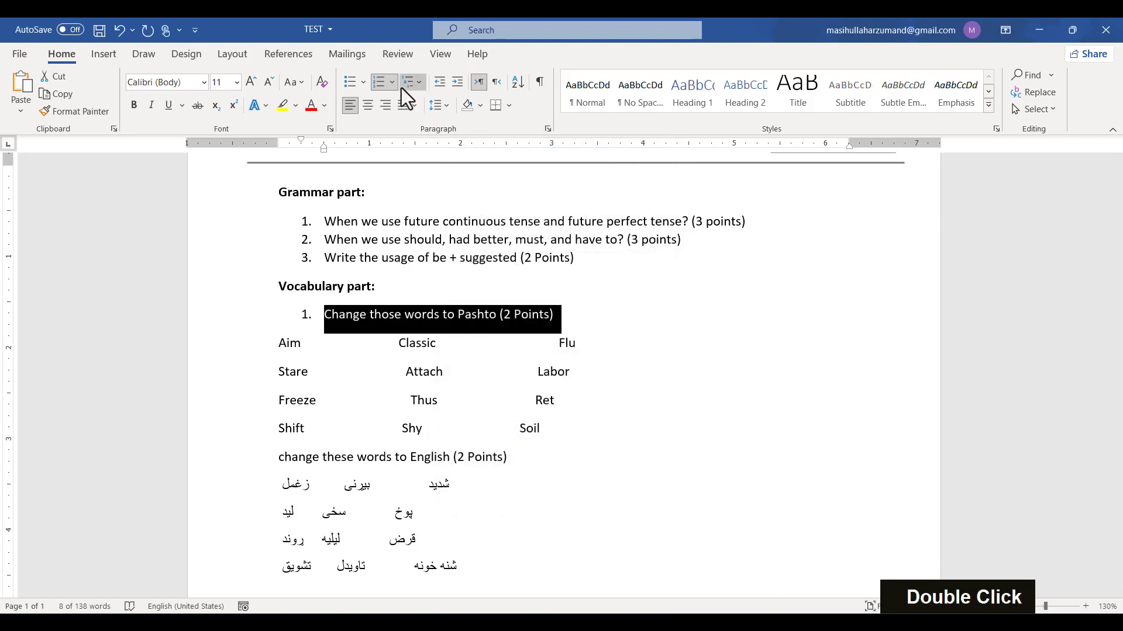
Step: Set the numbering value of the "Change those words to Pashto" question to 4 as the start of a new list
left_click(392, 84)
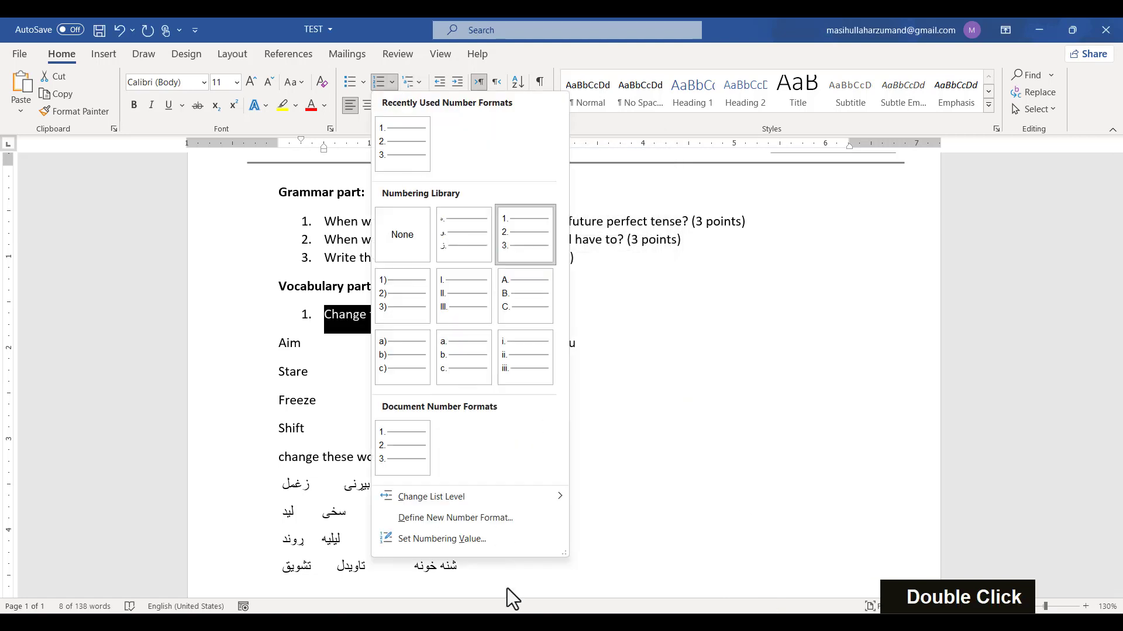
left_click(457, 541)
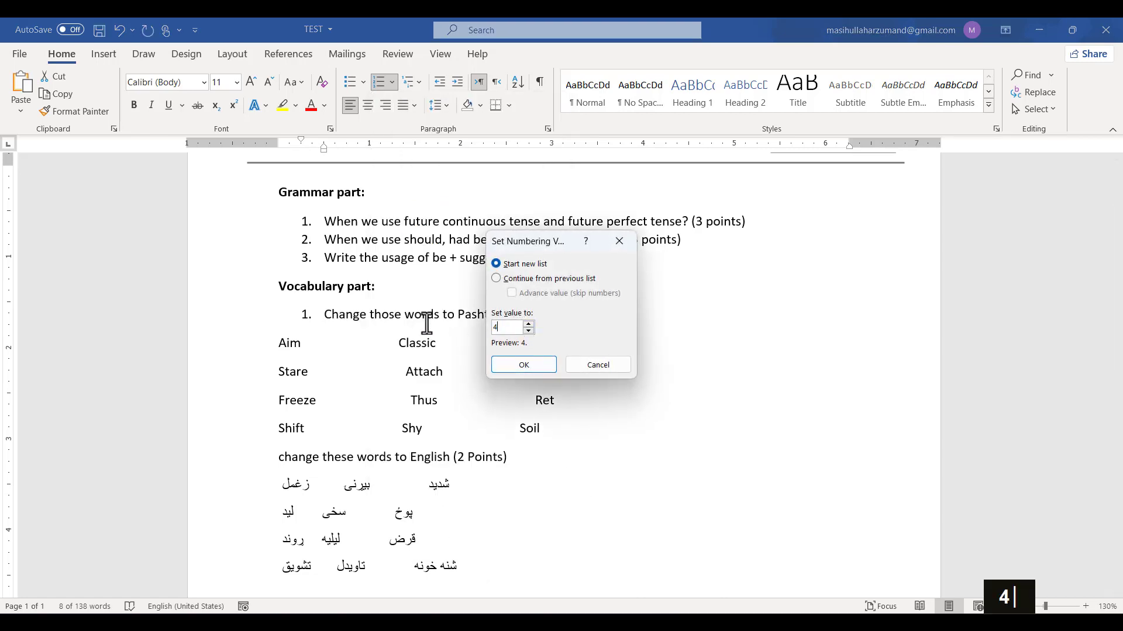
left_click(522, 366)
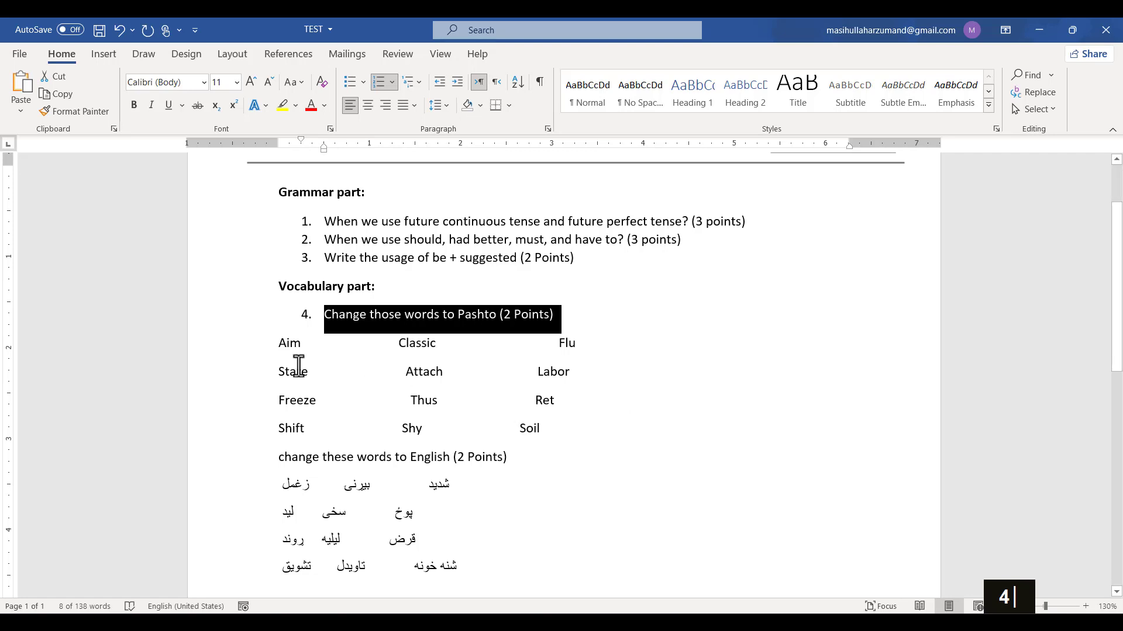
left_click(257, 359)
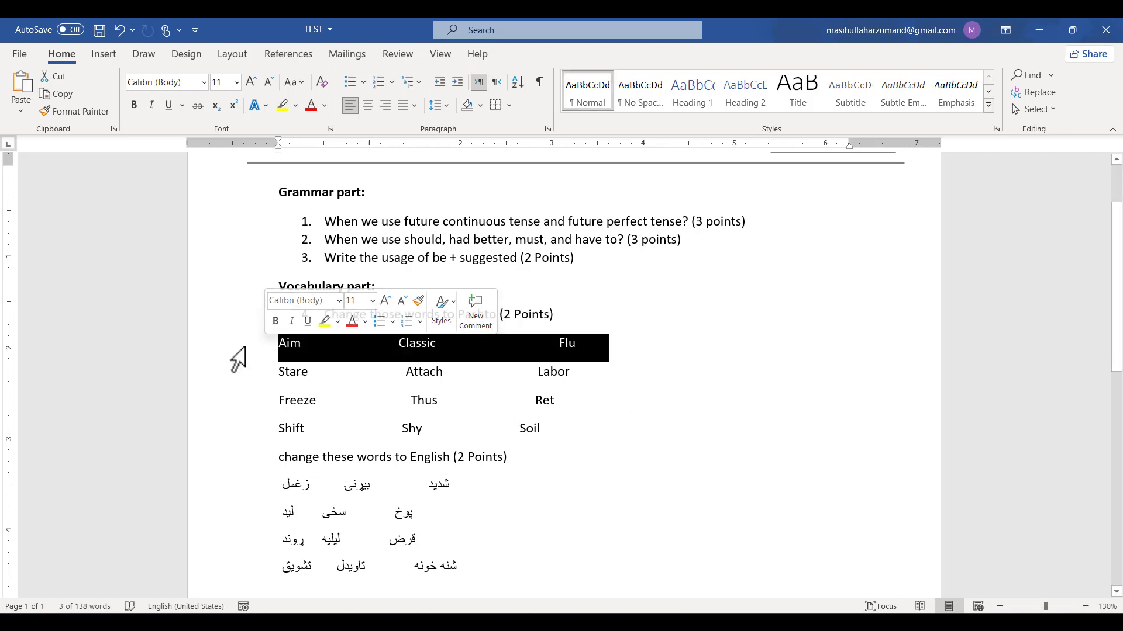
left_click(296, 370)
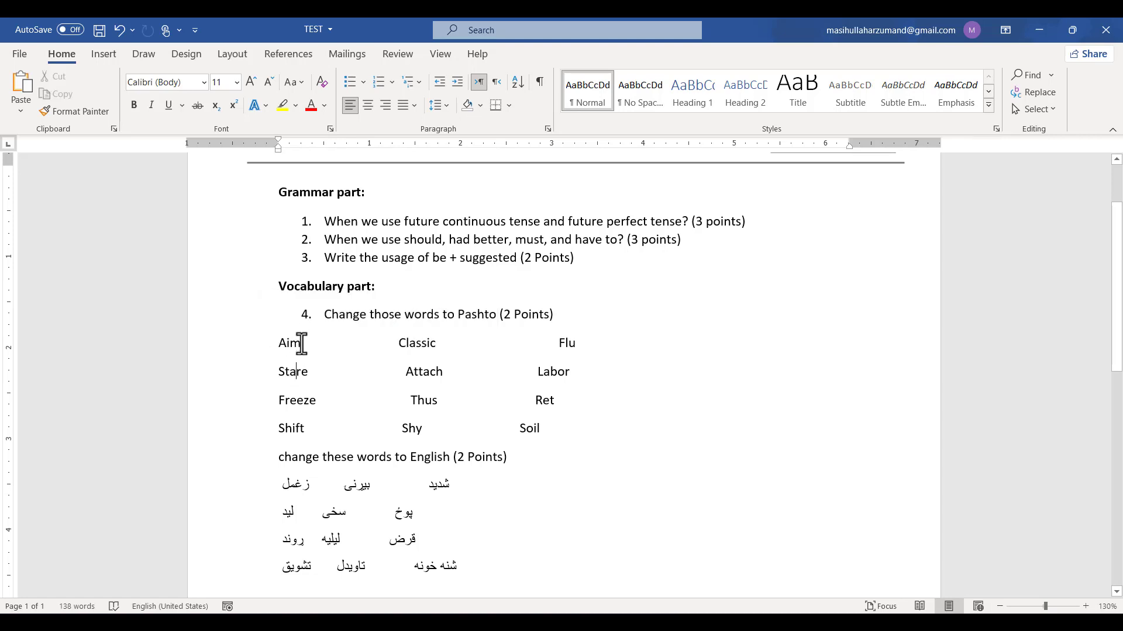
left_click(307, 238)
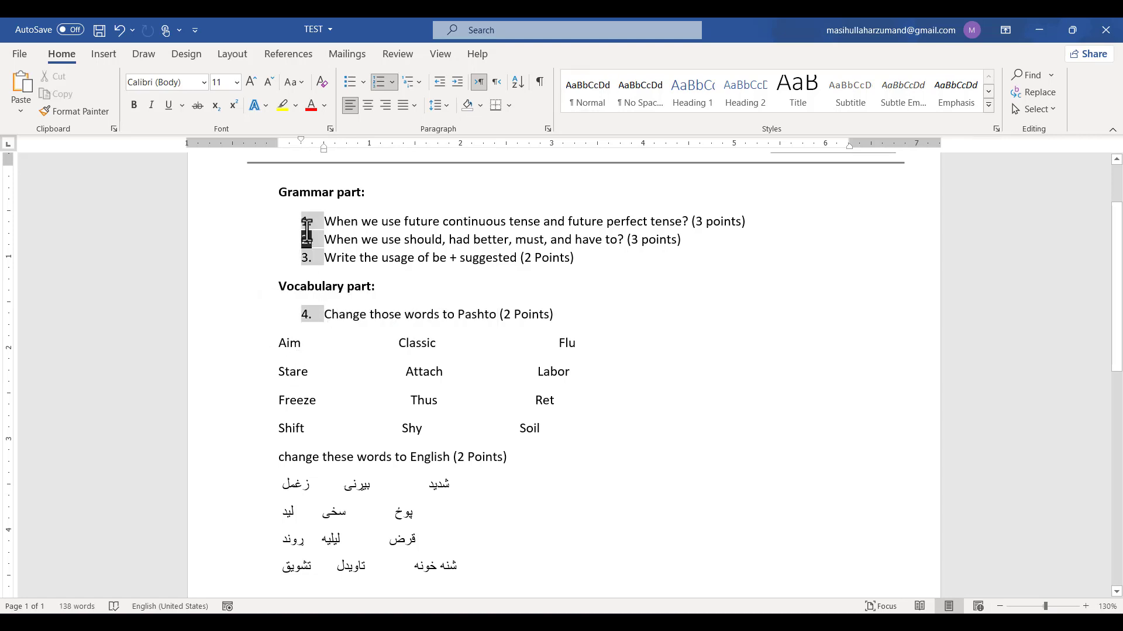
left_click_drag(323, 151, 305, 153)
key("ctrl+z")
Step: Reduce the indent of numbered questions 1 to 4 so their numbers align with the "Grammar part:" and "Vocabulary part:" headings
left_click_drag(243, 226, 261, 281)
left_click(221, 318, "shift")
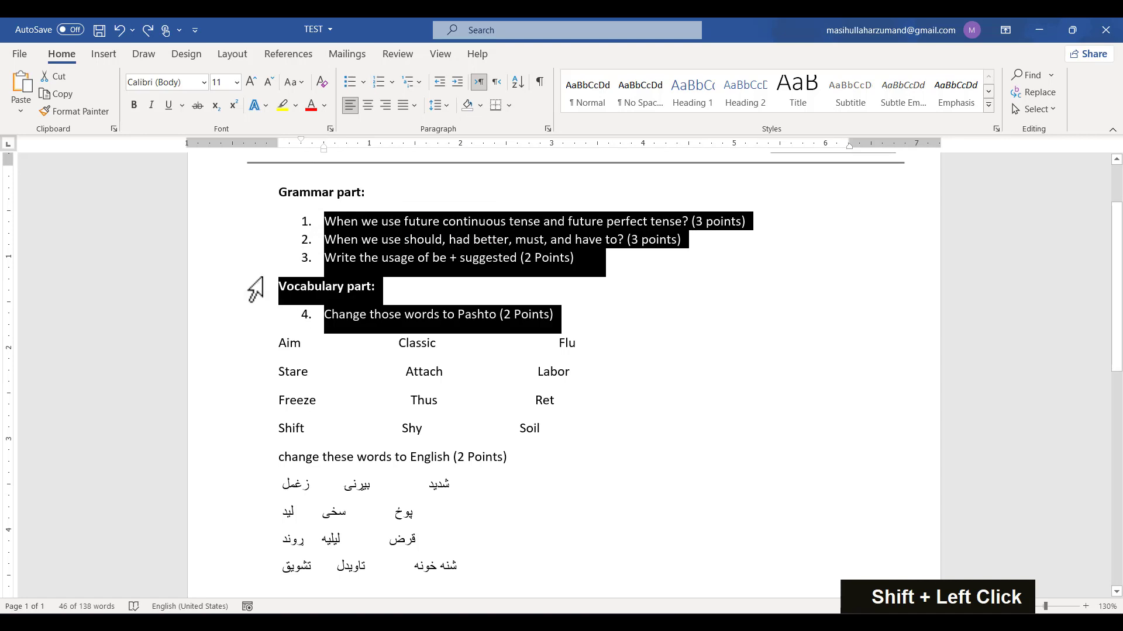
left_click(203, 297, "ctrl")
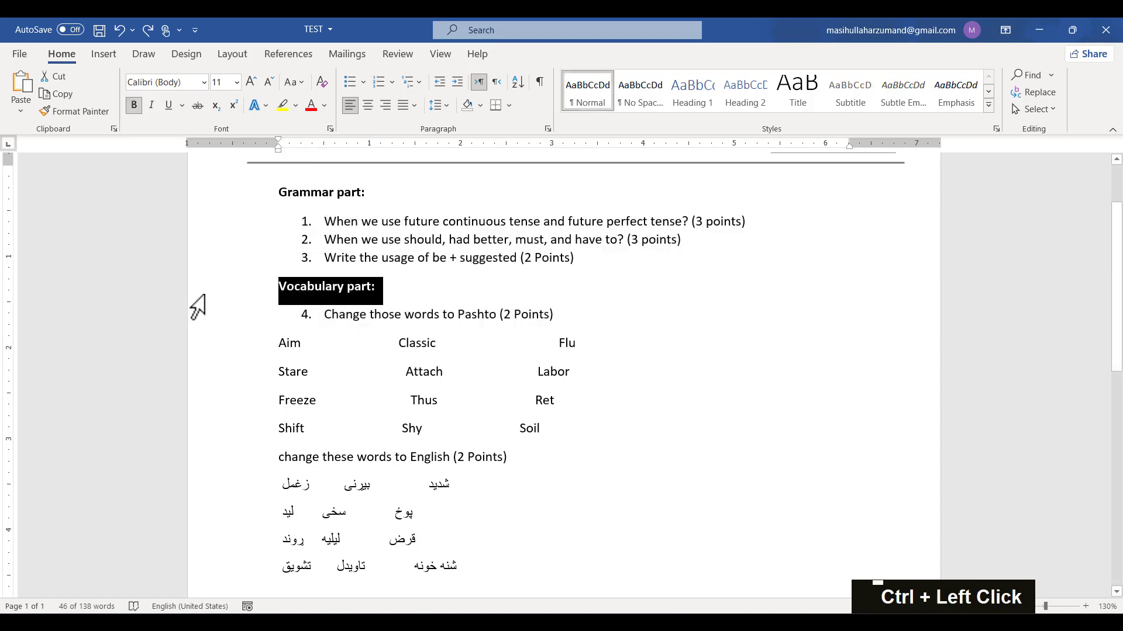
left_click(236, 314, "ctrl")
left_click_drag(239, 266, 238, 221)
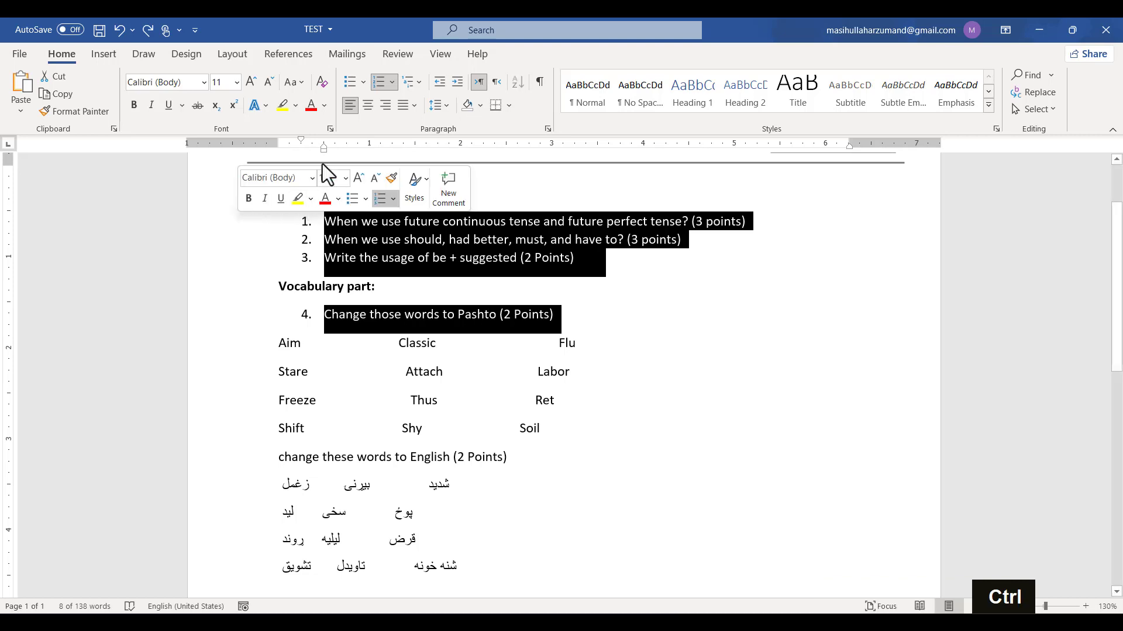
left_click_drag(324, 152, 302, 156)
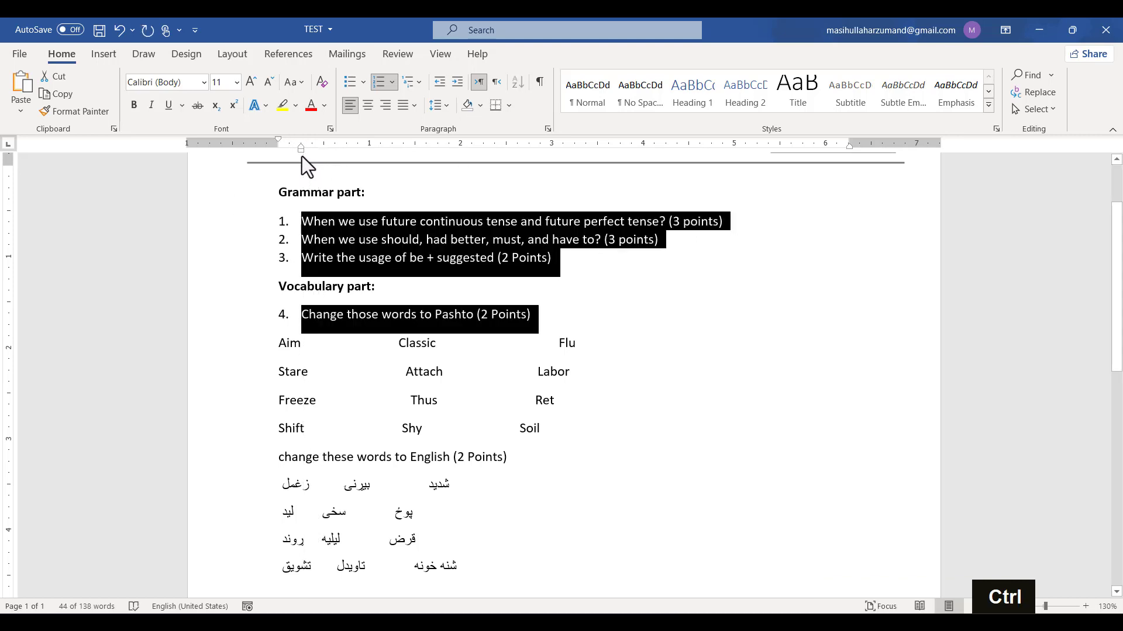
Step: Insert a dotted answer blank after the word "Aim" under the "Change those words to Pashto" question
left_click(302, 358)
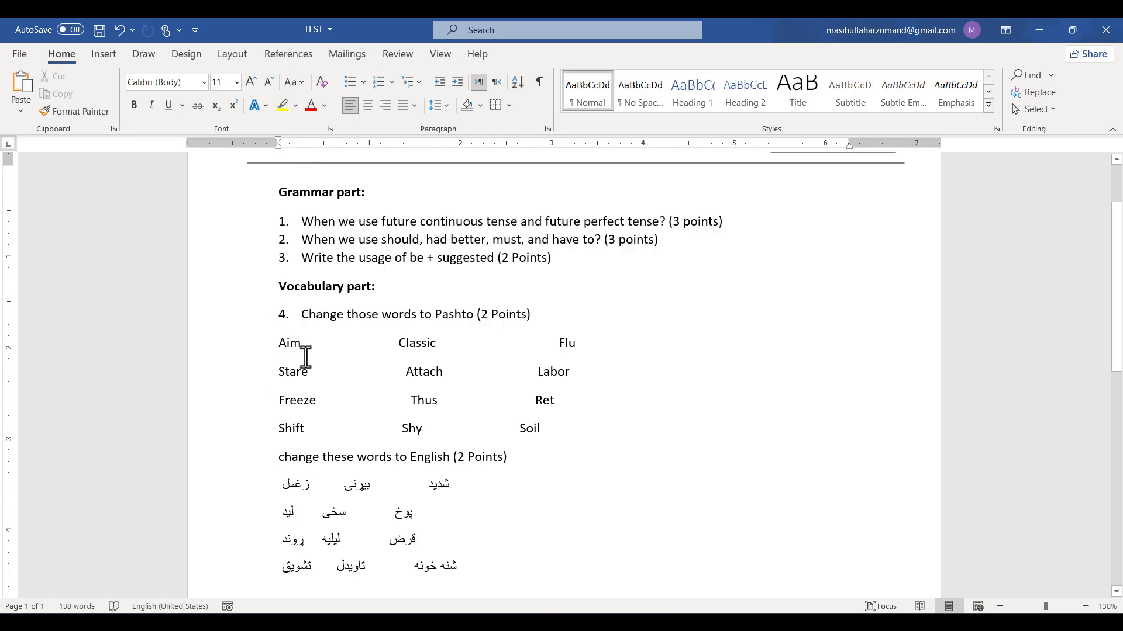
key("shift")
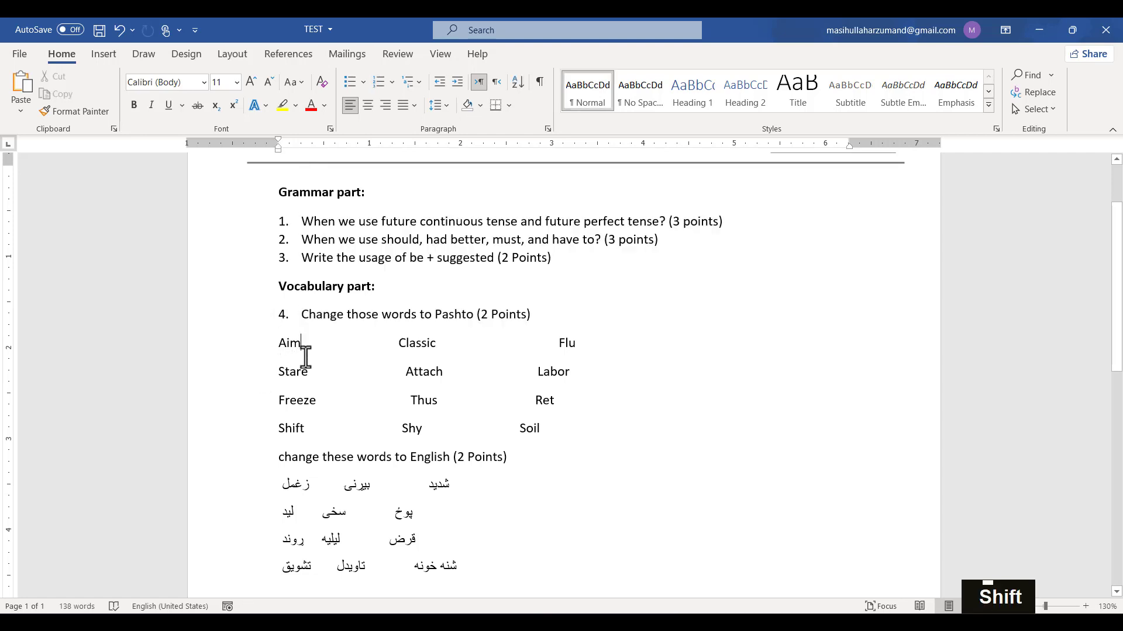
key("shift")
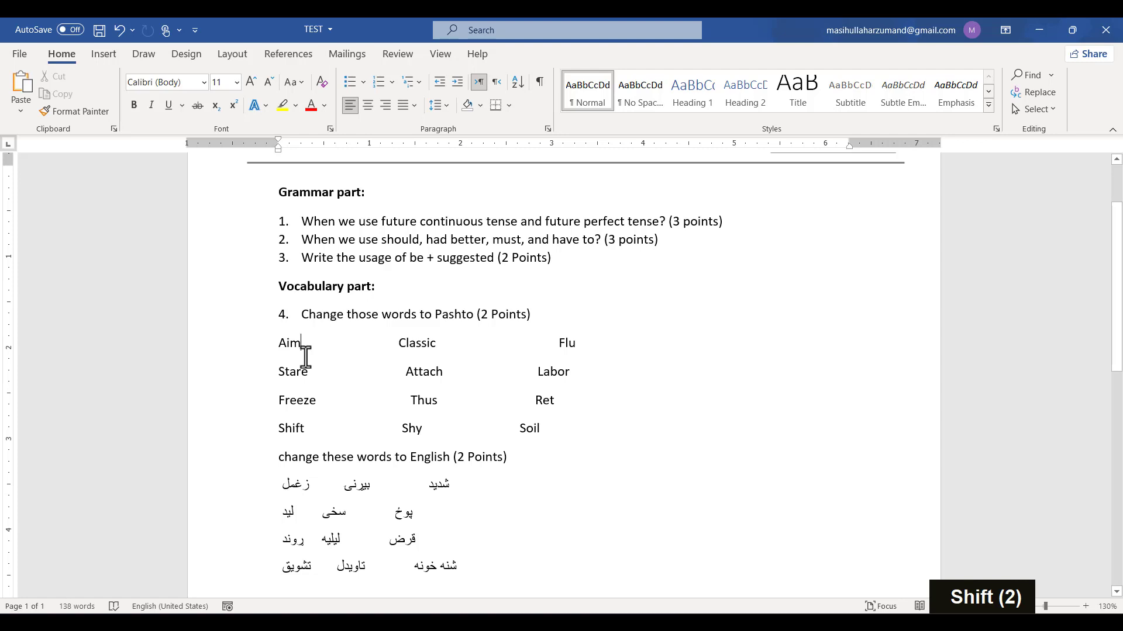
type("......")
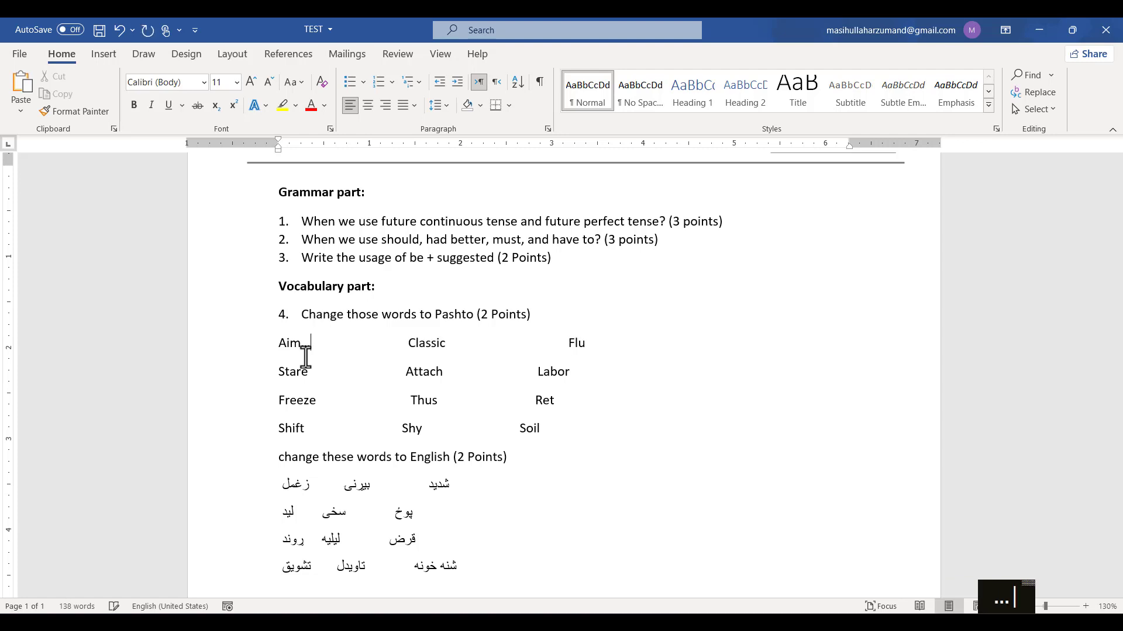
Step: Add a dotted answer line directly after the word "Aim" in question 4
type("......")
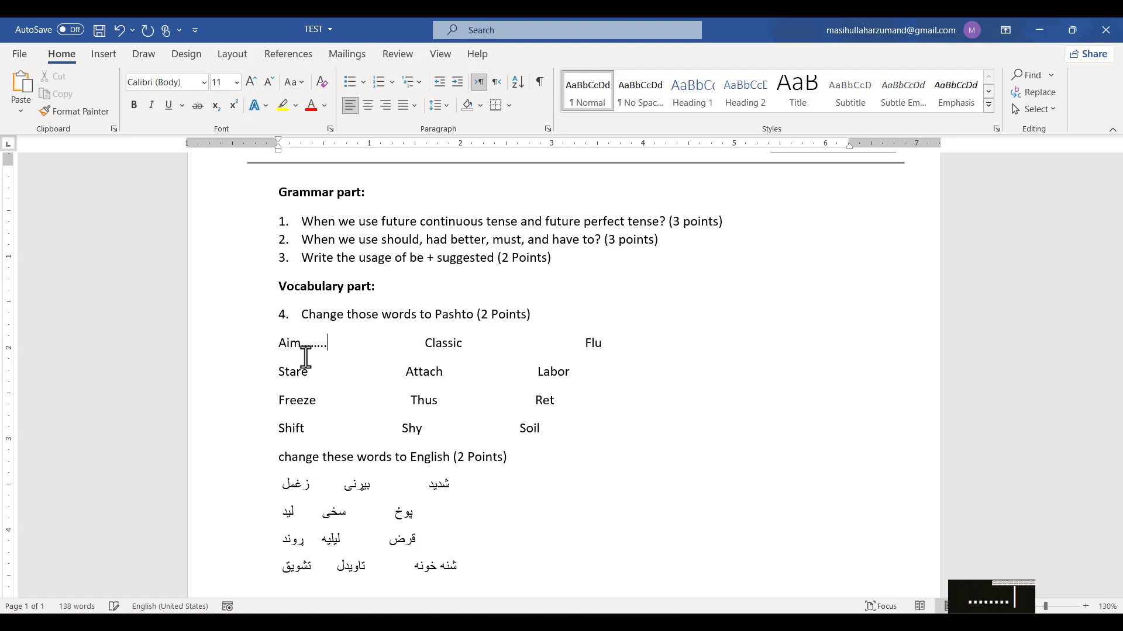
type("..........")
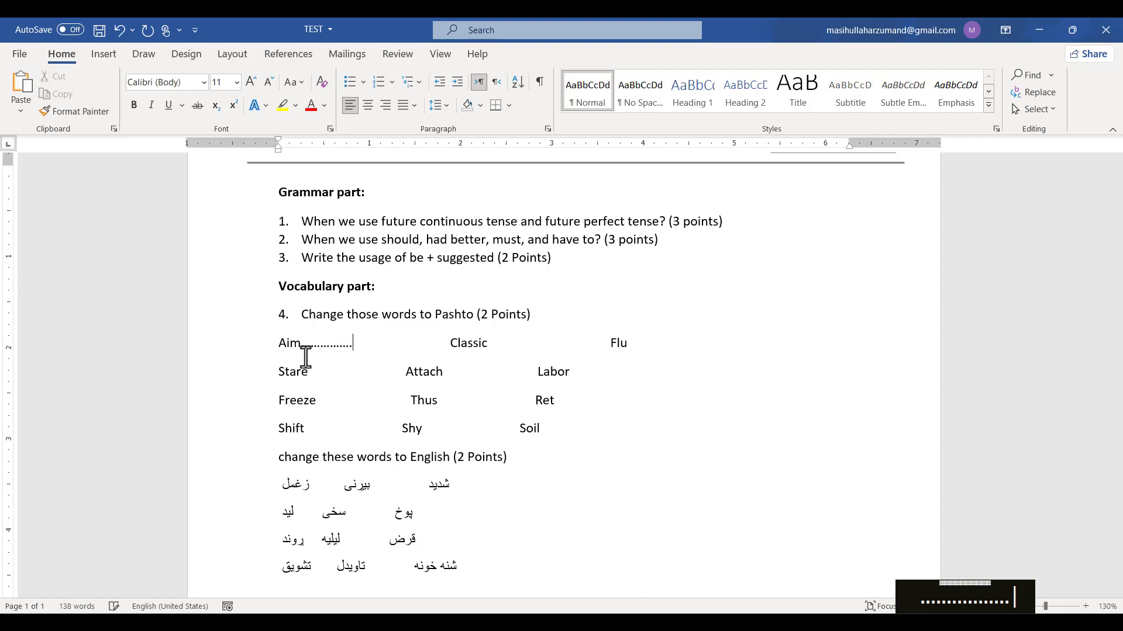
type(".........")
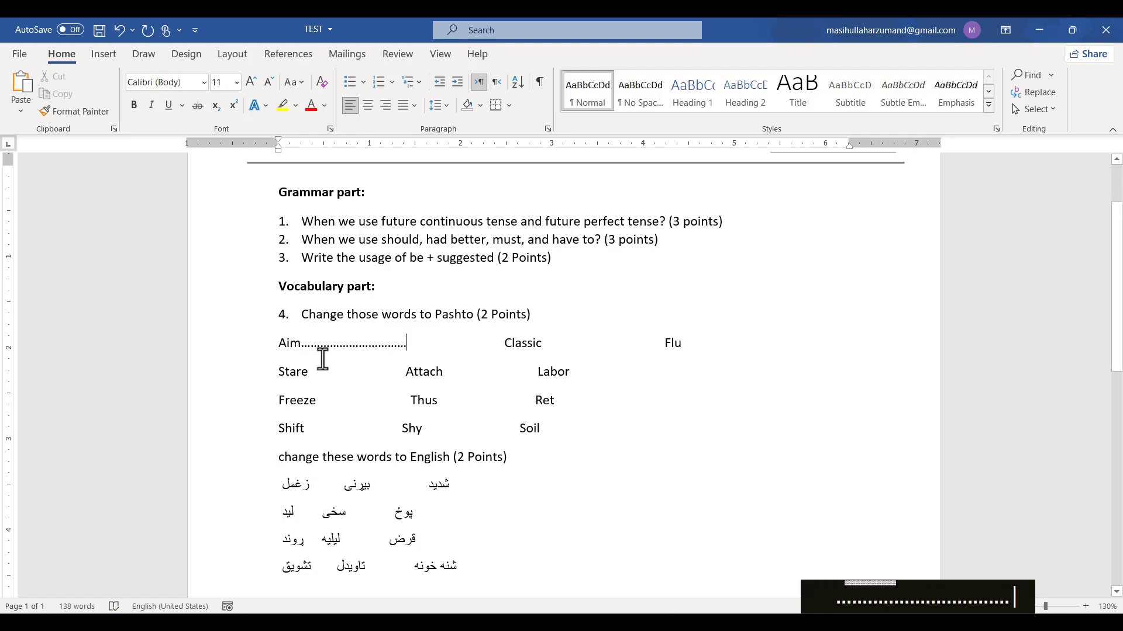
key("BackSpace")
key("BackSpace")
Step: Copy the dotted line after "Aim" and paste it directly after "Classic" and "Flu"
left_click_drag(401, 345, 302, 349)
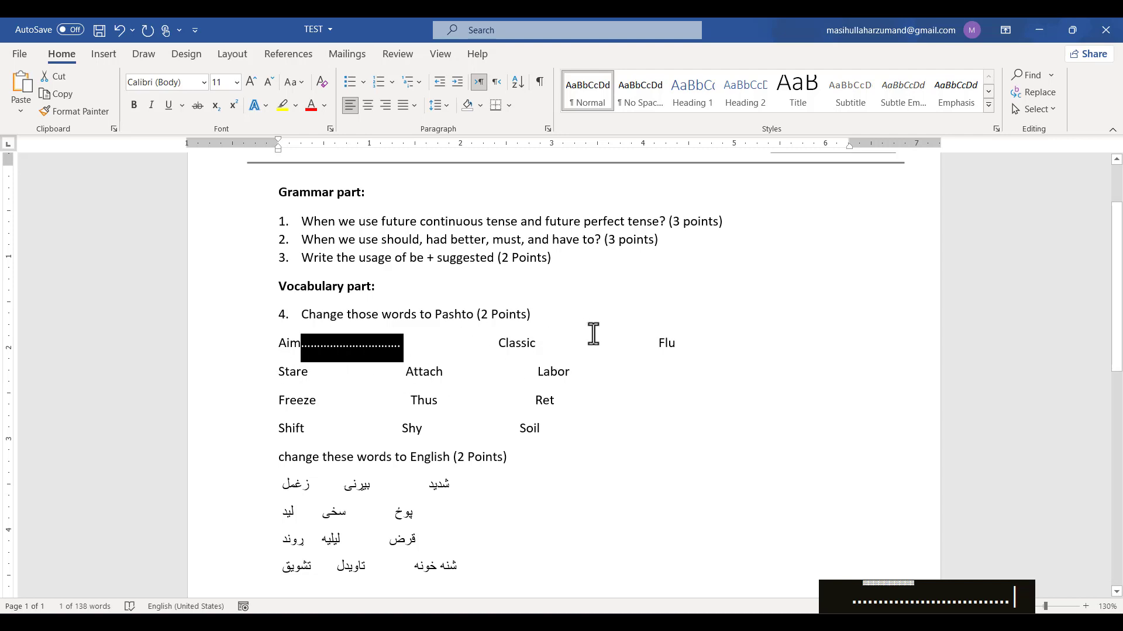
left_click(536, 344)
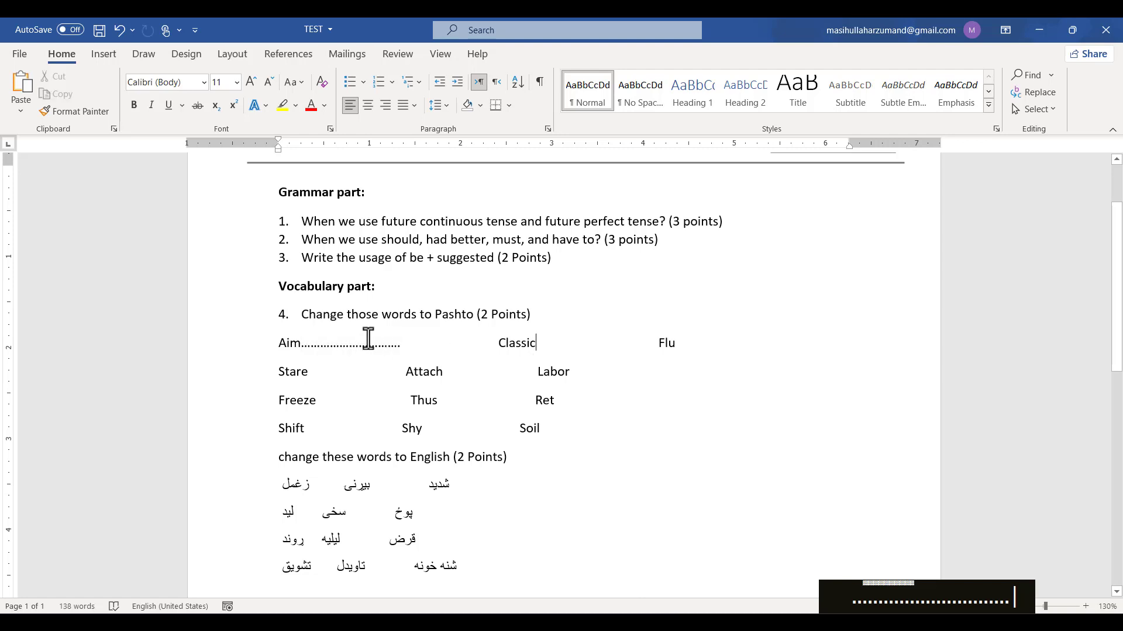
key("ctrl")
type("..............................")
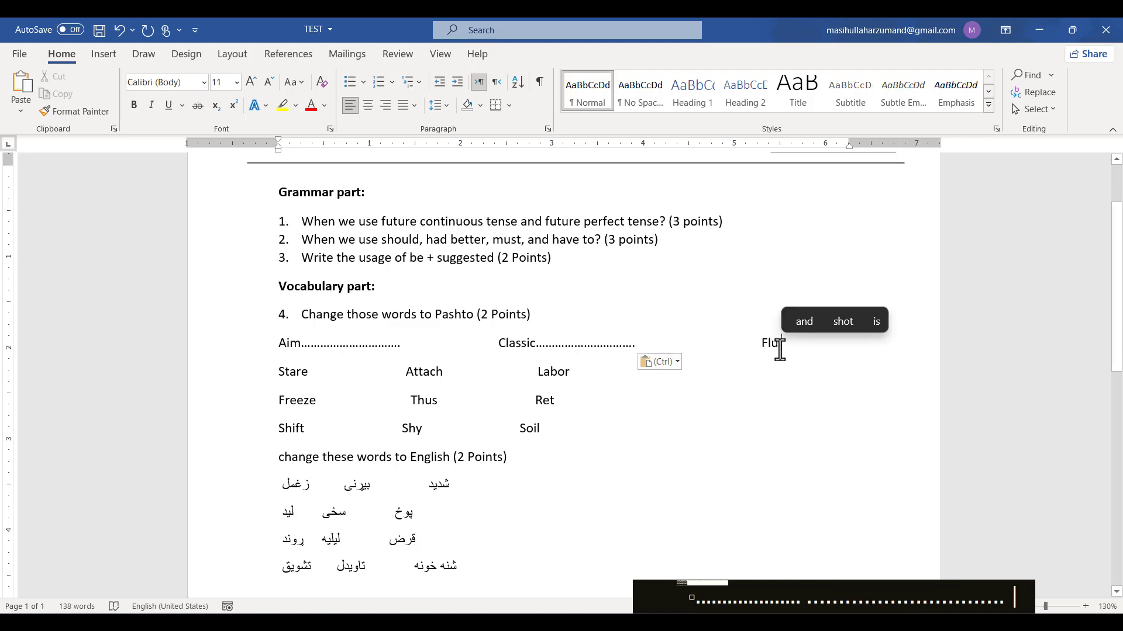
type("...................................")
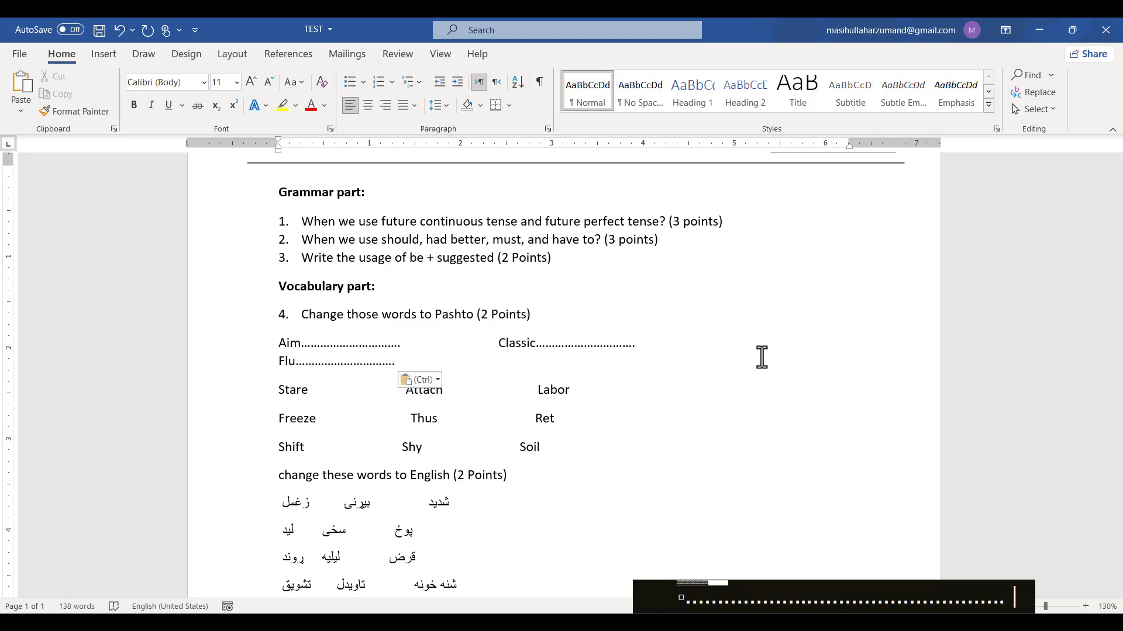
Step: Remove spaces between the "Aim" dotted line and "Classic" so that "Flu" fits on the same row
left_click(478, 349)
key("Delete")
key("Delete")
key("Delete")
key("Delete")
key("Delete")
key("BackSpace")
key("BackSpace")
key("BackSpace")
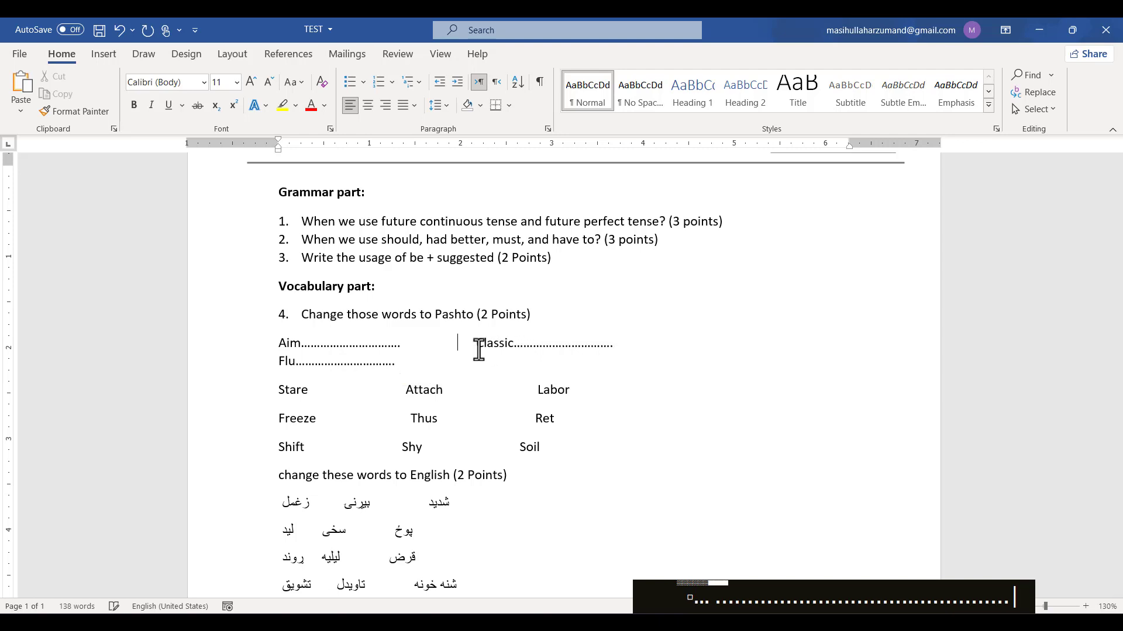
key("BackSpace")
key("BackSpace")
key("BackSpace")
Step: Replace the gap before "Flu" with the gap copied from before "Classic", and widen the spacing between the three entries
left_click_drag(457, 346, 398, 345)
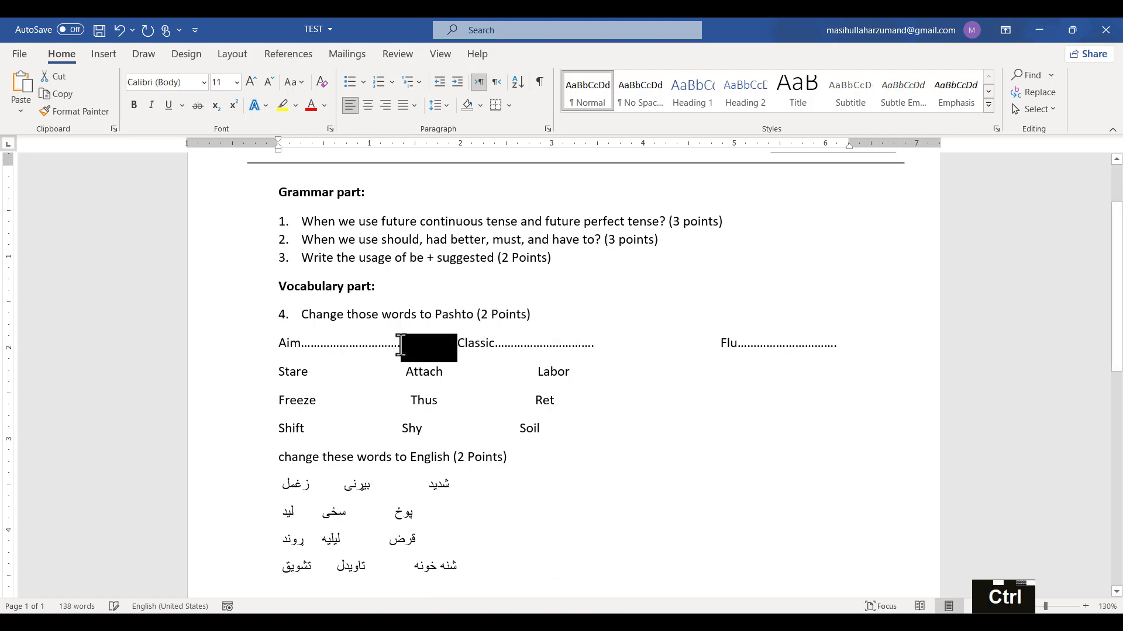
left_click_drag(591, 348, 716, 357)
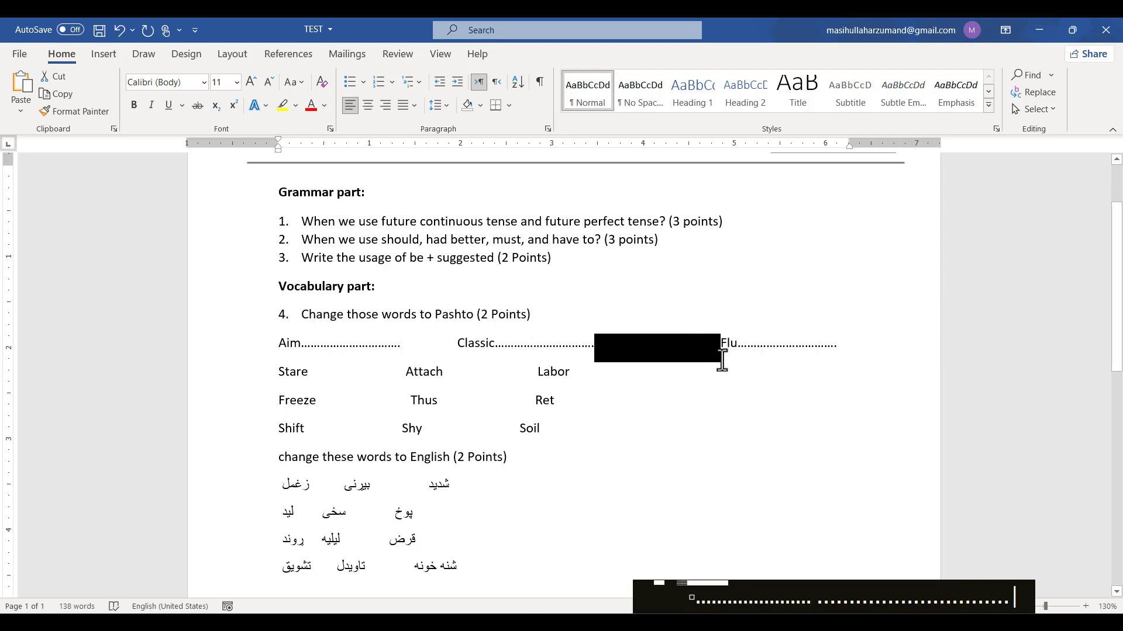
key("ctrl+v")
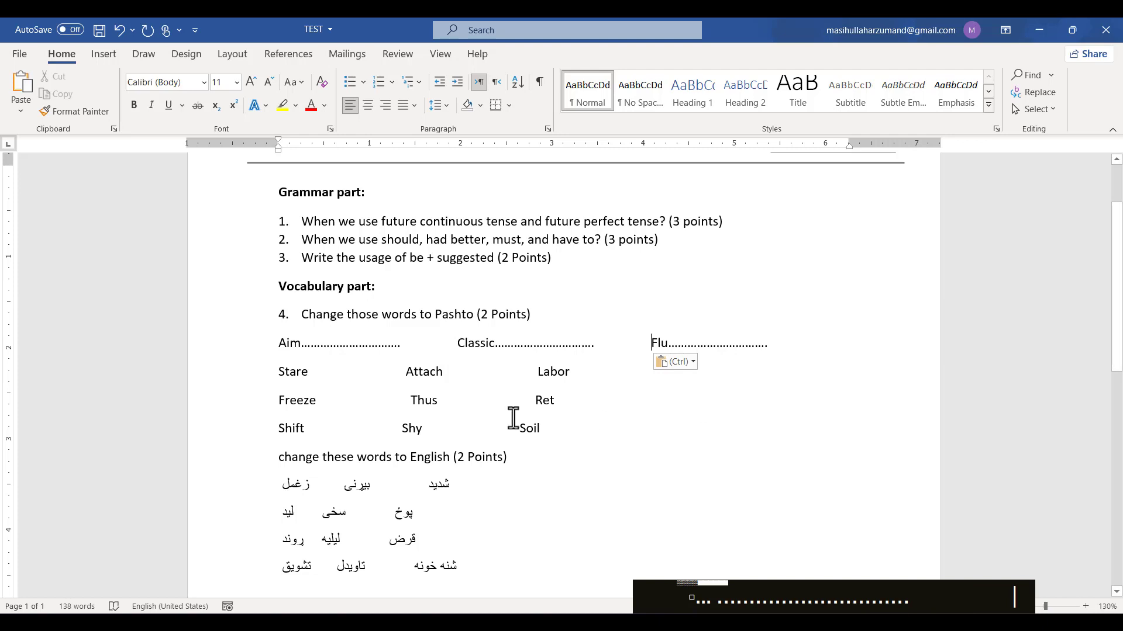
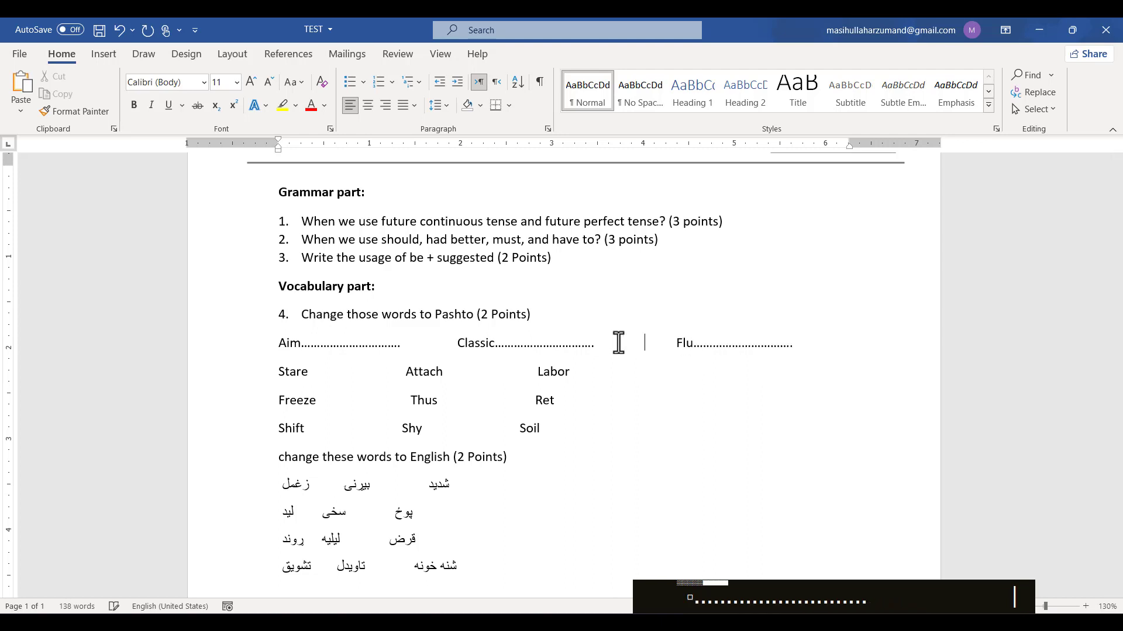
left_click(425, 343)
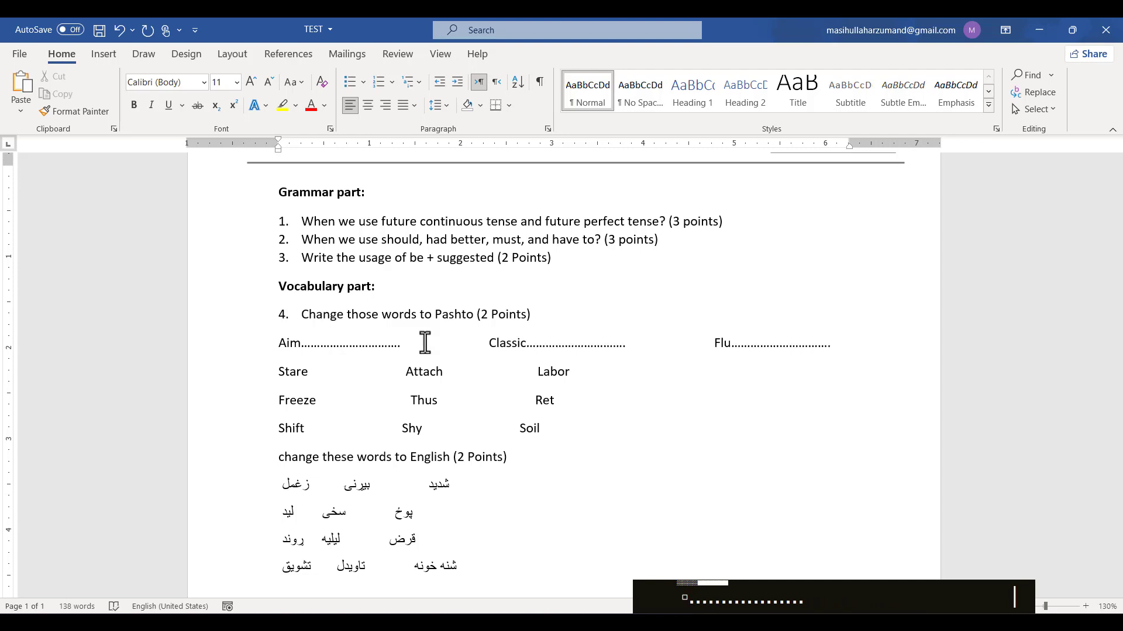
Step: Copy the dotted line and gap after "Aim" over the gaps after "Stare" and "Attach", aligning "Attach" under "Classic"
left_click_drag(300, 349, 487, 339)
key("ctrl+c")
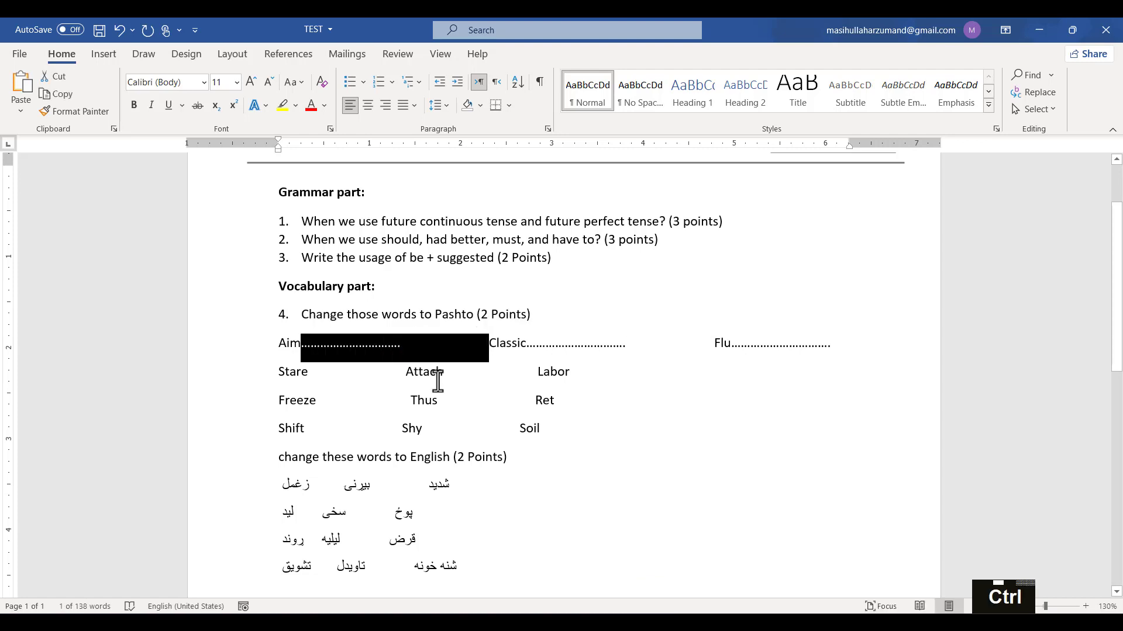
left_click_drag(321, 374, 402, 377)
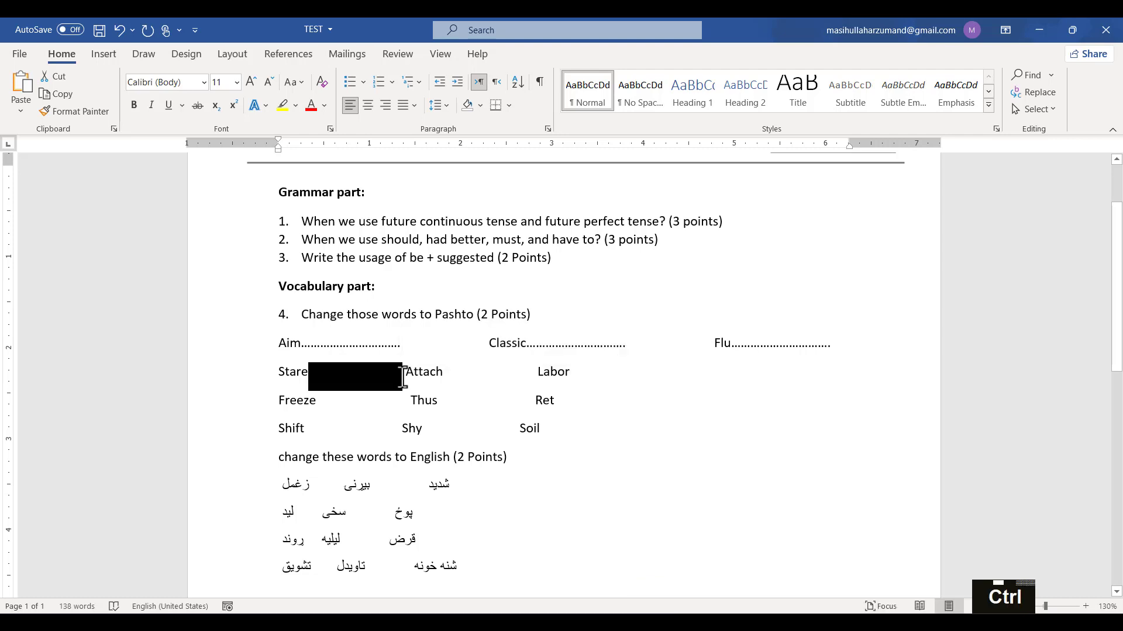
key("ctrl+v")
left_click(500, 377)
key("BackSpace")
key("BackSpace")
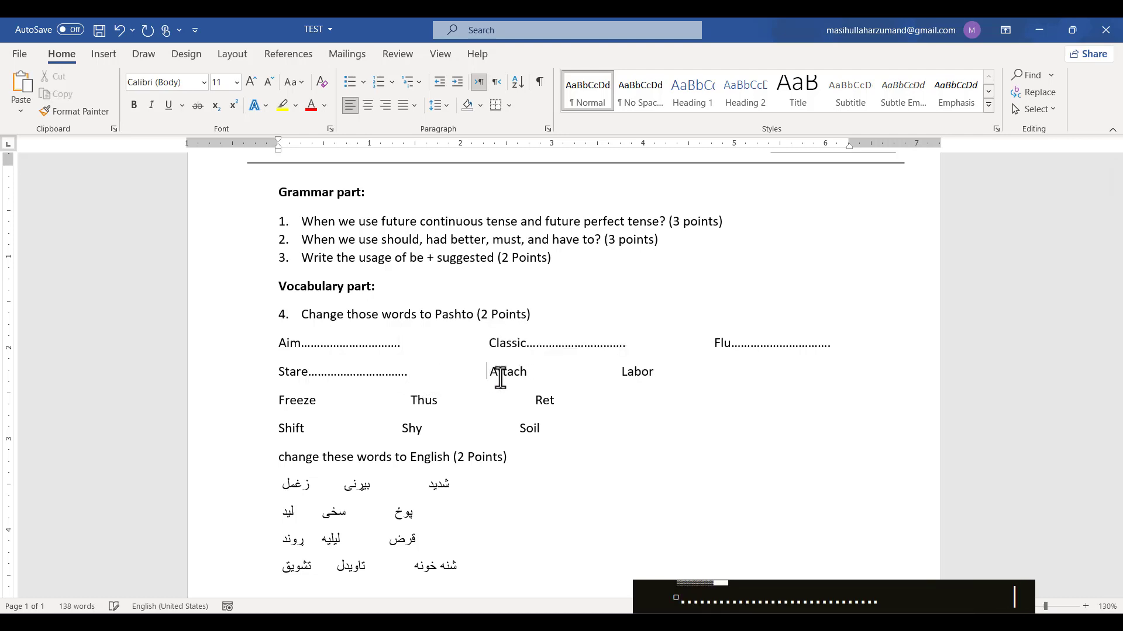
left_click_drag(527, 374, 618, 386)
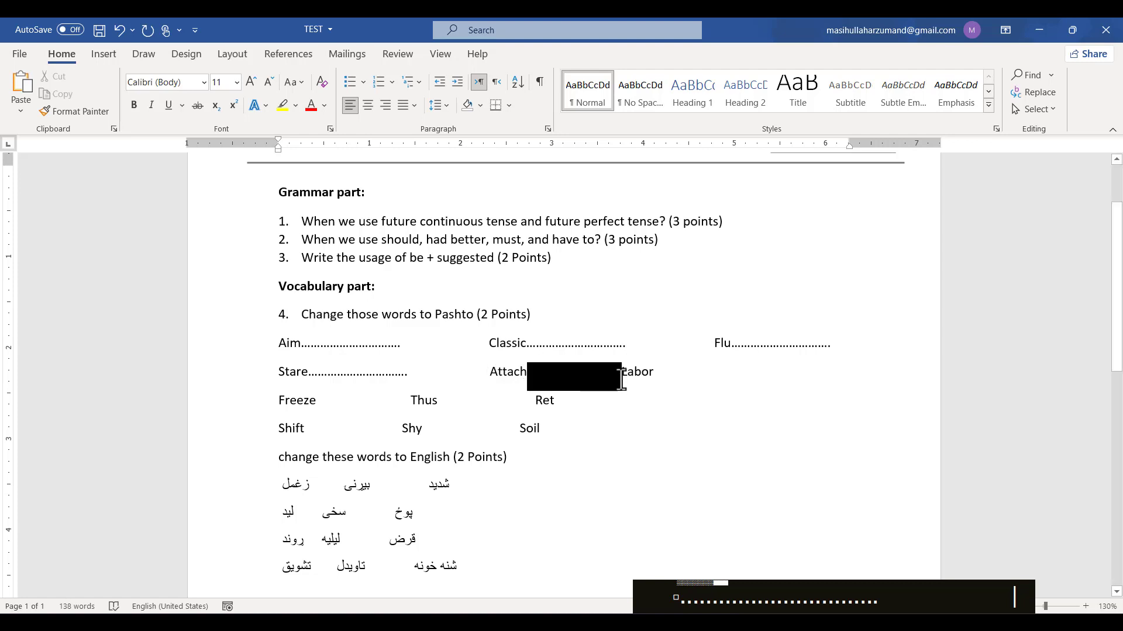
key("ctrl+v")
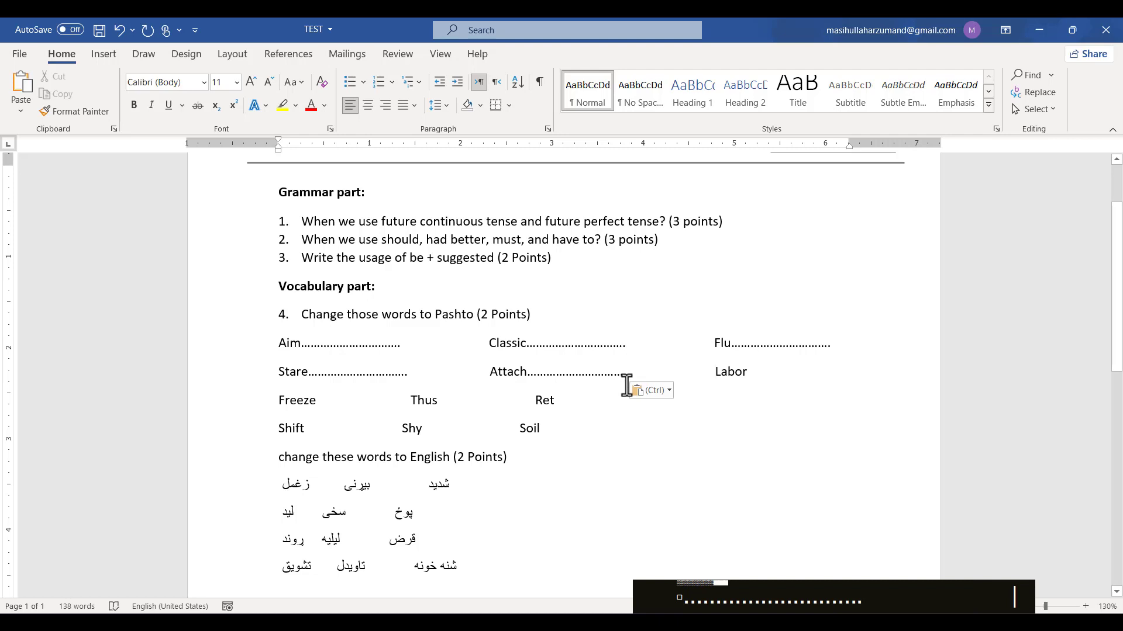
Step: Shorten the dotted line after "Stare" and add spaces to move "Attach" back under "Classic"
left_click(384, 374)
key("BackSpace")
key("BackSpace")
key("BackSpace")
key("BackSpace")
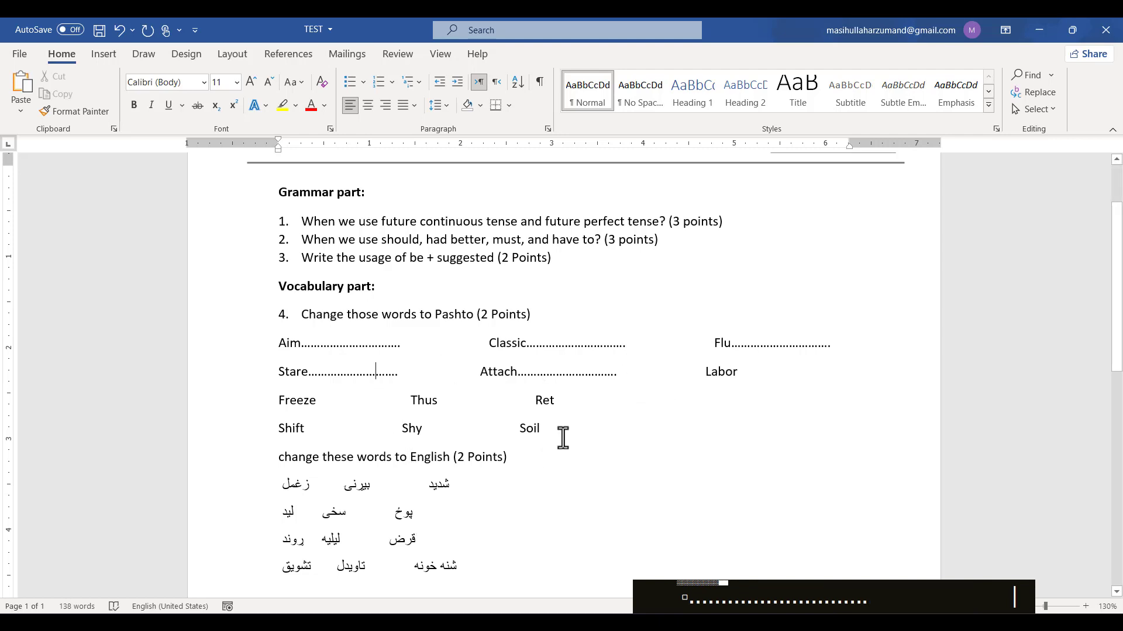
left_click(480, 374)
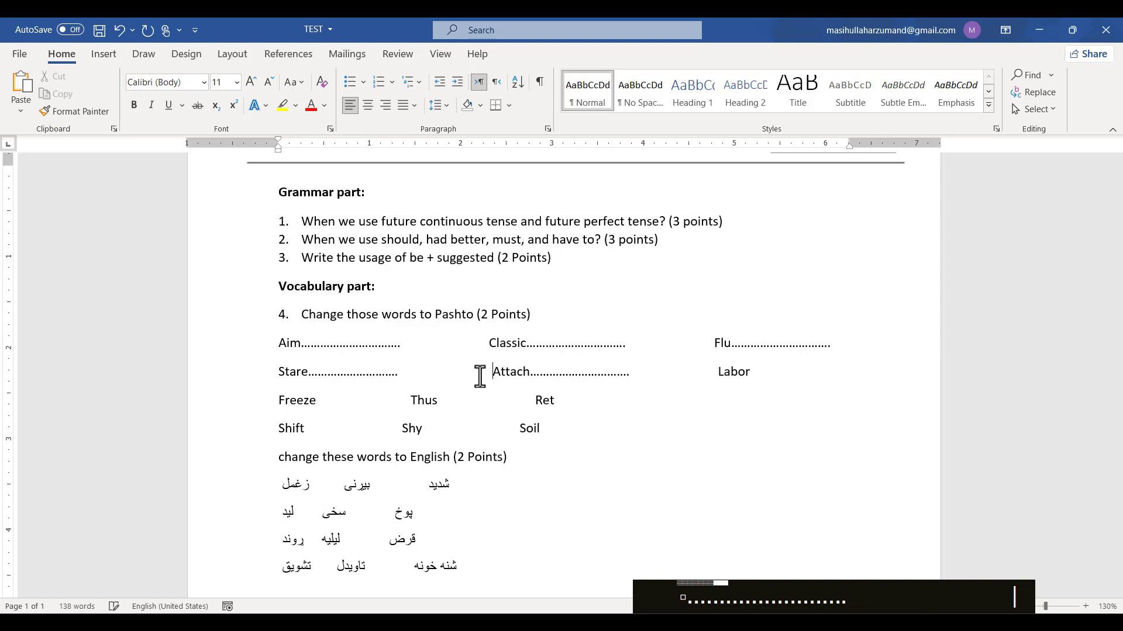
Step: Paste the dotted line after "Labor", align the word under "Flu", and shorten its line to match the row above
double_click(762, 376)
left_click(757, 375)
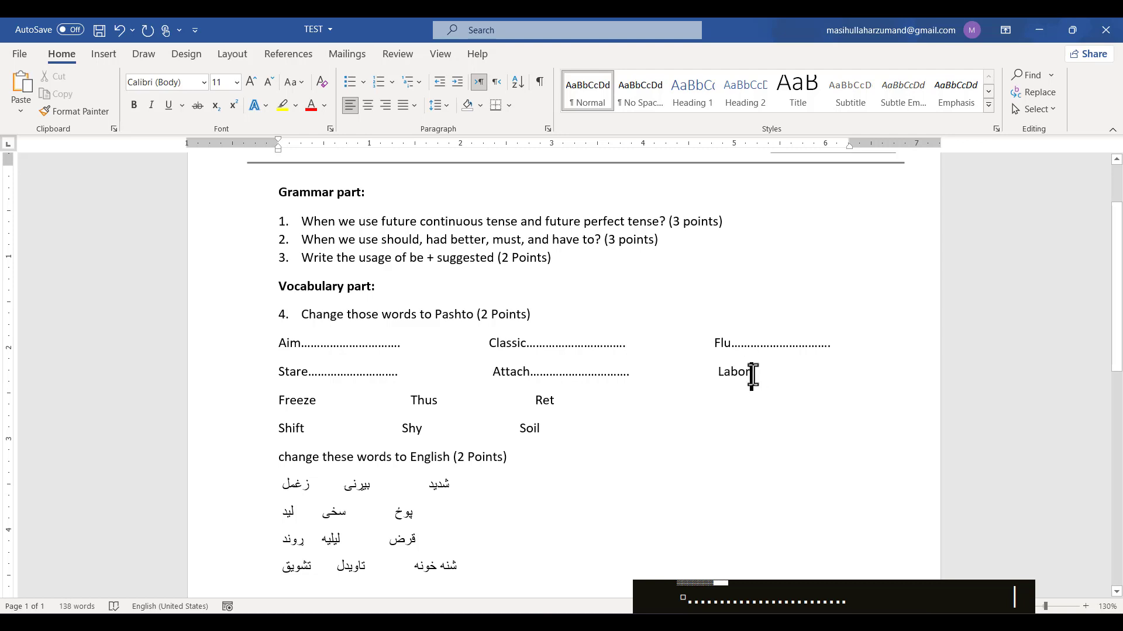
key("ctrl+v")
left_click(716, 377)
key("BackSpace")
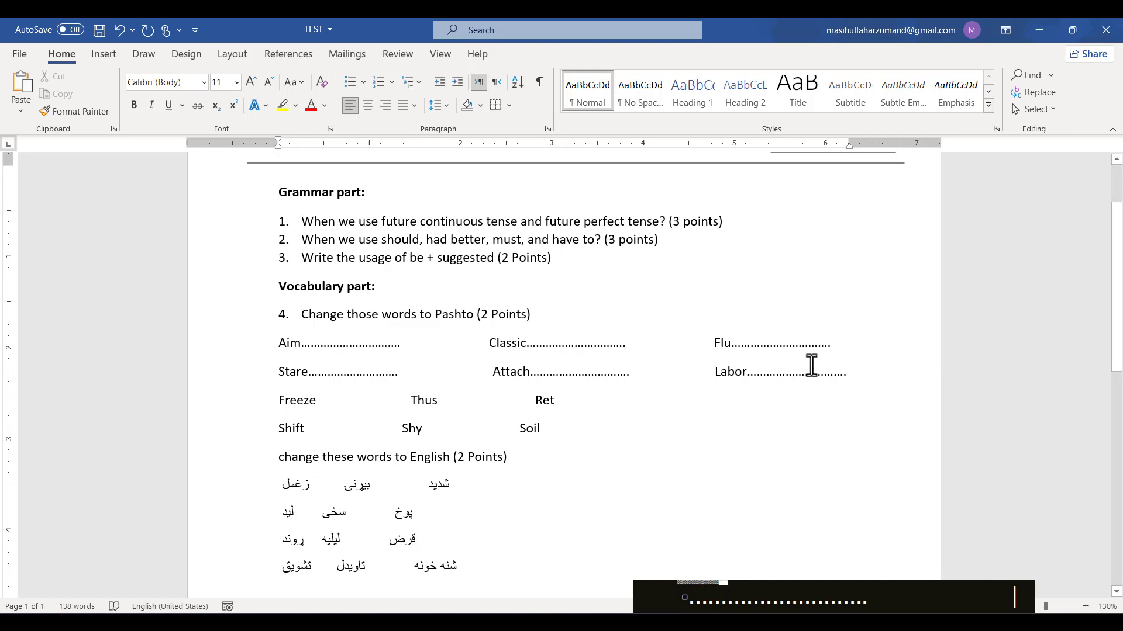
key("BackSpace")
key("BackSpace")
key("BackSpace")
key("BackSpace")
key("BackSpace")
key("BackSpace")
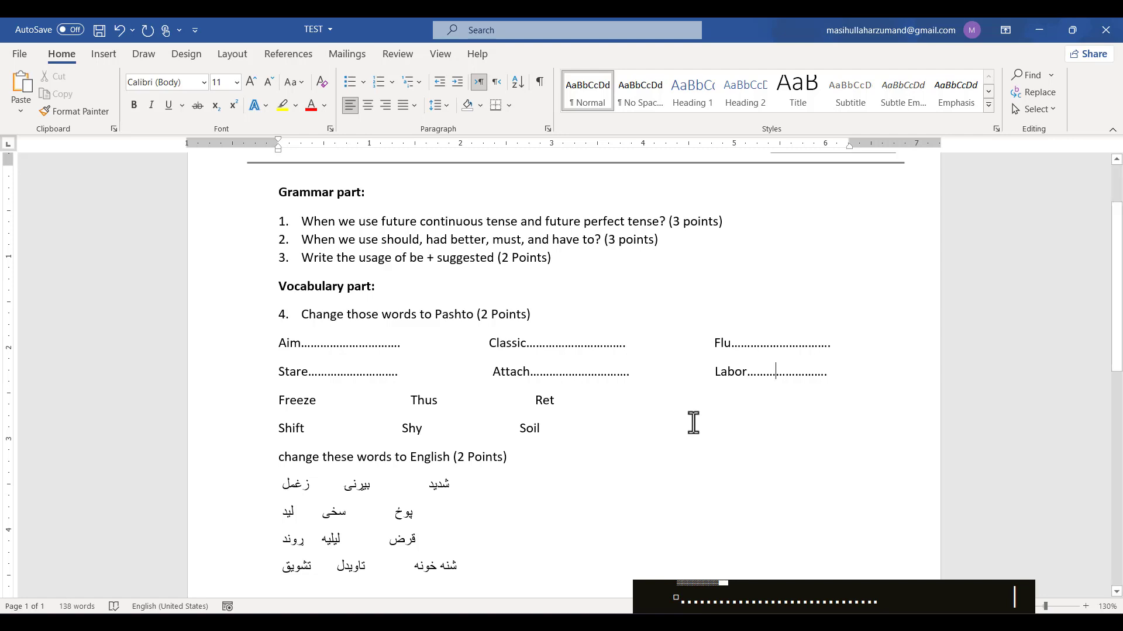
Step: Replace the gap after "Freeze" with the copied dotted line and gap, and trim the dots to end near the "Stare" line
scroll(693, 422, "down", 2)
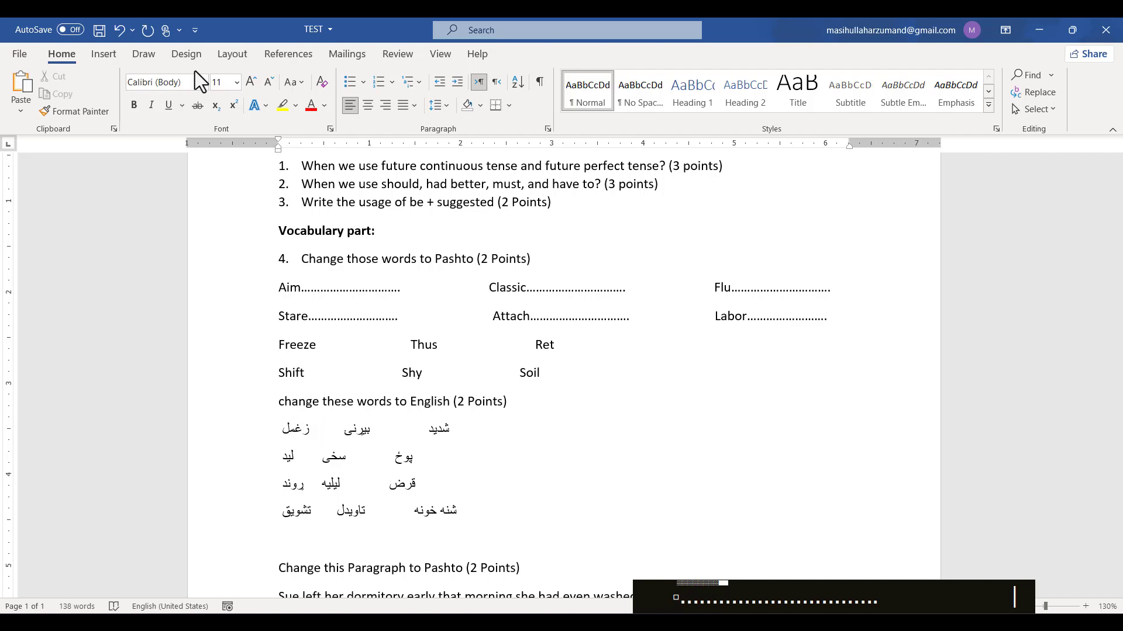
left_click_drag(317, 345, 411, 356)
key("ctrl+v")
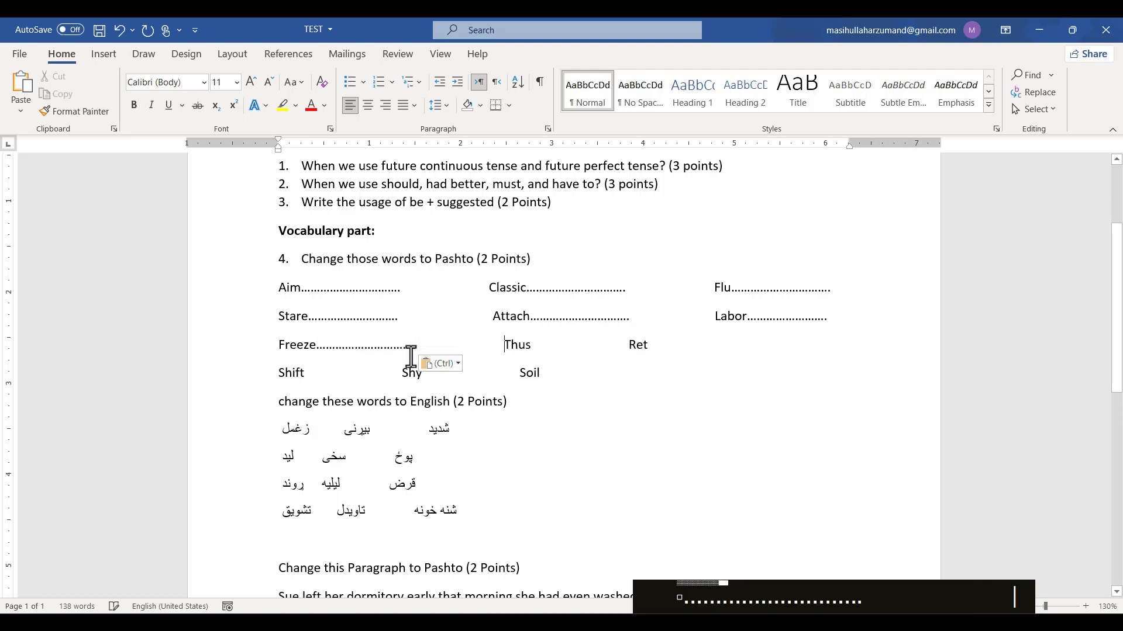
left_click(395, 352)
key("BackSpace")
key("BackSpace")
key("BackSpace")
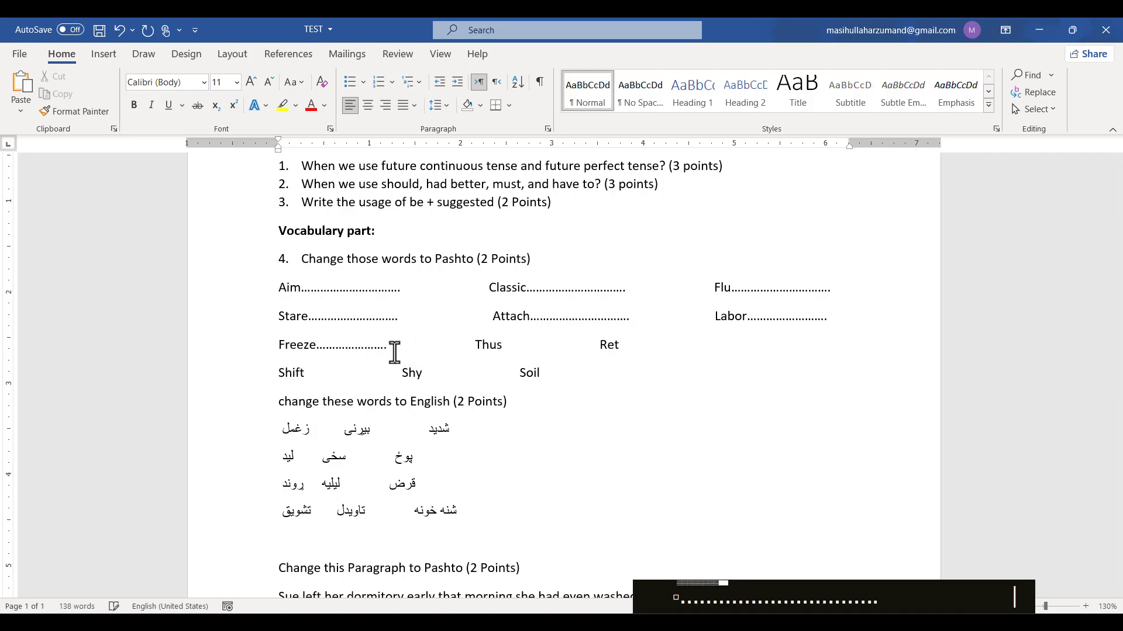
type("..")
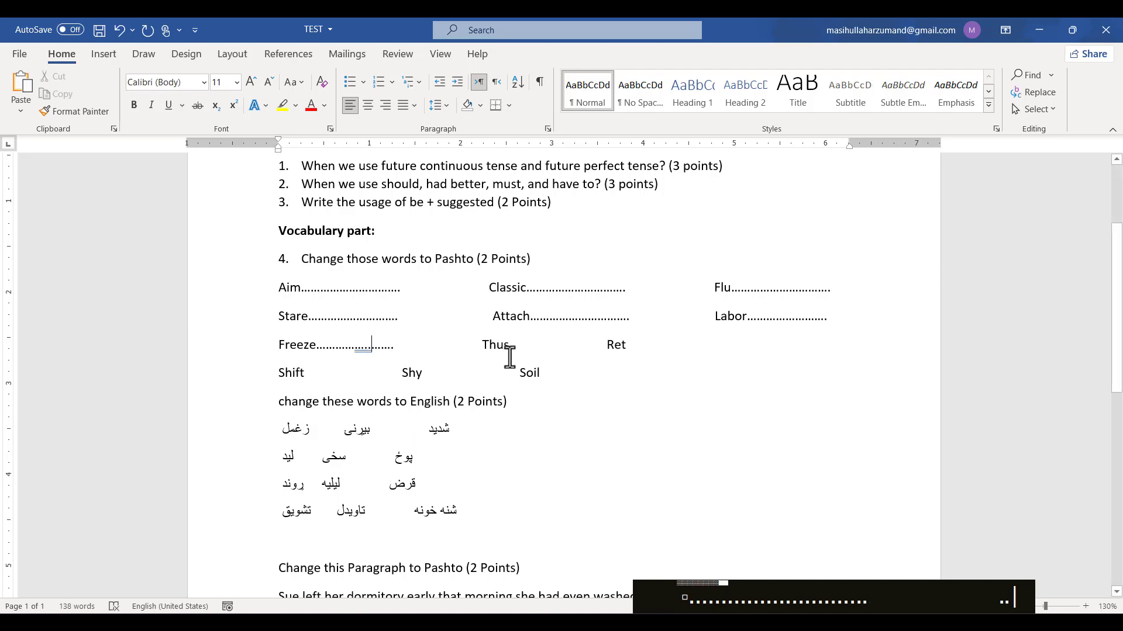
Step: Paste the copied dotted line and gap after "Thus", and the dotted line after "Ret"
left_click_drag(510, 357, 562, 353)
key("ctrl+v")
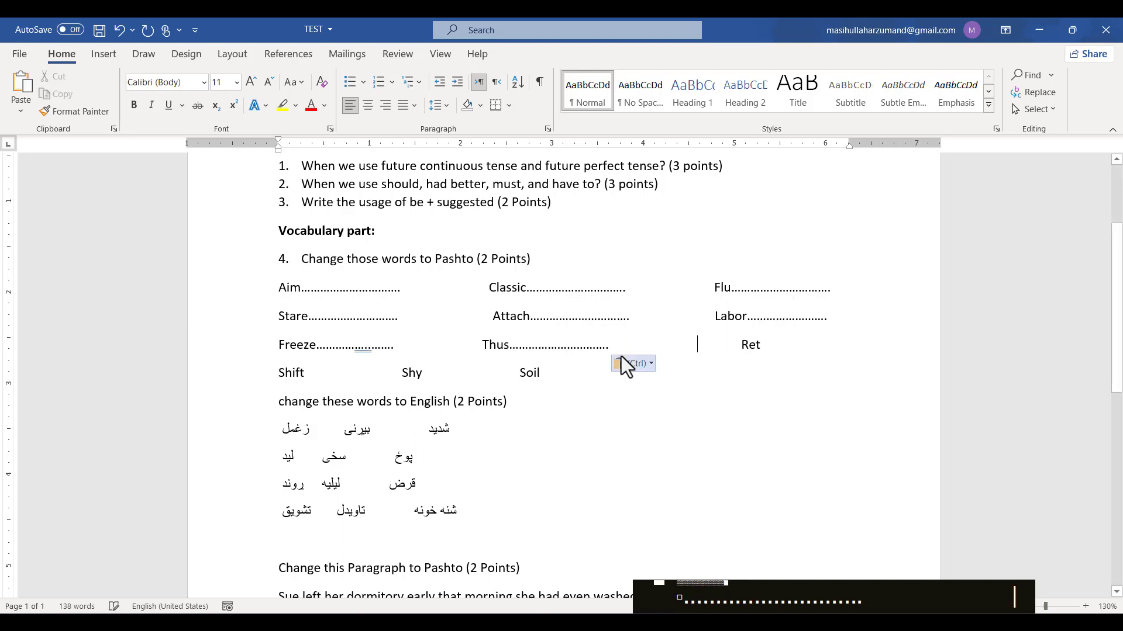
double_click(776, 349)
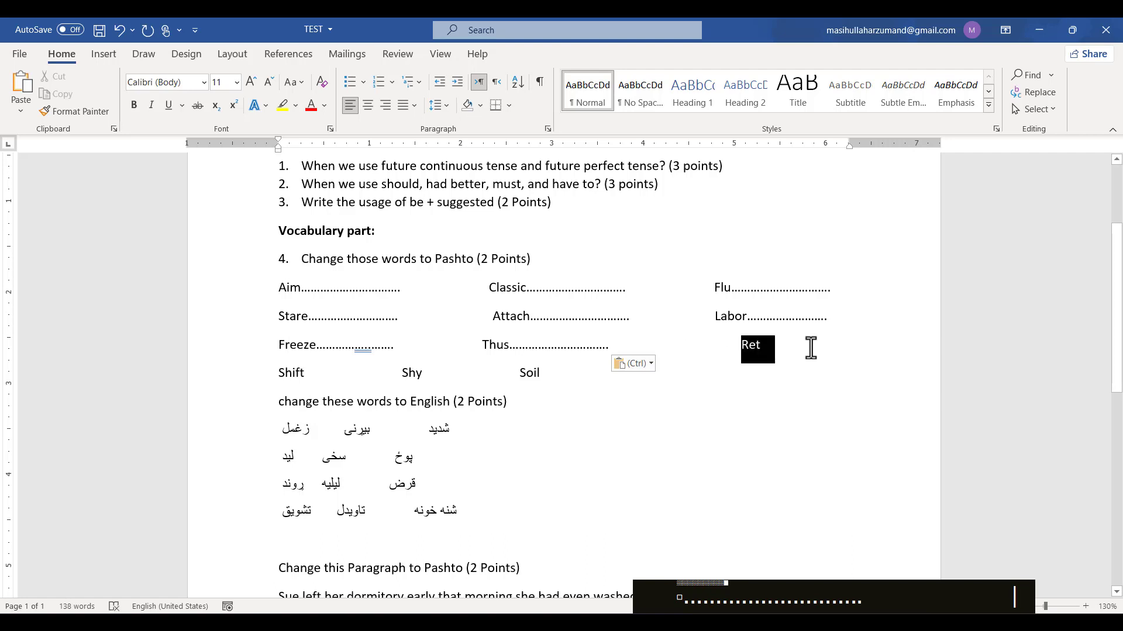
left_click(760, 349)
key("ctrl+v")
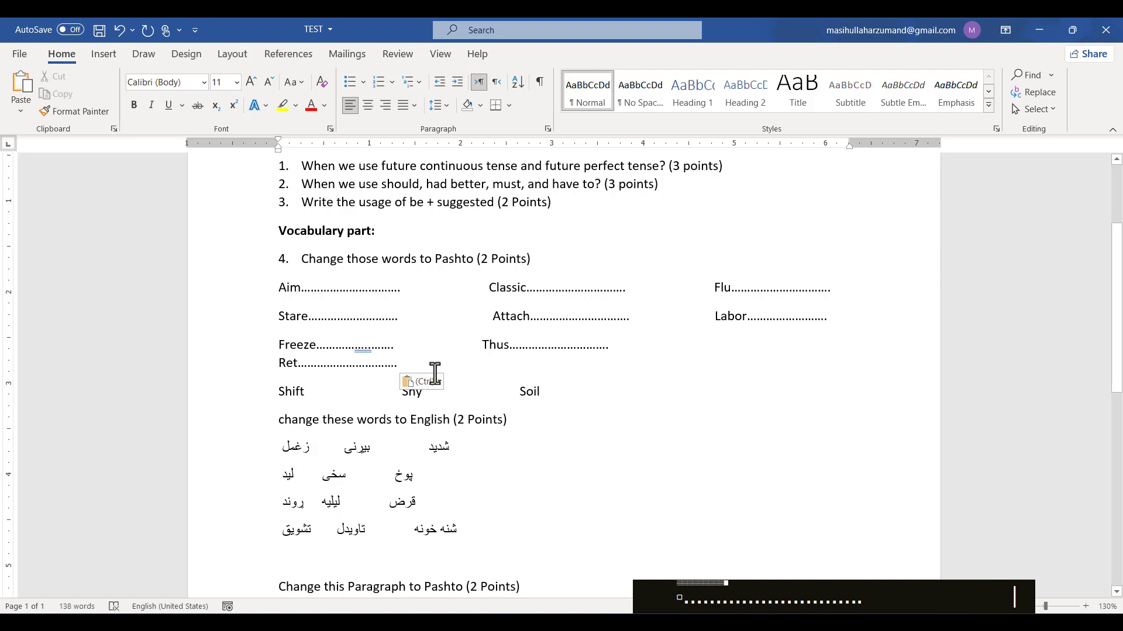
Step: Remove spaces before "Attach" and "Classic" so that both words line up above "Thus"
left_click(440, 346)
left_click(461, 318)
key("BackSpace")
key("BackSpace")
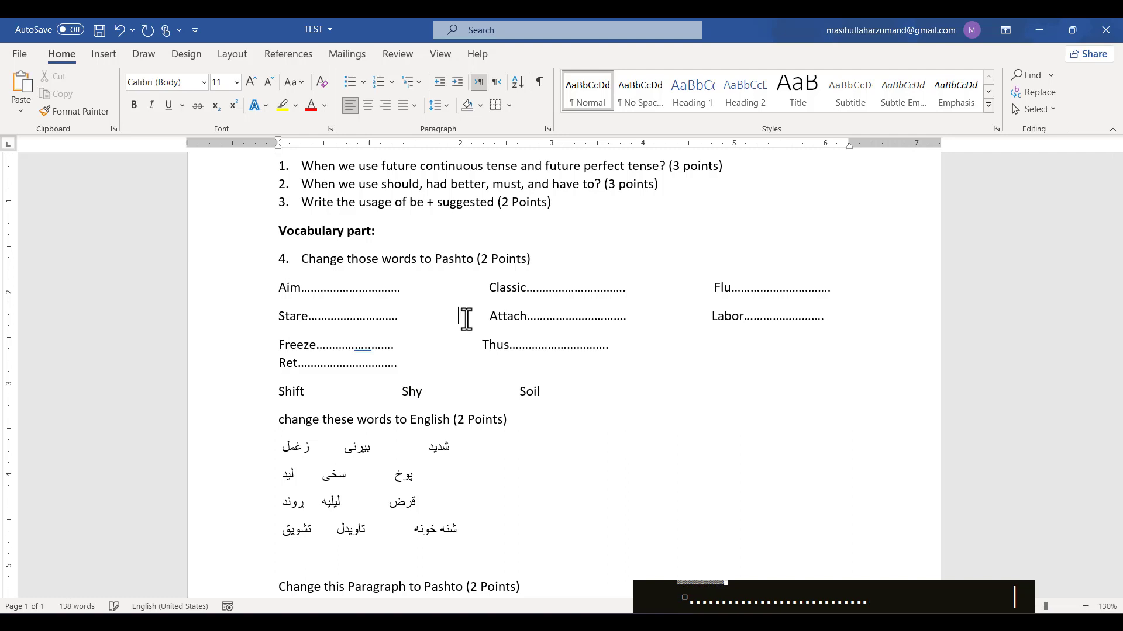
key("BackSpace")
left_click(465, 292)
key("BackSpace")
key("BackSpace")
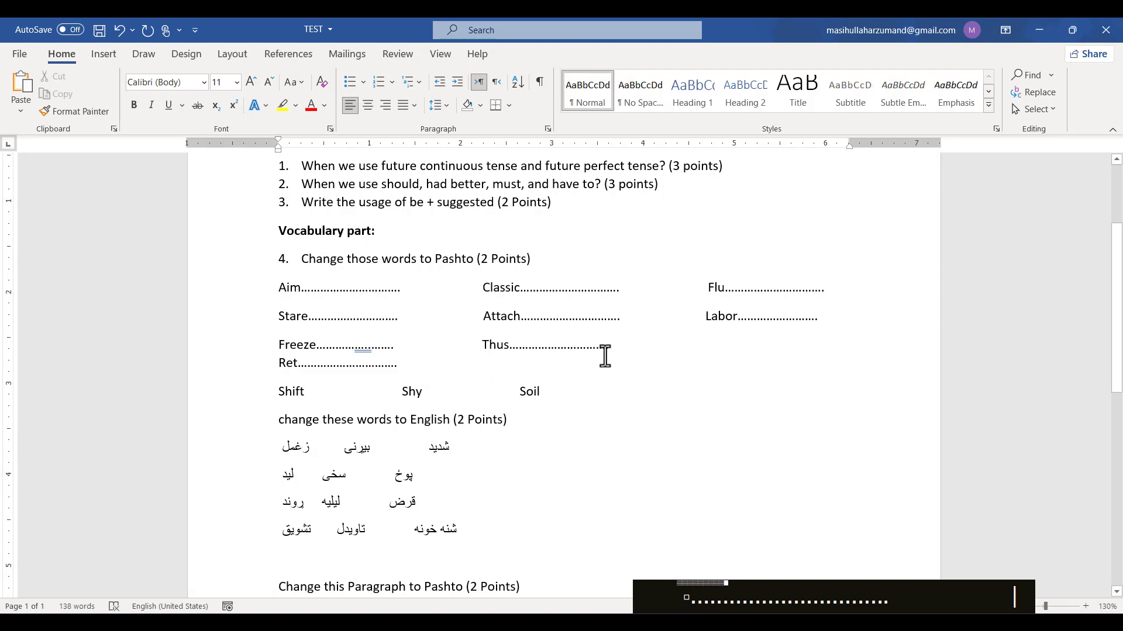
Step: Narrow the gap between "Thus" and "Ret" so "Ret" fits on the "Freeze" row, and line "Thus" up under "Attach"
left_click(439, 341)
key("BackSpace")
key("BackSpace")
key("BackSpace")
key("BackSpace")
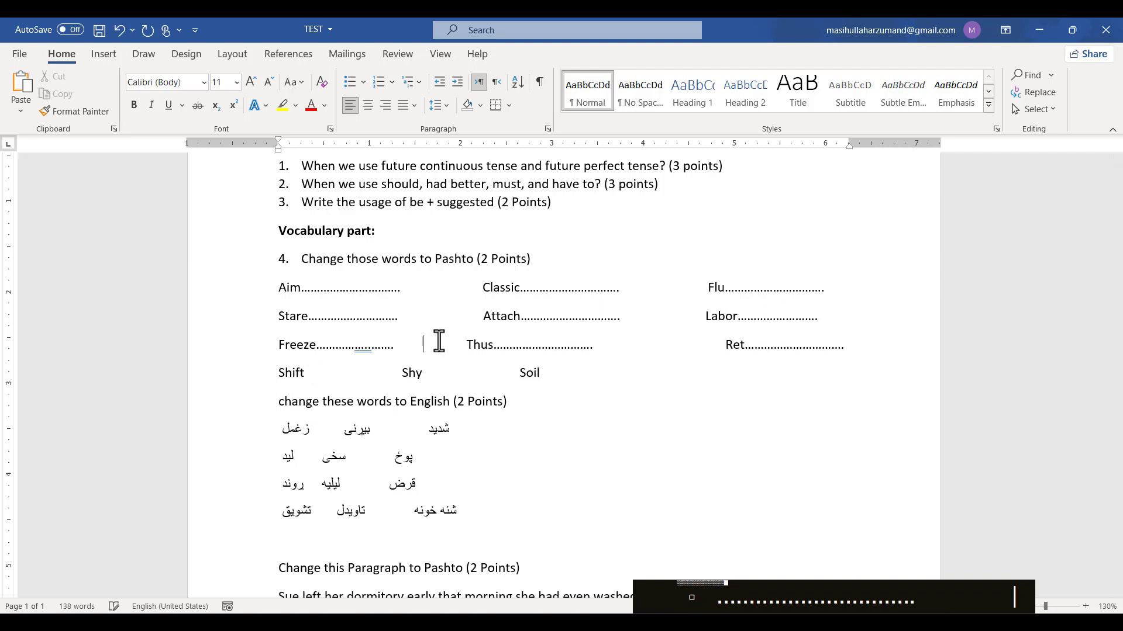
key("BackSpace")
key("BackSpace")
key("BackSpace")
key("BackSpace")
key("BackSpace")
key("BackSpace")
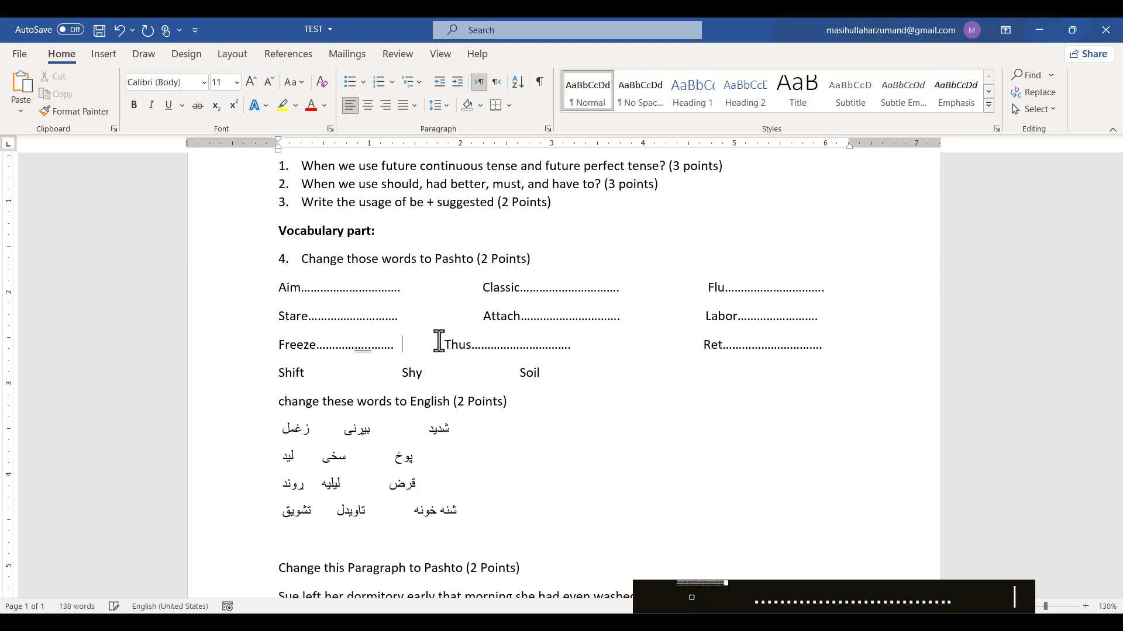
left_click_drag(608, 355, 666, 356)
key("BackSpace")
left_click(428, 348)
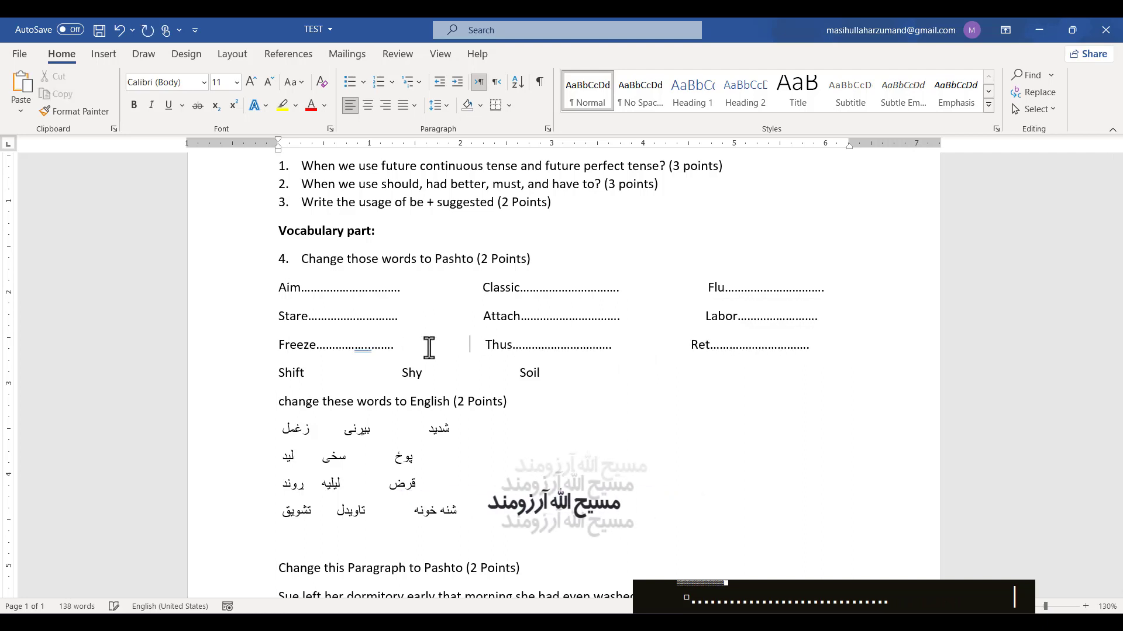
Step: Line up "Ret" under "Labor" and replace the gap after "Shift" with the copied dotted line and gap
left_click(671, 359)
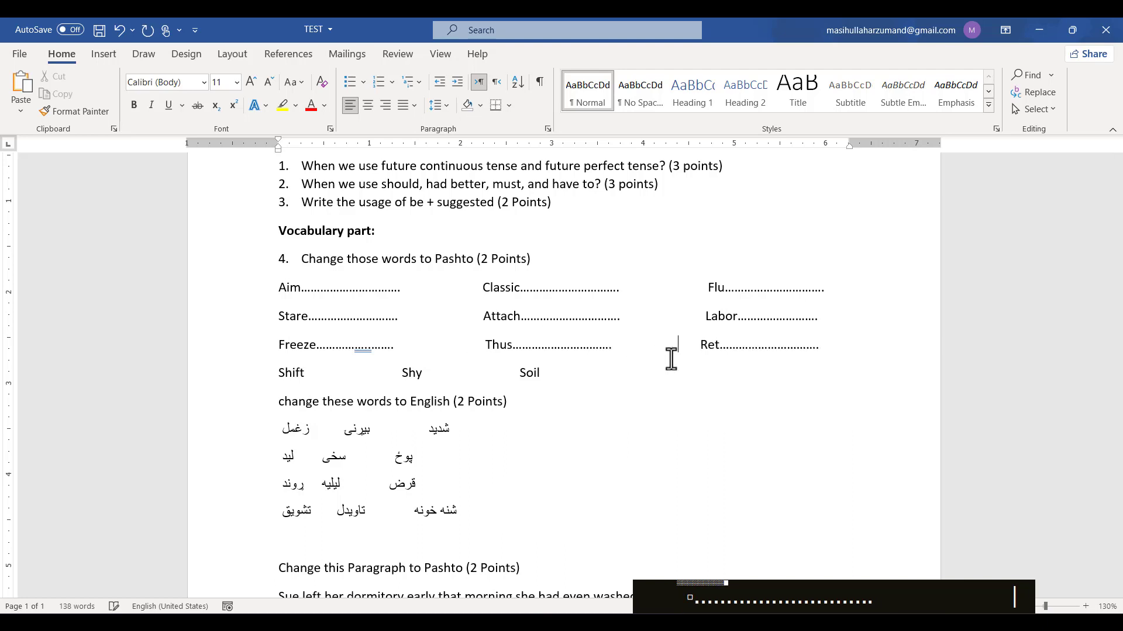
key("BackSpace")
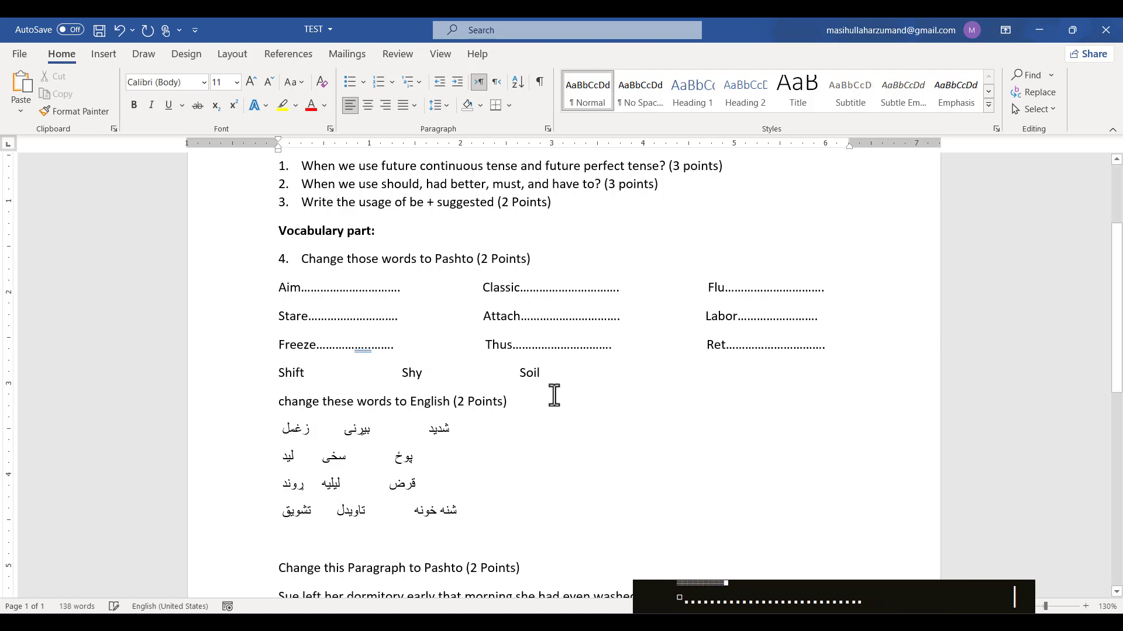
left_click_drag(305, 377, 409, 377)
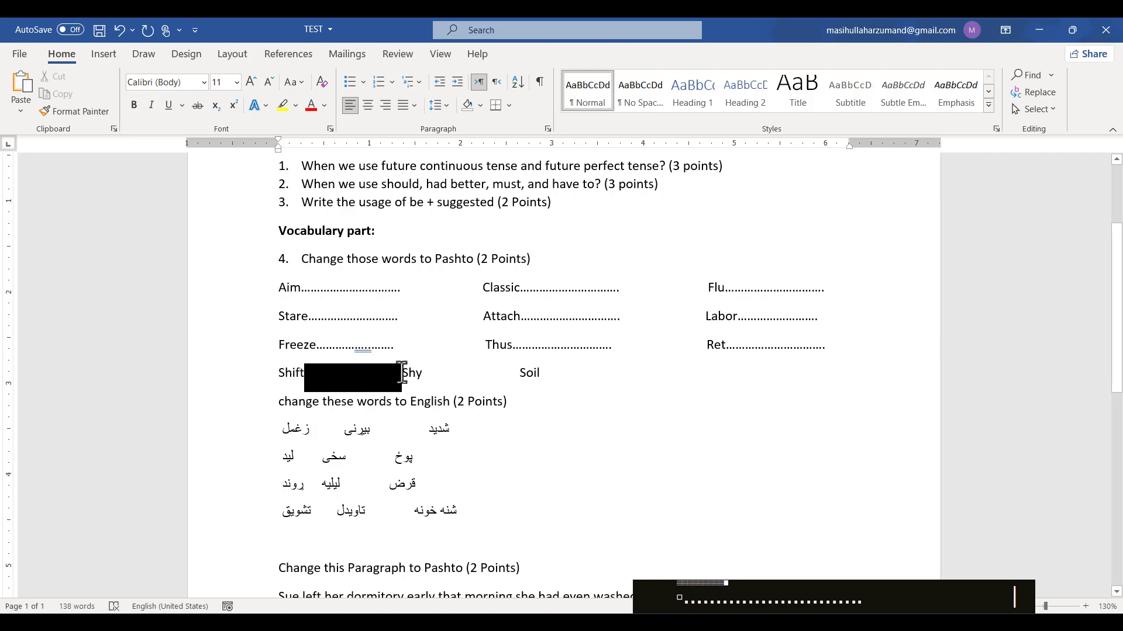
key("ctrl+v")
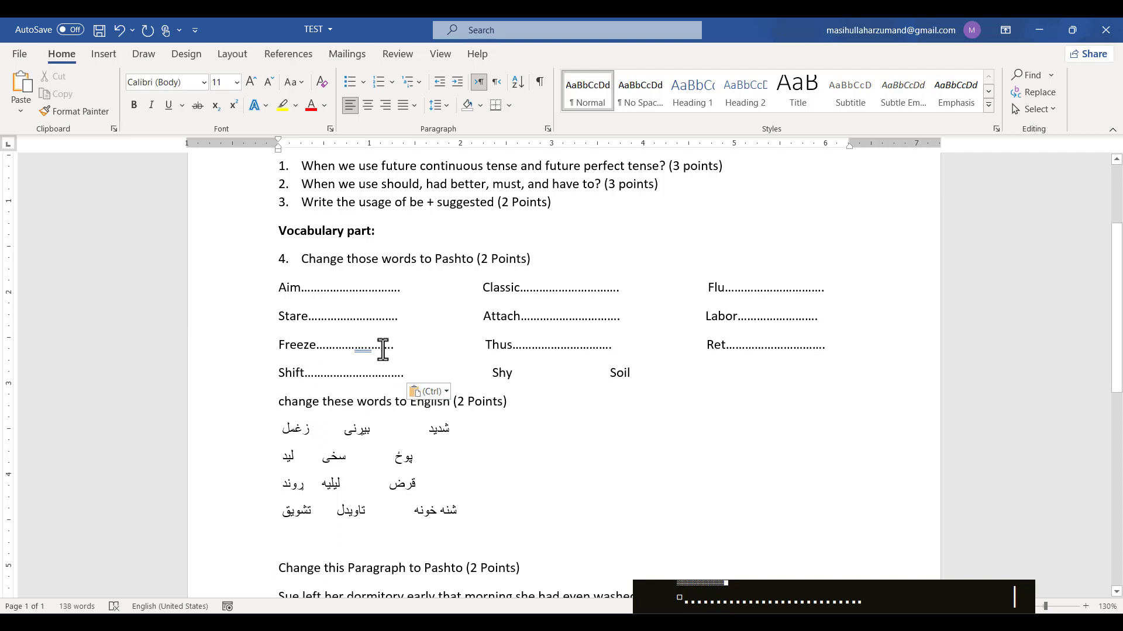
Step: Extend the dotted lines after "Freeze" and "Stare" so they end level with the "Aim" line
left_click(383, 346)
type(".")
left_click(380, 313)
type(".")
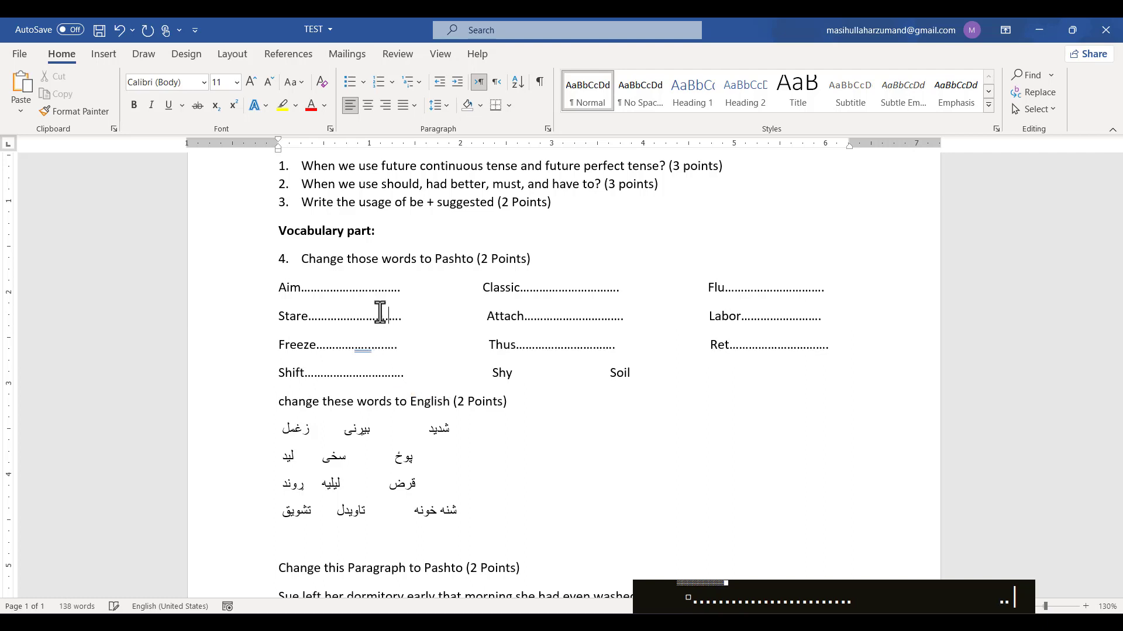
left_click(376, 349)
type(".")
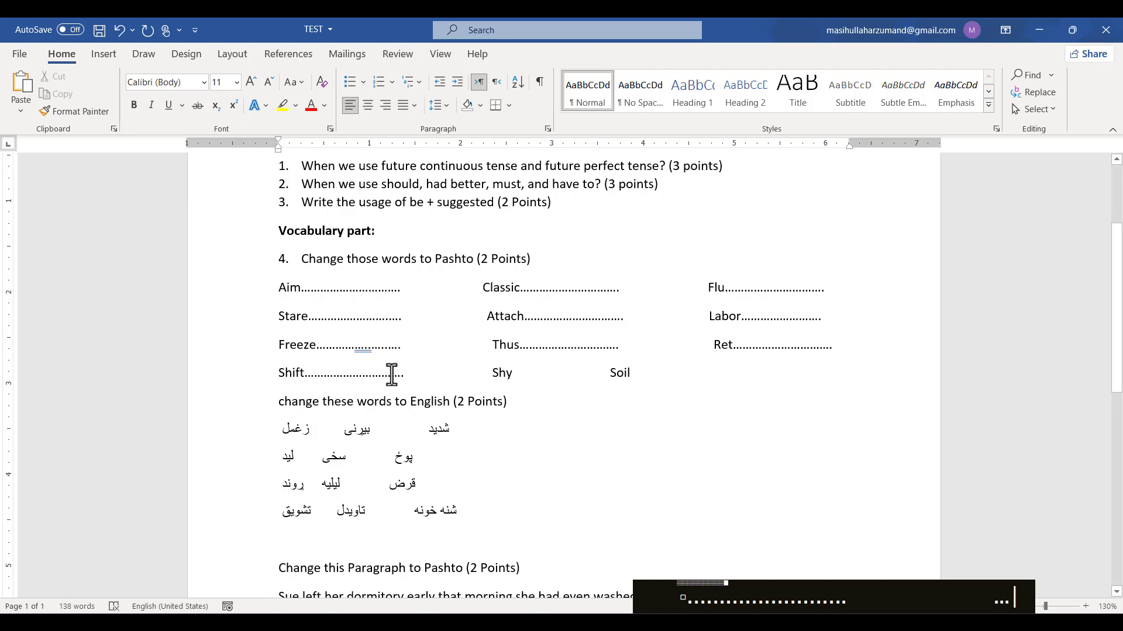
Step: Adjust the spaces before "Thus", "Classic" and "Shy" so the second-column words line up with "Attach"
key("BackSpace")
left_click(474, 289)
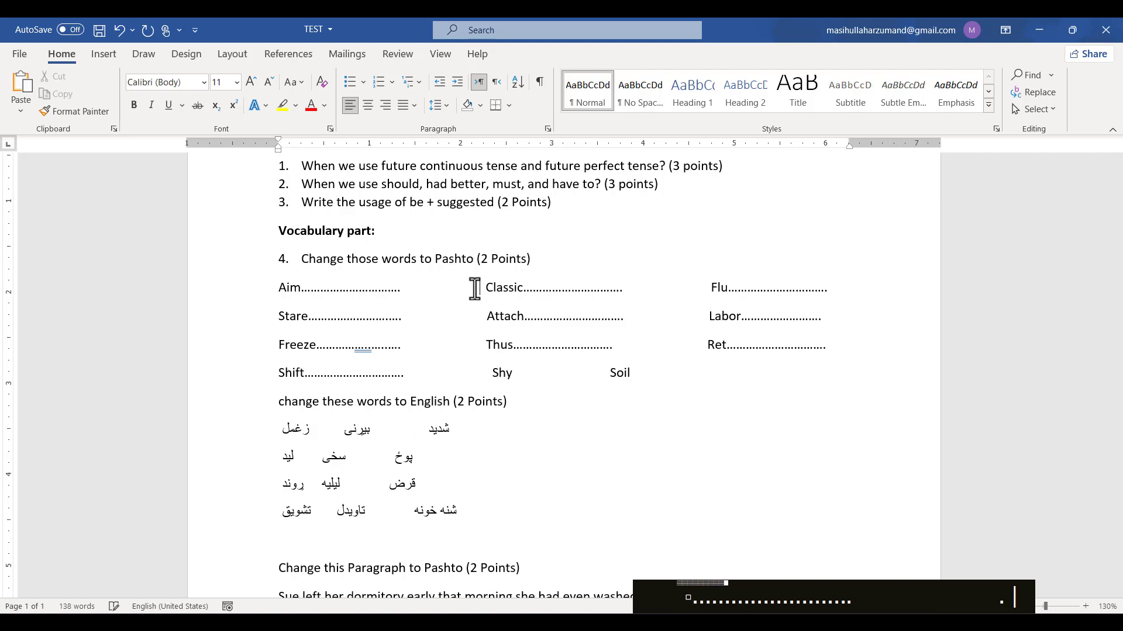
left_click(474, 379)
key("BackSpace")
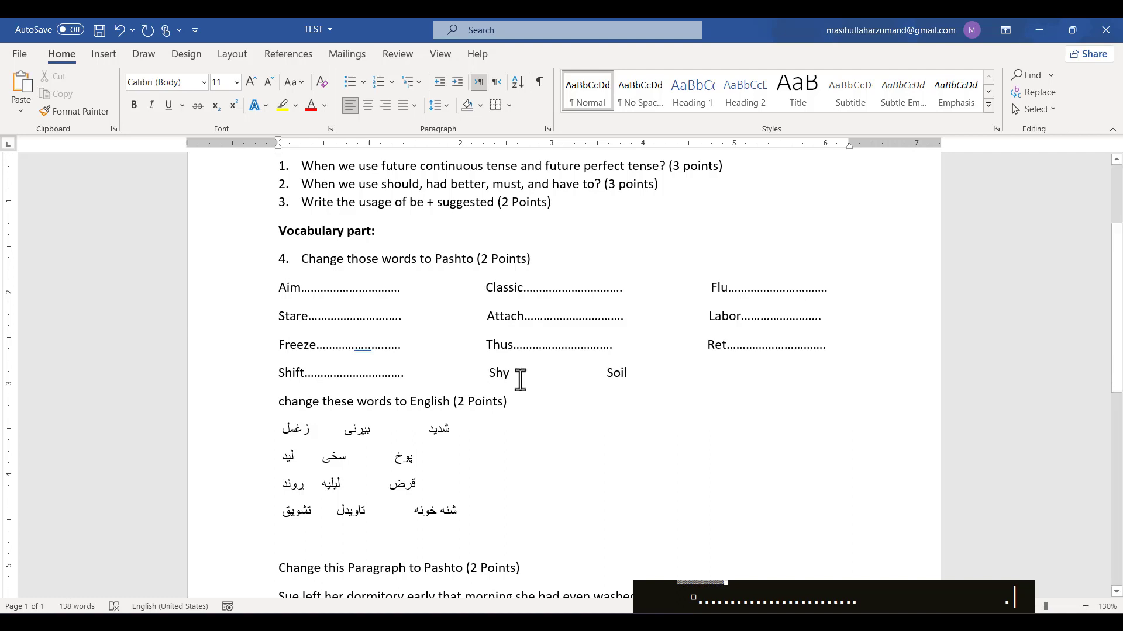
Step: Replace the gap after "Shy" with a dotted line and extend the "Thus" and "Shy" dots to end near the "Attach" line
left_click_drag(510, 379, 586, 377)
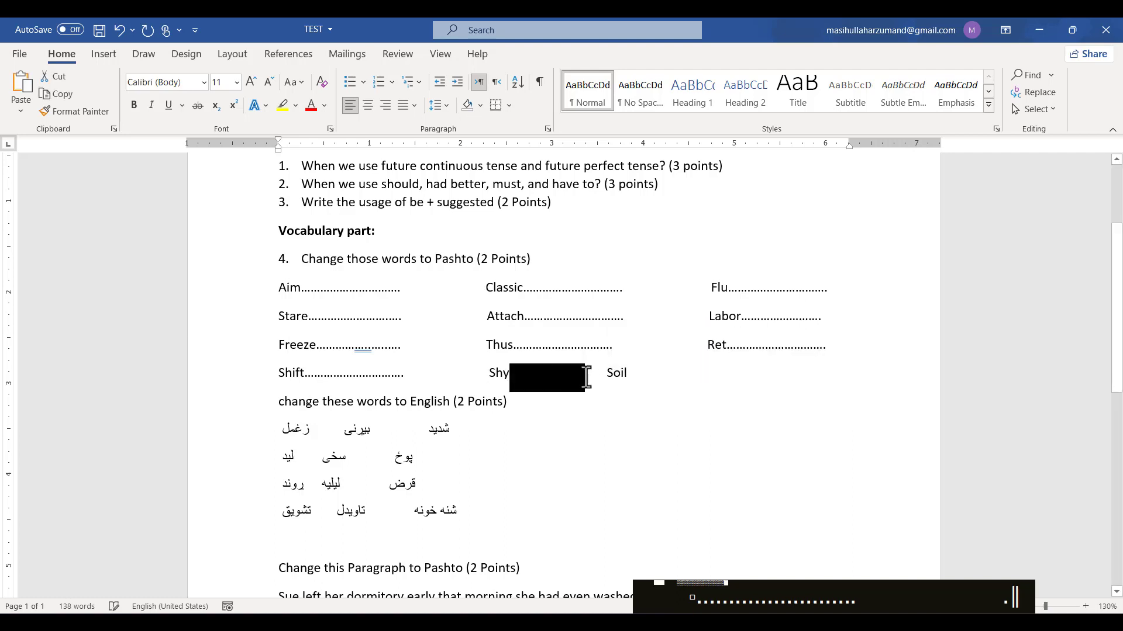
type("............................")
type("...")
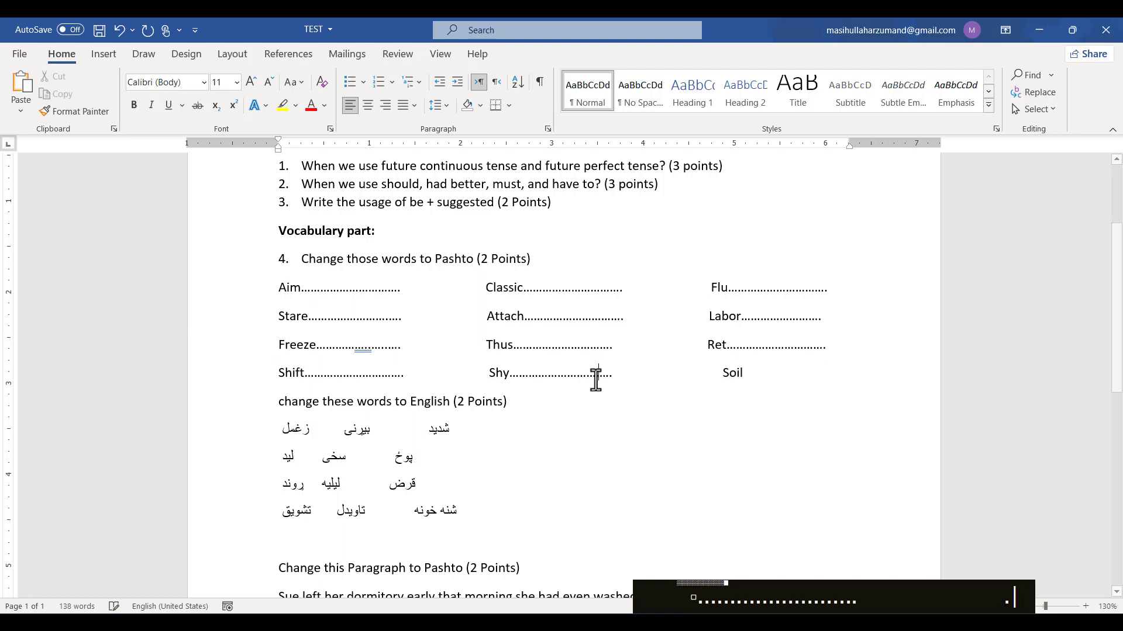
left_click(594, 346)
type("..")
left_click(605, 379)
type(".....")
Step: Narrow the gaps before "Soil" and "Ret" to align the third column, and add the dotted line after "Soil"
mouse_move(725, 375)
left_mouse_down()
mouse_move(660, 377)
mouse_move(712, 380)
left_mouse_up()
key("BackSpace")
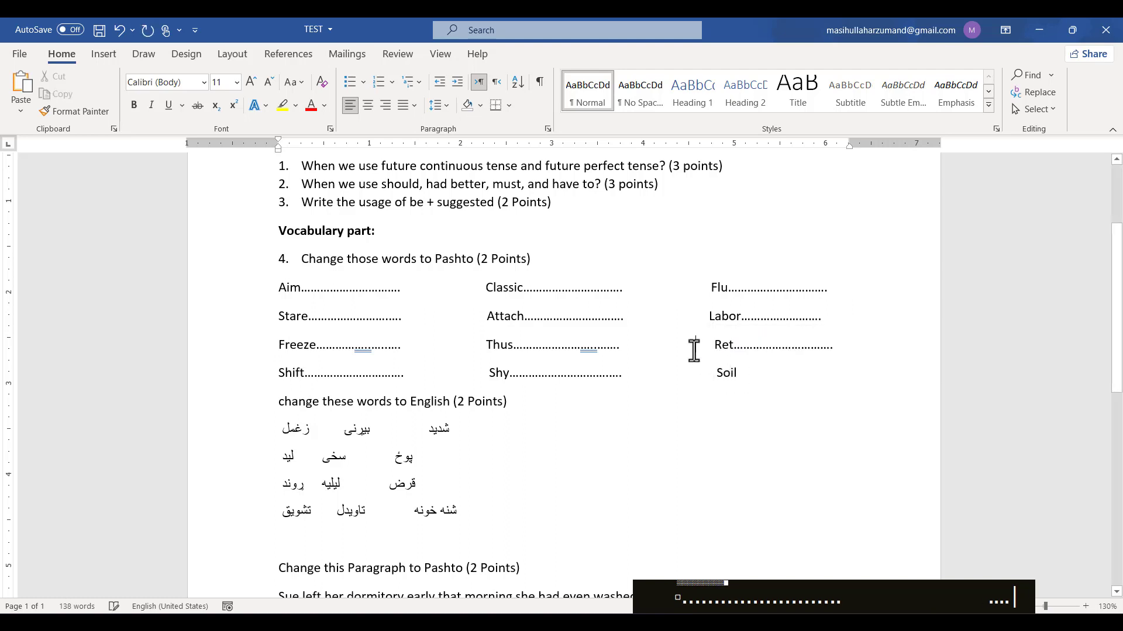
left_click_drag(736, 378, 776, 379)
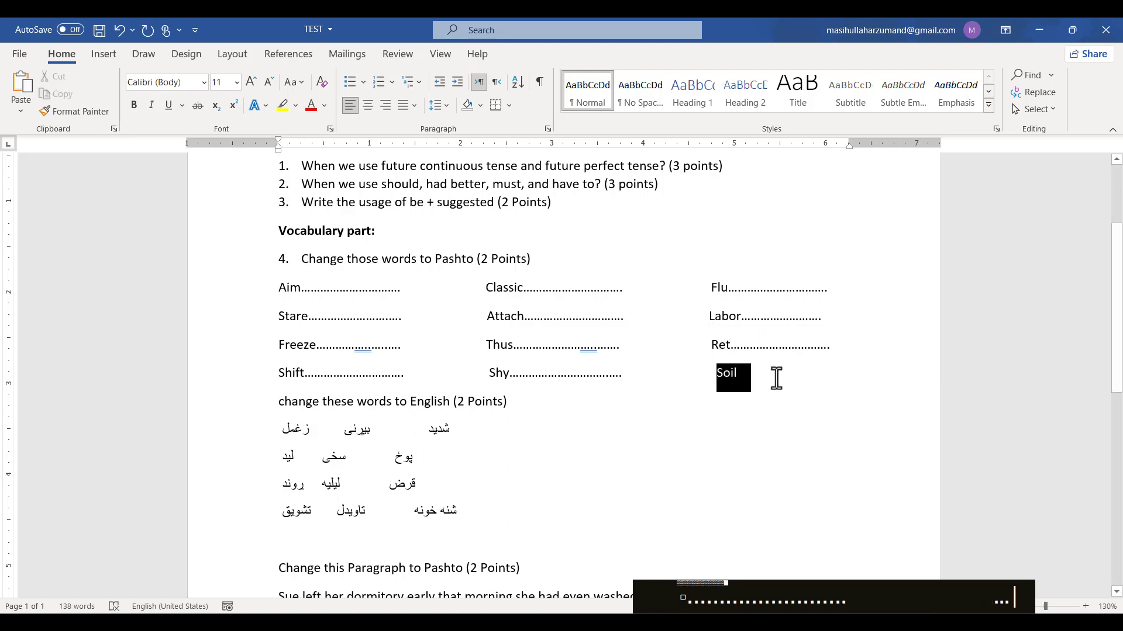
type("Soil..............................")
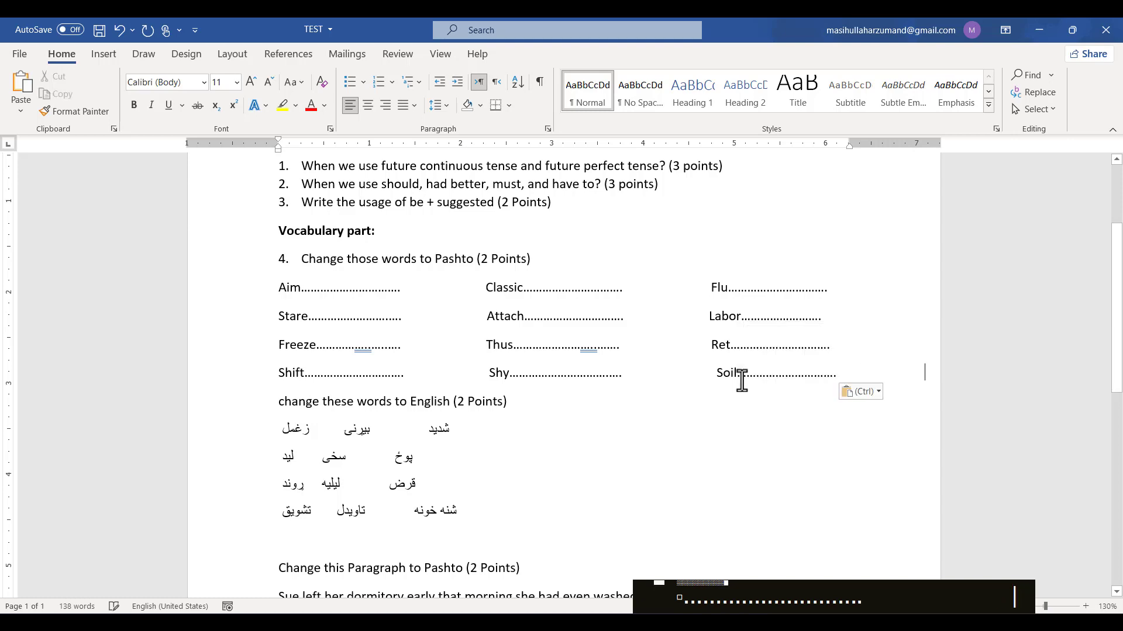
Step: Add dots to the line after "Labor" so it ends near the "Flu" and "Ret" lines
left_click(800, 321)
type("..")
scroll(800, 320, "down", 5, "ctrl")
scroll(799, 320, "up", 1)
scroll(800, 321, "down", 4)
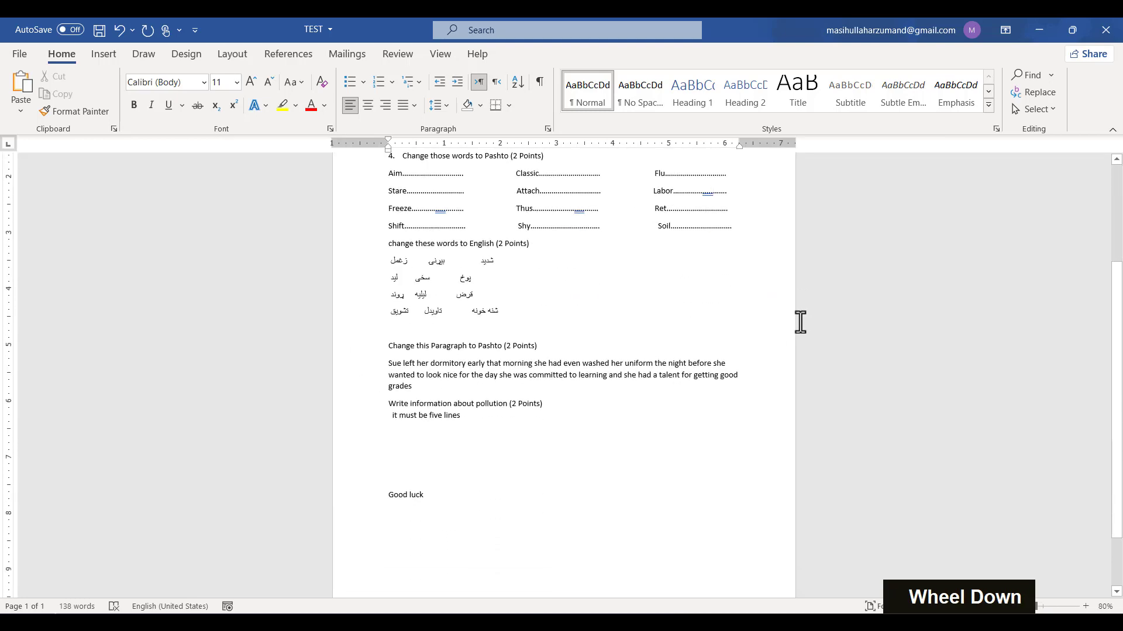
scroll(800, 322, "up", 9, "ctrl")
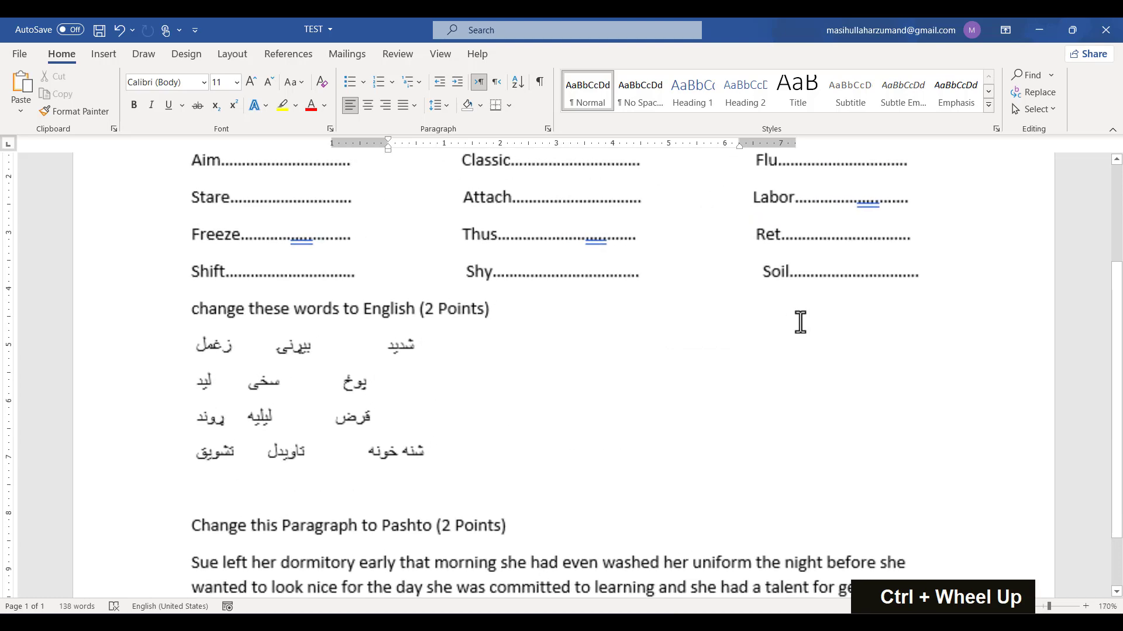
Step: Replace the dots after "Shy" with a line of underscores ending level with the "Thus" line
left_click_drag(526, 278, 649, 276)
type("______________")
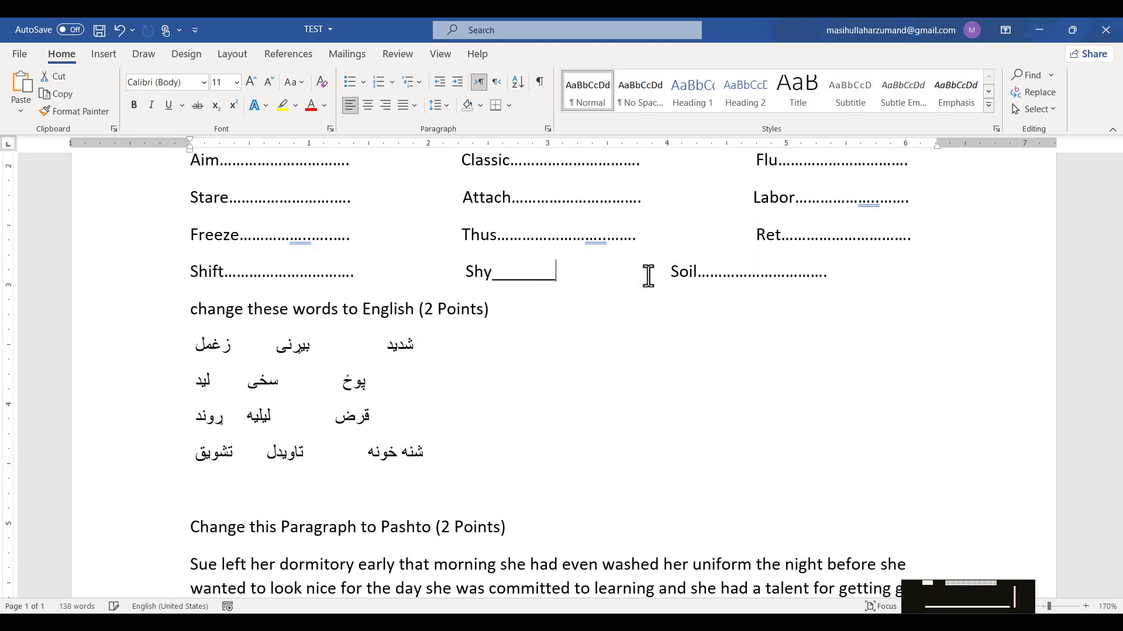
type("__________________")
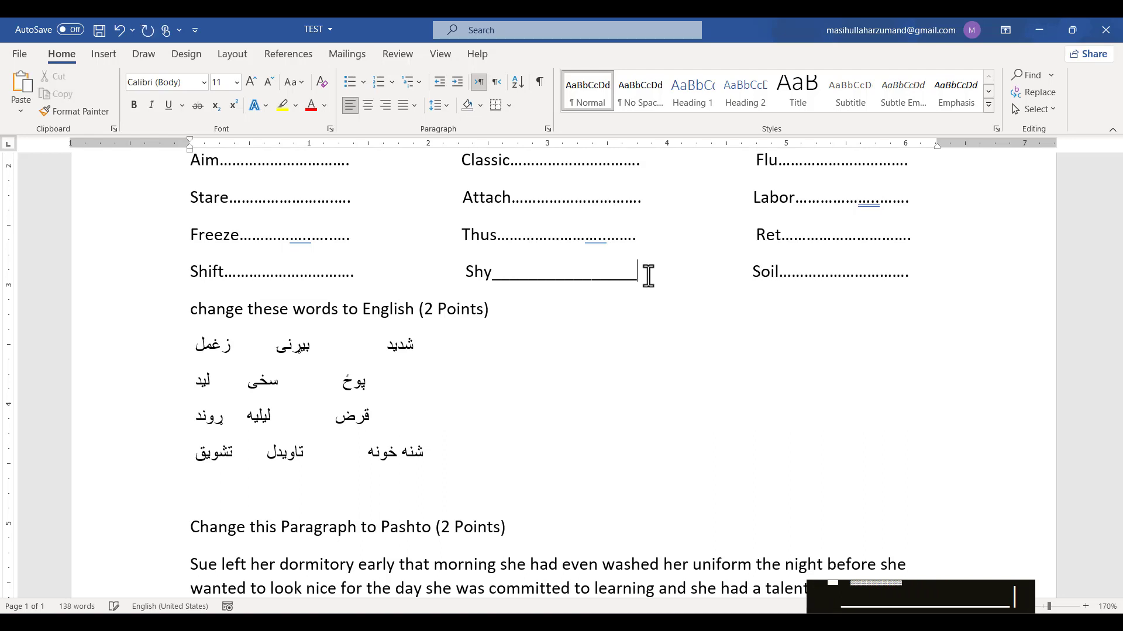
key("BackSpace")
type("_")
scroll(648, 275, "up", 2)
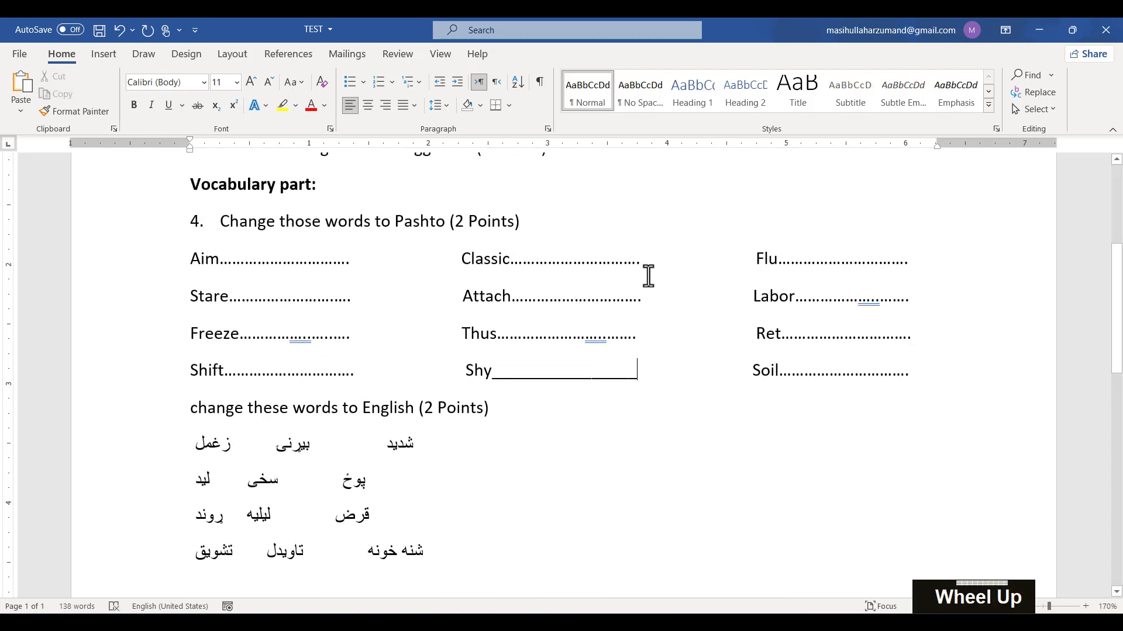
left_click(684, 387)
left_click_drag(515, 269, 642, 263)
key("ctrl+c")
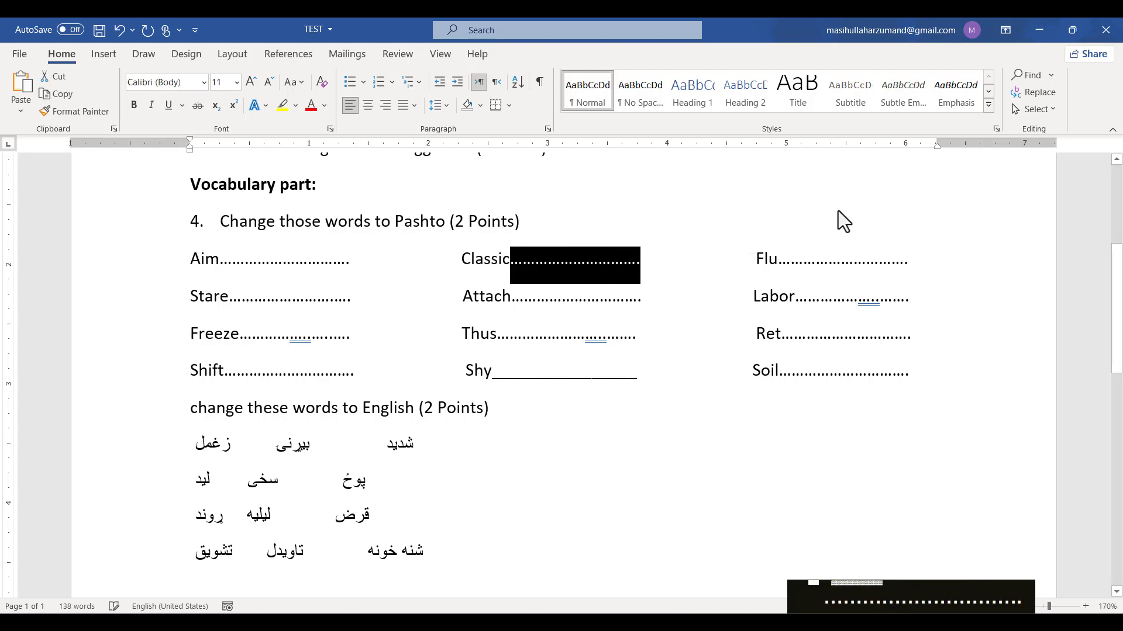
left_click(1050, 92)
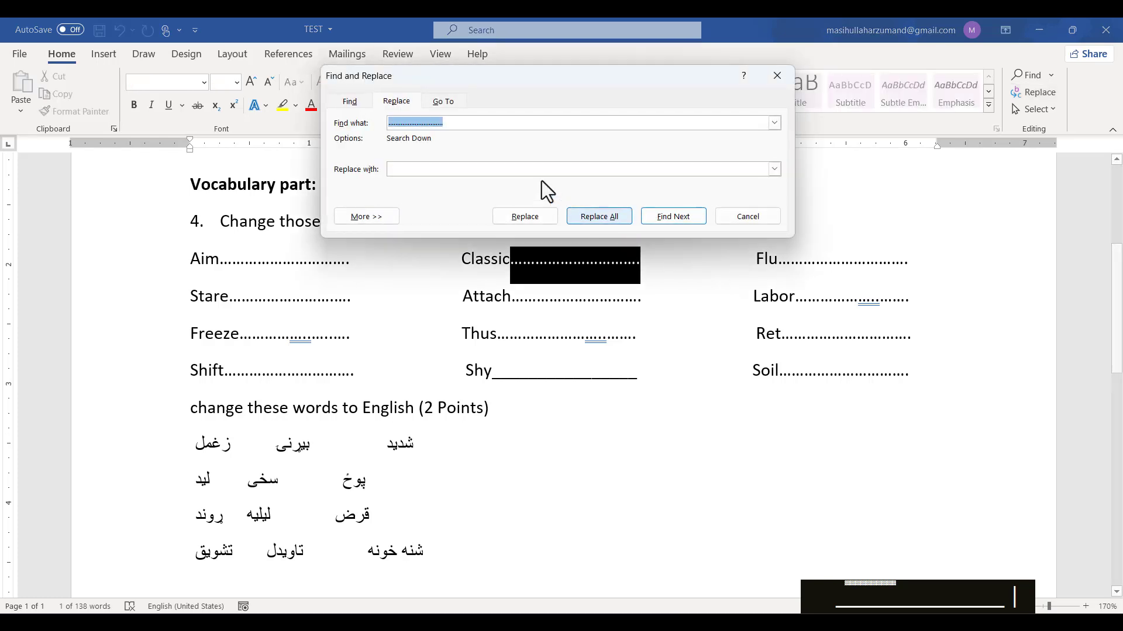
left_click(491, 169)
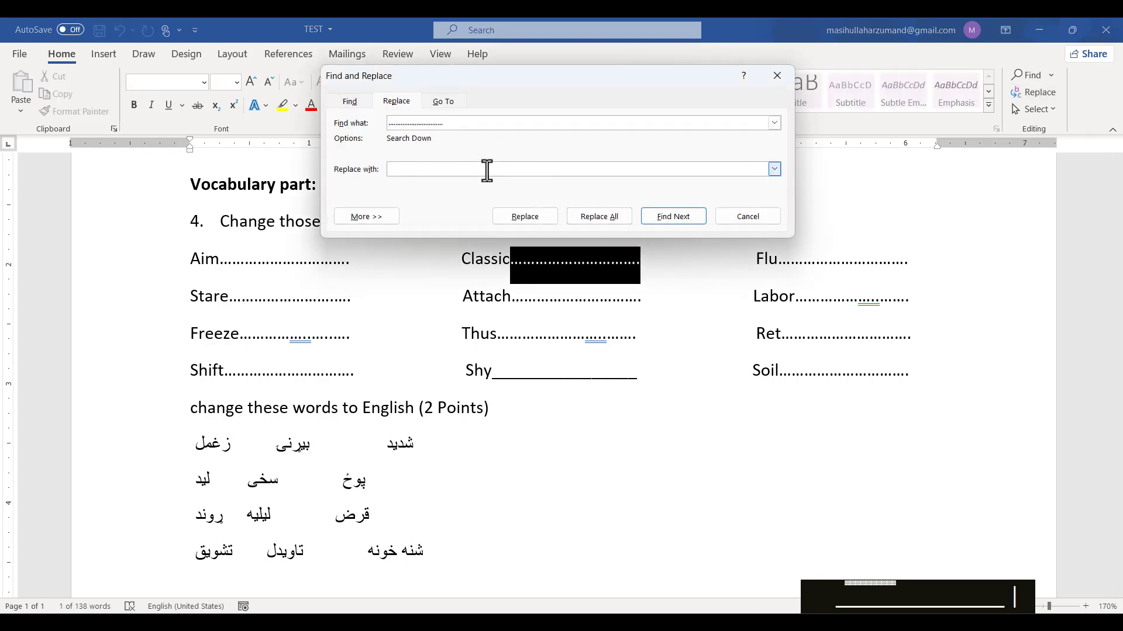
left_click(747, 218)
Step: Try replacing all dotted lines matching the one after "Classic" with the underscore line from "Shy", and undo the replacement
left_click_drag(490, 385, 647, 387)
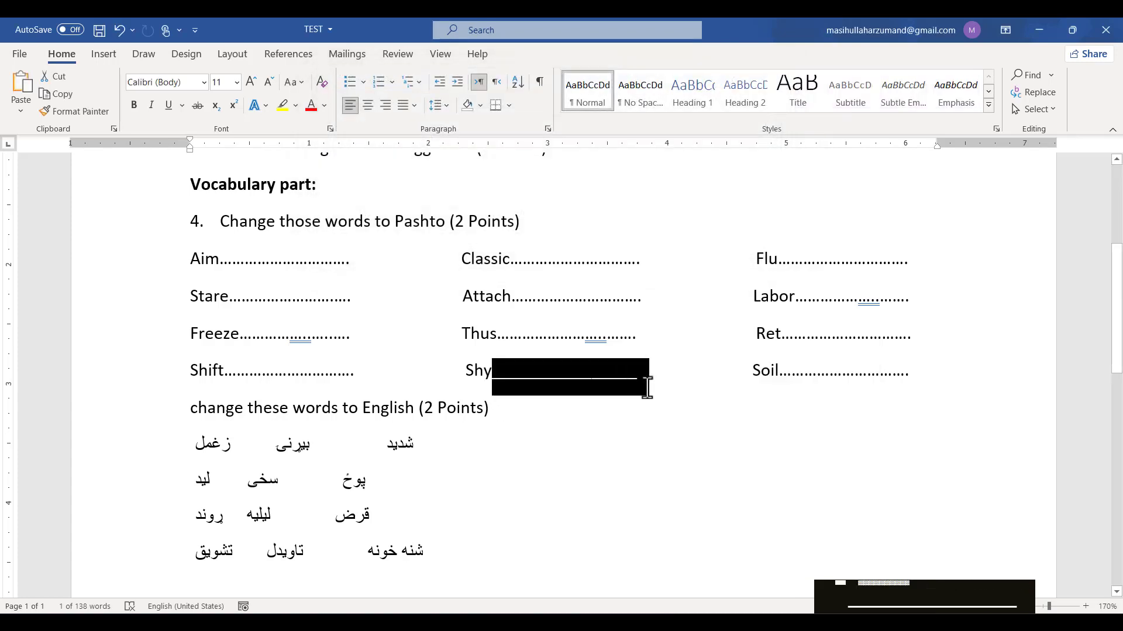
left_click_drag(510, 265, 642, 264)
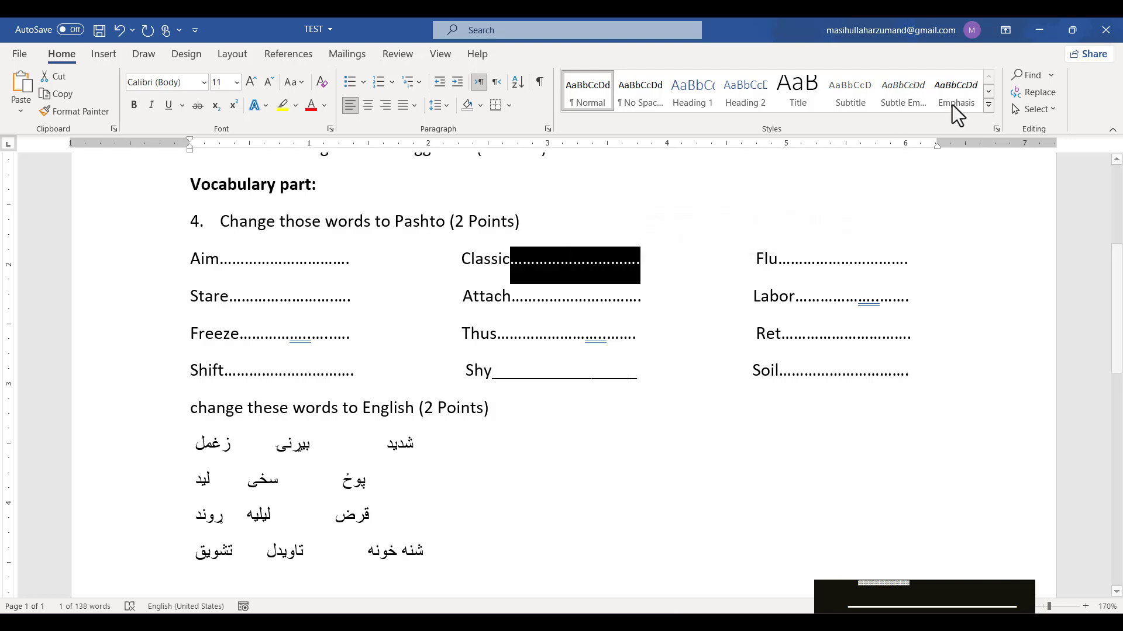
left_click(1033, 92)
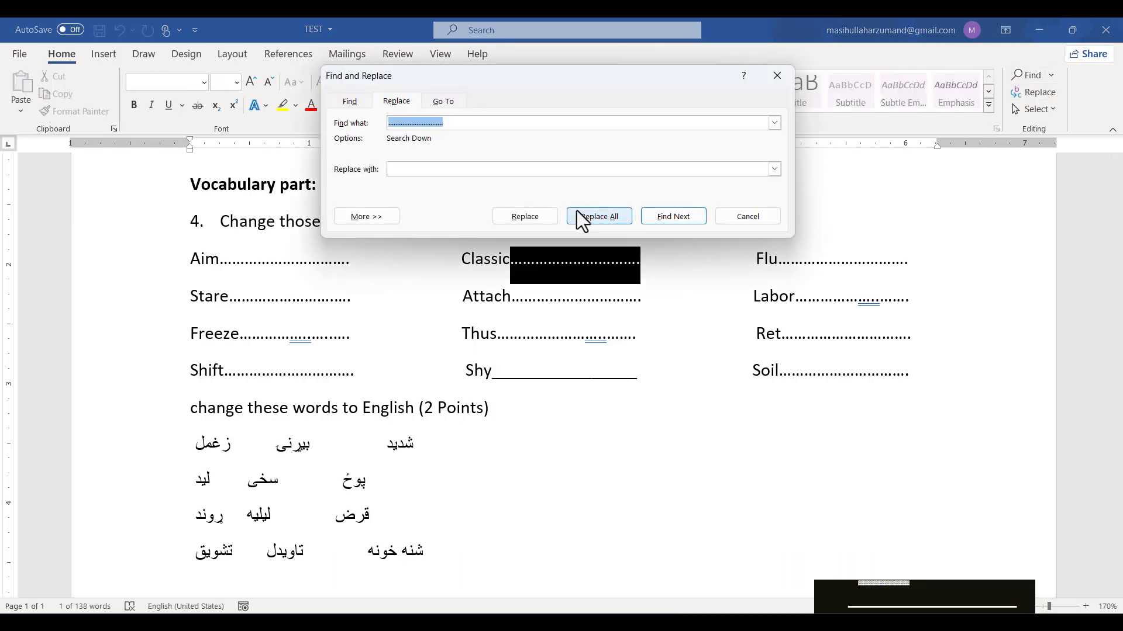
left_click(512, 171)
key("ctrl+v")
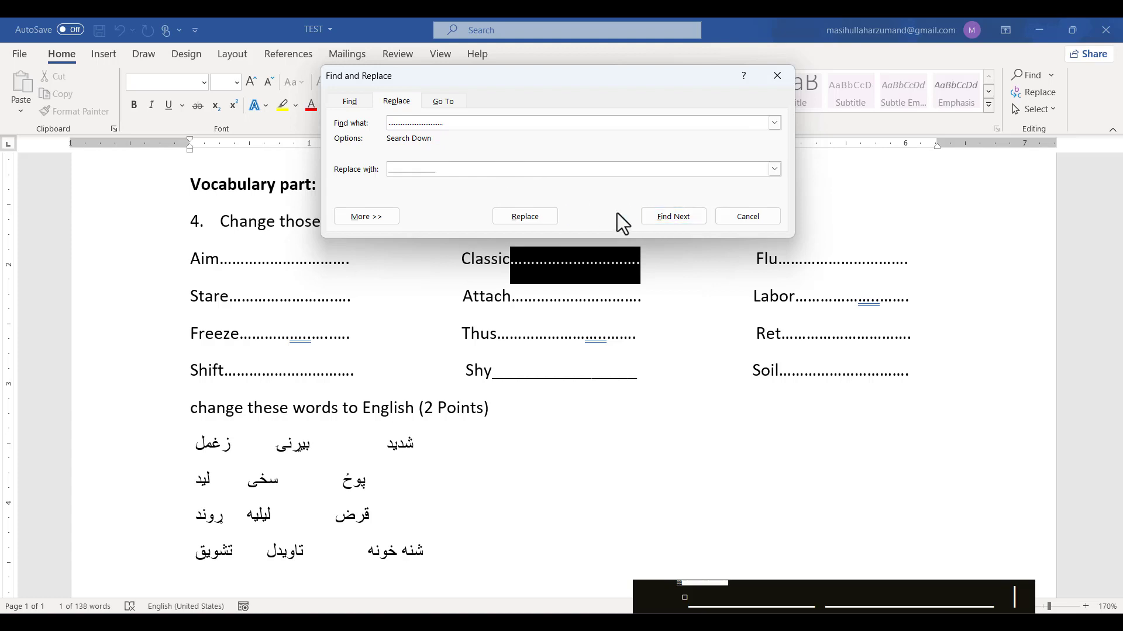
left_click(616, 215)
left_click(589, 366)
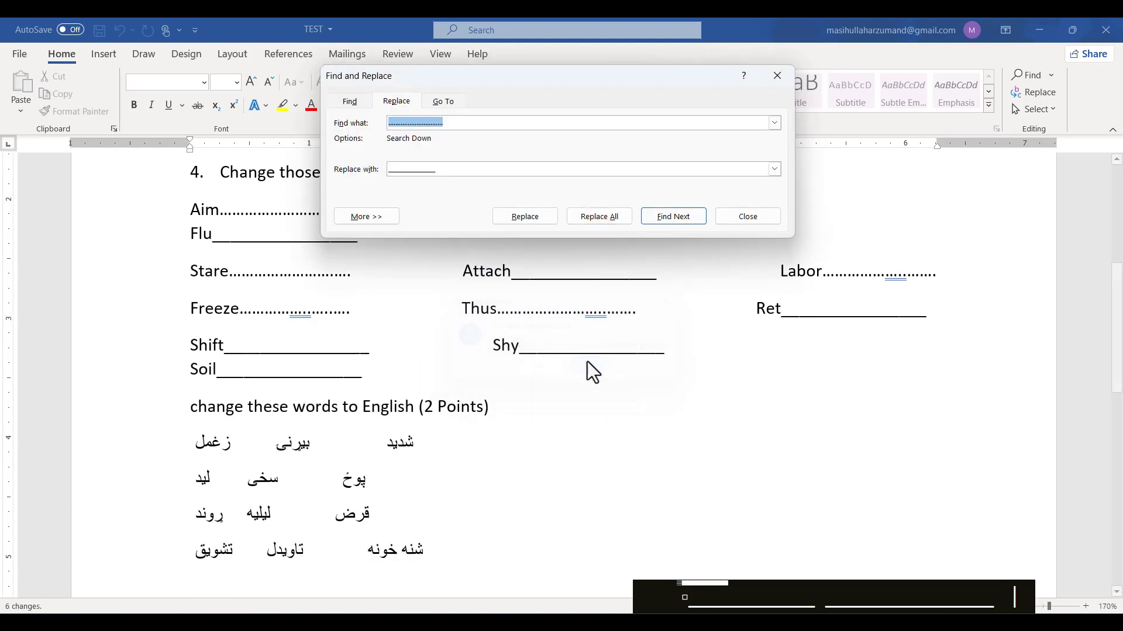
left_click(748, 216)
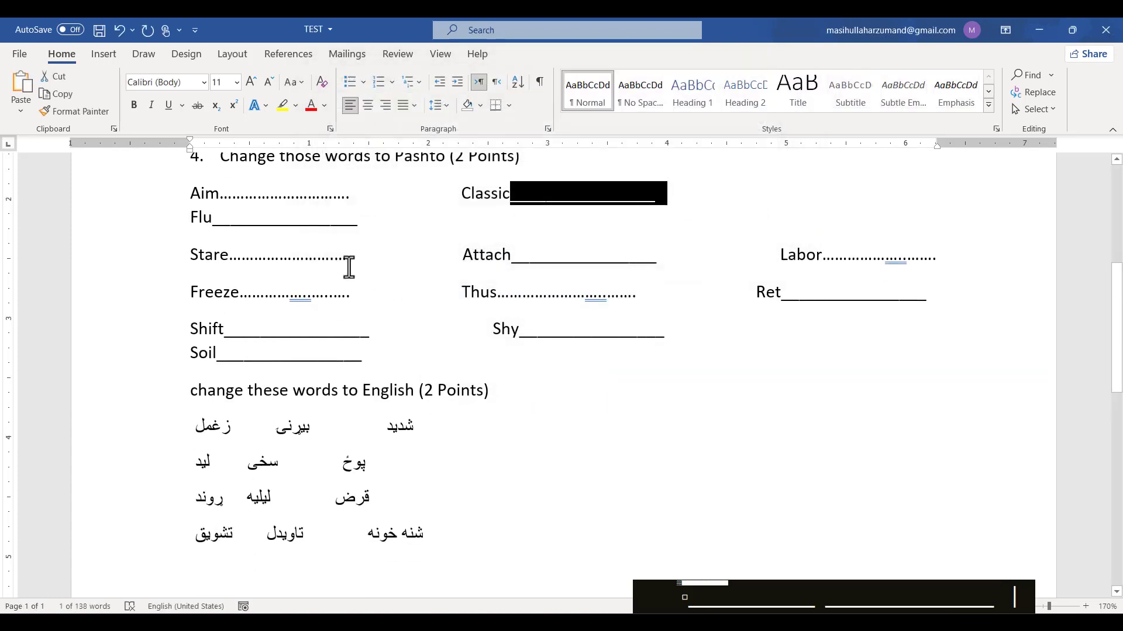
key("ctrl+z")
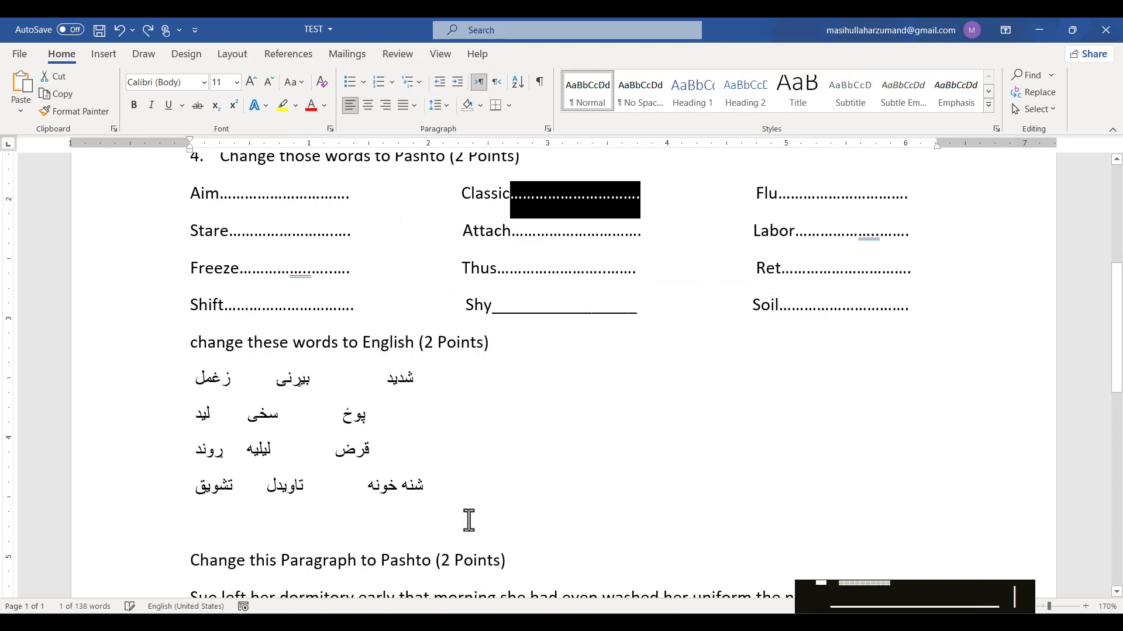
Step: Apply numbering to the line "change these words to English (2 Points)" so it continues the question list as 5
left_click(572, 374)
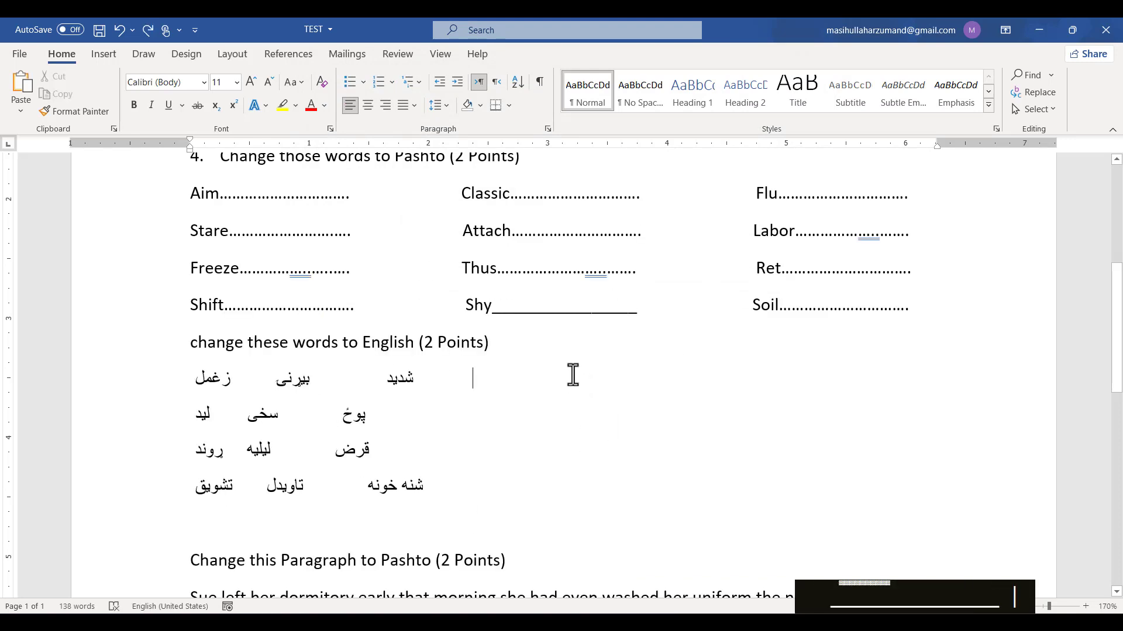
scroll(321, 381, "up", 3)
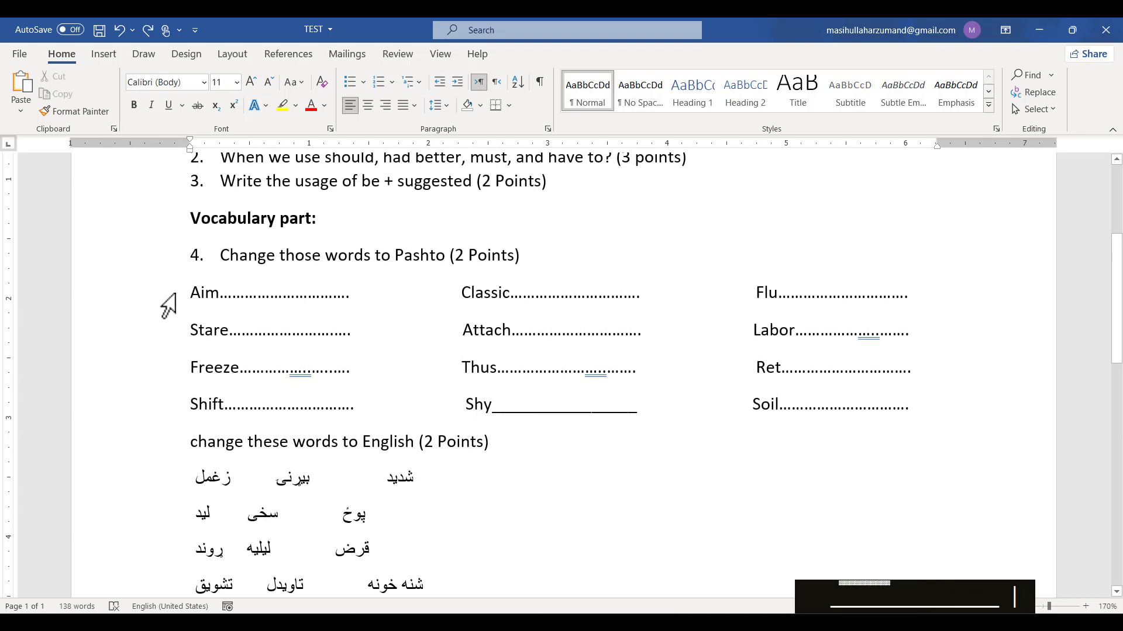
scroll(210, 468, "down", 3)
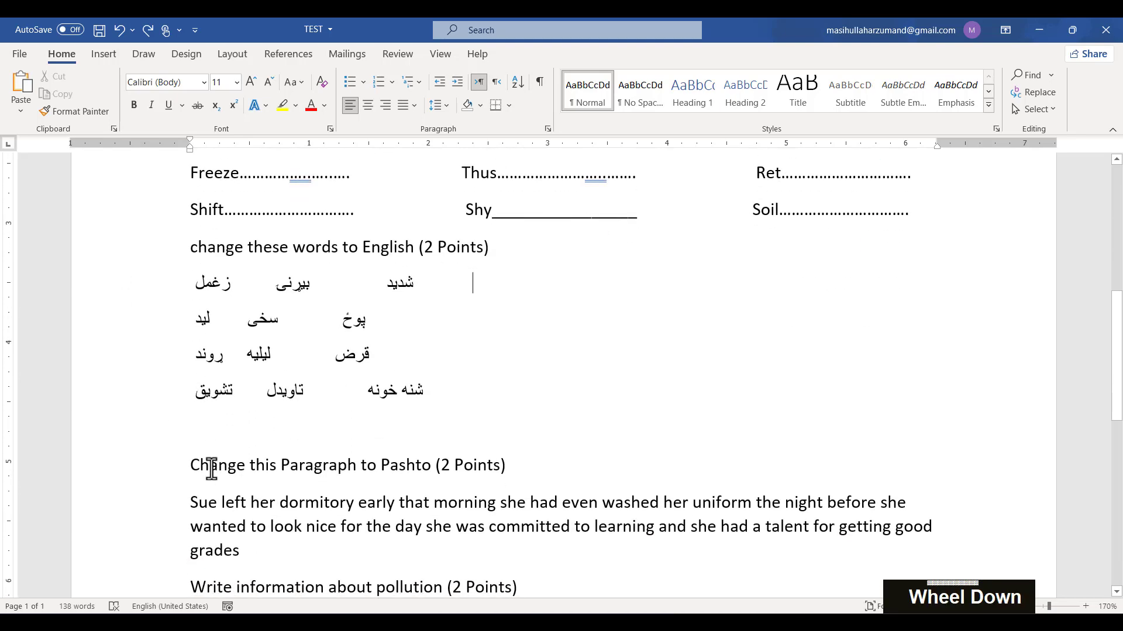
left_click(171, 267)
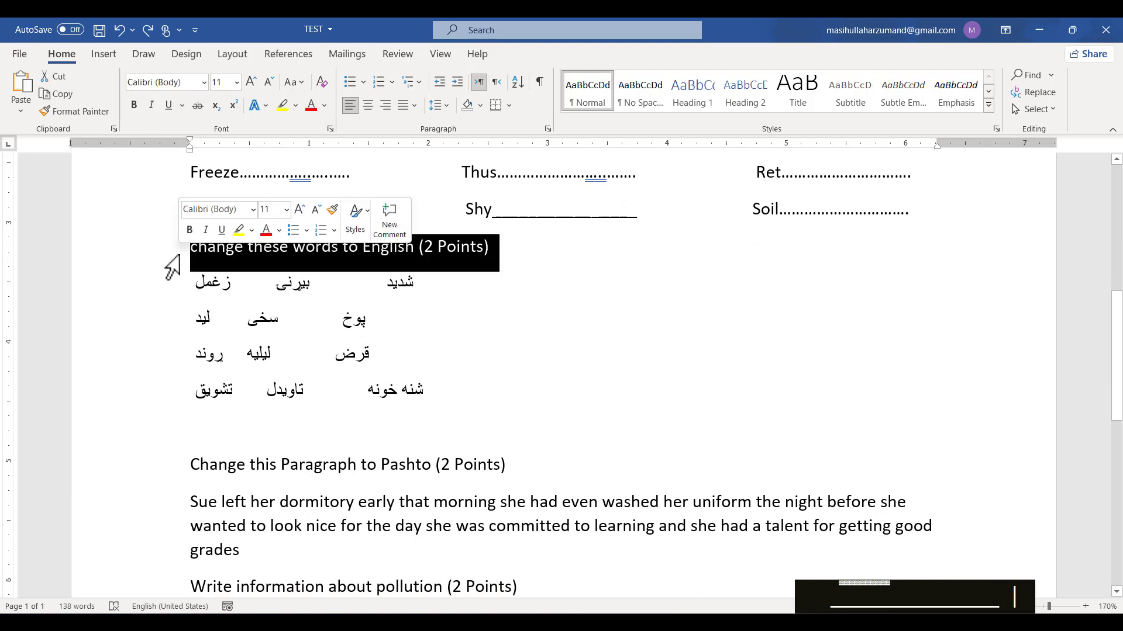
left_click(184, 249)
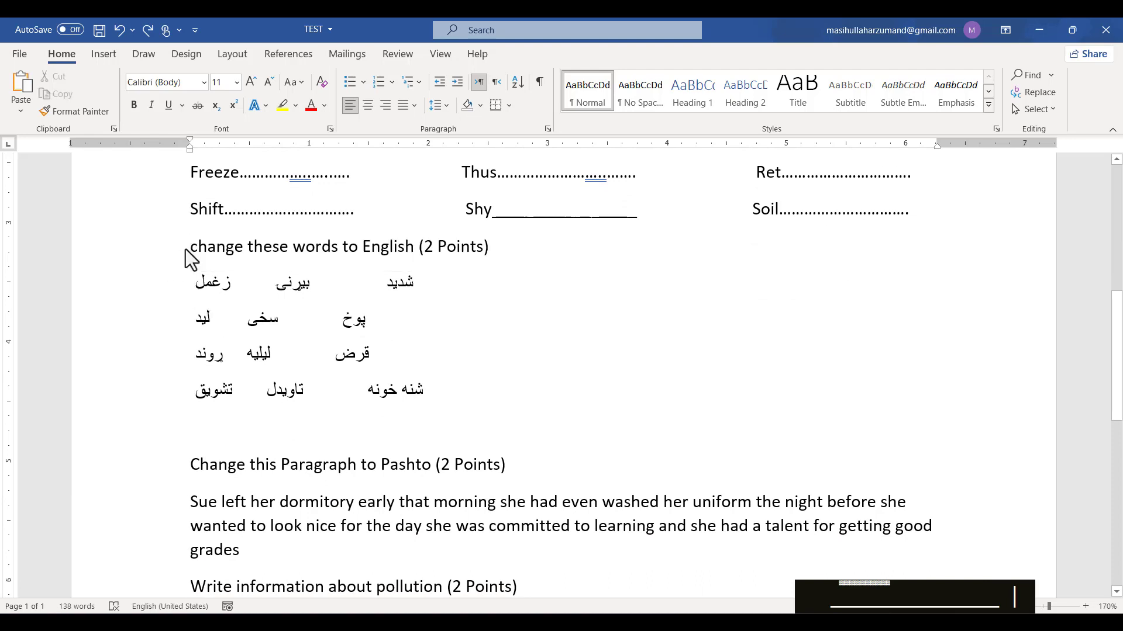
scroll(185, 249, "up", 1)
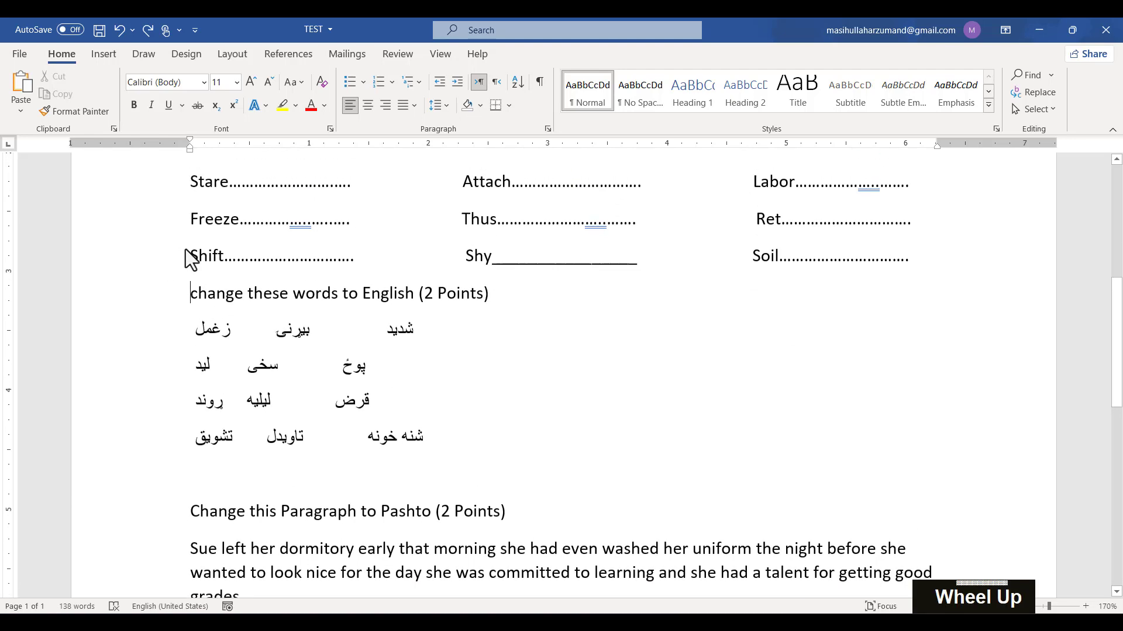
left_click(384, 89)
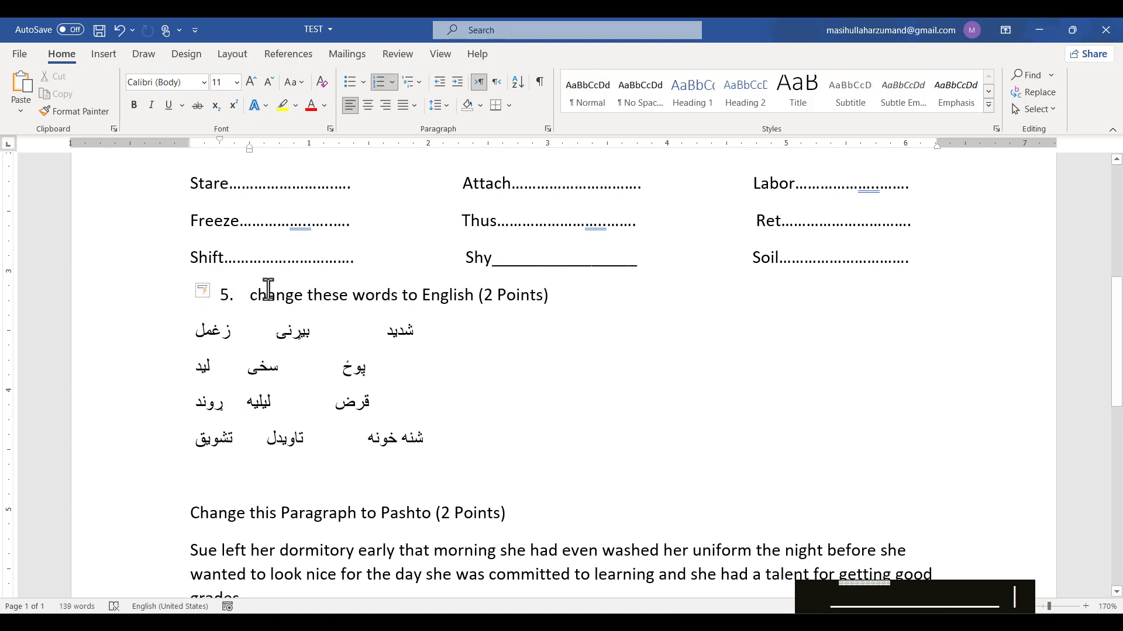
Step: Move the indent of question 5 so its number lines up with the page's text margin
scroll(302, 295, "up", 8)
scroll(302, 295, "down", 8)
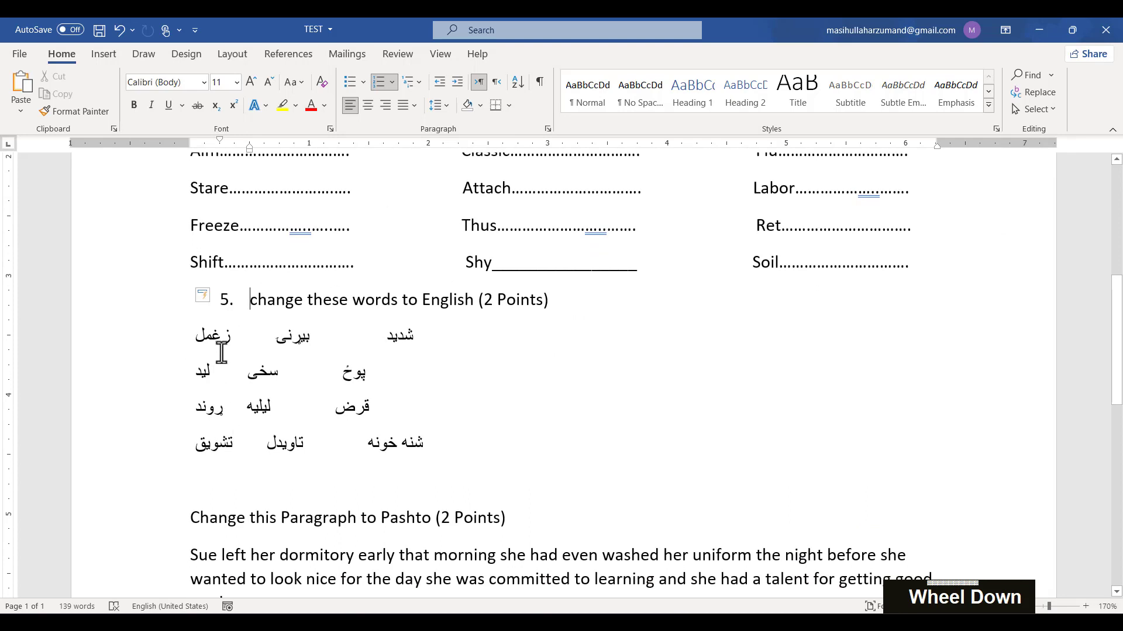
left_click_drag(250, 153, 221, 154)
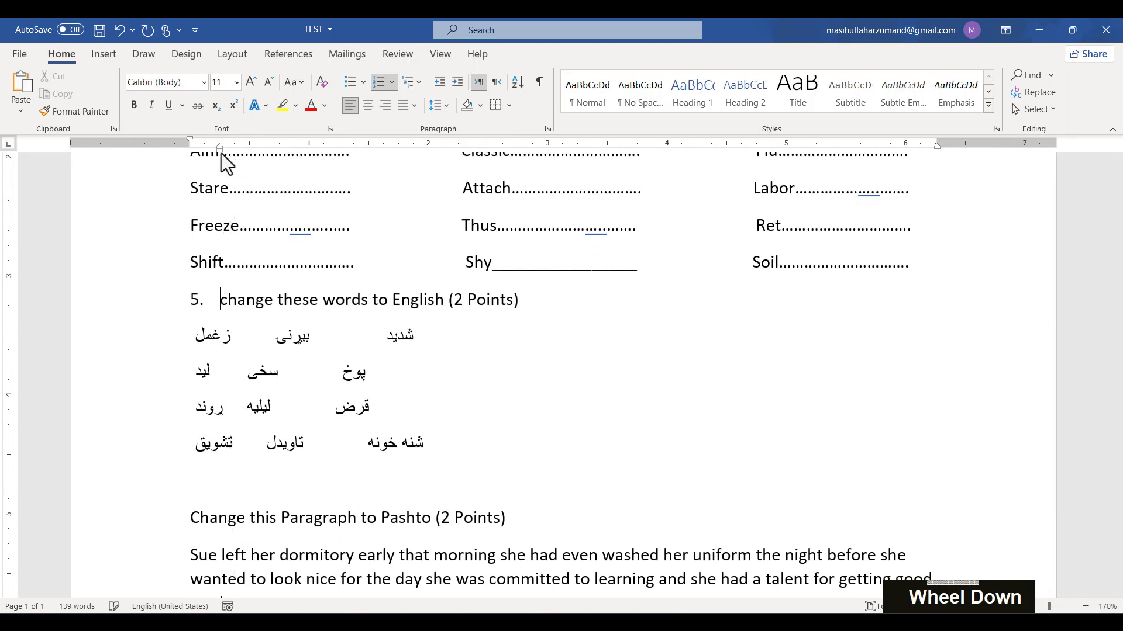
Step: Delete the last letter of زغمل, the first Pashto word under question 5
left_click_drag(197, 344, 573, 456)
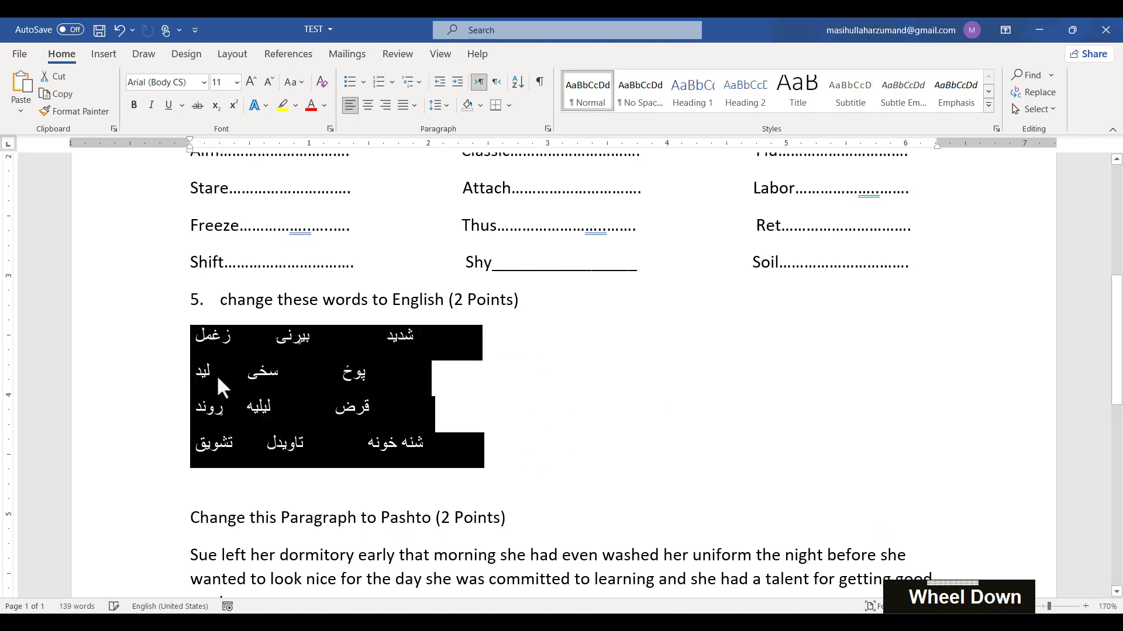
left_click(232, 338)
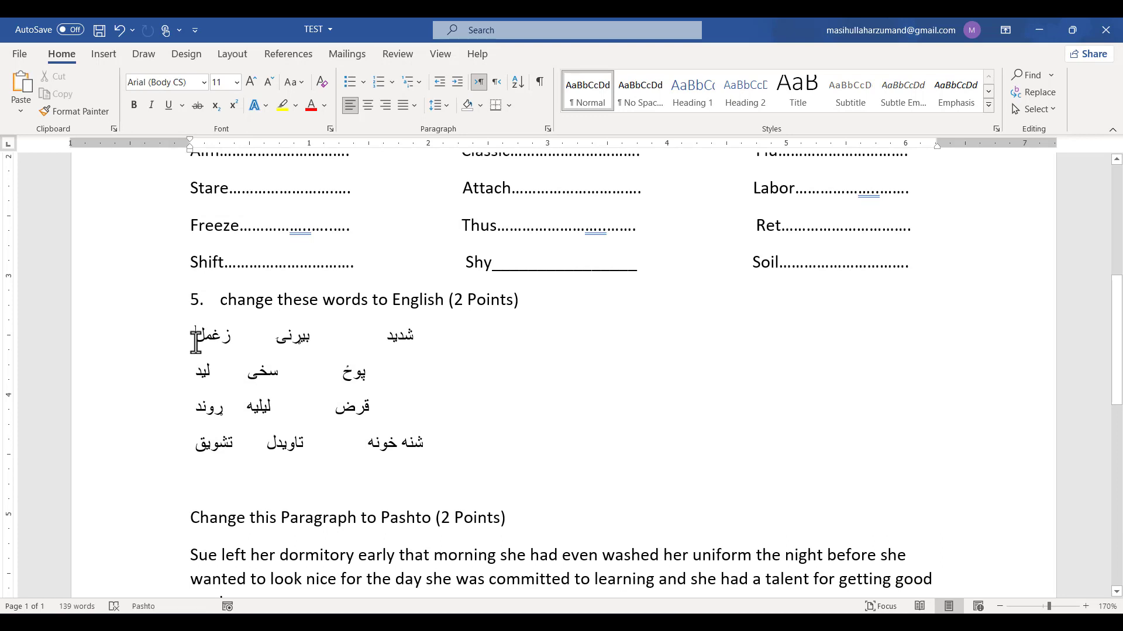
key("alt+shift")
key("BackSpace")
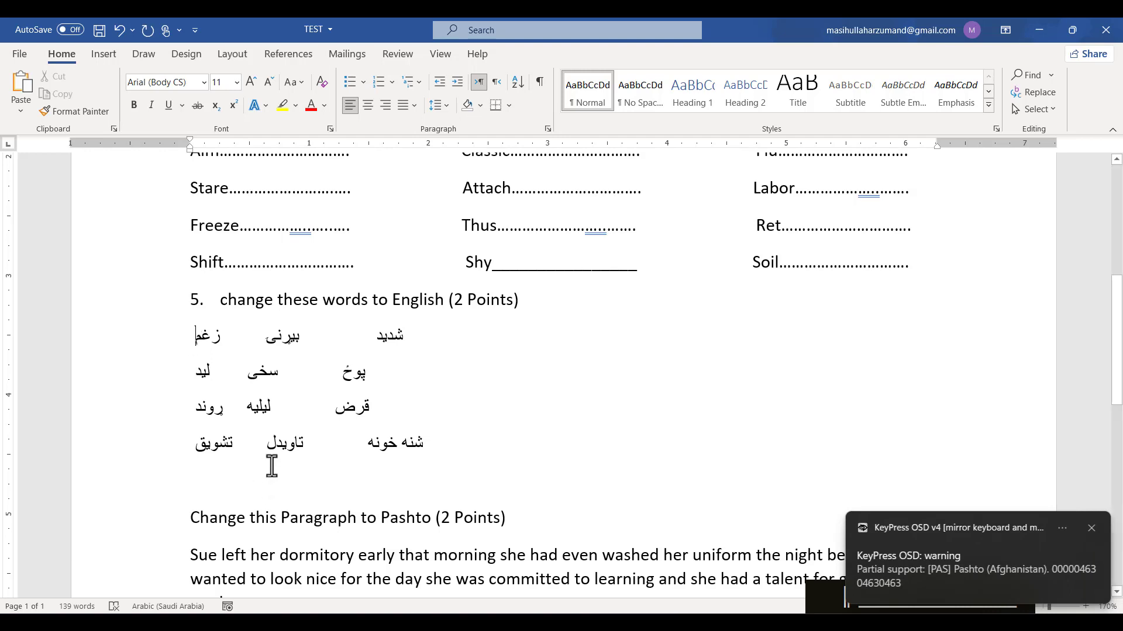
Step: Try adding a line of underscores after زغم with the English keyboard layout, and erase it
key("alt+shift")
type("_____")
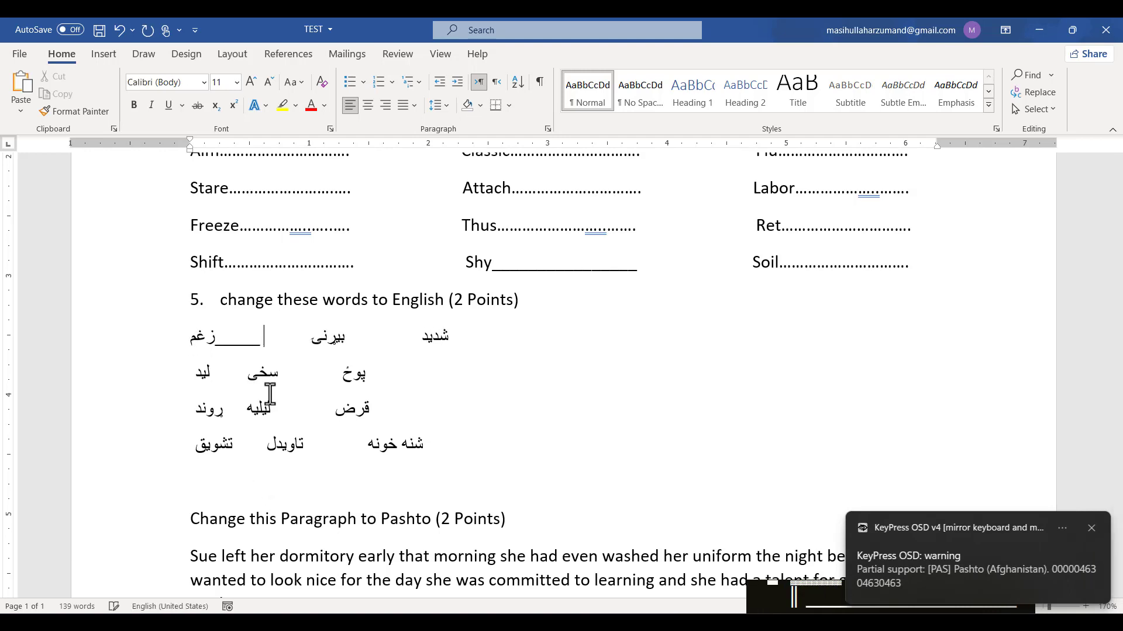
type("__")
key("BackSpace")
key("BackSpace")
key("BackSpace")
key("BackSpace")
key("BackSpace")
key("BackSpace")
key("BackSpace")
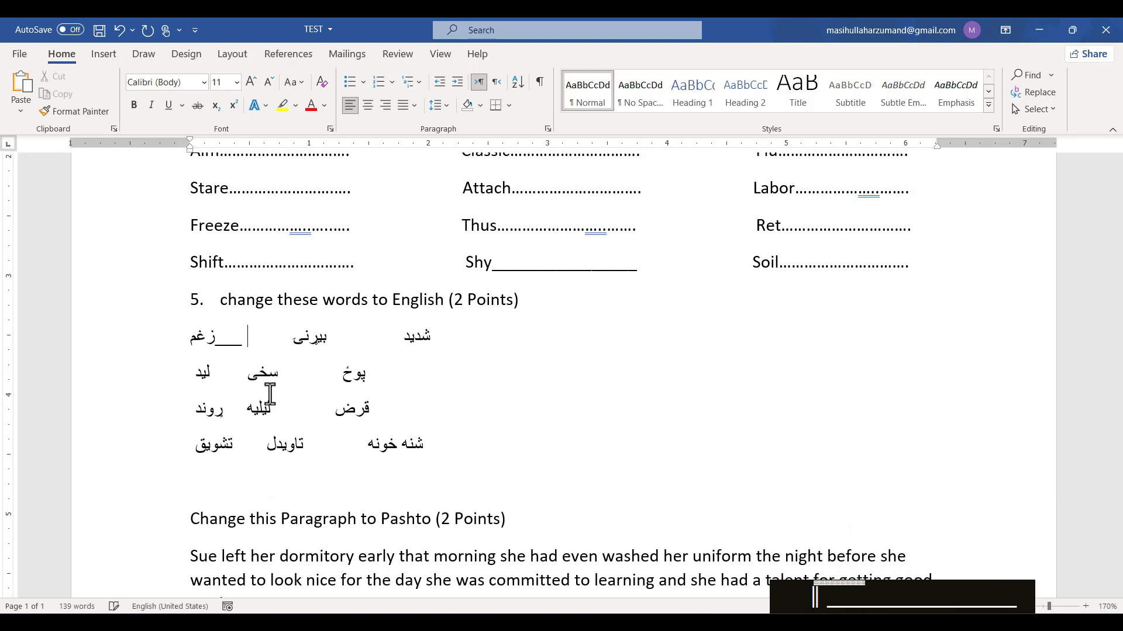
Step: Try ">" and ":" as separators after زغم, and erase them
key("alt+shift")
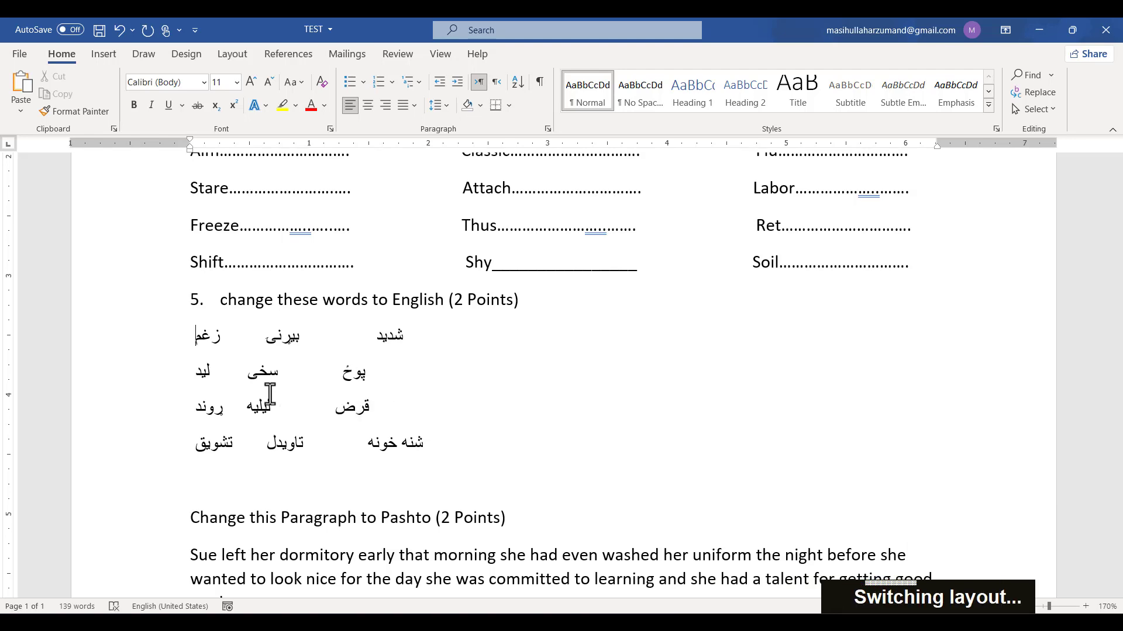
type(">")
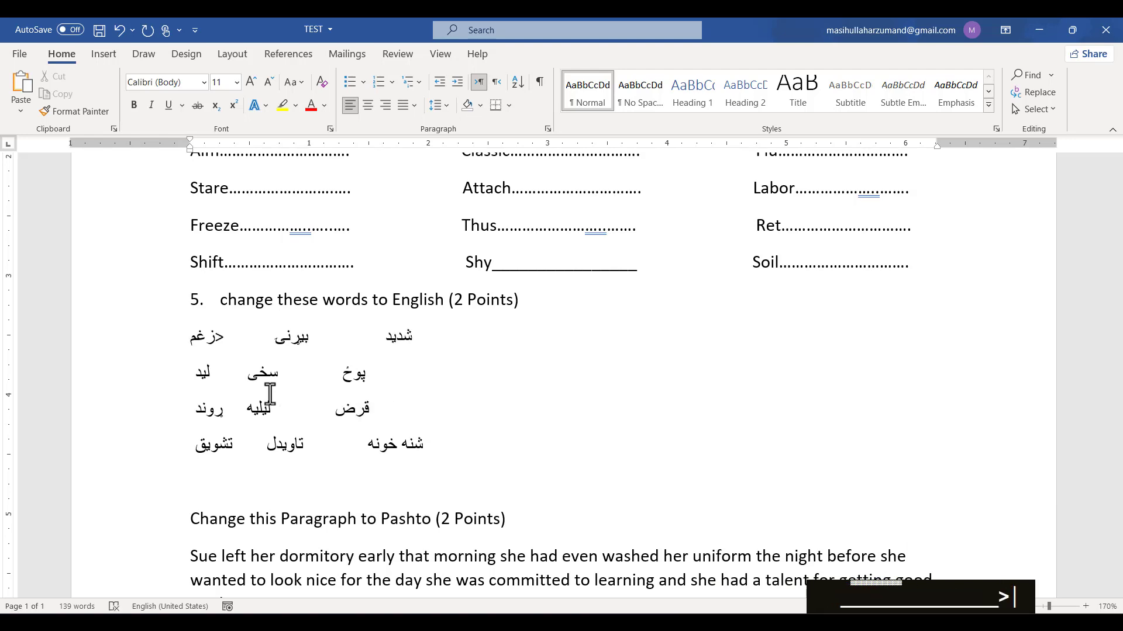
key("BackSpace")
type(":")
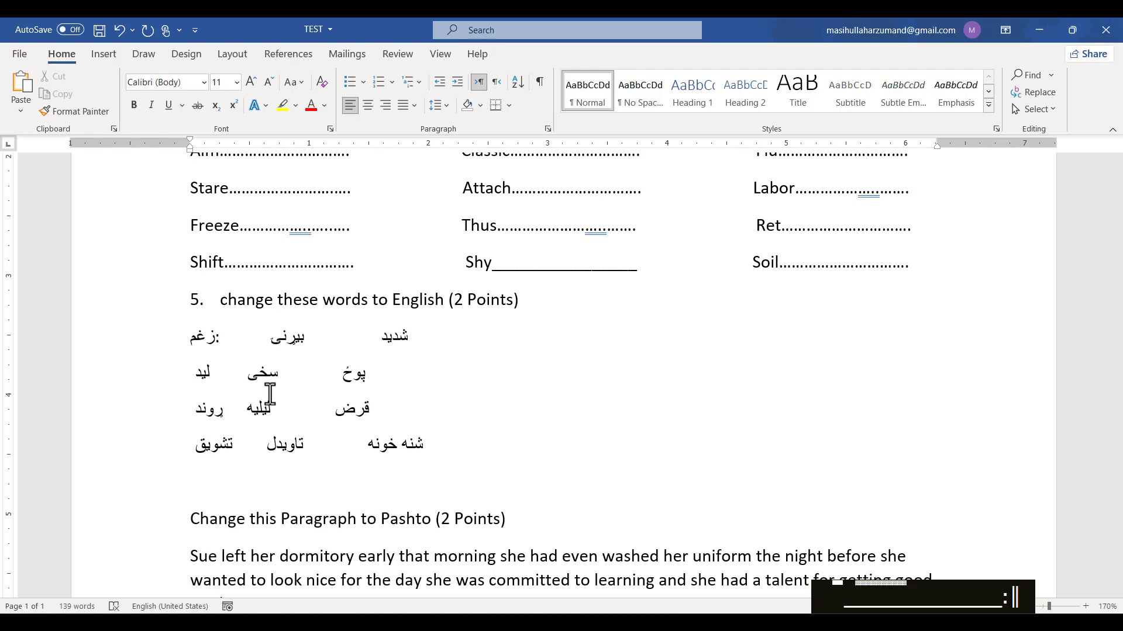
key("alt+shift")
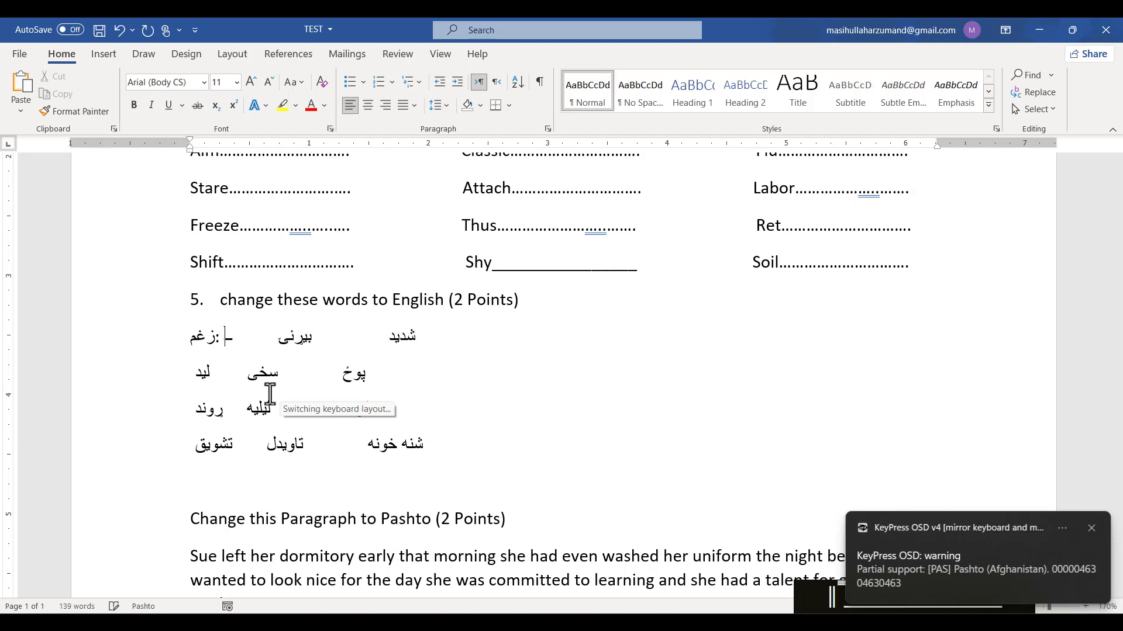
key("BackSpace")
key("BackSpace")
key("BackSpace")
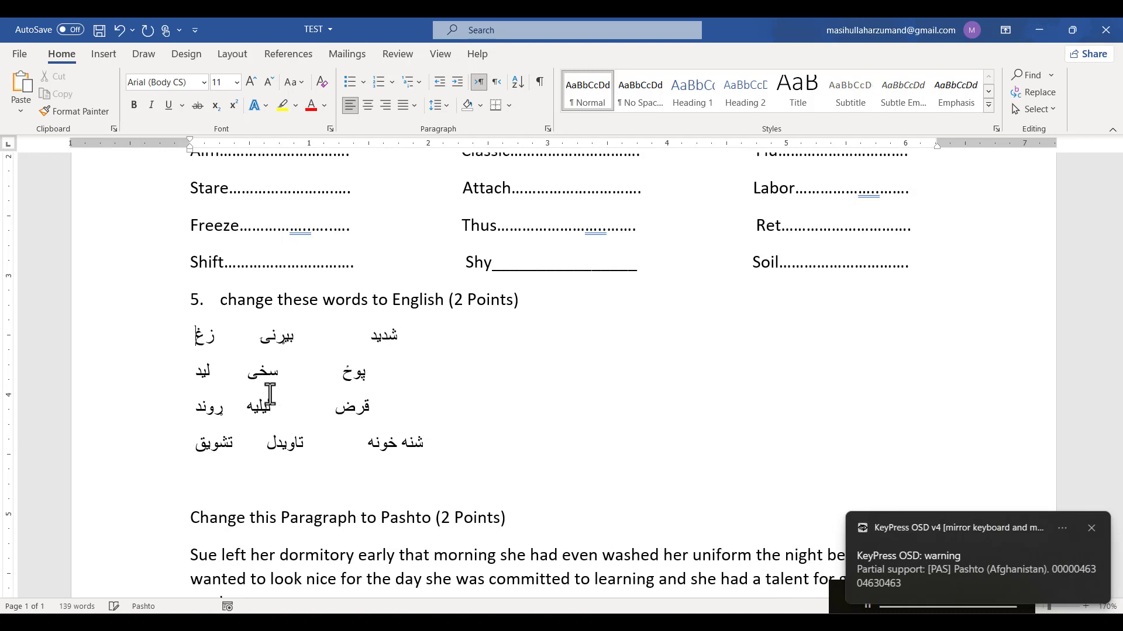
Step: Complete the word زغم with م and add an answer line about 1 inch long after it
type("م")
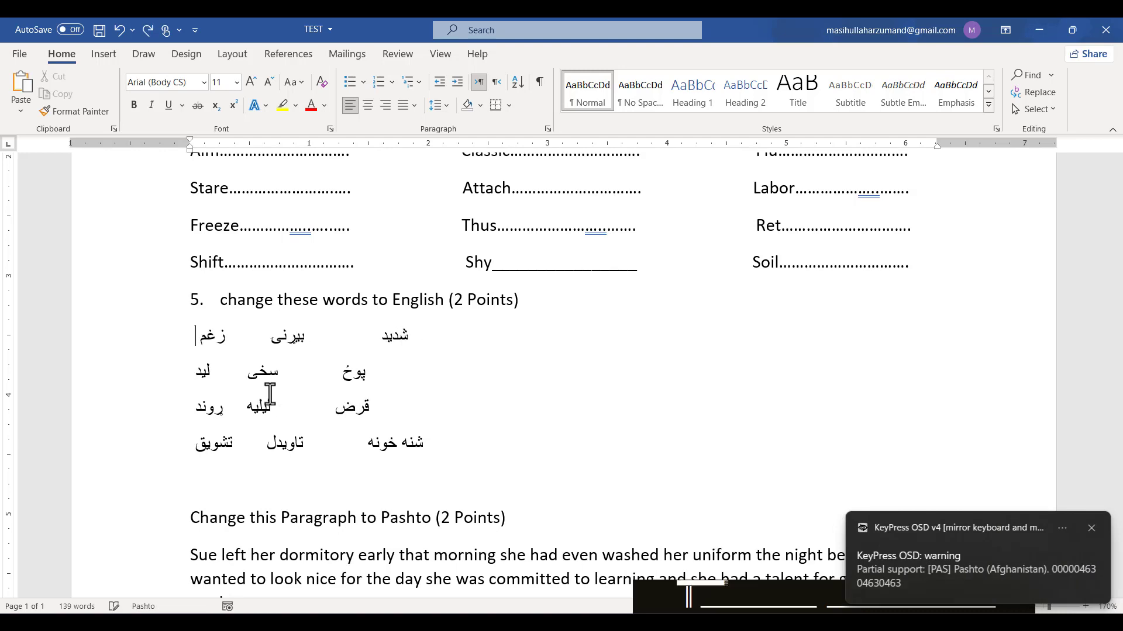
type("______")
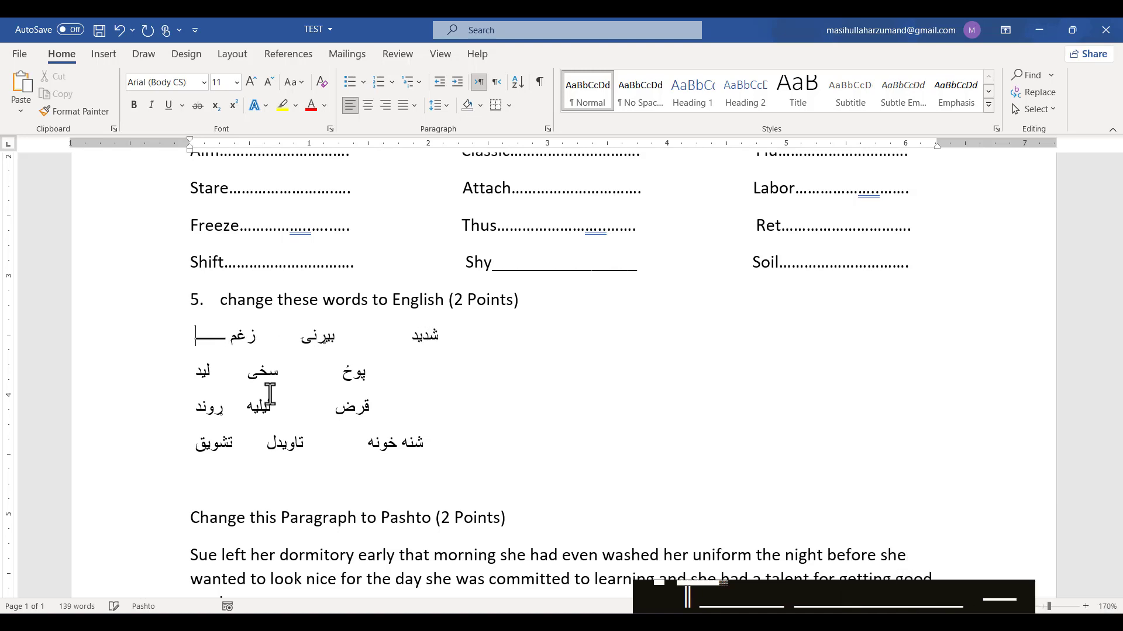
type("________")
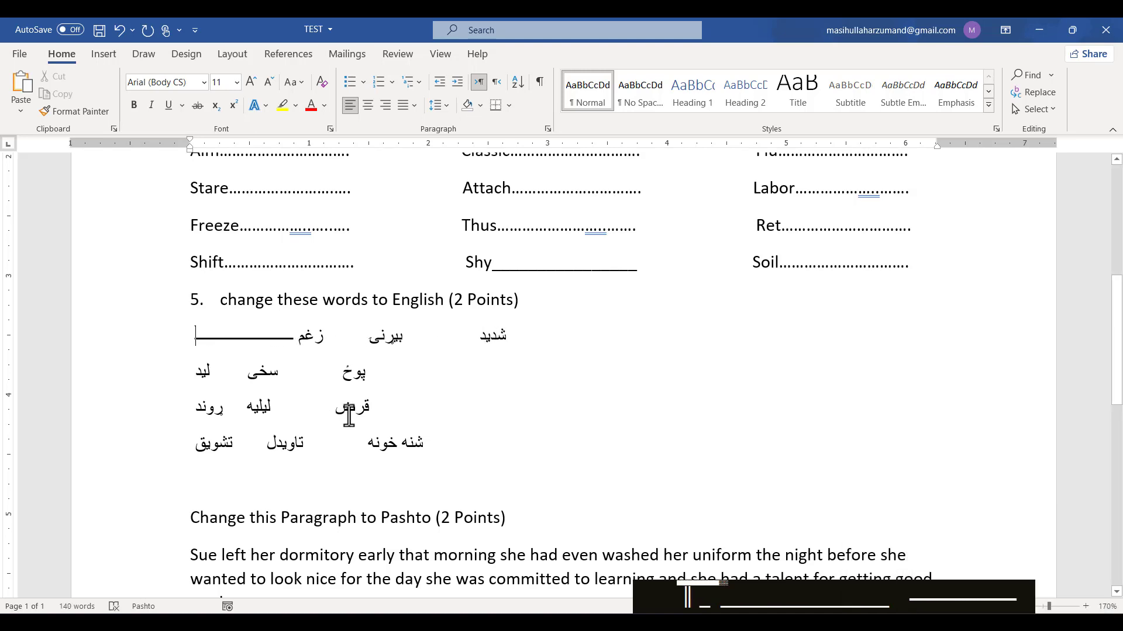
type("____")
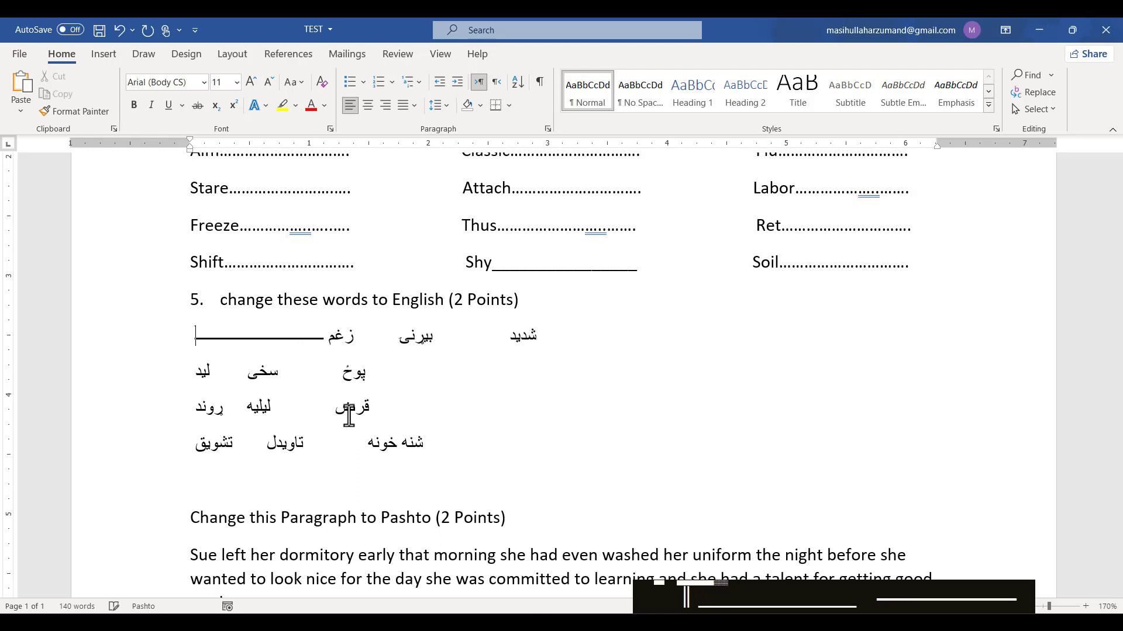
key("shift+BackSpace")
Step: Try filling the gap between زغم and بیرنی with a line of underscores, and undo it
left_click_drag(321, 338, 176, 340)
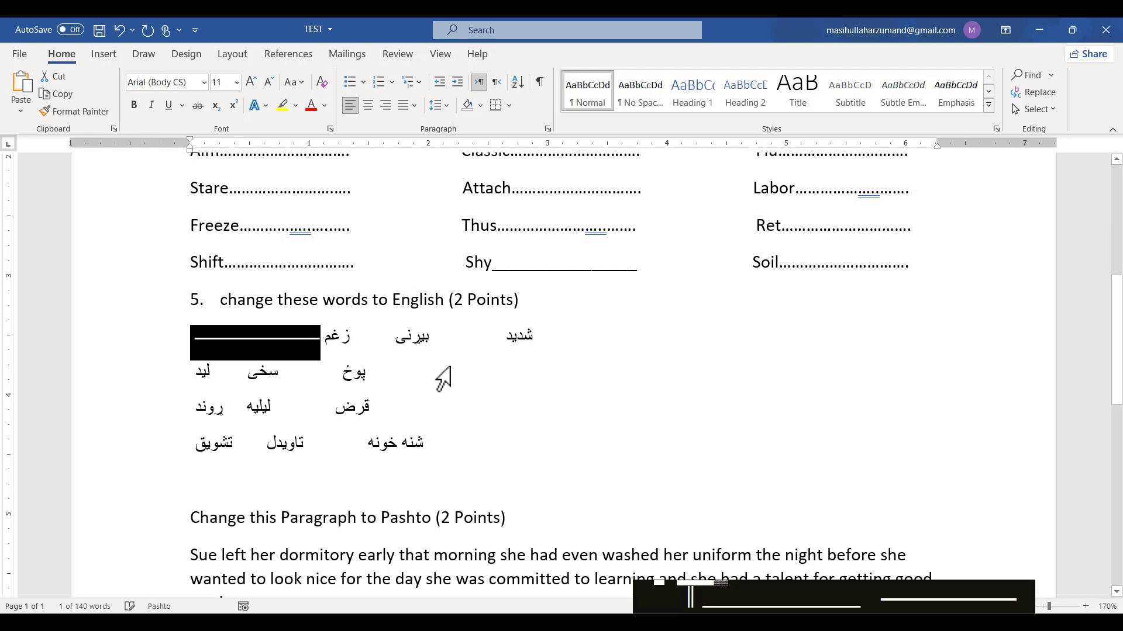
left_click_drag(389, 343, 355, 343)
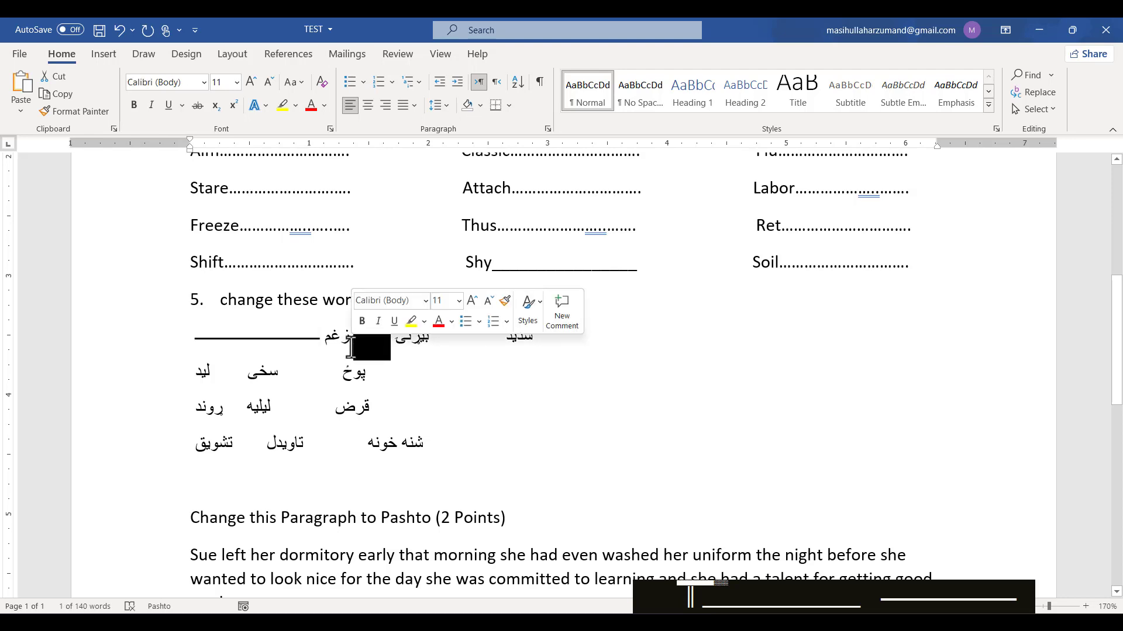
type("________________")
key("ctrl+z")
Step: Add an answer line about 1 inch long after بیرنی, matching the one after زغم
left_click(394, 341)
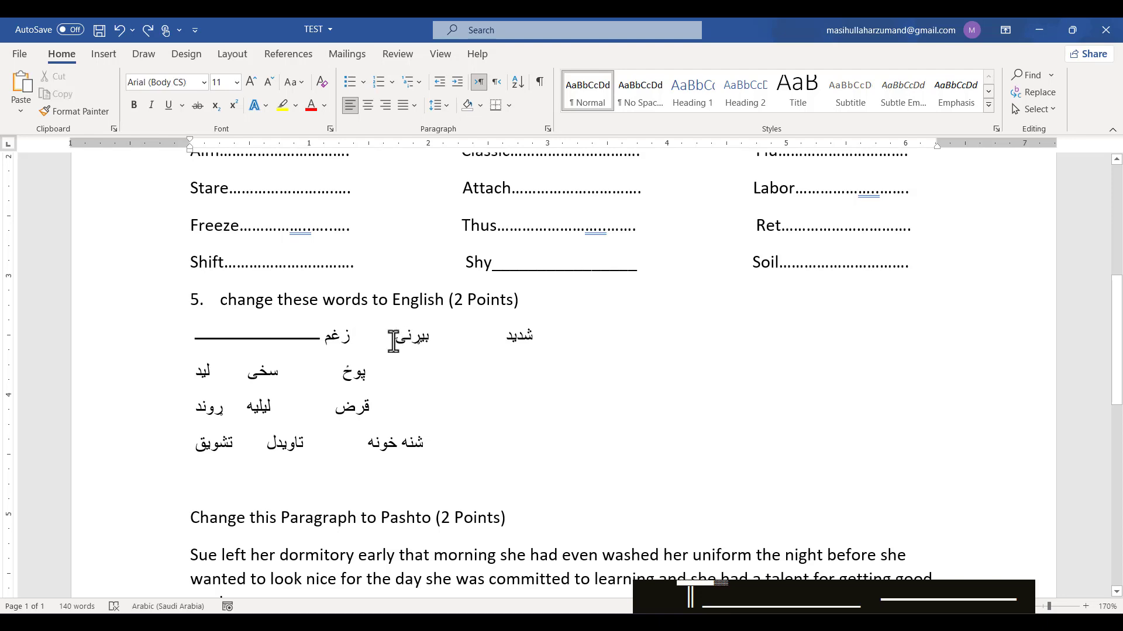
type("______")
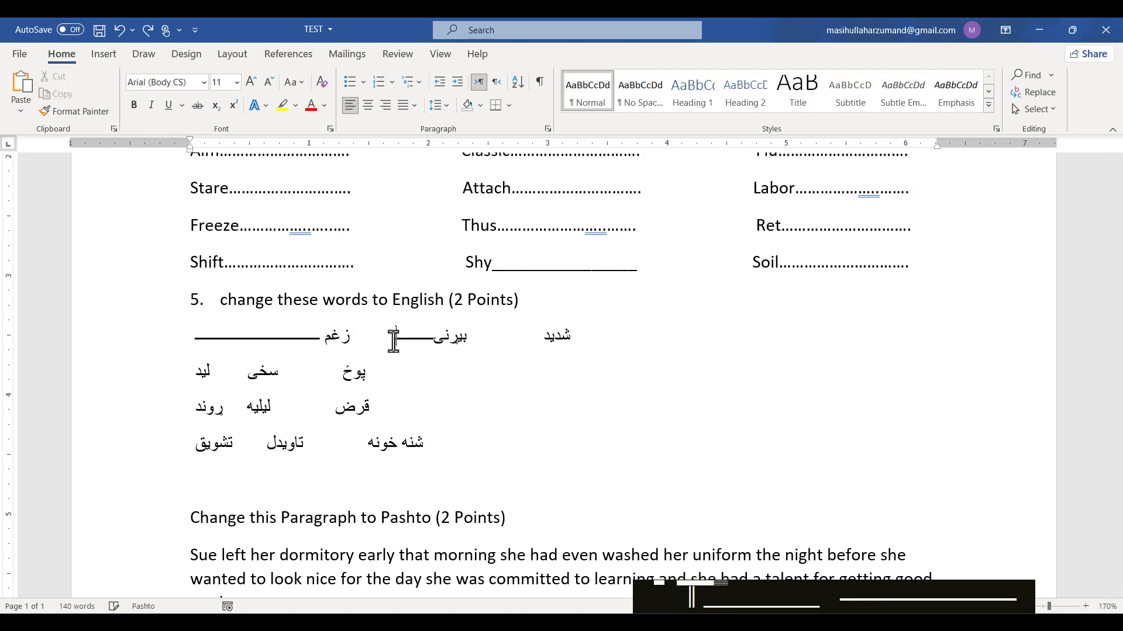
type("_______")
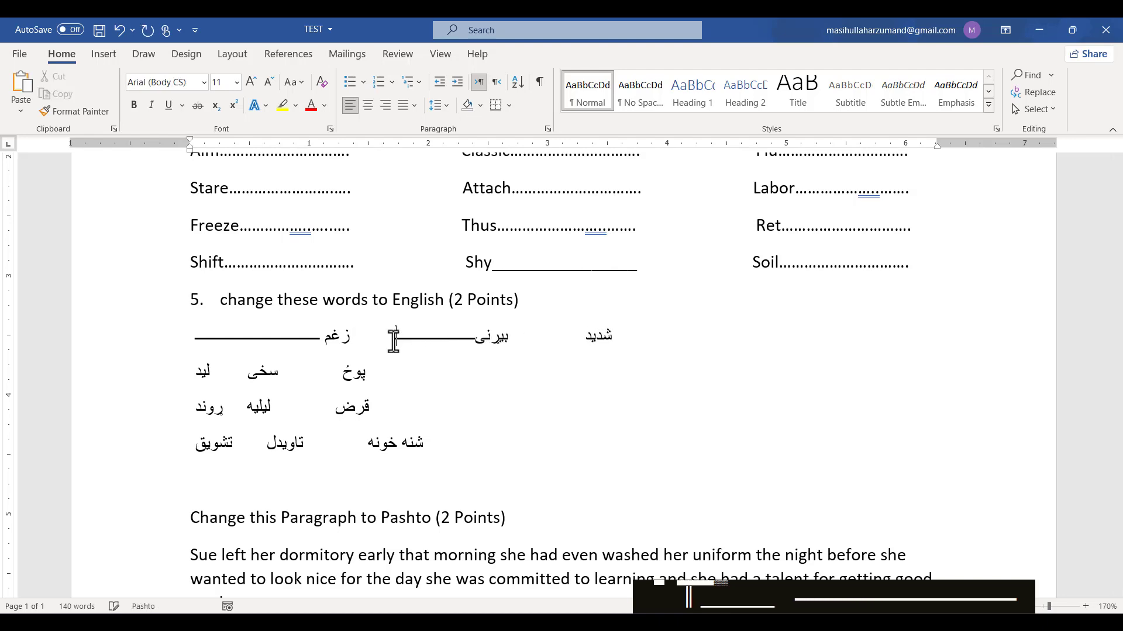
type("_")
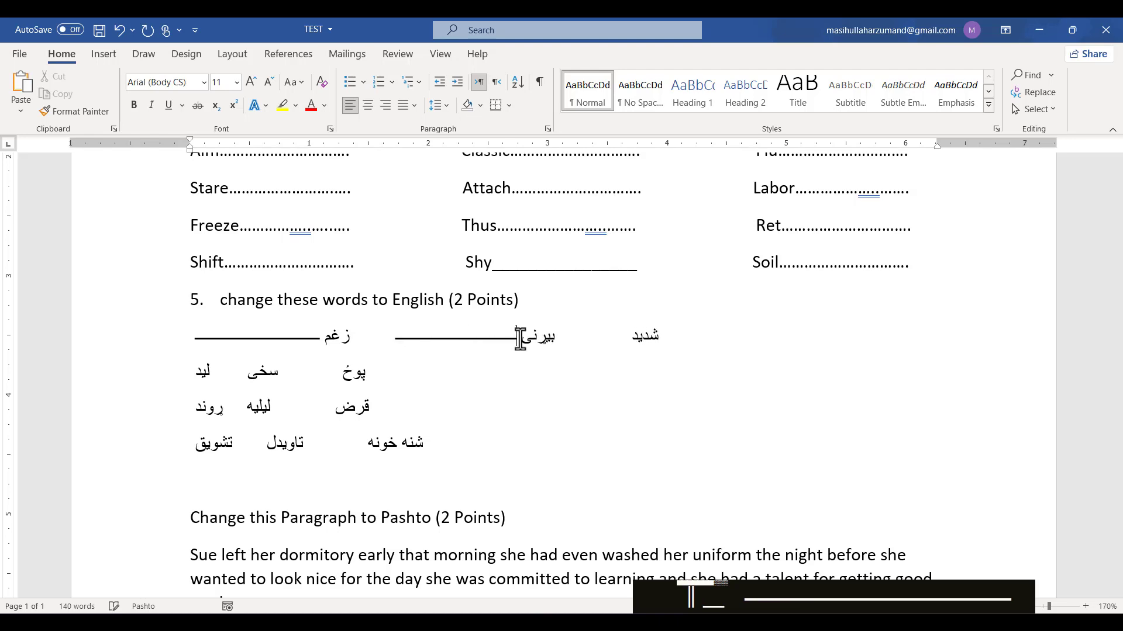
Step: Set the four lines of Pashto words under question 5 to right-to-left text direction
mouse_move(631, 339)
left_mouse_down()
mouse_move(591, 341)
mouse_move(619, 333)
mouse_move(621, 345)
left_mouse_up()
left_click(632, 341)
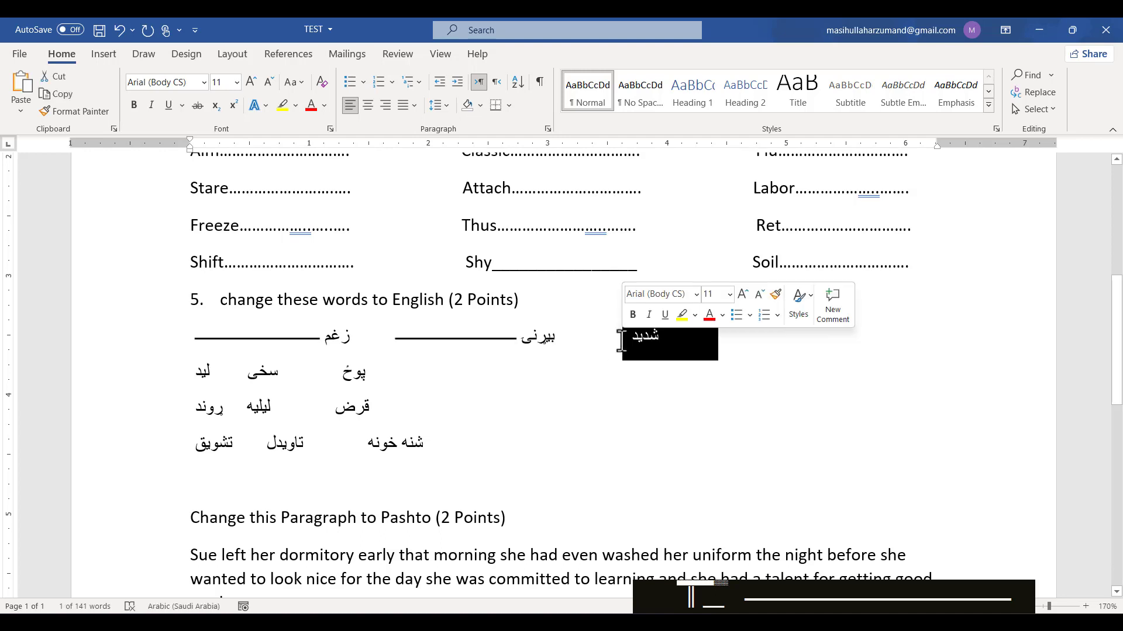
left_click_drag(731, 342, 193, 340)
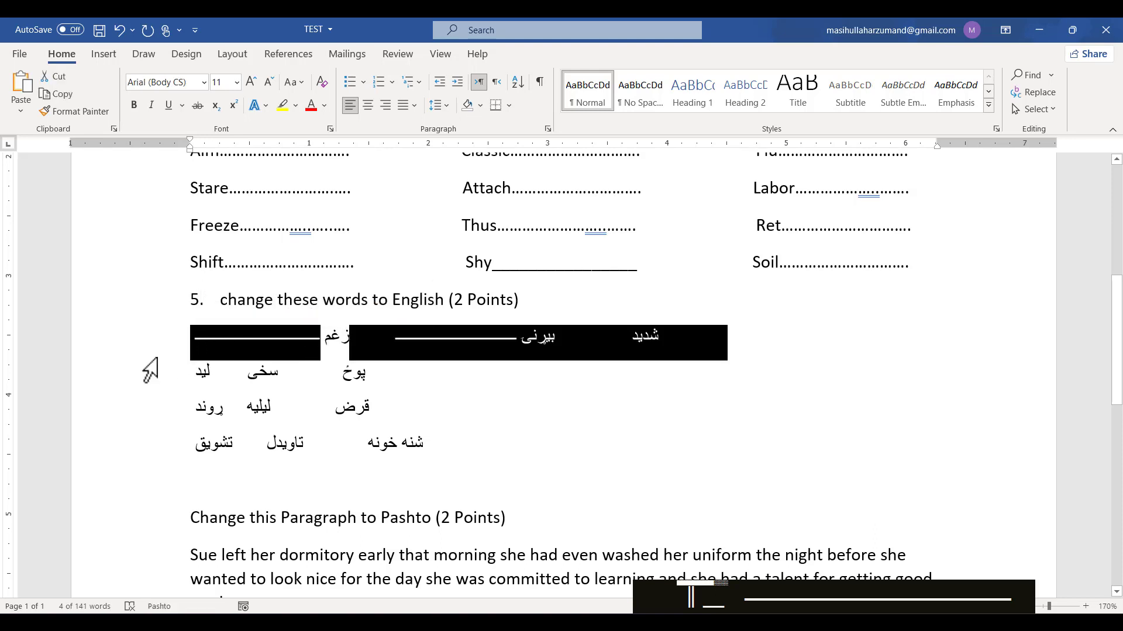
left_click(195, 426)
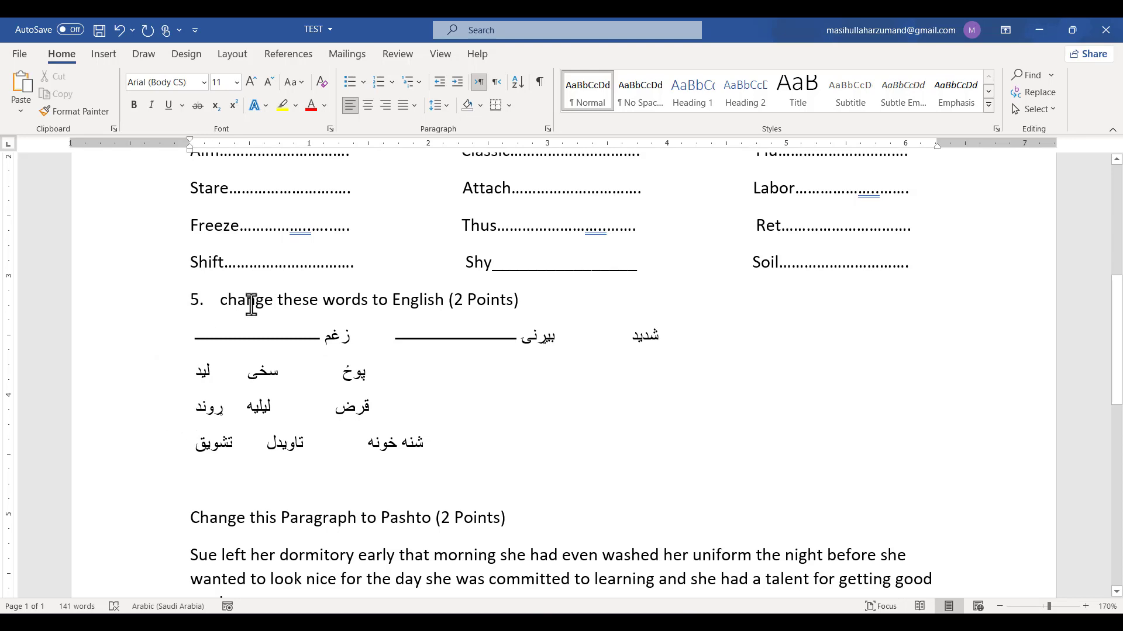
left_click(130, 354)
left_click_drag(151, 383, 183, 466)
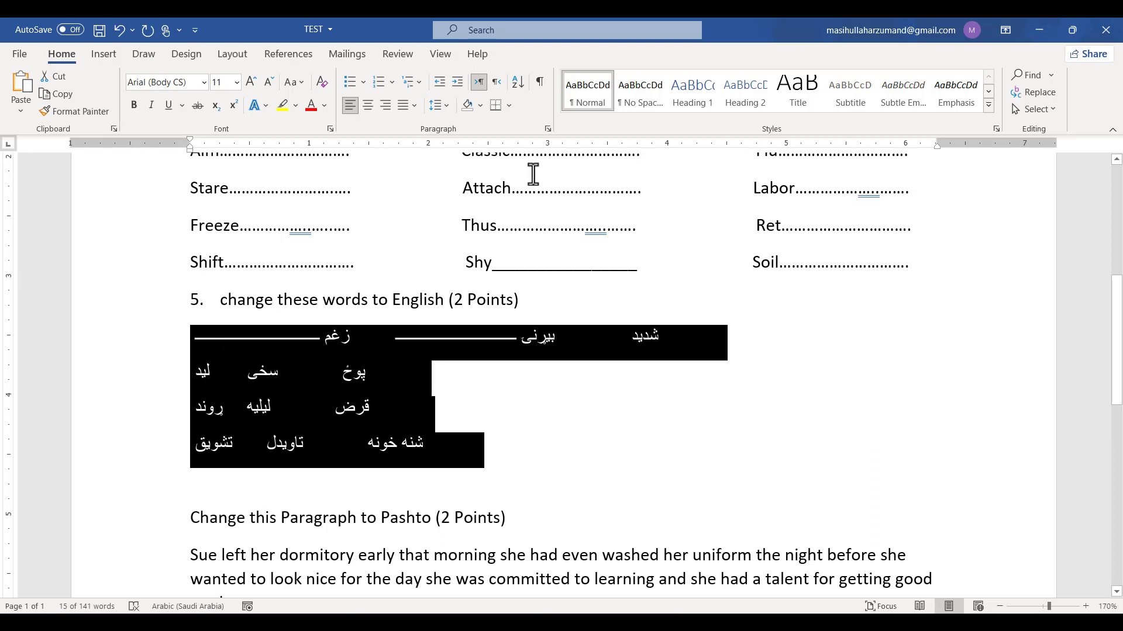
left_click(500, 90)
Step: Lengthen the answer lines after زغم and بیرنی slightly and widen the gap between the two entries
left_click(791, 375)
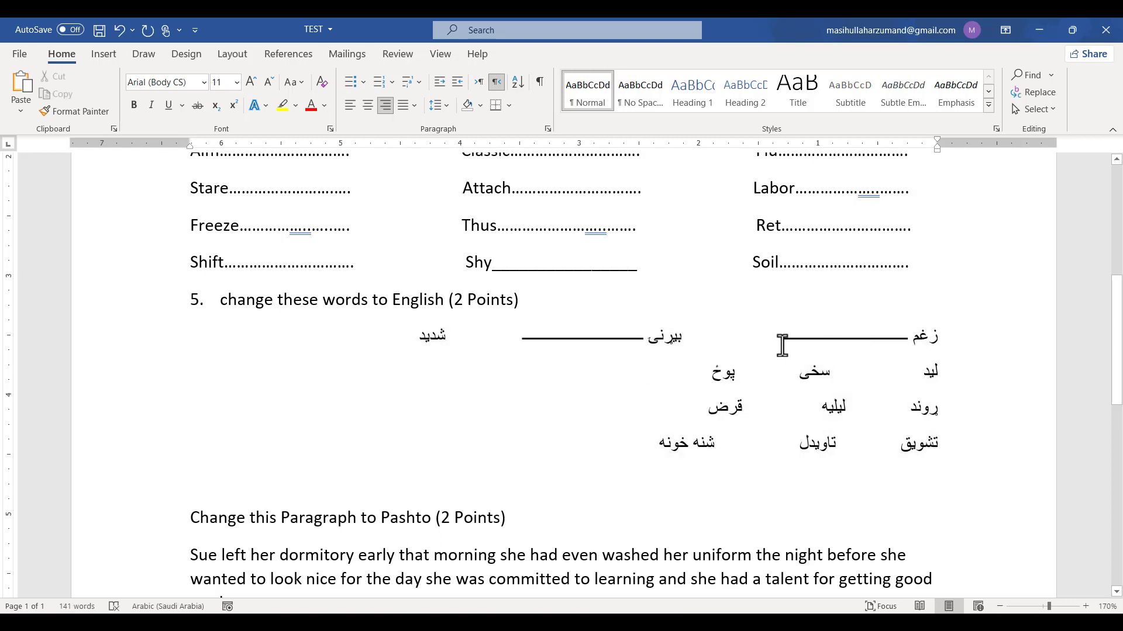
type("ـــــ")
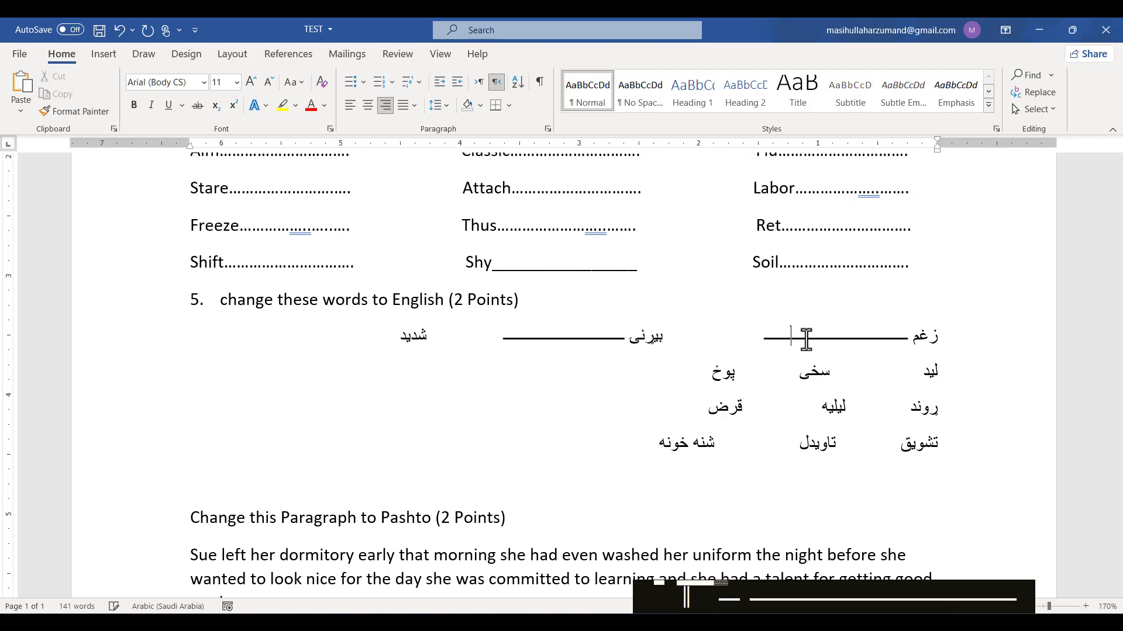
left_click(786, 340)
left_click(679, 336)
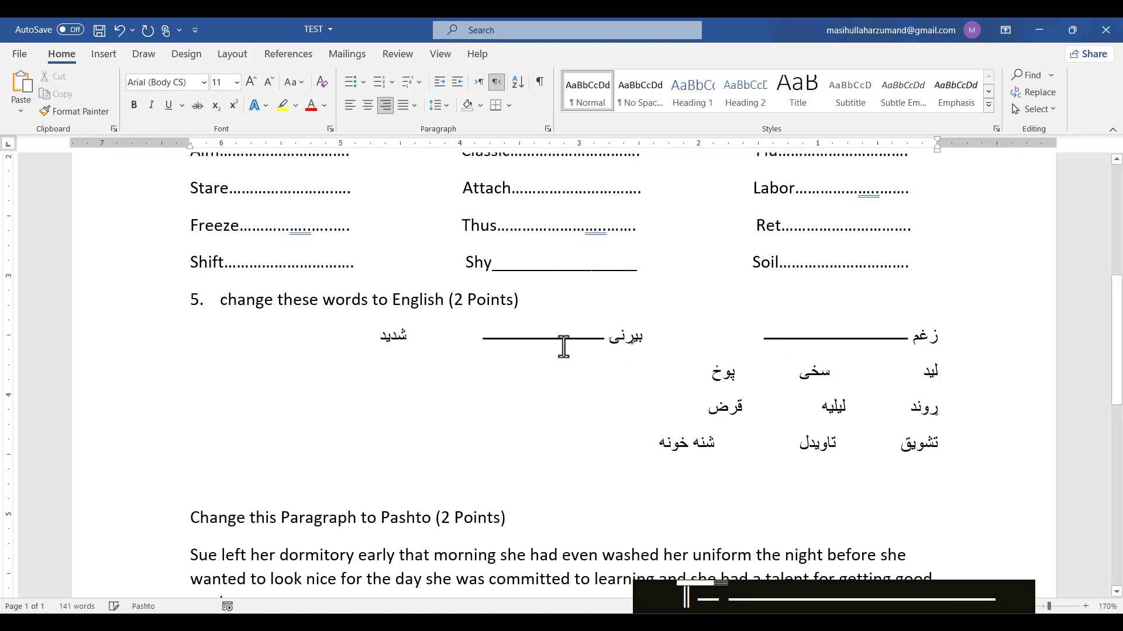
type("ـ")
Step: Space شدید further from the line before it and add an answer line about 1 inch long after it
left_click(412, 340)
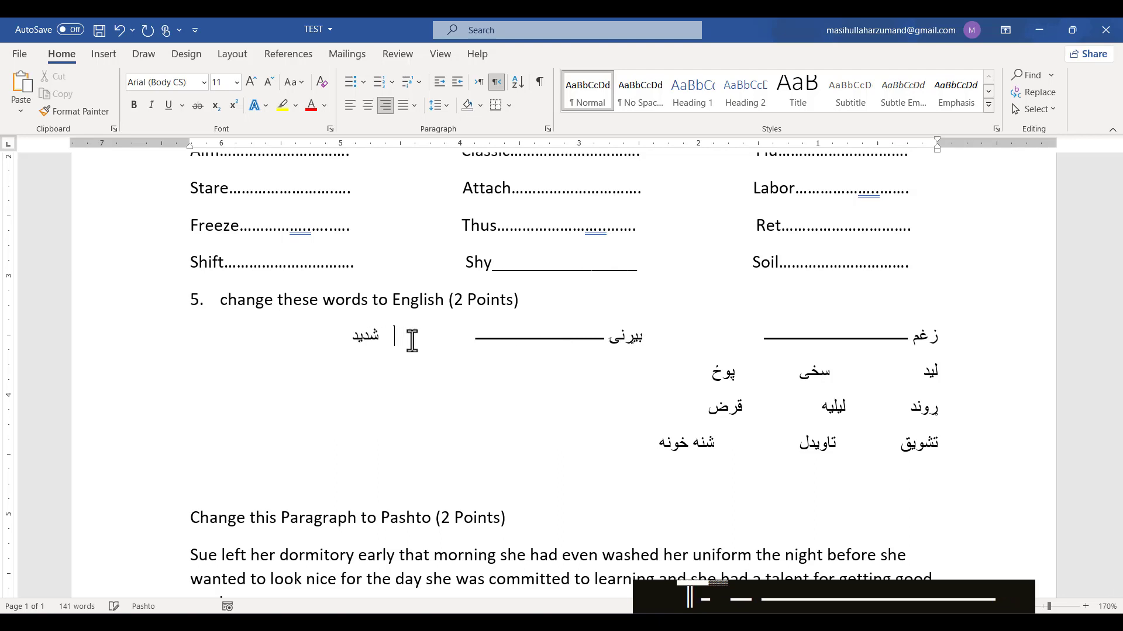
left_click_drag(335, 333, 213, 333)
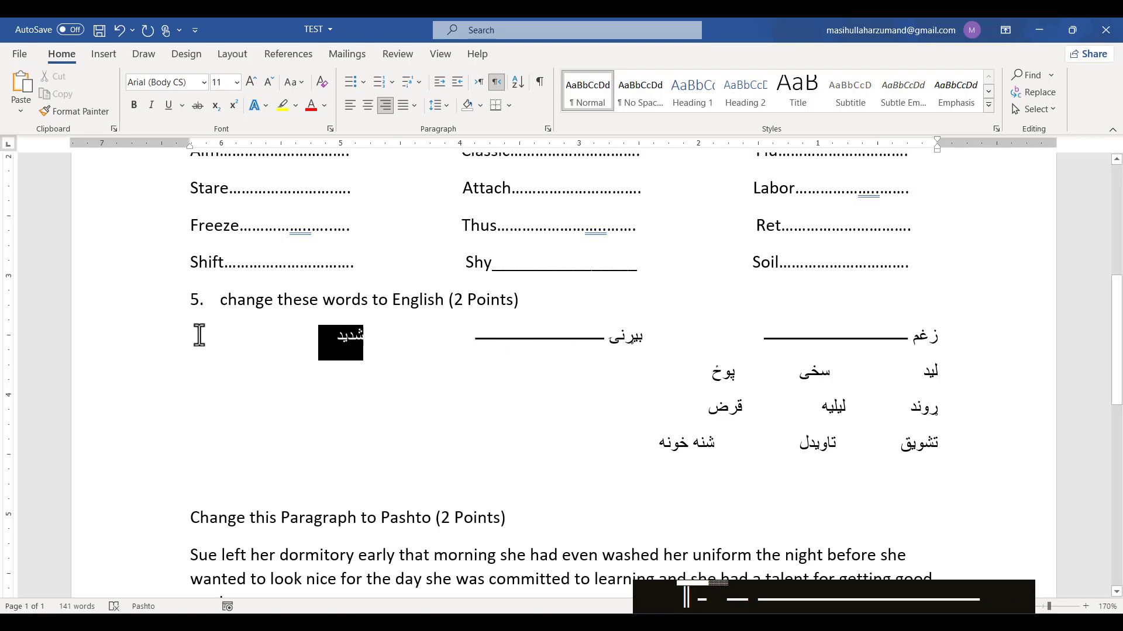
left_click(339, 342)
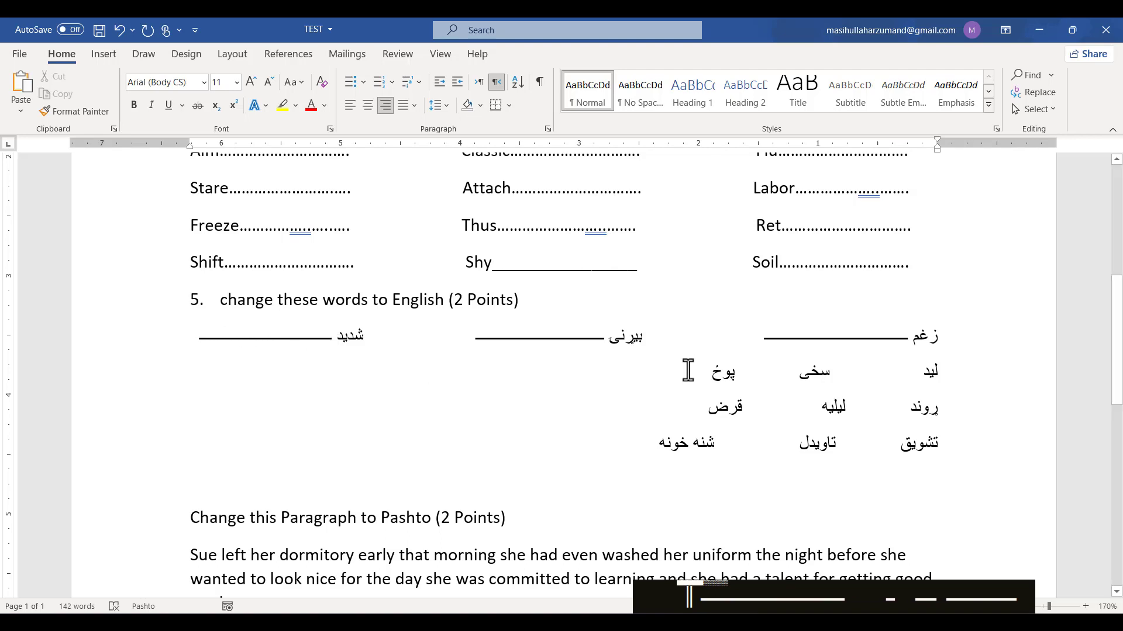
key("BackSpace")
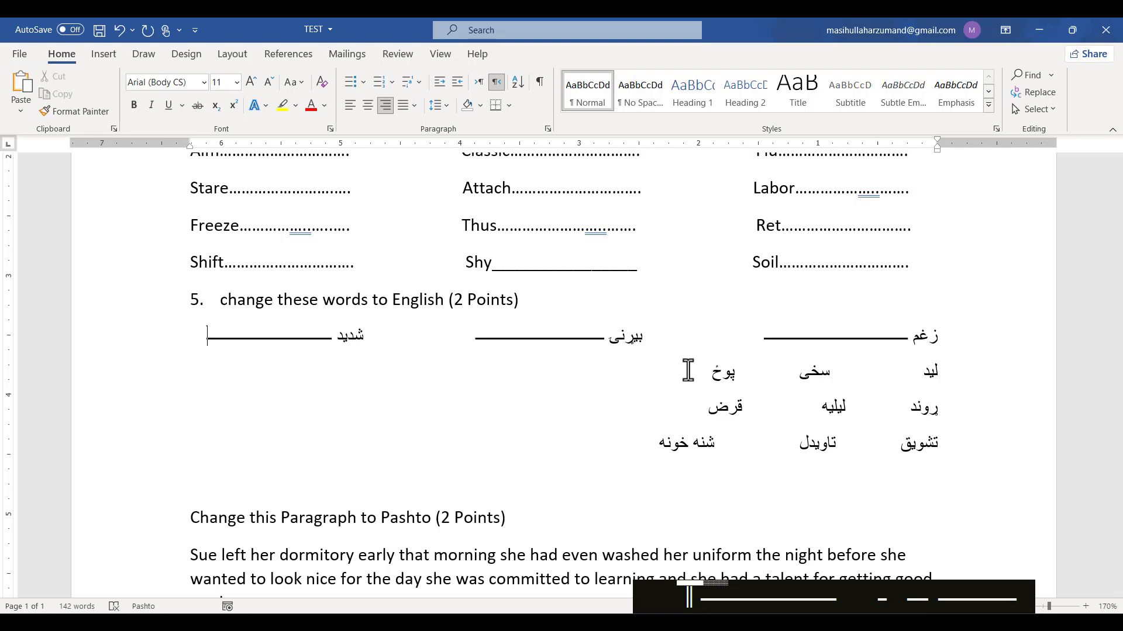
Step: Copy the answer line after زغم and paste it after لید in the second row
left_click_drag(909, 341, 762, 344)
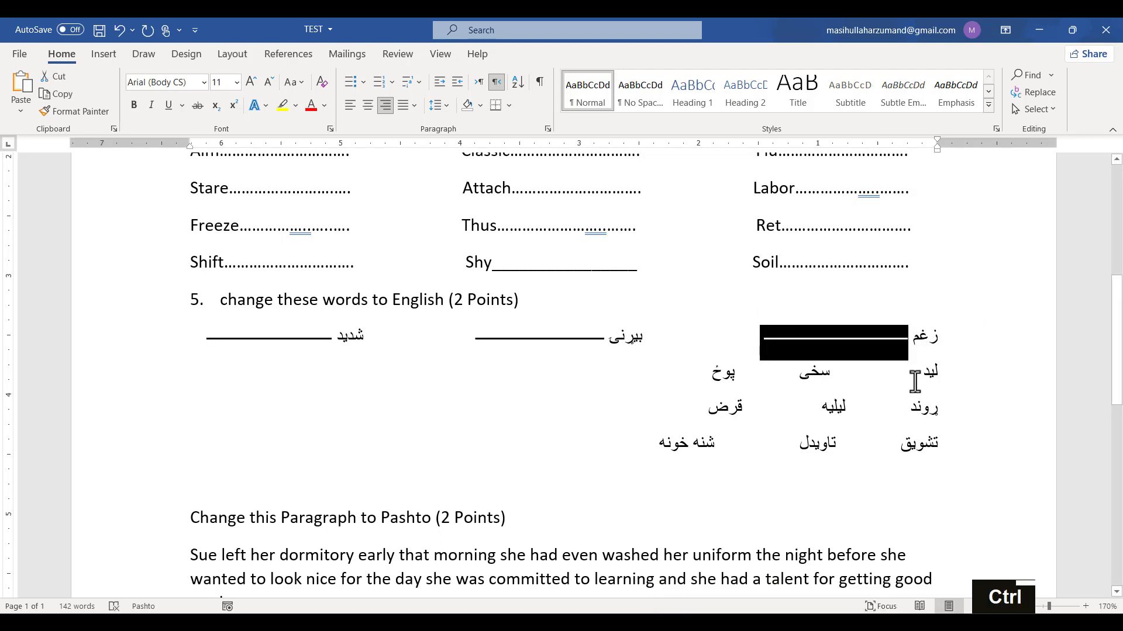
key("ctrl+c")
left_click_drag(921, 378, 872, 377)
key("ctrl+v")
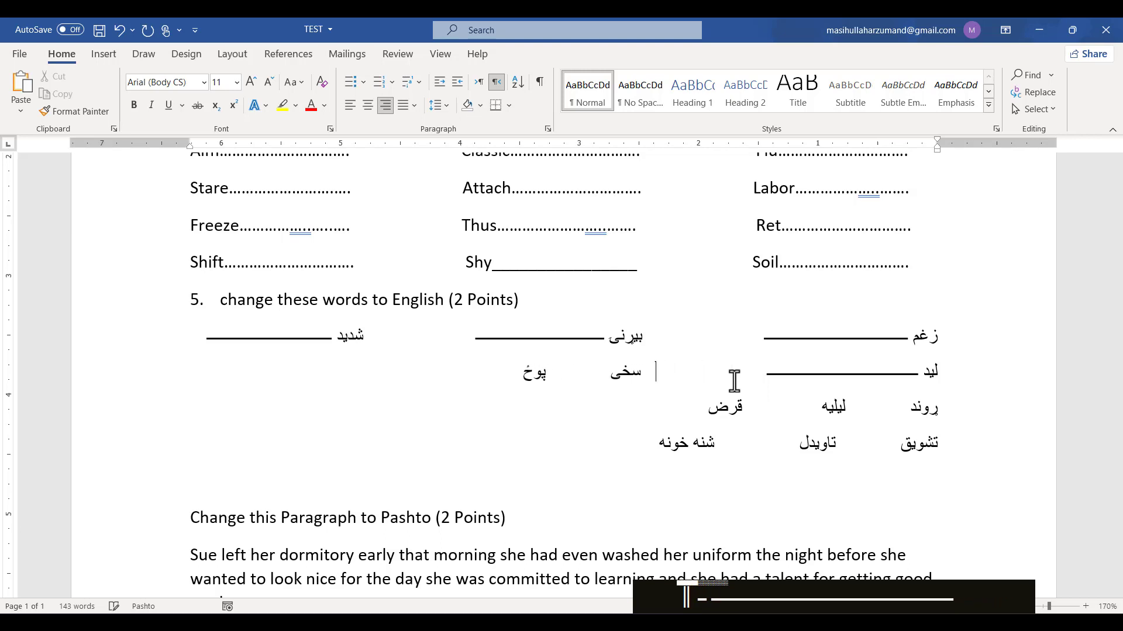
Step: Paste the answer line after سخی in the second row of question 5 and shorten it slightly
left_click_drag(611, 379, 563, 374)
key("ctrl+v")
left_click(543, 385)
key("BackSpace")
key("BackSpace")
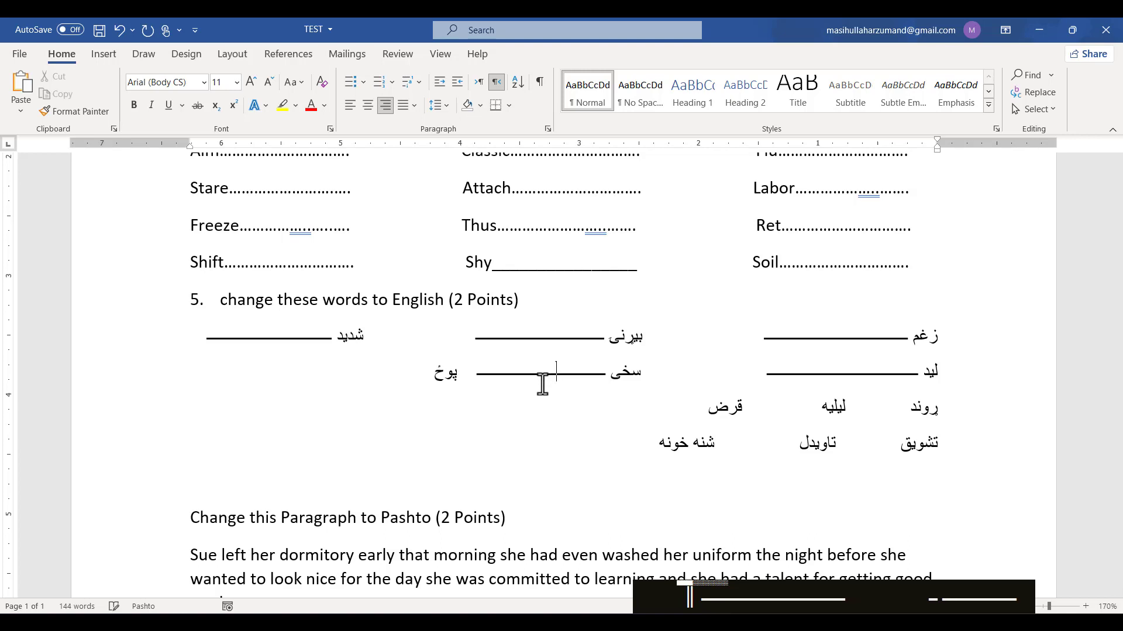
Step: Space پوخ to align under شدید, paste an answer line after it, and even up the ends of both lines
left_click(458, 376)
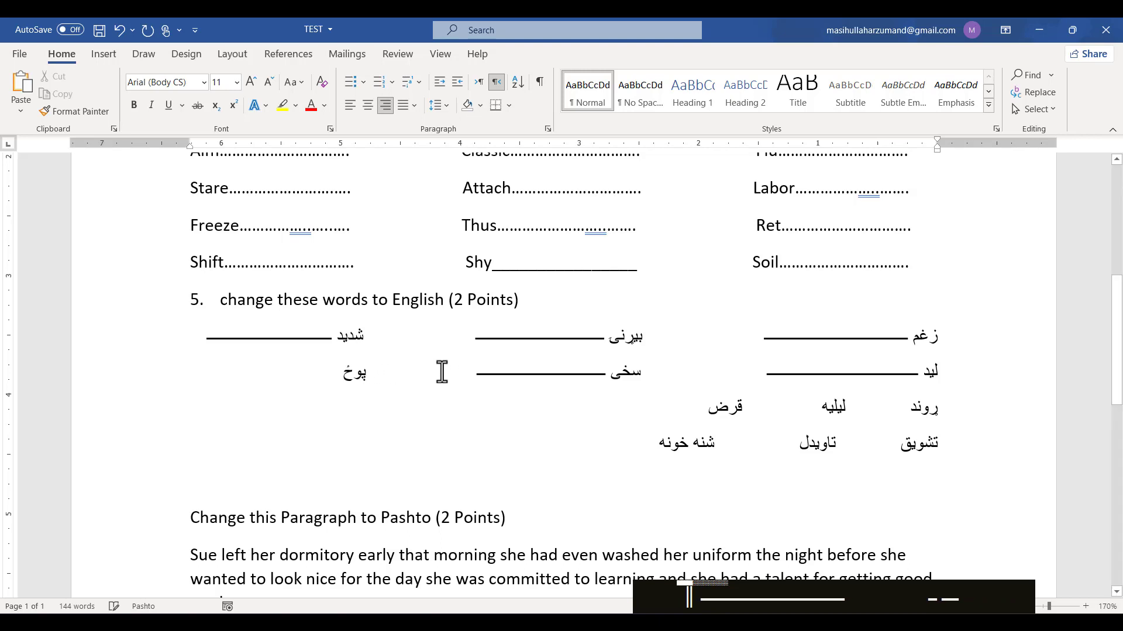
key("ctrl+v")
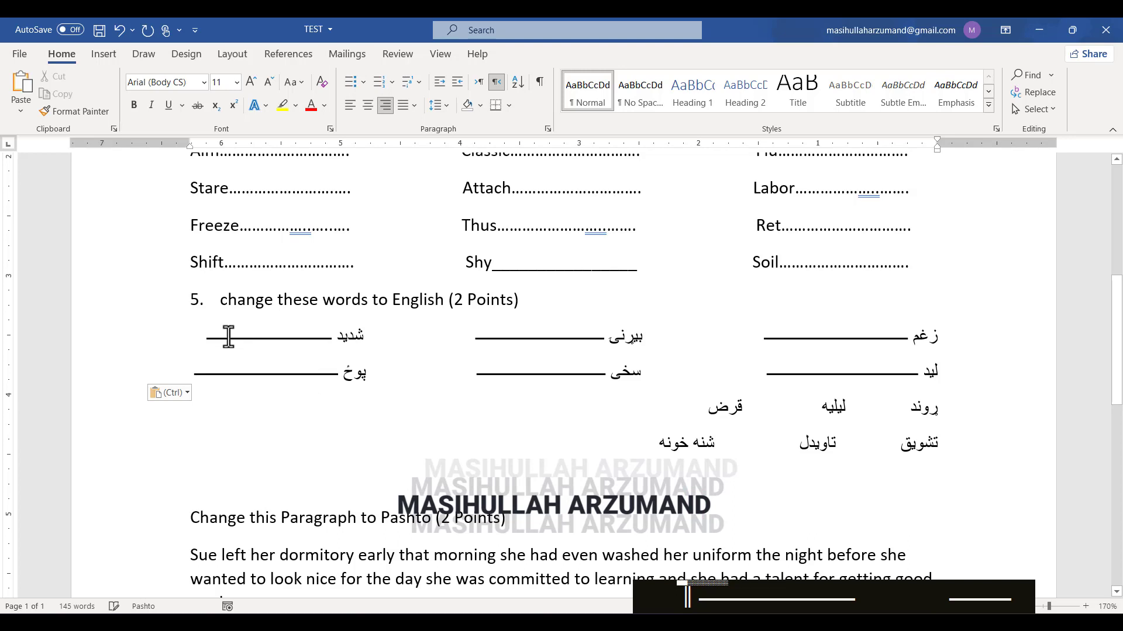
key("Return")
key("BackSpace")
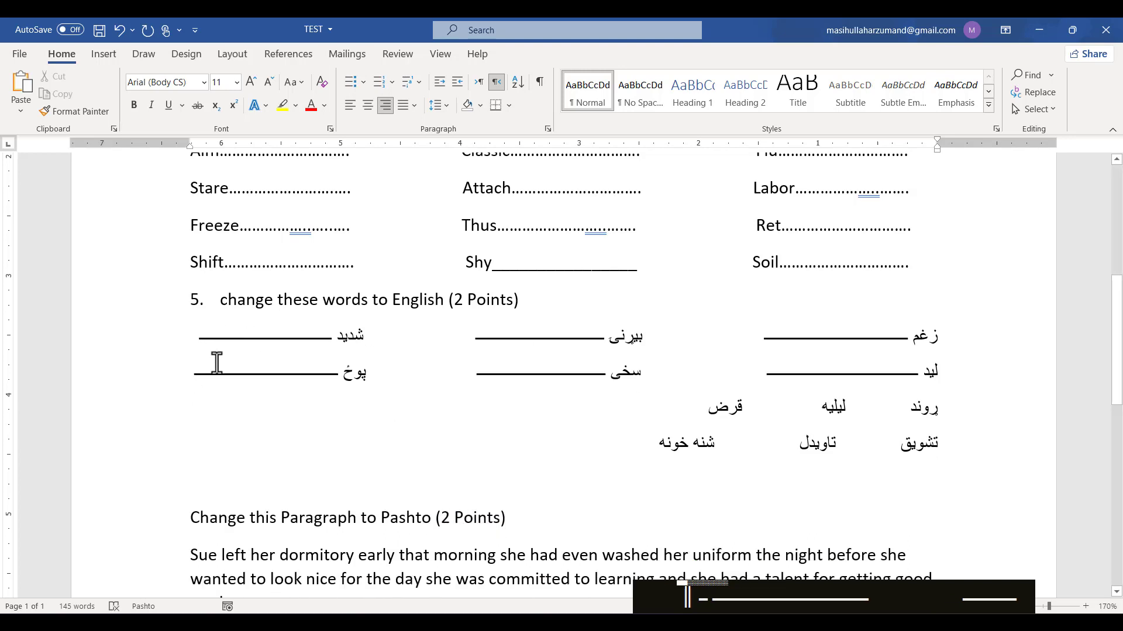
key("BackSpace")
Step: Replace the gap after روند in the third row with a slightly shortened answer line
left_click_drag(900, 410, 858, 414)
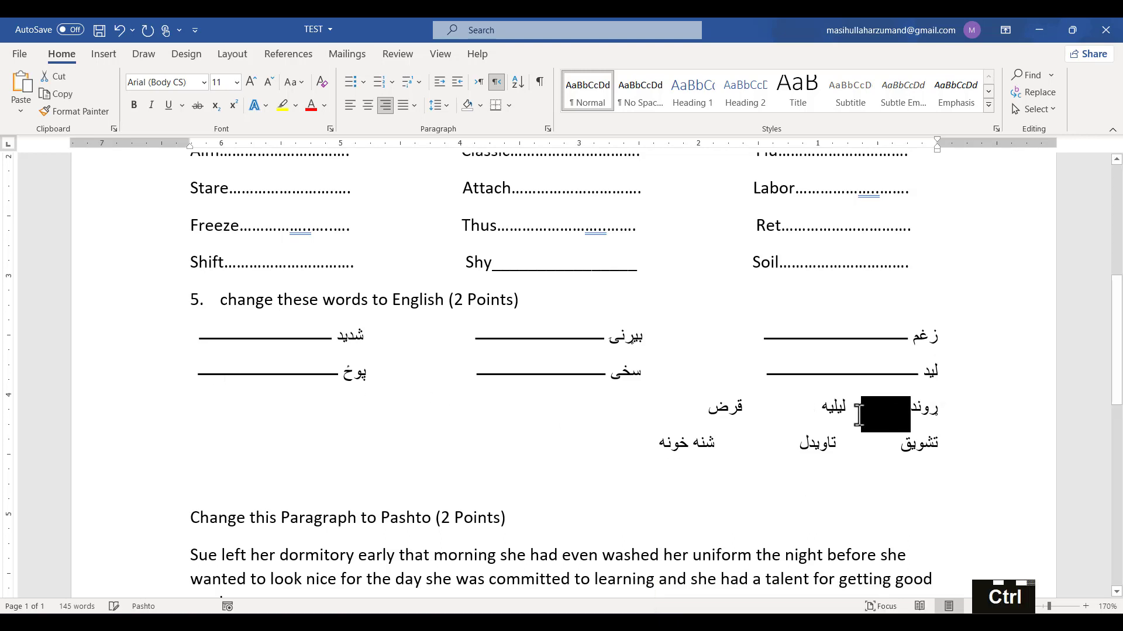
key("ctrl+v")
key("BackSpace")
key("BackSpace")
Step: Space لیلیه to align under سخی and replace the gap after it with an answer line
left_click(756, 415)
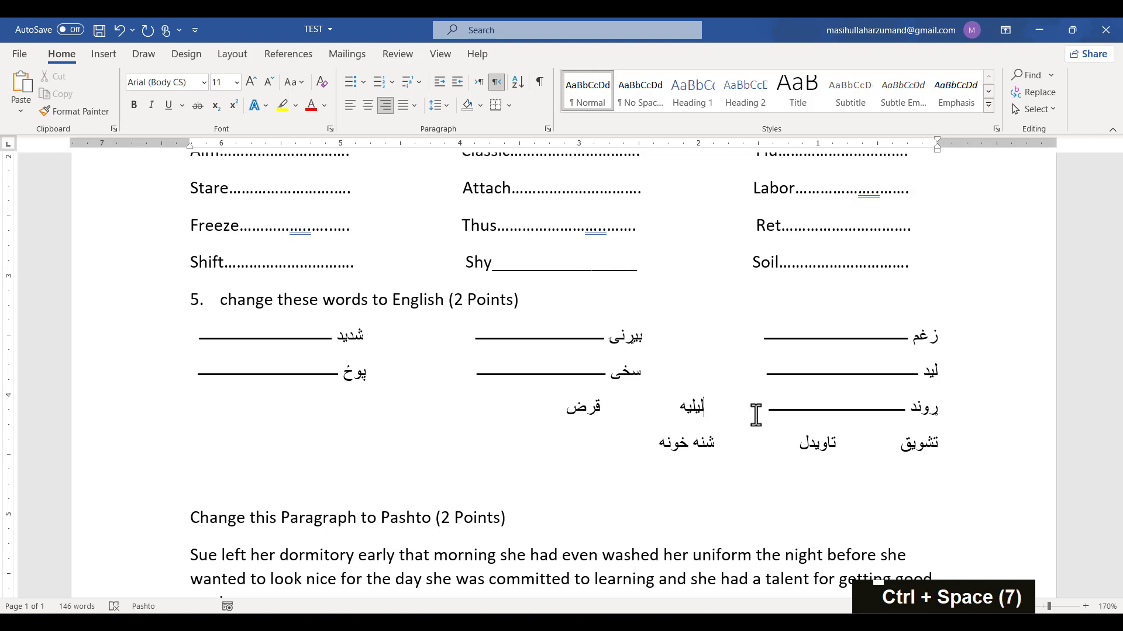
key("shift+space")
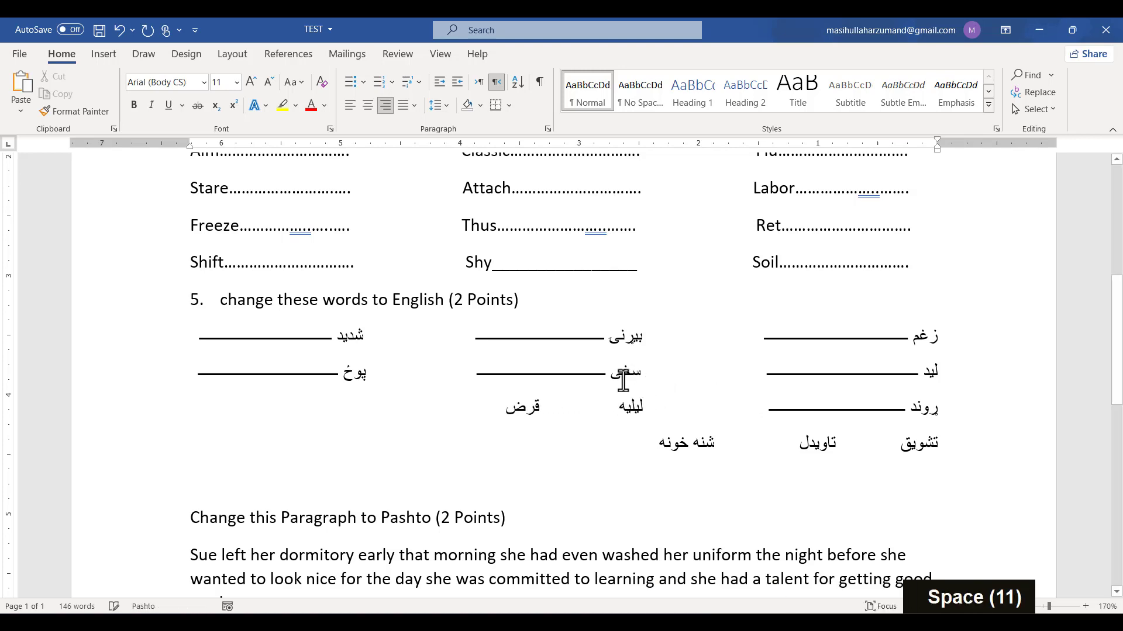
left_click_drag(611, 407, 546, 413)
key("ctrl+v")
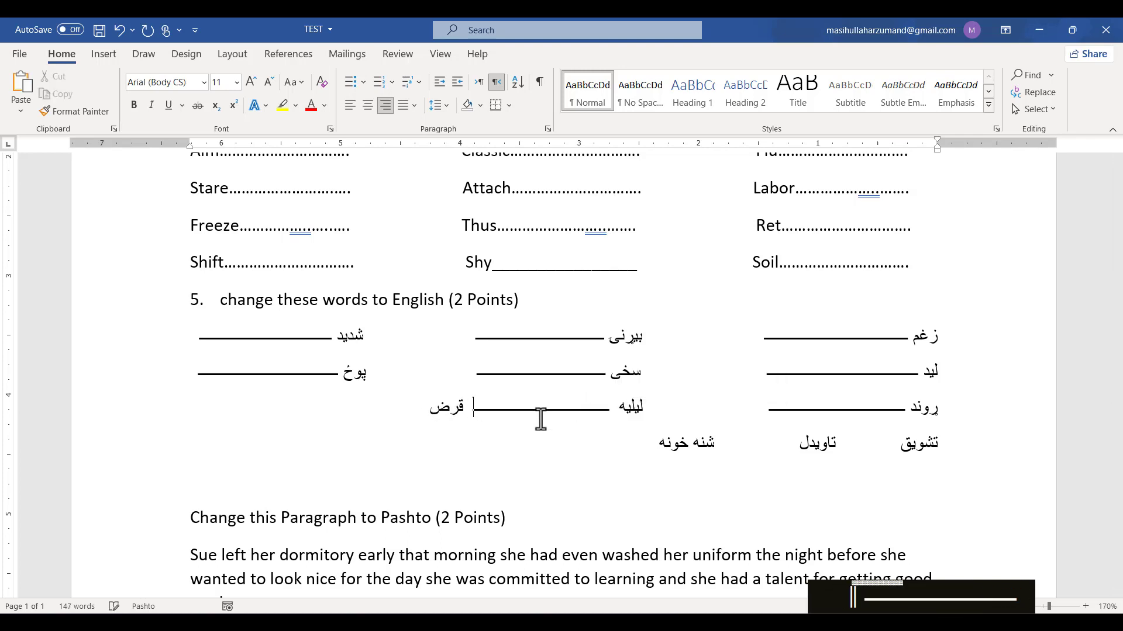
Step: Space قرض to align under پوخ and add a shortened answer line after it
left_click(465, 418)
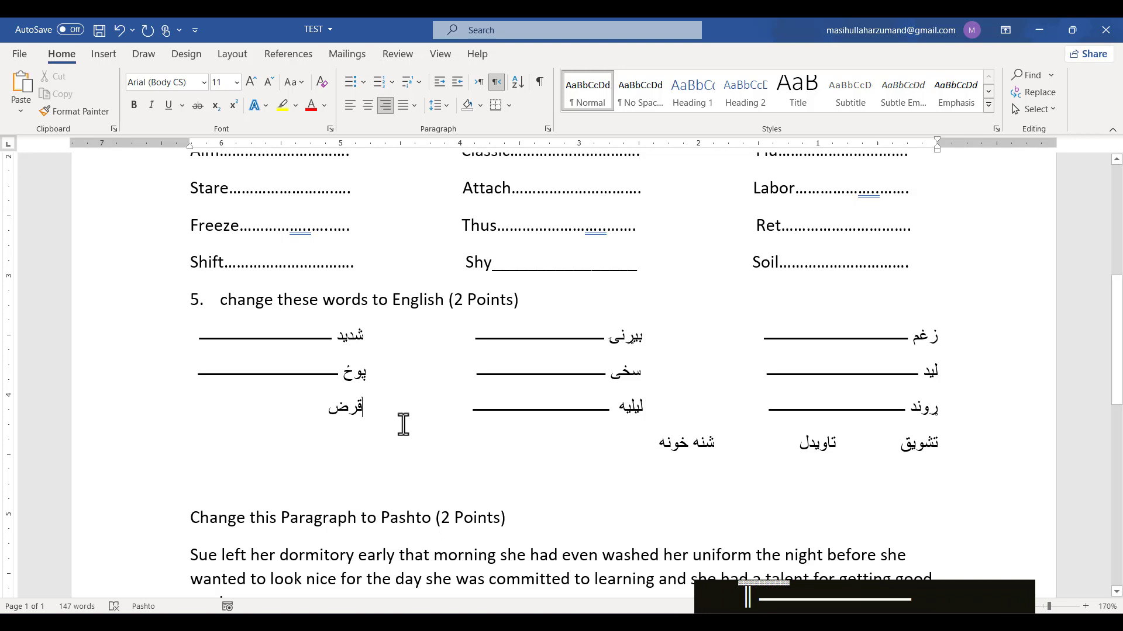
key("BackSpace")
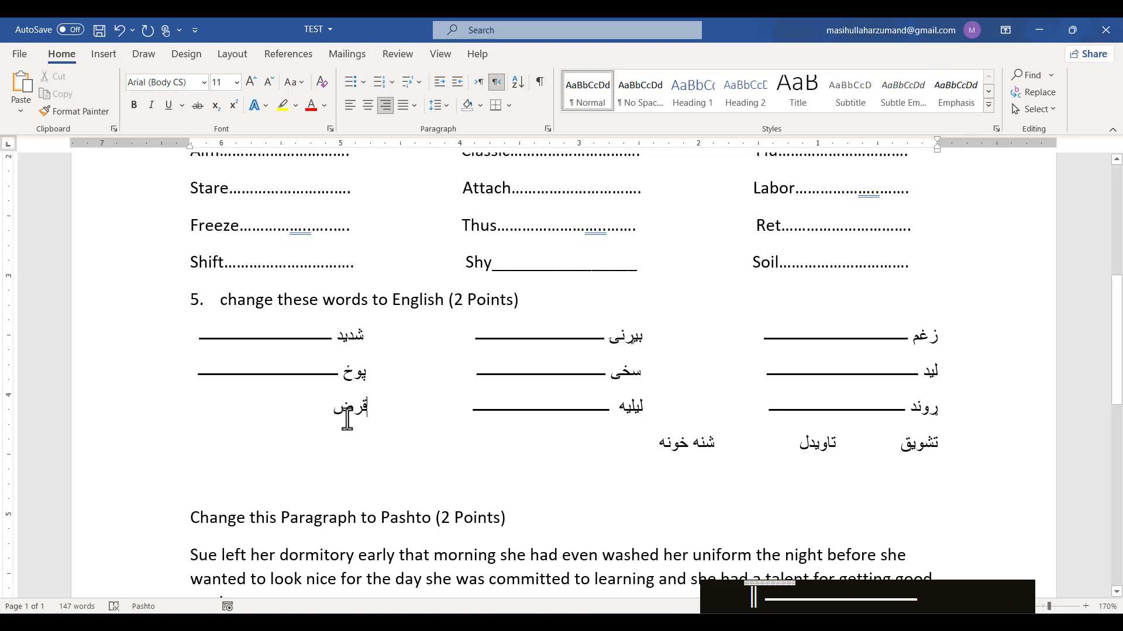
left_click_drag(292, 419, 254, 420)
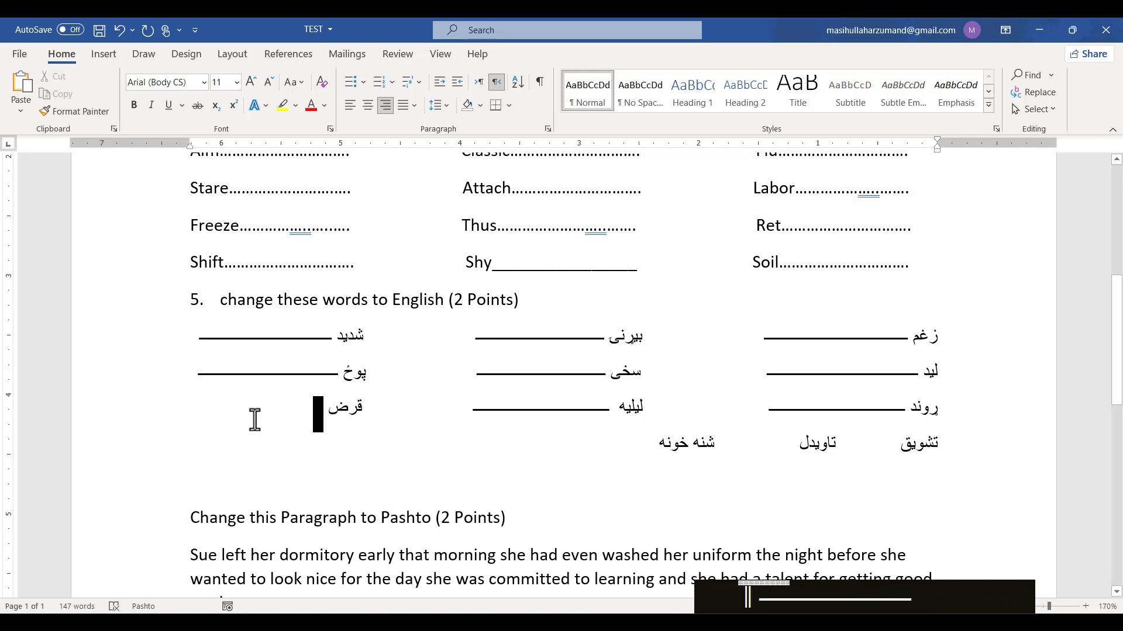
key("ctrl+v")
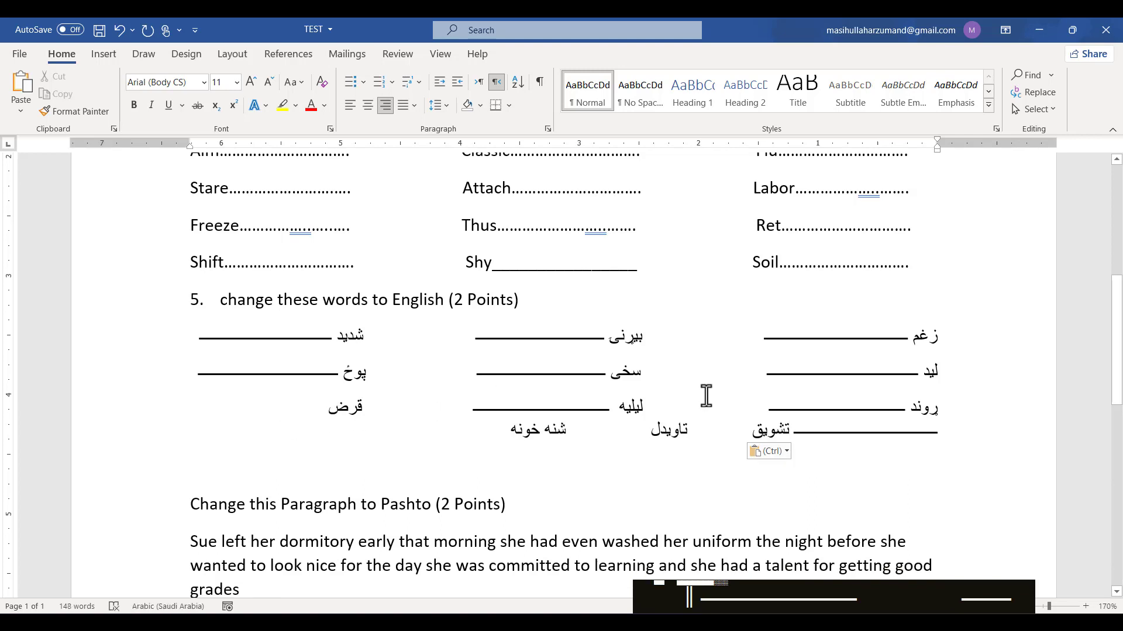
key("ctrl")
left_click(875, 436)
left_click(857, 441)
key("BackSpace")
key("BackSpace")
key("BackSpace")
key("BackSpace")
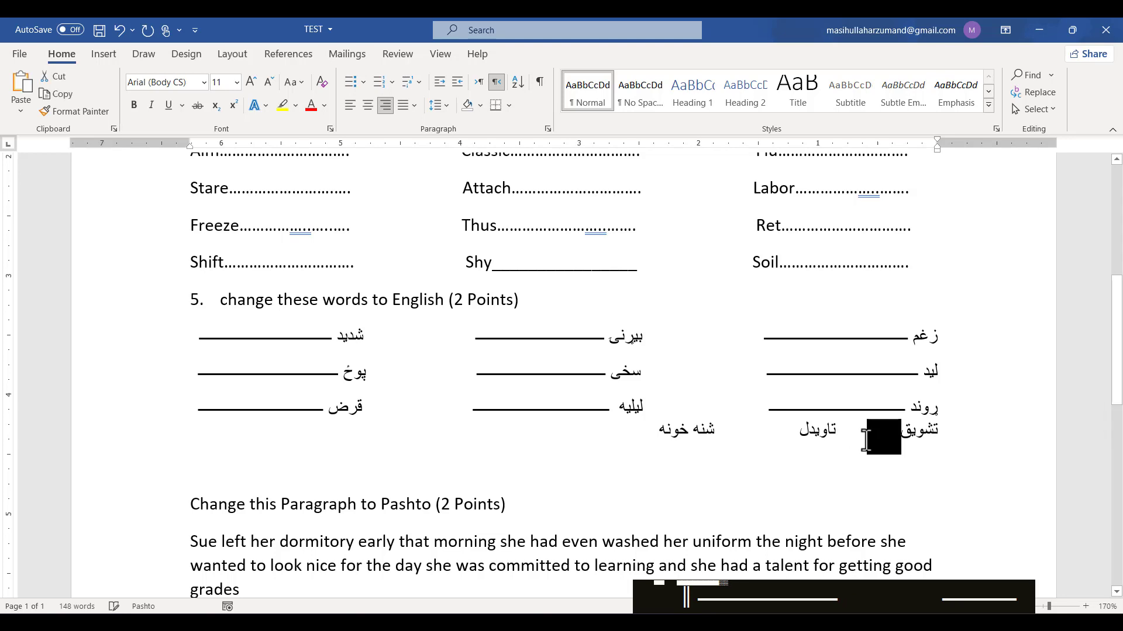
Step: Replace the gap after تشویق in the fourth row with an answer line shortened to match the rows above
key("ctrl+v")
key("BackSpace")
key("BackSpace")
key("BackSpace")
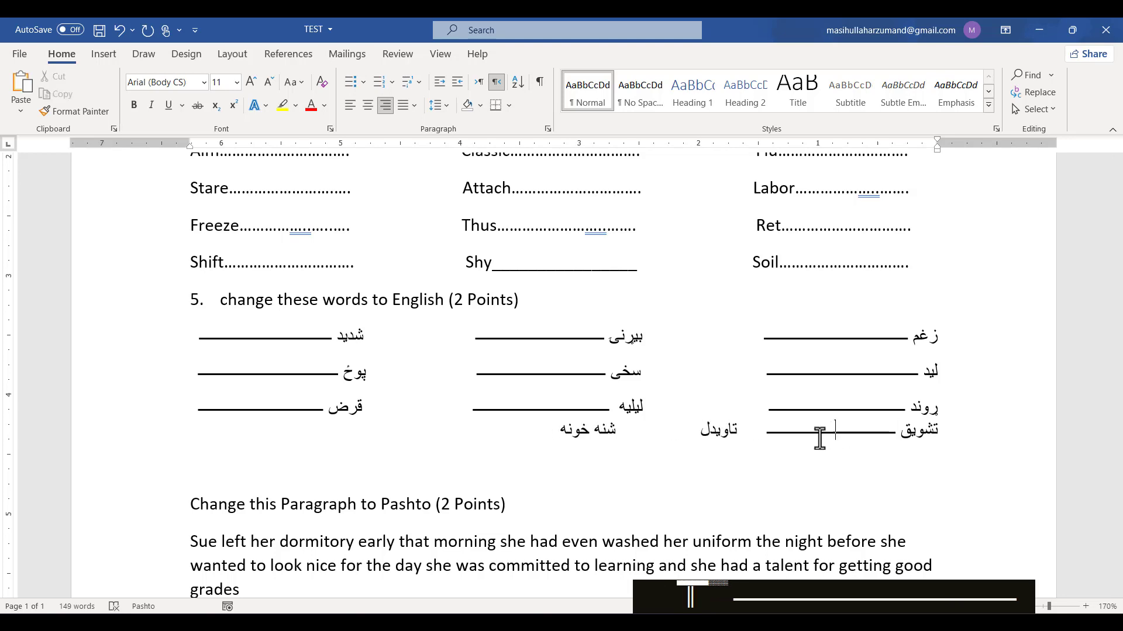
left_click_drag(911, 414, 862, 436)
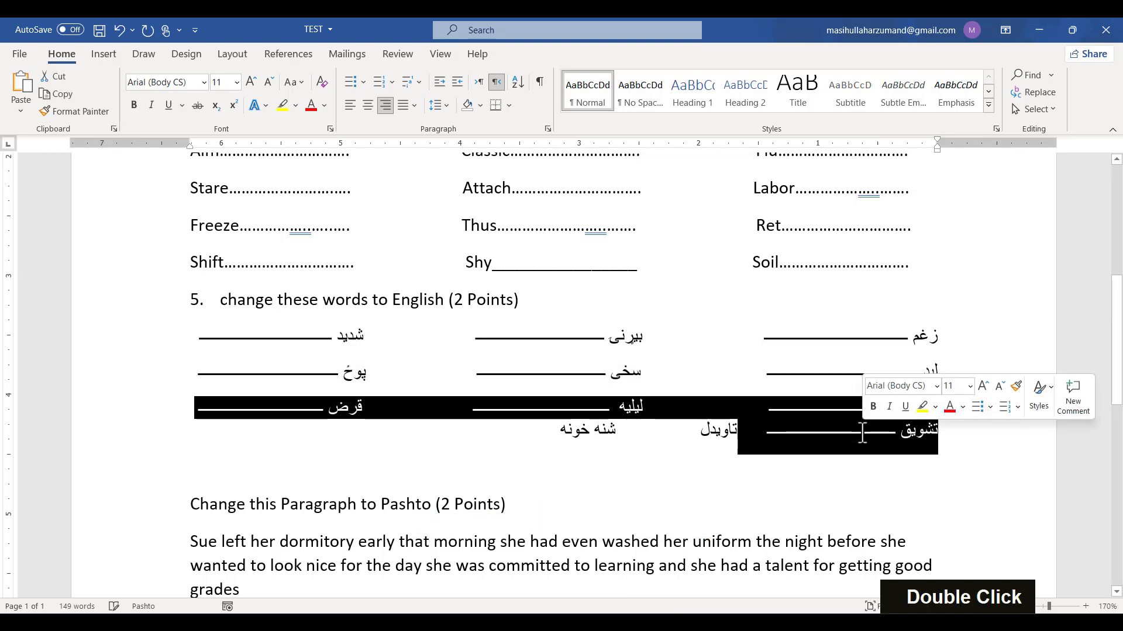
left_click(787, 411)
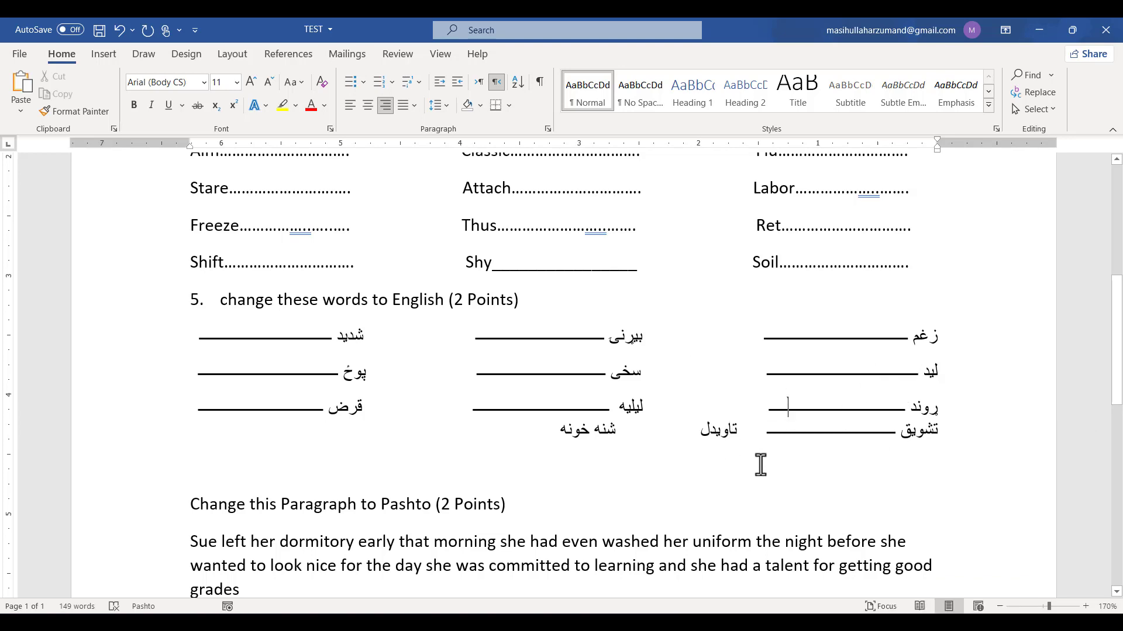
Step: Space تاویدل to align under لیلیه and replace the gap after it with a shortened answer line
left_click(739, 432)
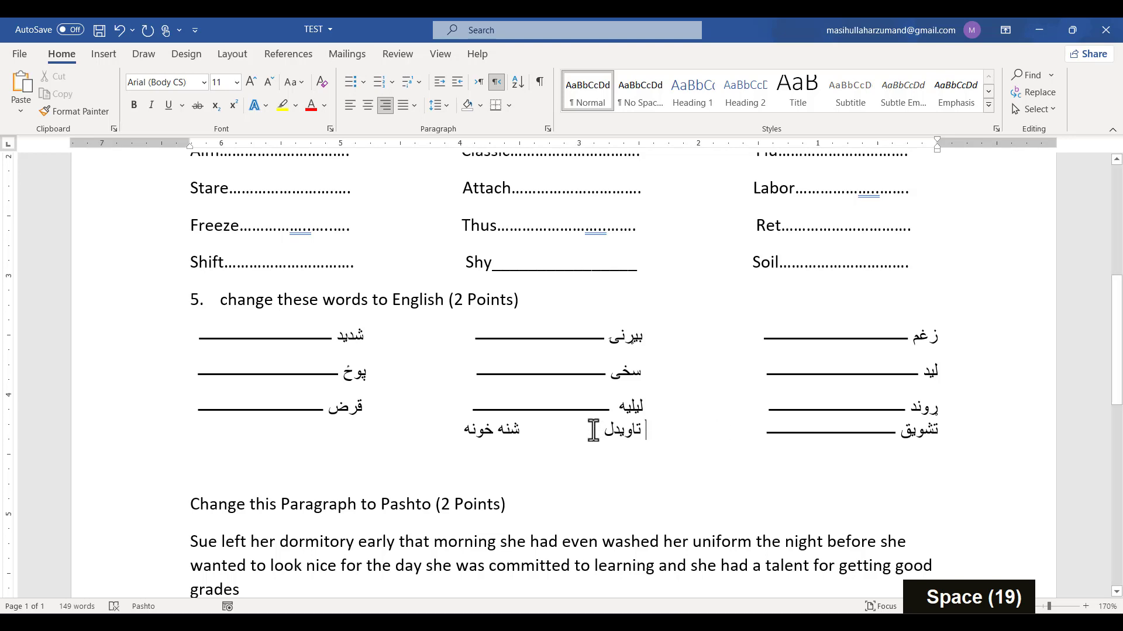
left_click_drag(602, 433, 519, 427)
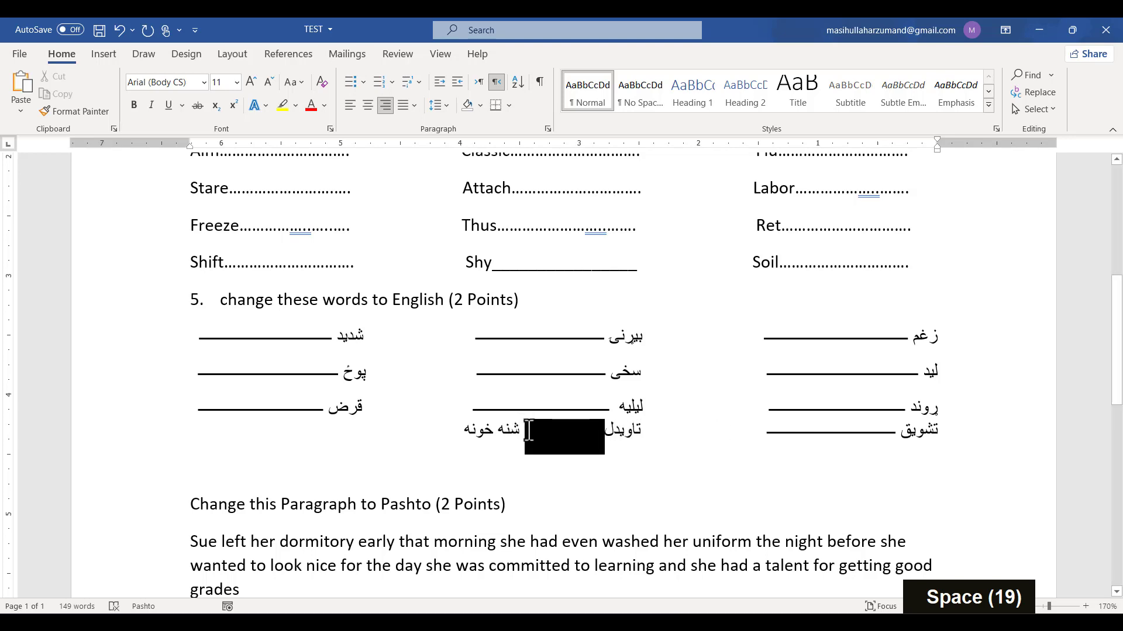
key("ctrl+v")
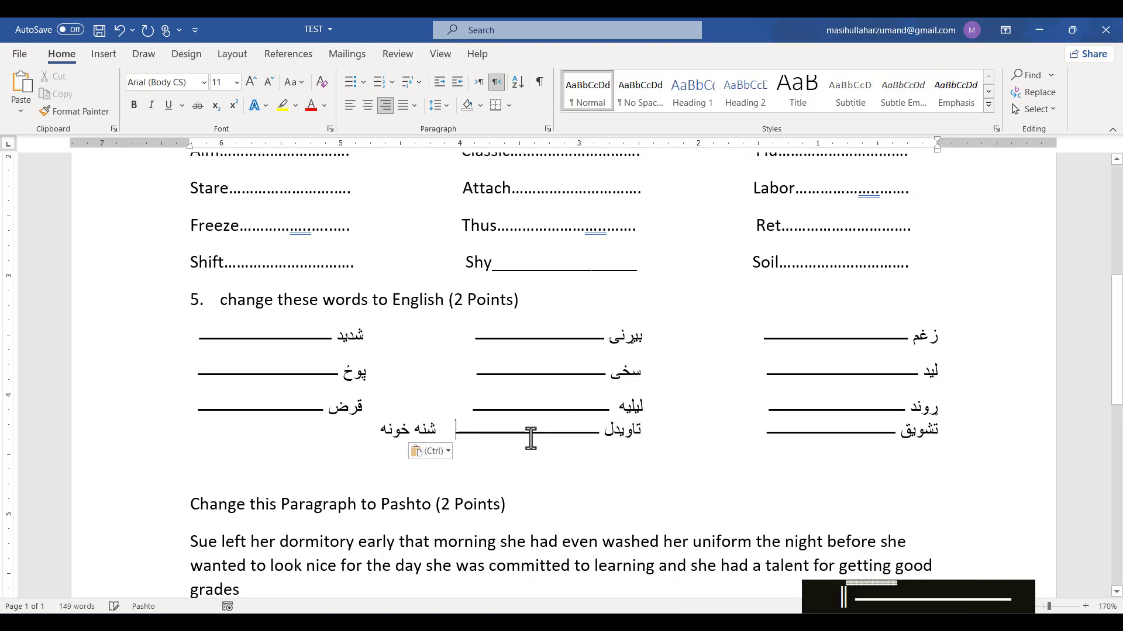
key("BackSpace")
key("BackSpace")
key("BackSpace")
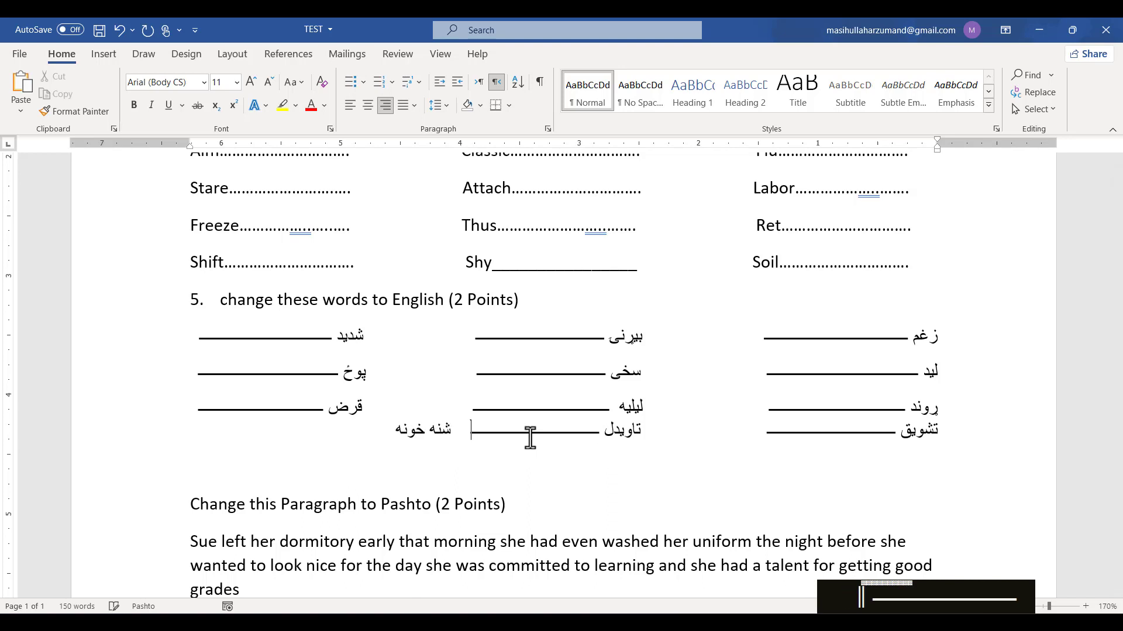
Step: Space شنه خونه to align under قرض and add an answer line after it, shortened to end with the lines above
key("BackSpace")
key("BackSpace")
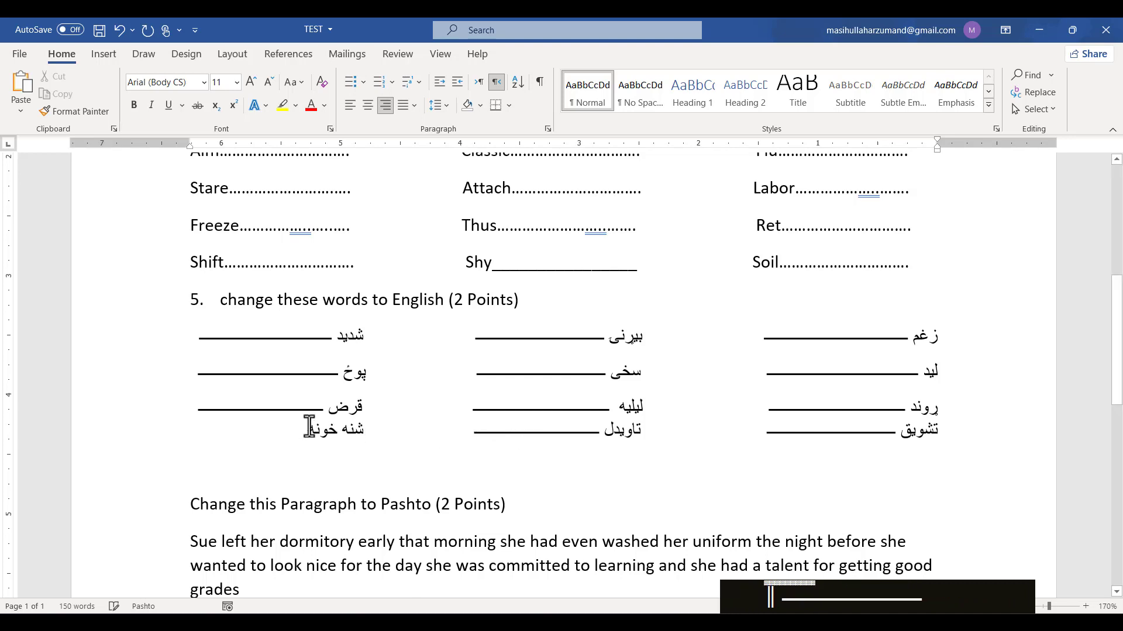
left_click(238, 434)
key("ctrl+v")
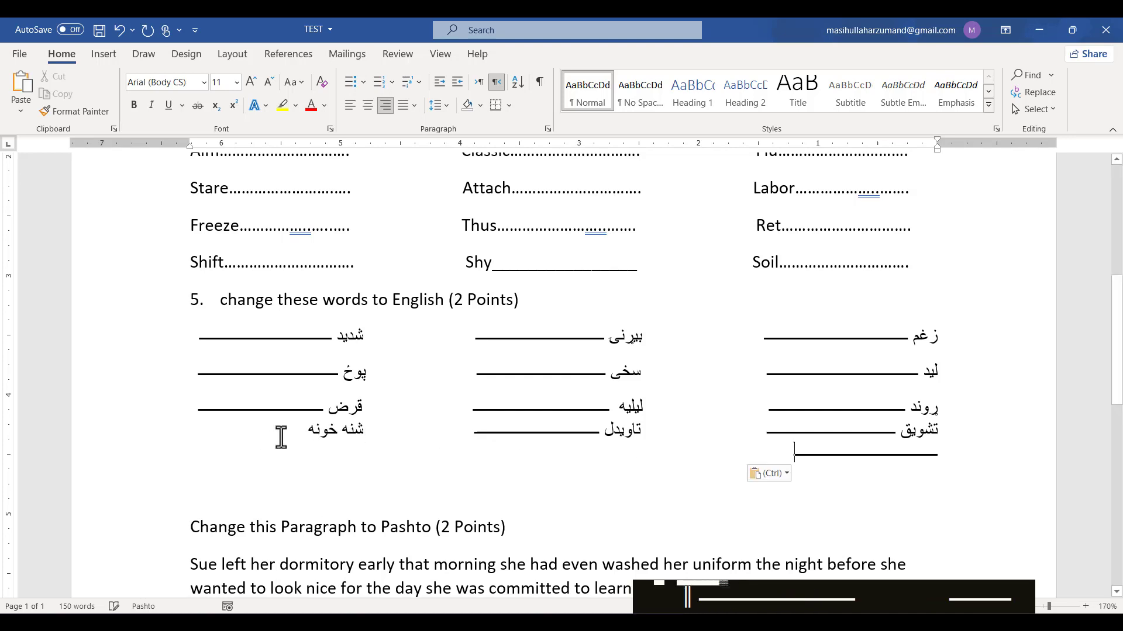
key("BackSpace")
key("BackSpace")
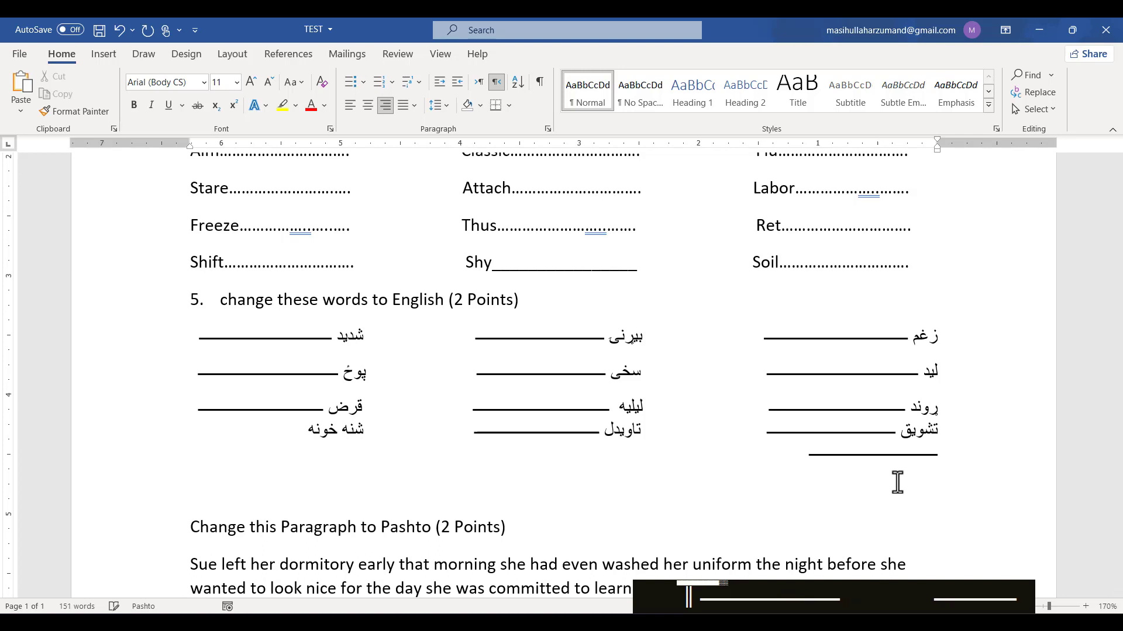
key("BackSpace")
key("BackSpace")
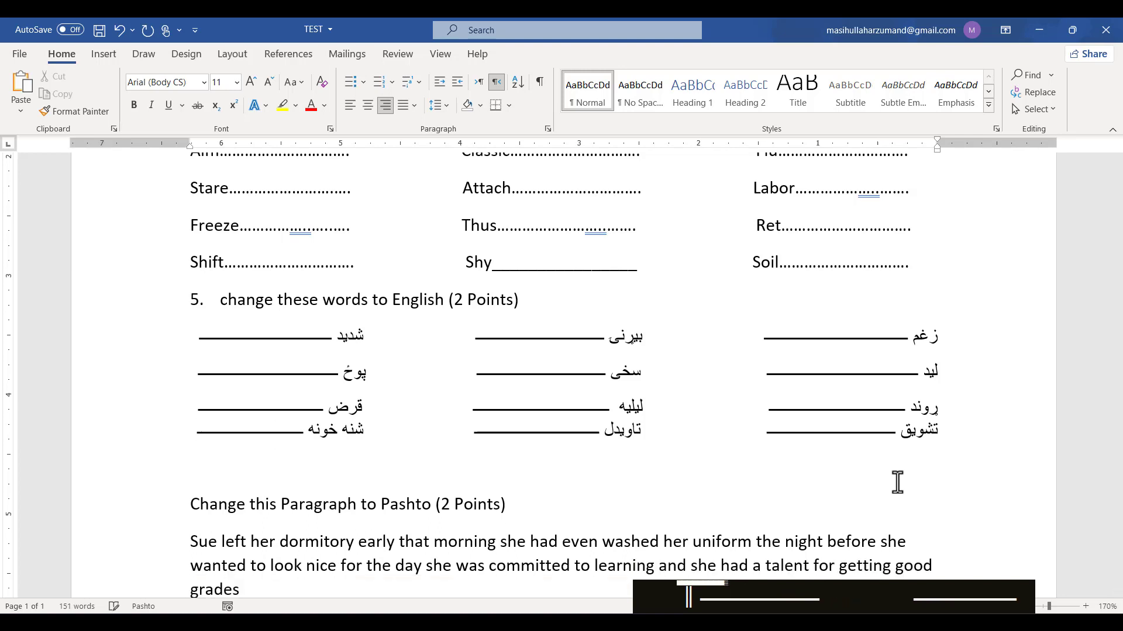
Step: Set the line spacing of the four Pashto word rows under question 5 to 1.15
left_click_drag(150, 356, 904, 403)
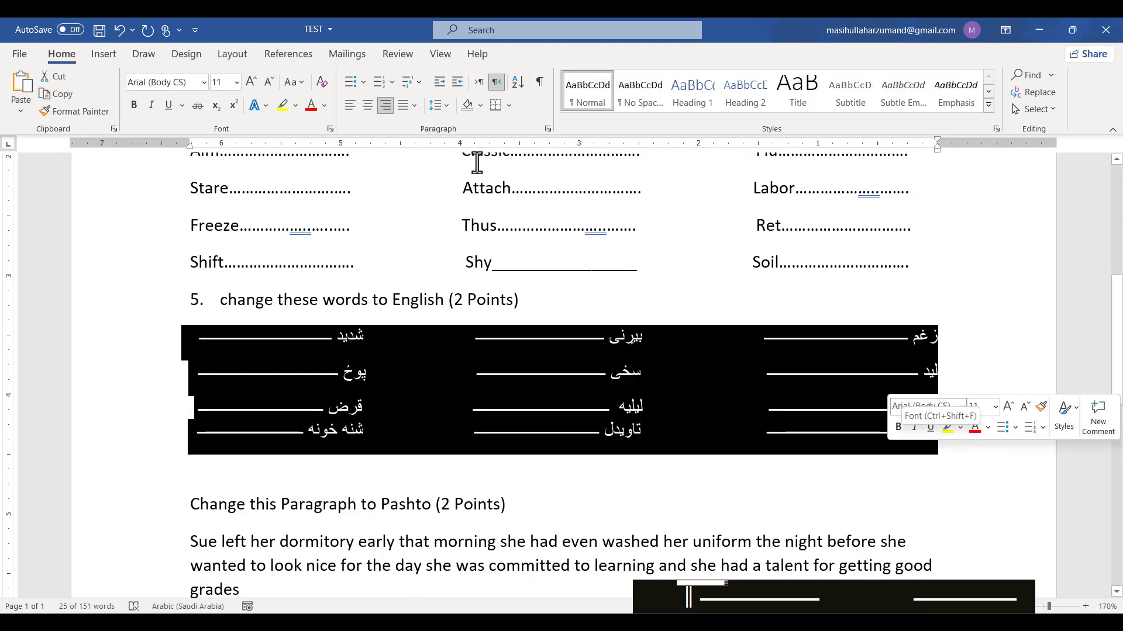
left_click(445, 104)
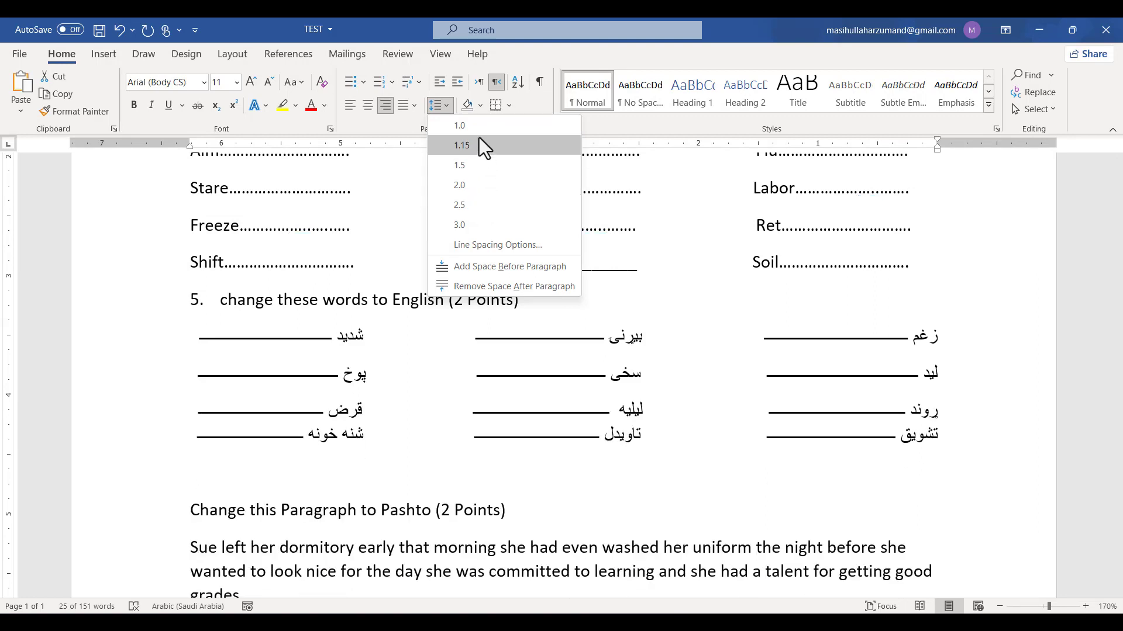
left_click(479, 147)
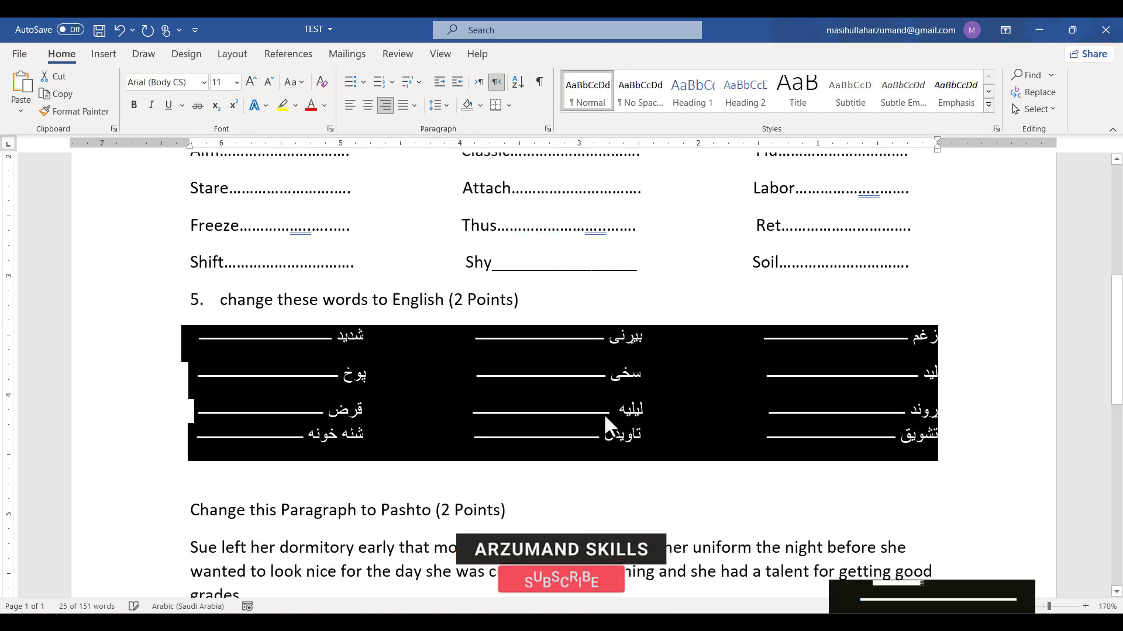
scroll(604, 413, "down", 2)
left_click(450, 471)
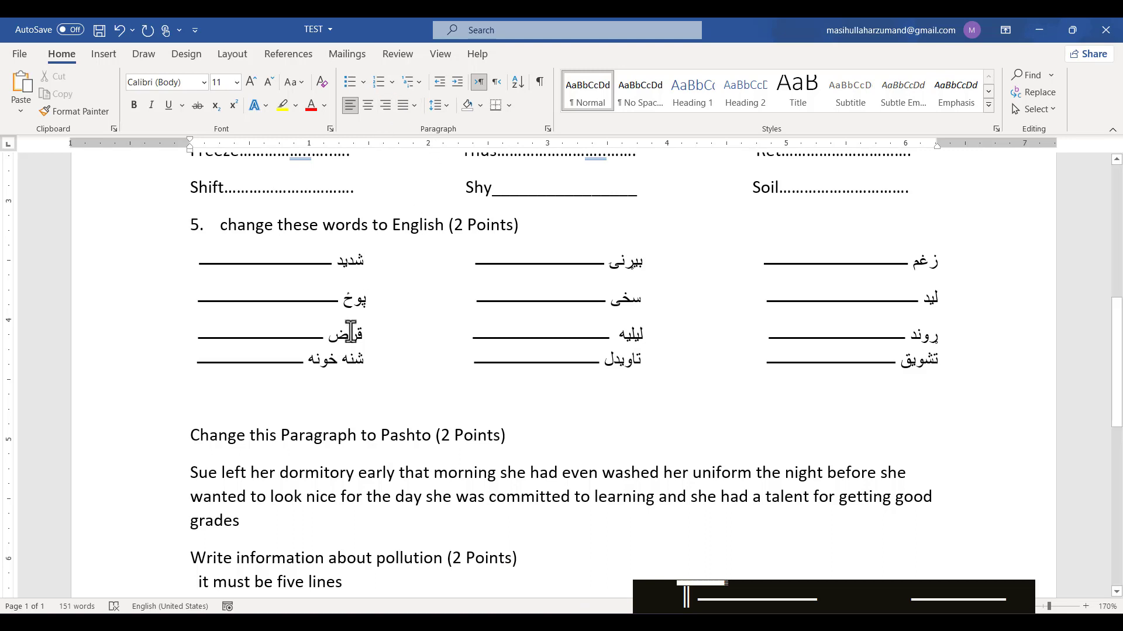
left_click(337, 345)
left_click(326, 297)
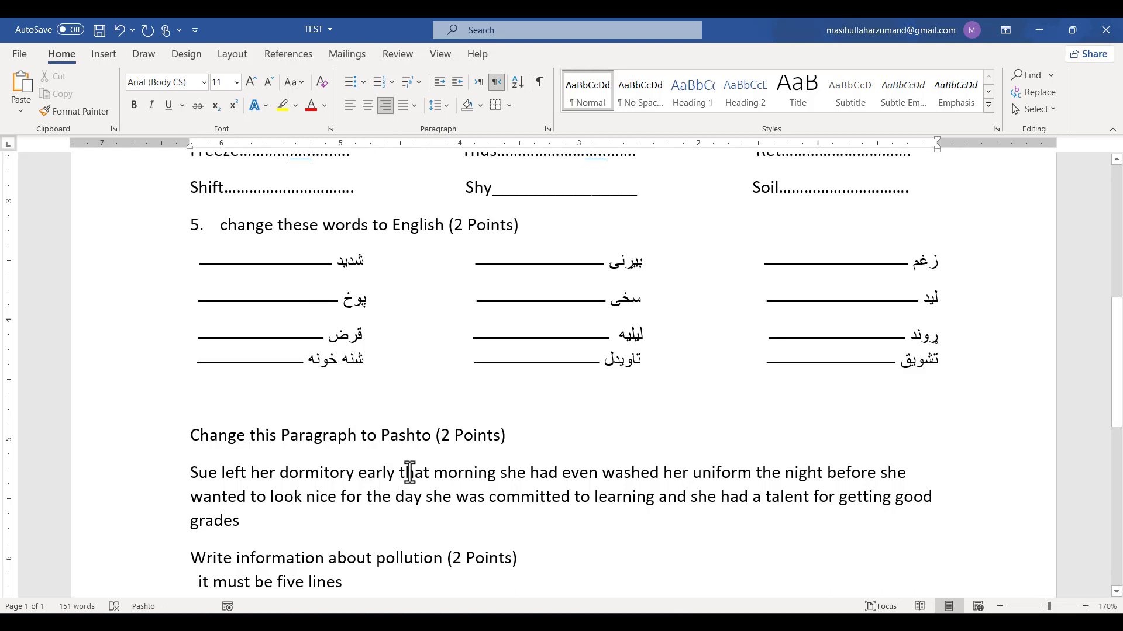
Step: Number the heading "Change this Paragraph to Pashto (2 Points)" as question 6, continuing the existing list
scroll(571, 448, "down", 5)
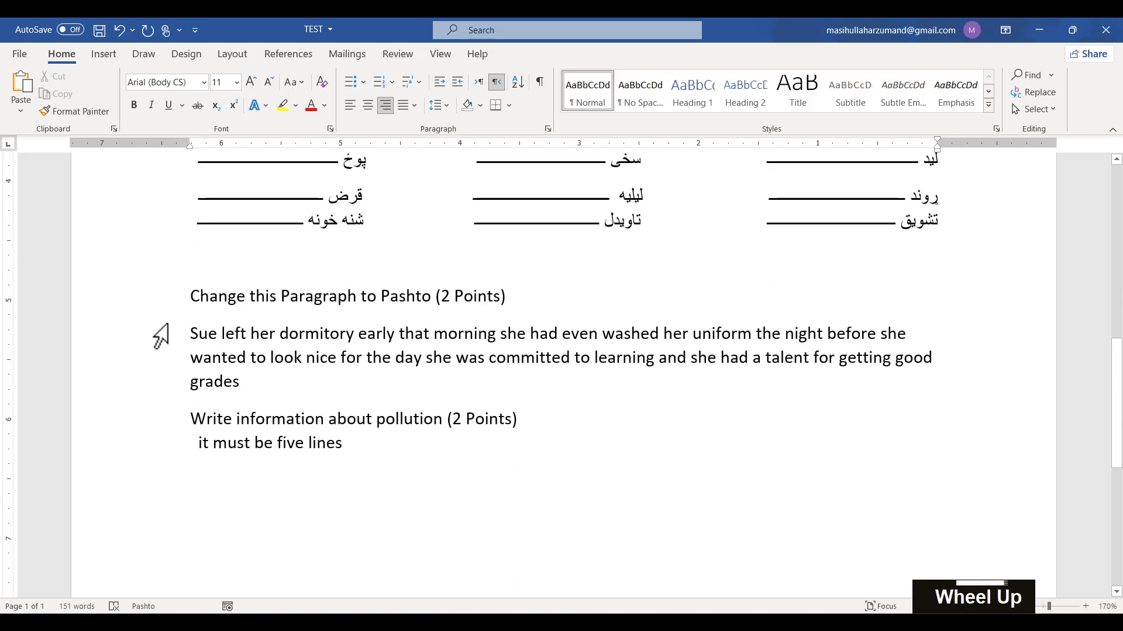
left_click(131, 317)
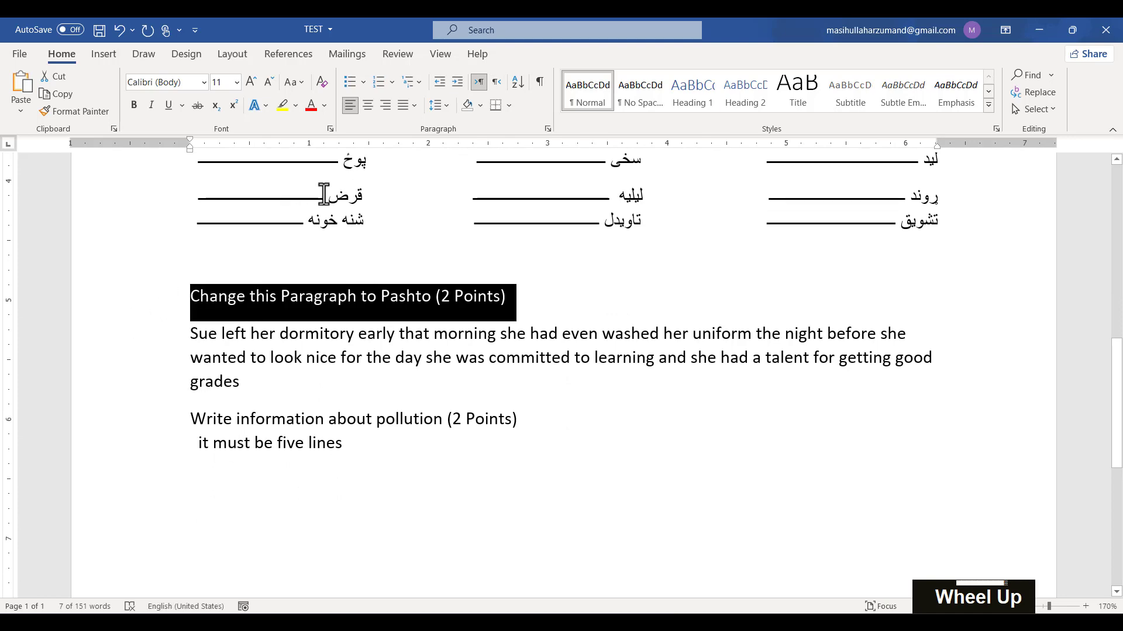
scroll(233, 293, "up", 15)
scroll(233, 293, "down", 5)
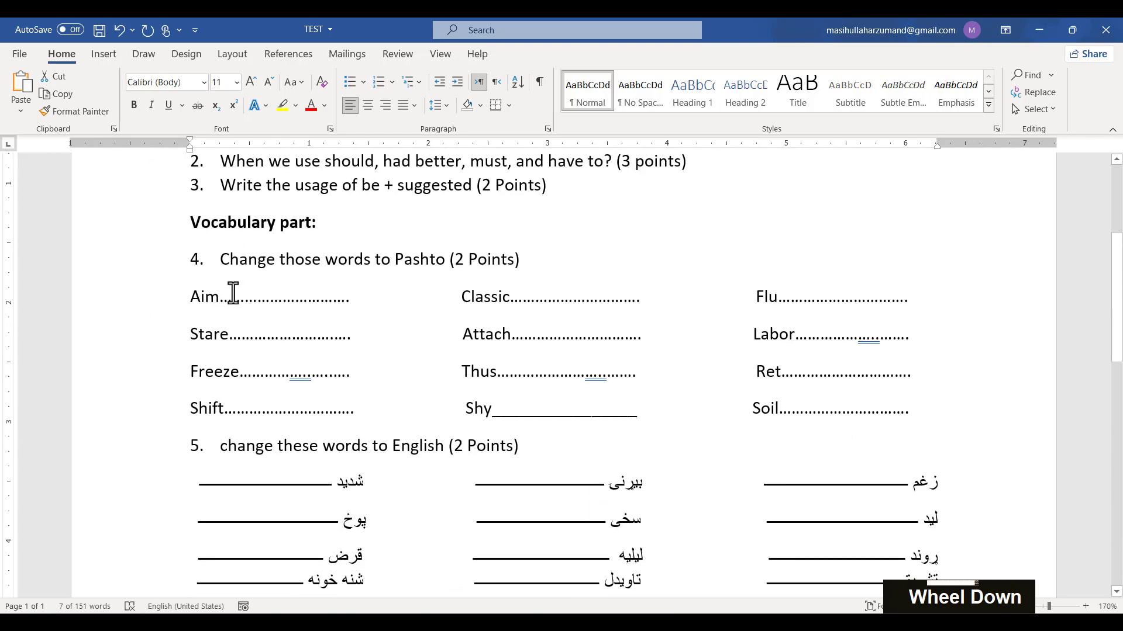
scroll(200, 409, "down", 10)
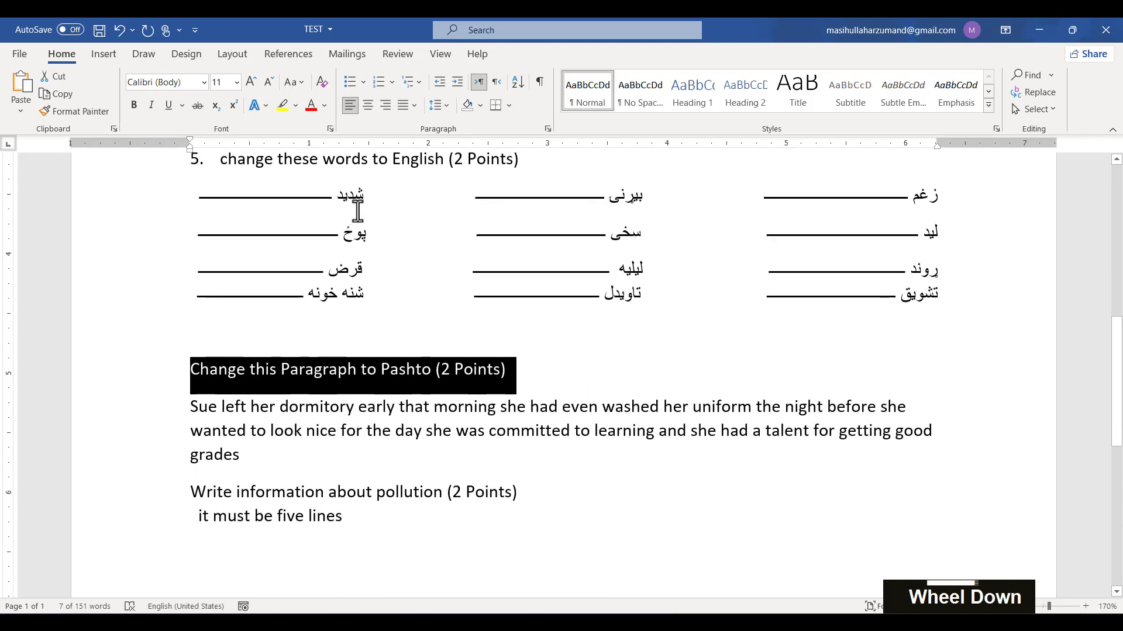
left_click(387, 83)
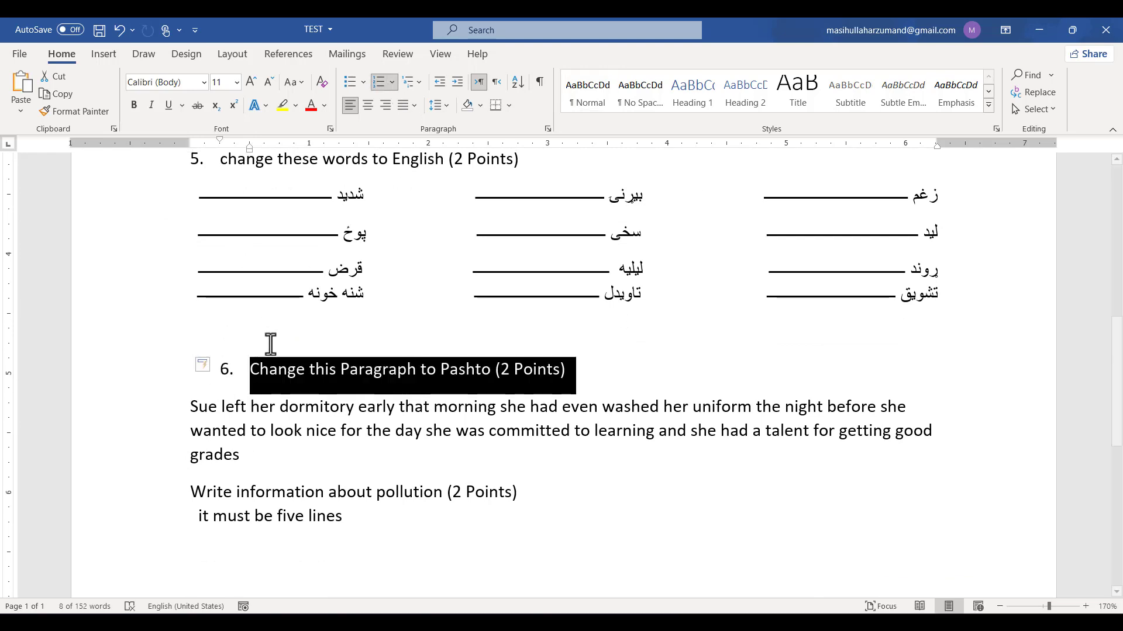
left_click(255, 368)
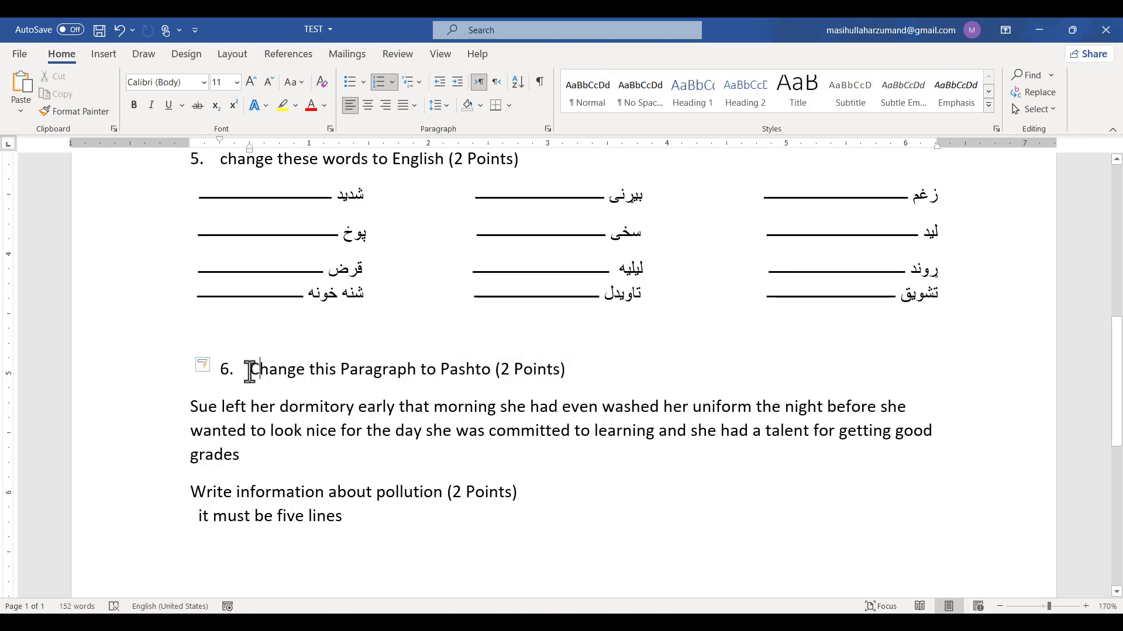
Step: Shift the question 6 heading to line up with question 5 and indent the paragraph beginning "Sue left her dormitory" to 0.25 inch
mouse_move(250, 150)
left_mouse_down()
mouse_move(204, 157)
mouse_move(220, 157)
left_mouse_up()
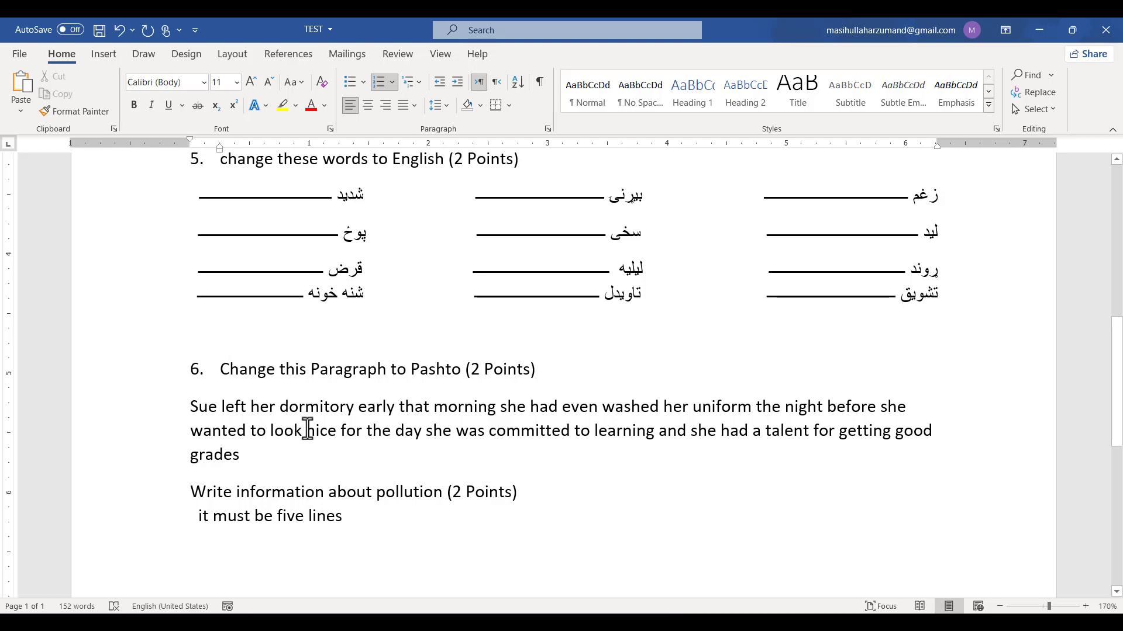
left_click_drag(163, 408, 213, 462)
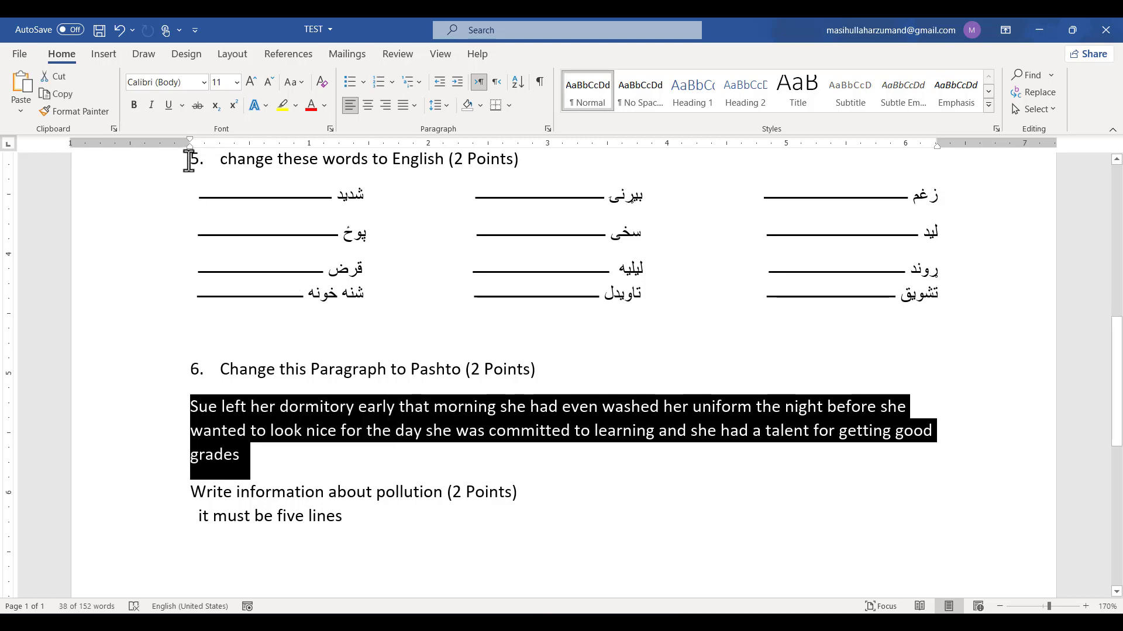
left_click_drag(191, 152, 220, 146)
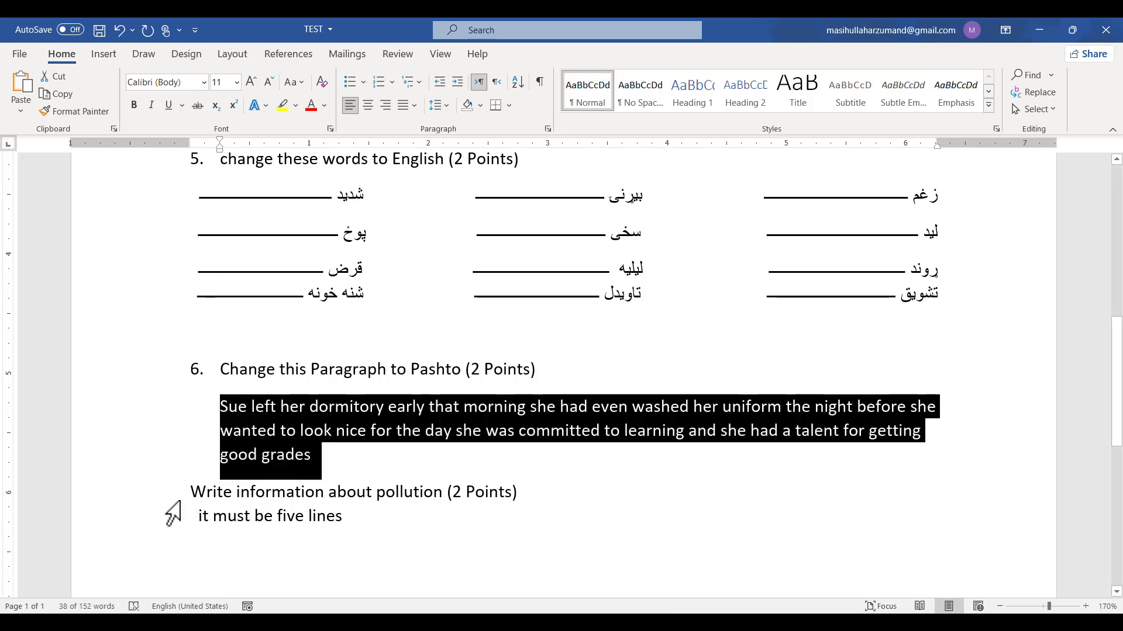
Step: Indent the "Write information about pollution (2 Points)" heading and "it must be five lines" to match the paragraph above
mouse_move(178, 501)
left_mouse_down()
mouse_move(175, 491)
mouse_move(180, 521)
left_mouse_up()
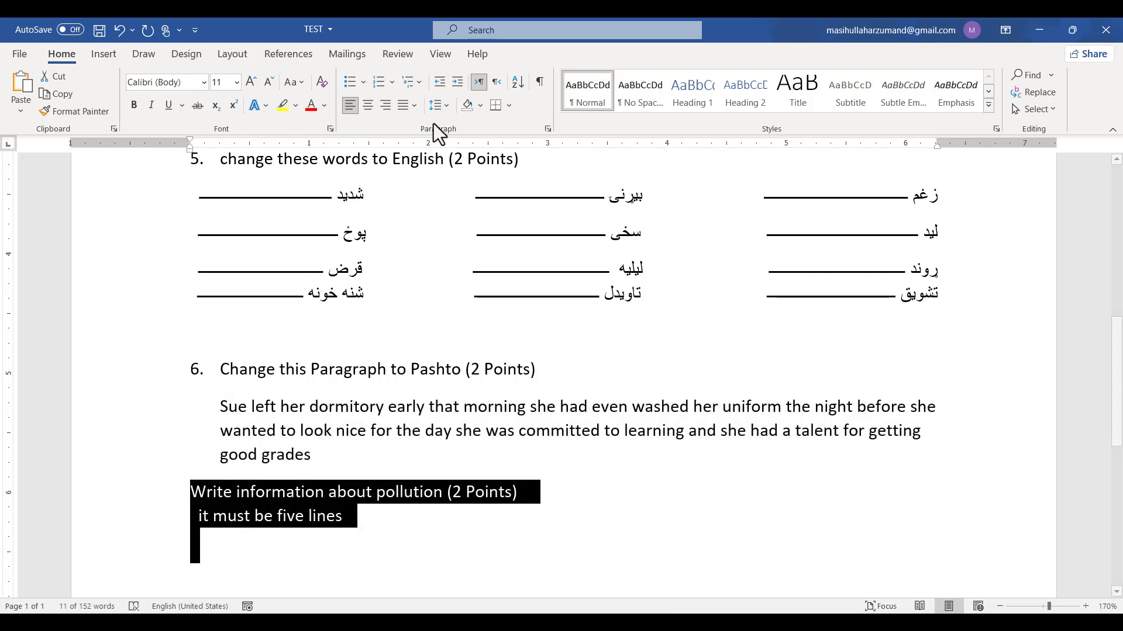
double_click(457, 86)
left_click(457, 86)
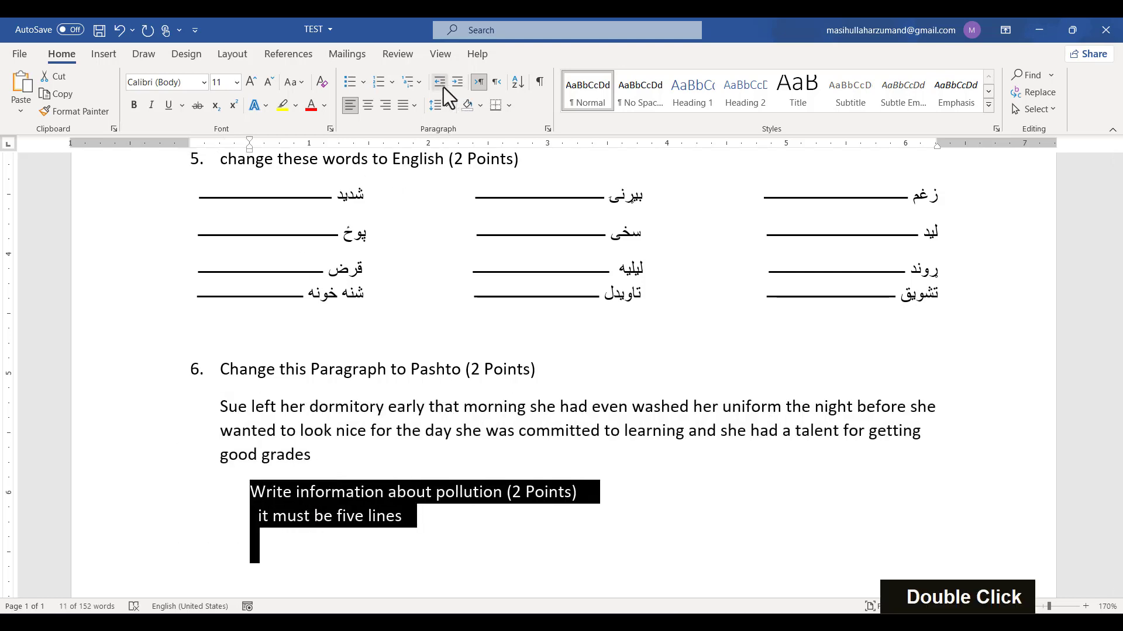
left_click(443, 87)
scroll(230, 447, "up", 4)
scroll(231, 446, "down", 2)
scroll(230, 445, "up", 1)
scroll(231, 444, "up", 1)
scroll(231, 444, "up", 1)
scroll(231, 445, "down", 1)
scroll(231, 445, "down", 1)
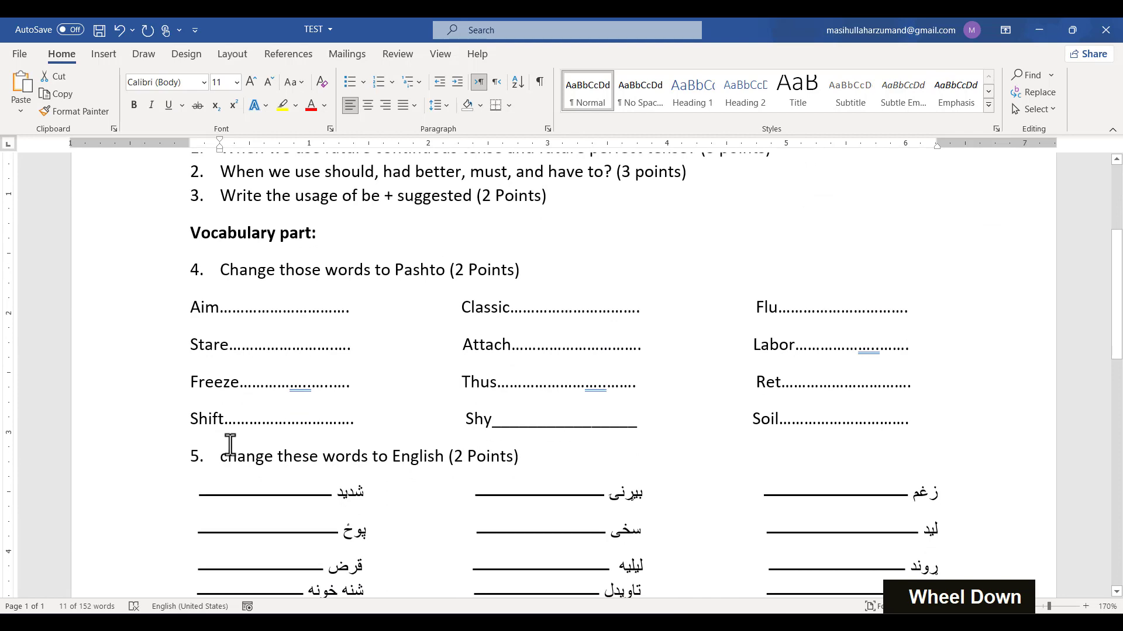
scroll(243, 499, "down", 5)
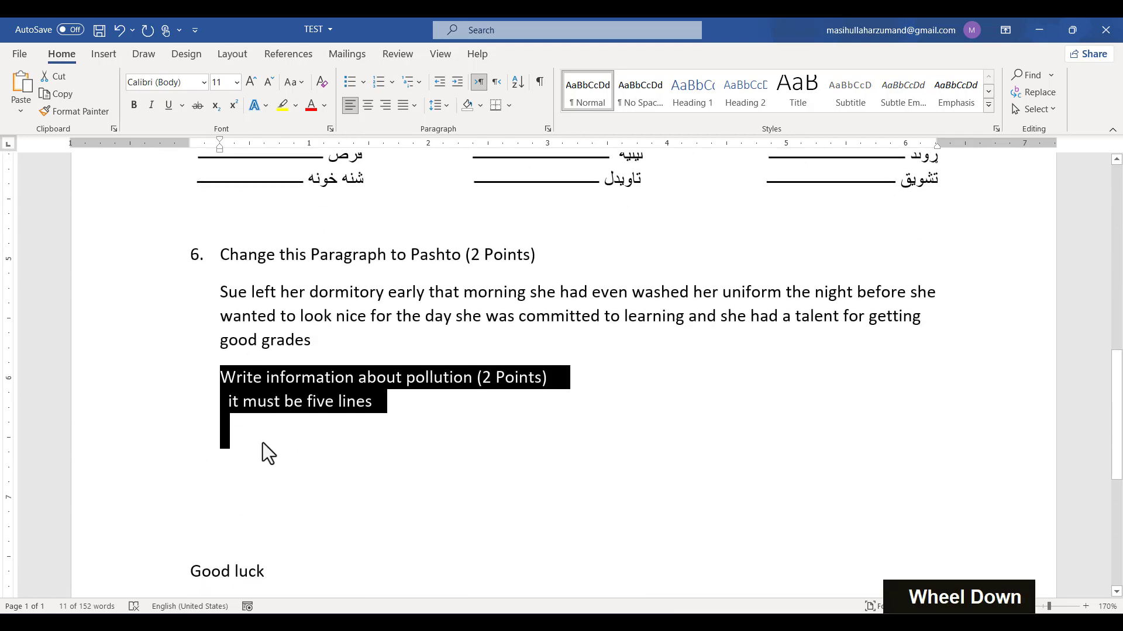
Step: Number the heading "Write information about pollution (2 Points)" as question 7 and align it with question 6
left_click(224, 386)
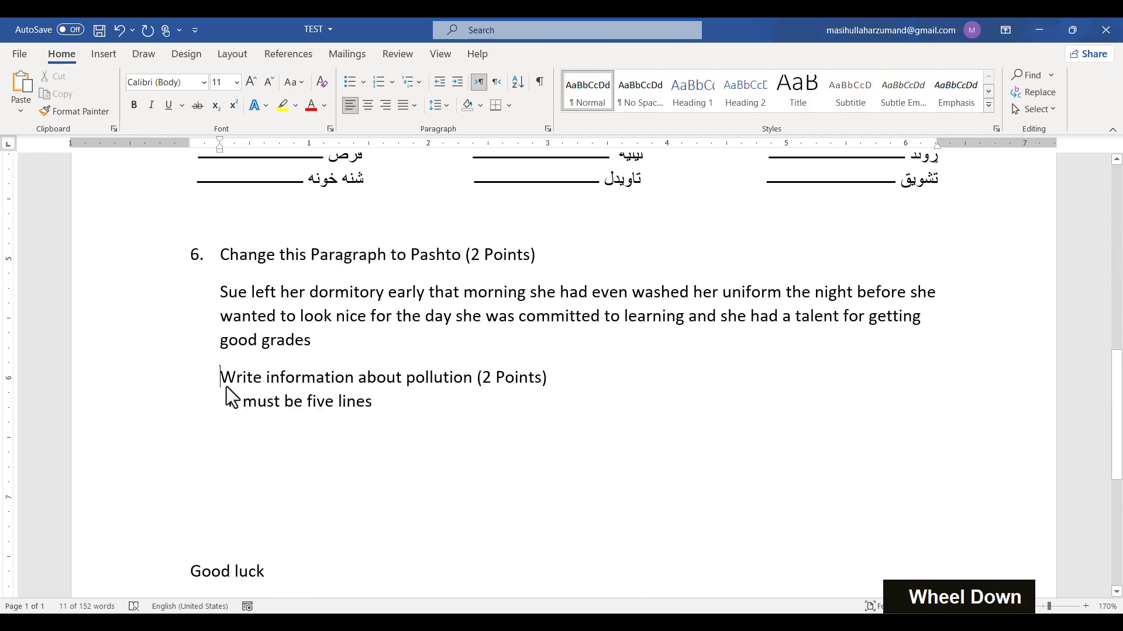
left_click(76, 383)
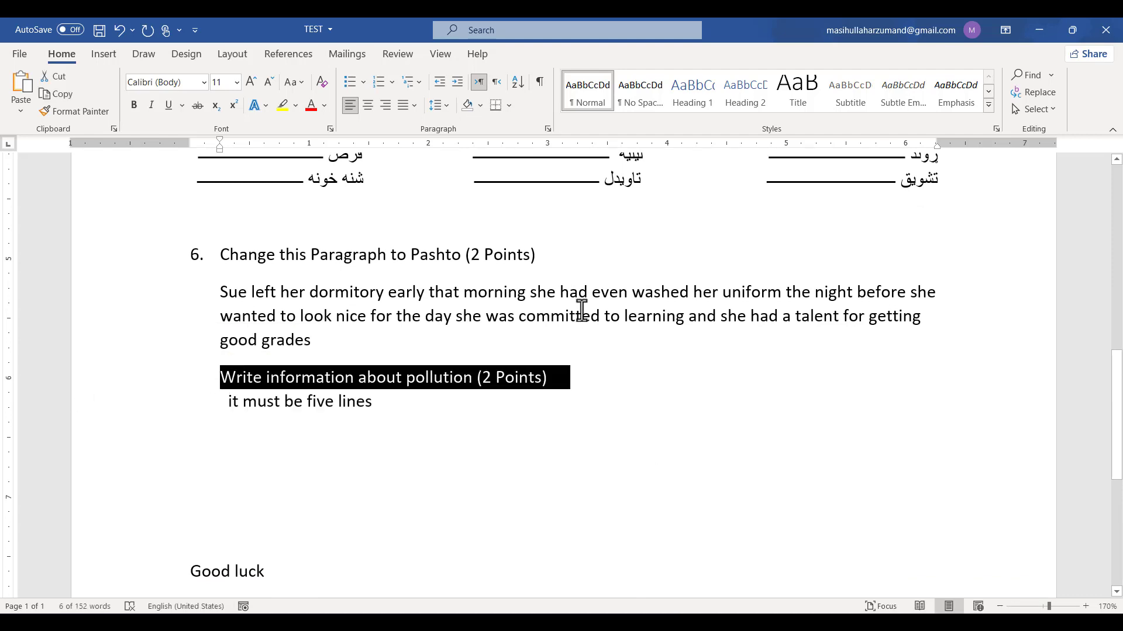
left_click(379, 83)
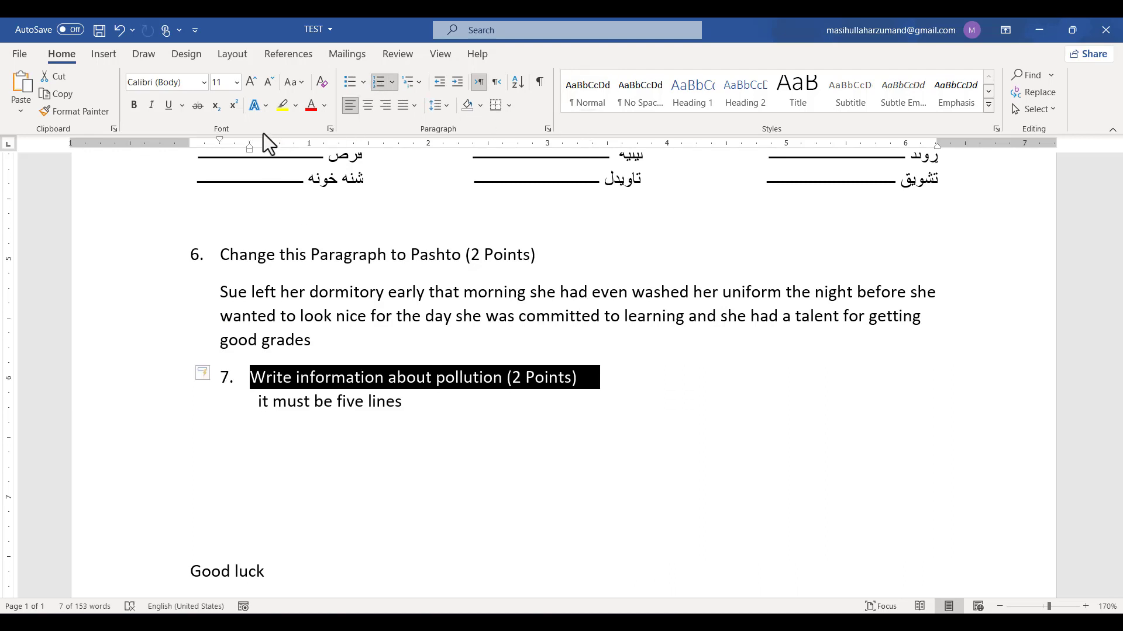
left_click_drag(250, 152, 213, 152)
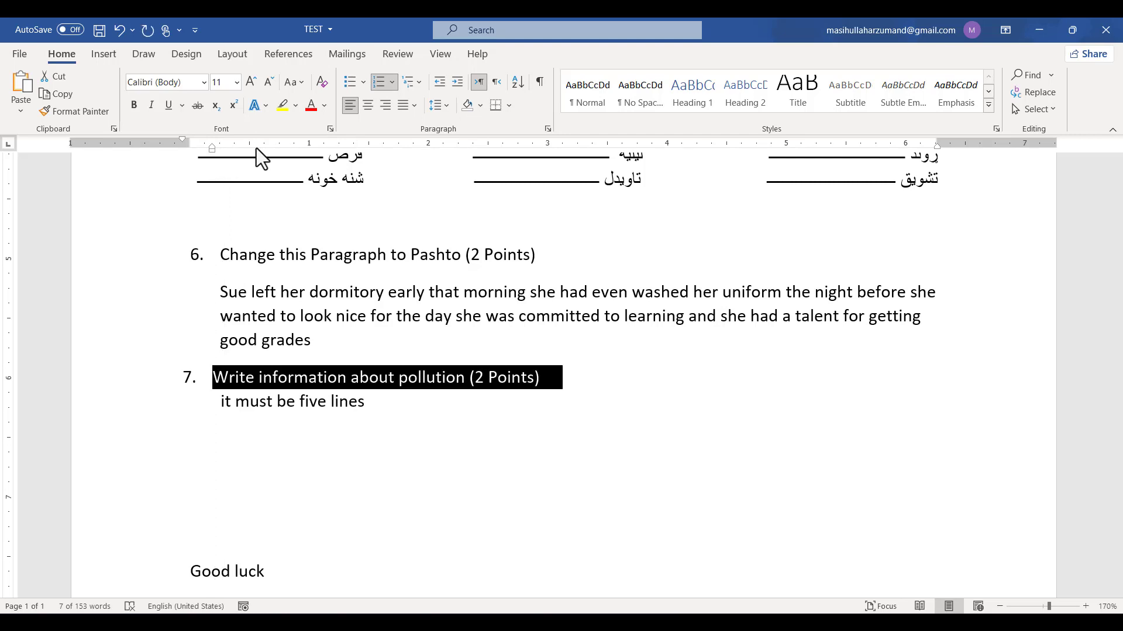
left_click_drag(213, 149, 217, 152)
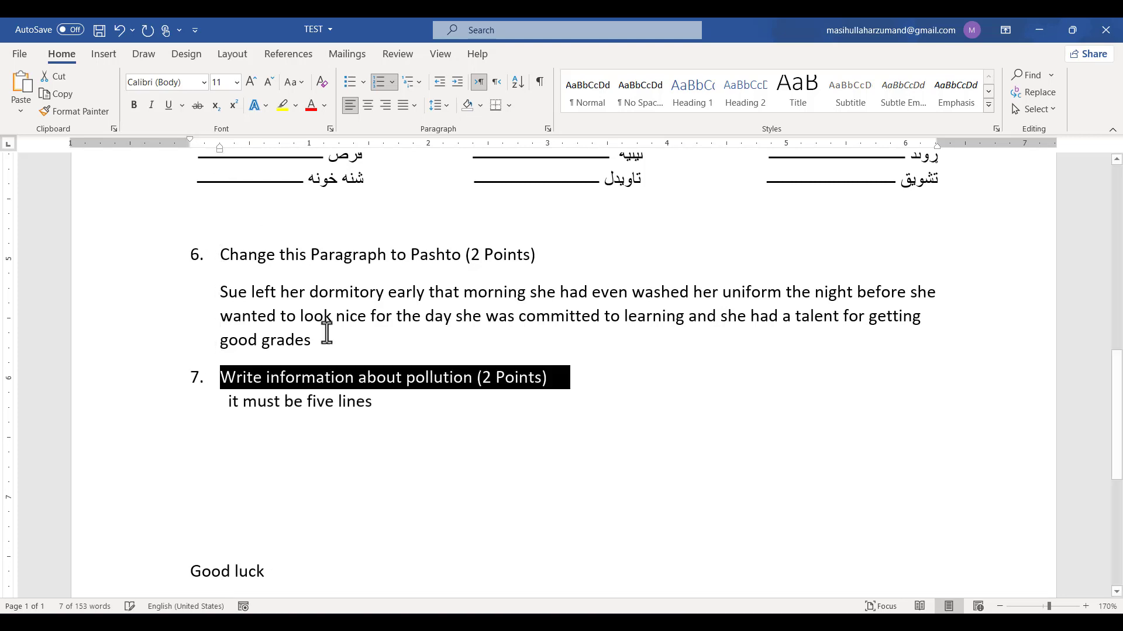
Step: Add two unnumbered blank lines below "it must be five lines"
left_click(395, 409)
key("Return")
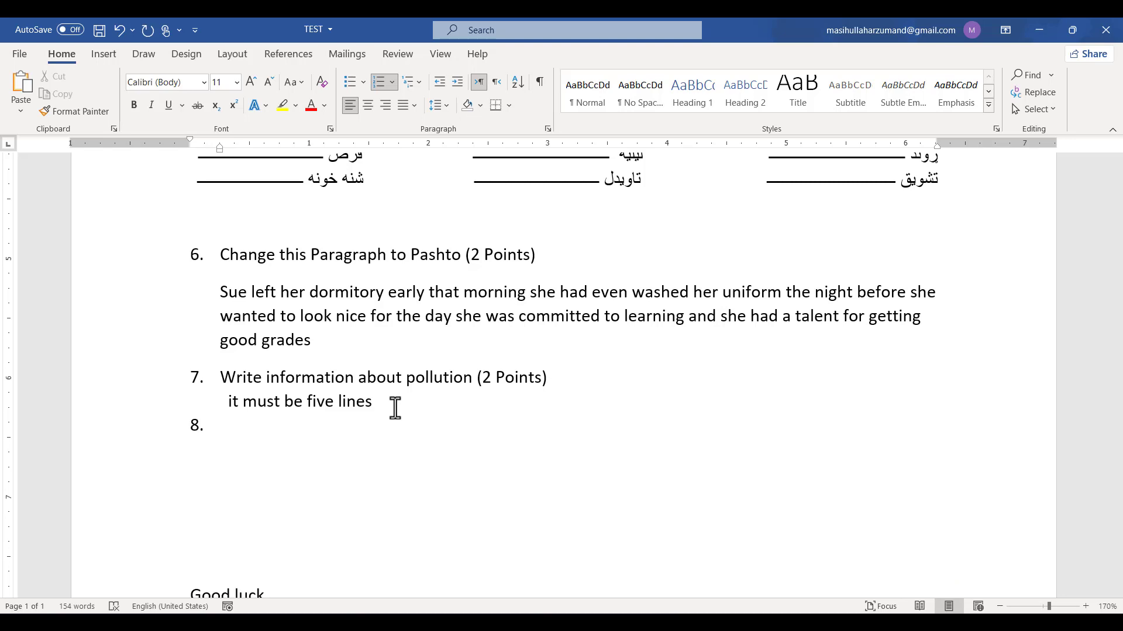
key("BackSpace")
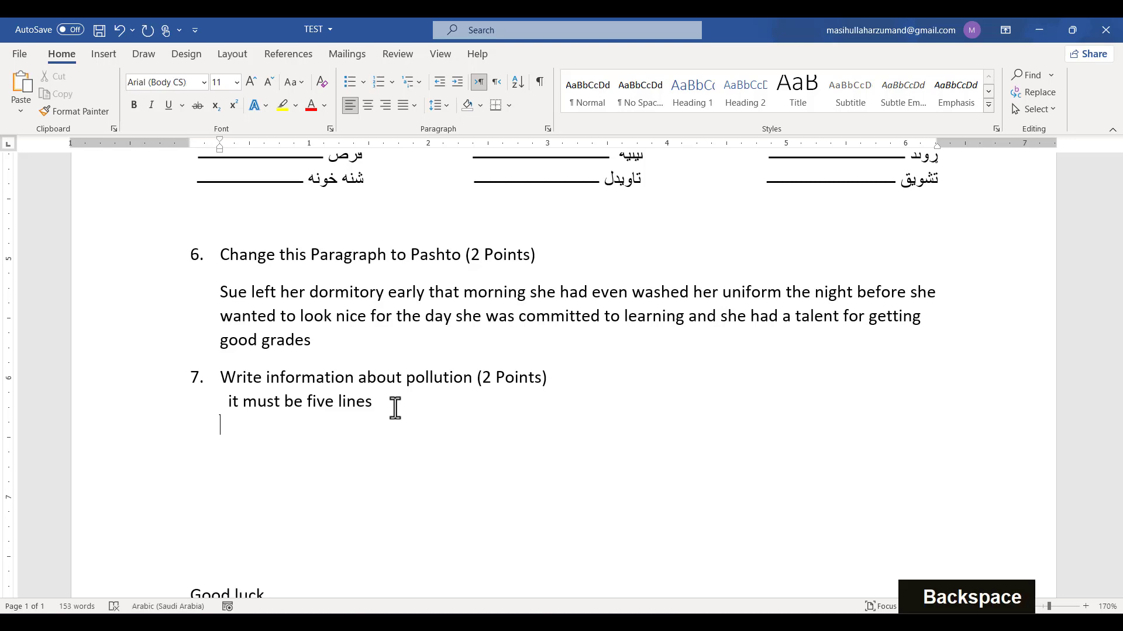
key("Return")
type("ــ")
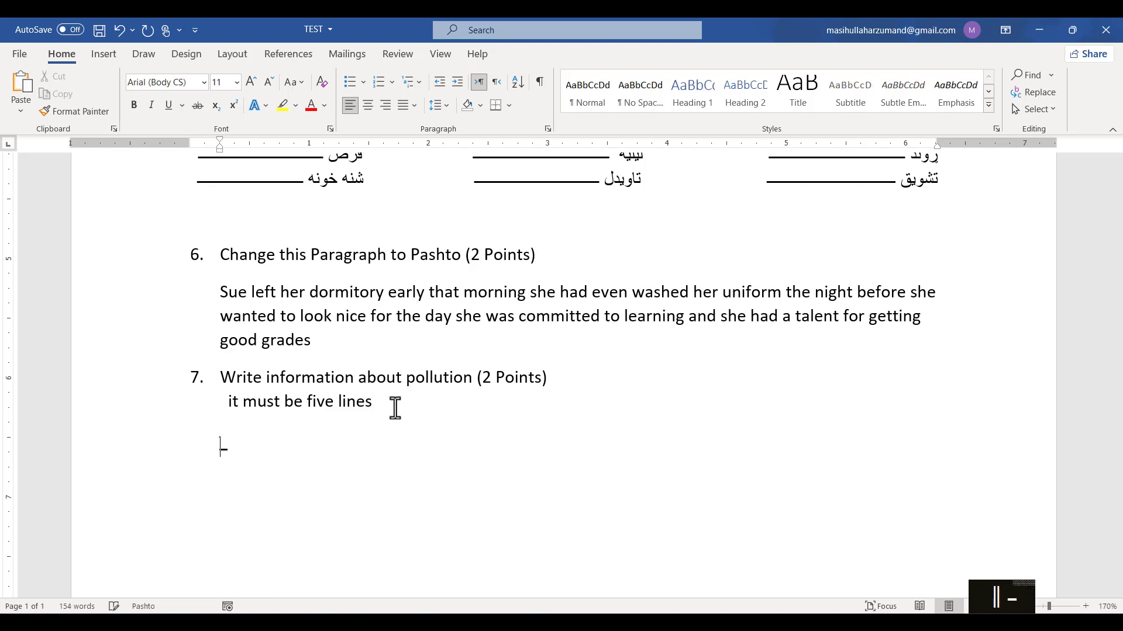
key("BackSpace")
key("BackSpace")
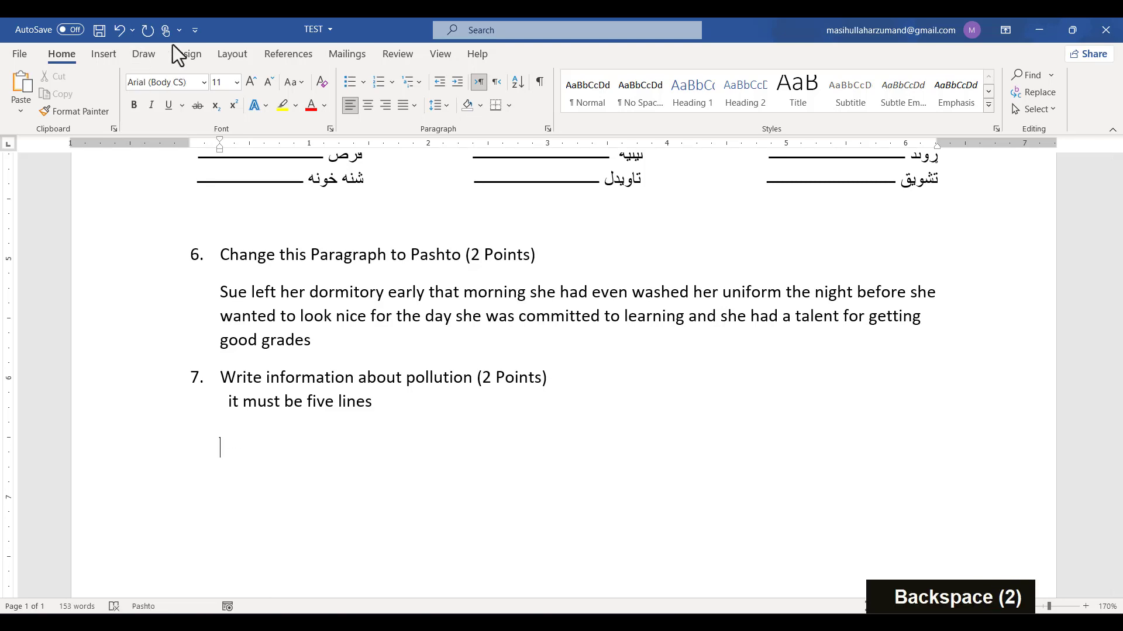
Step: Draw a straight horizontal line about 6.02 inches long below "it must be five lines" and set its outline weight to ¾ pt
left_click(110, 51)
left_click(172, 95)
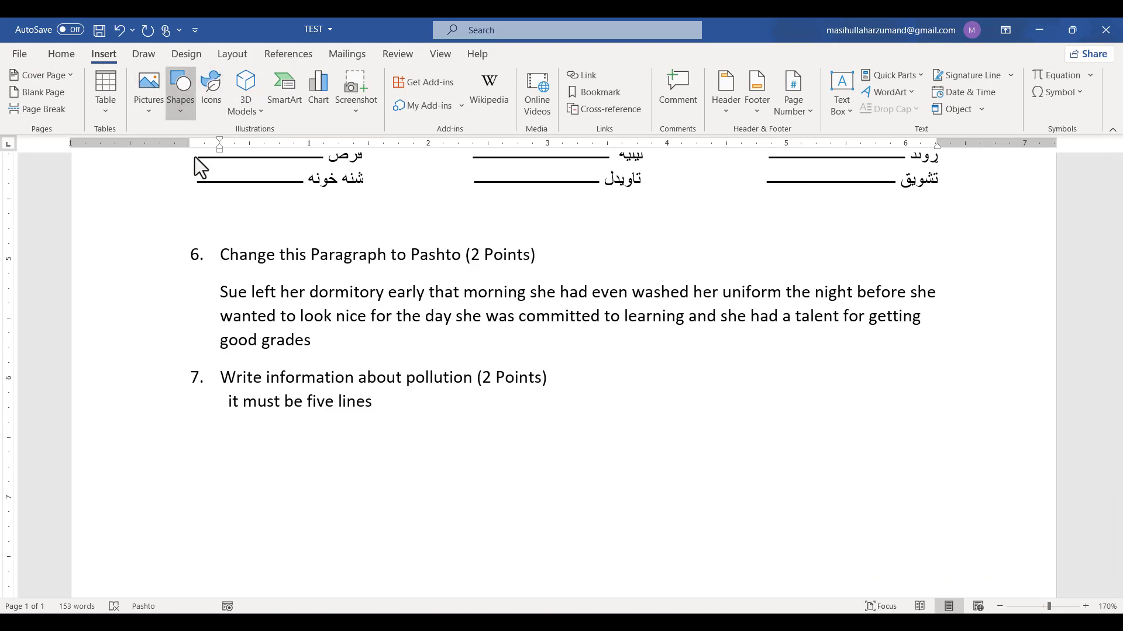
left_click(187, 152)
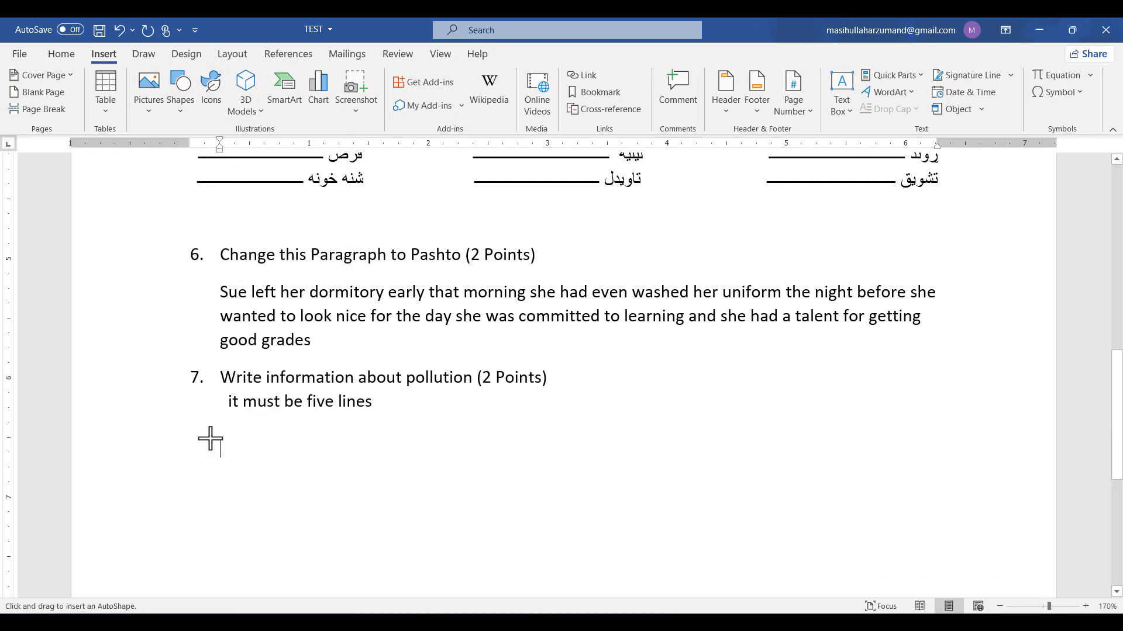
left_click_drag(222, 449, 939, 451)
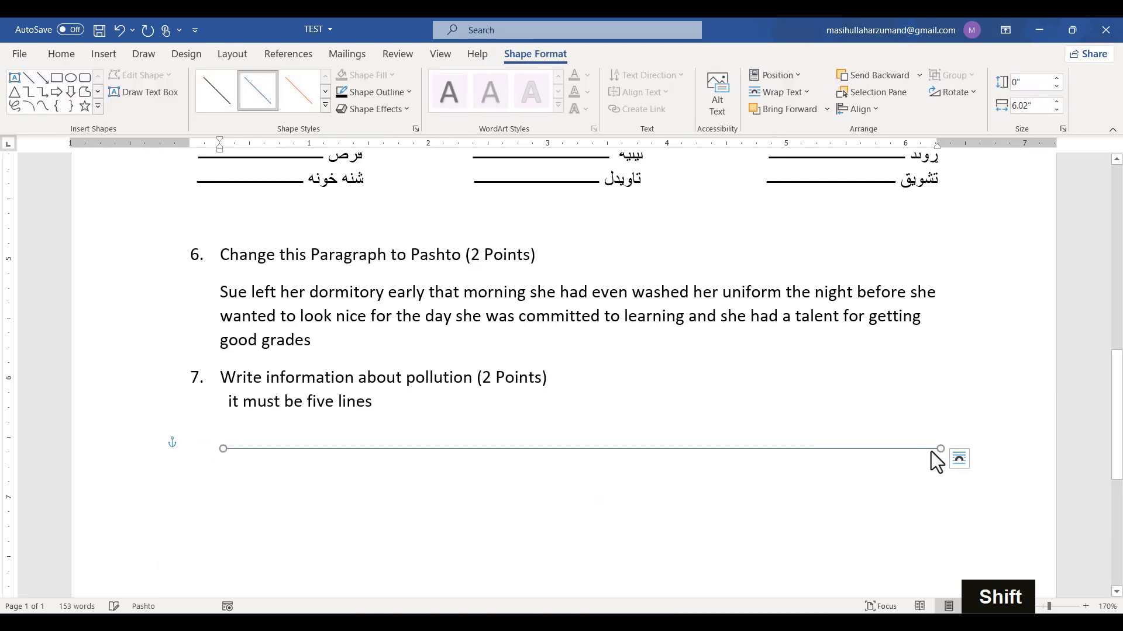
left_click(409, 92)
mouse_move(433, 295)
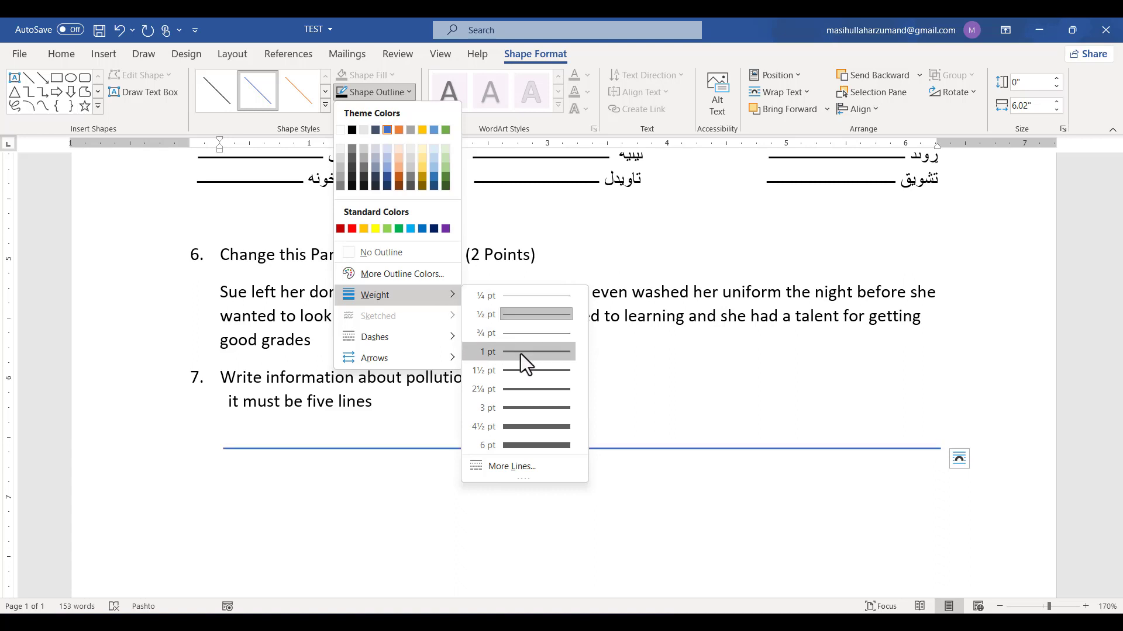
left_click(522, 337)
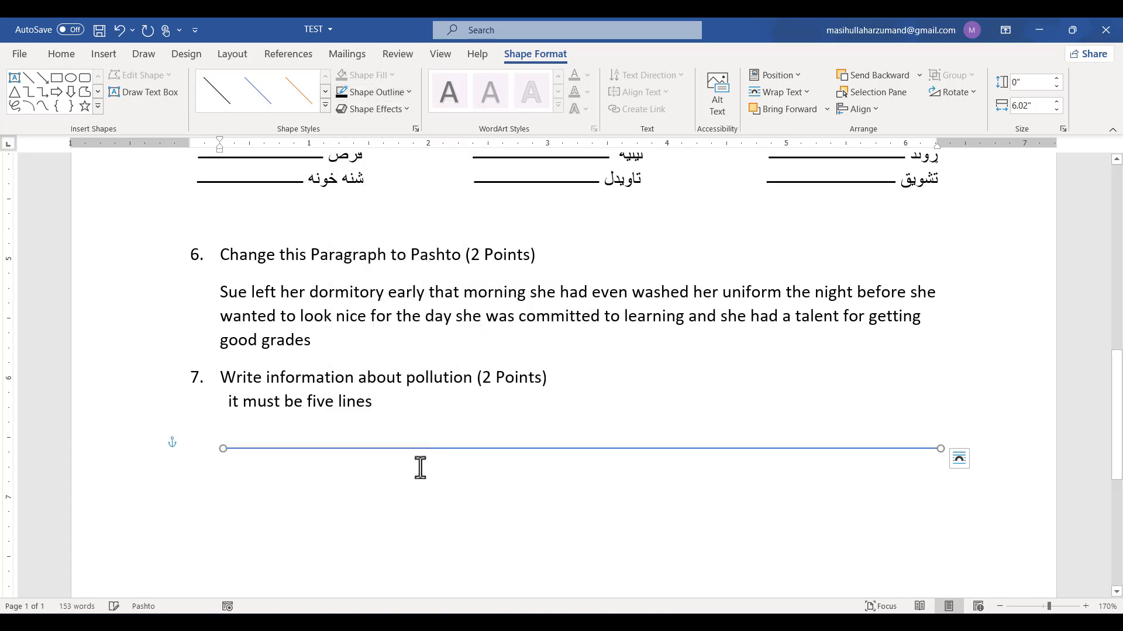
Step: Duplicate the horizontal answer line under question 7 just below the original
key("ctrl+c")
key("ctrl+v")
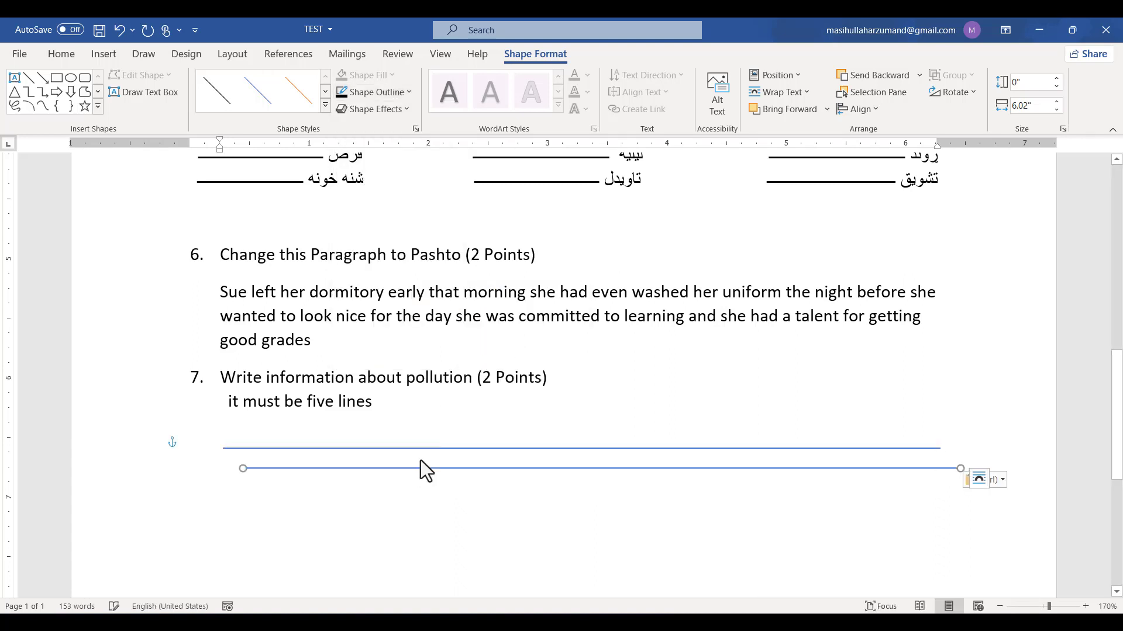
key("ctrl")
key("ctrl")
key("Left")
key("Left")
key("Left")
key("Left")
key("Left")
key("Left")
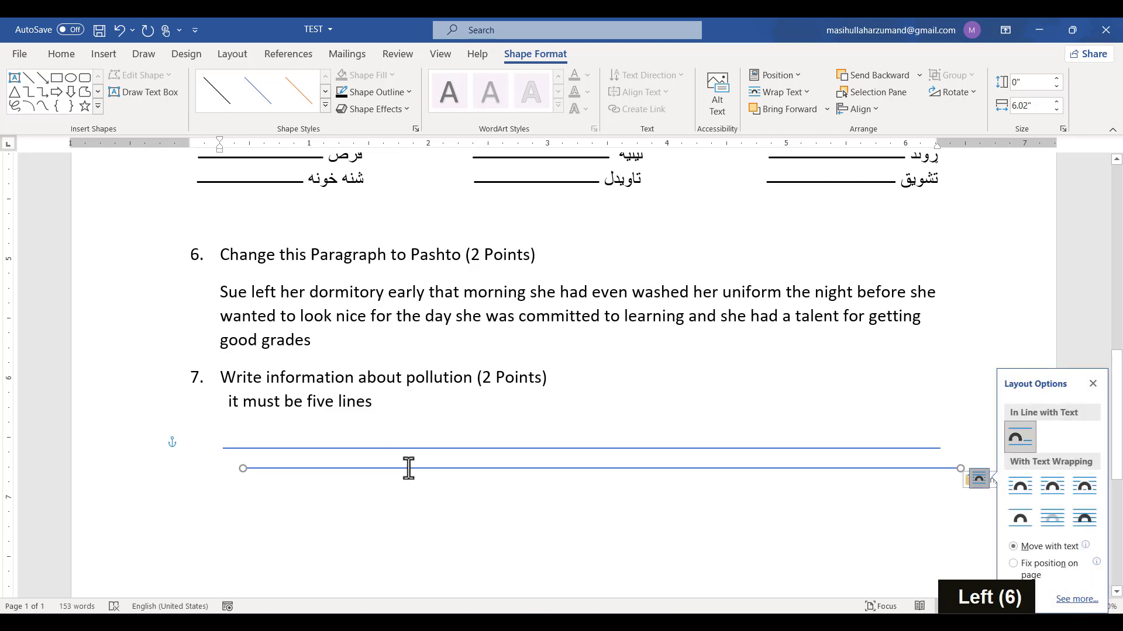
left_click(408, 467)
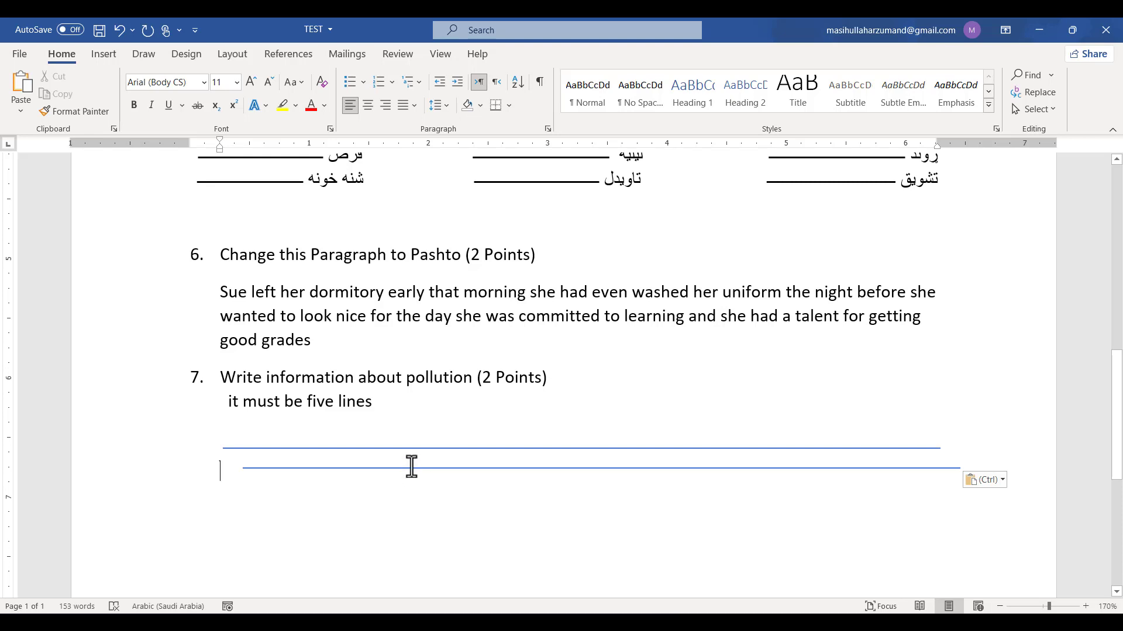
Step: Move the copied answer line left to start under the first one and lower it slightly for writing space
scroll(411, 466, "up", 8)
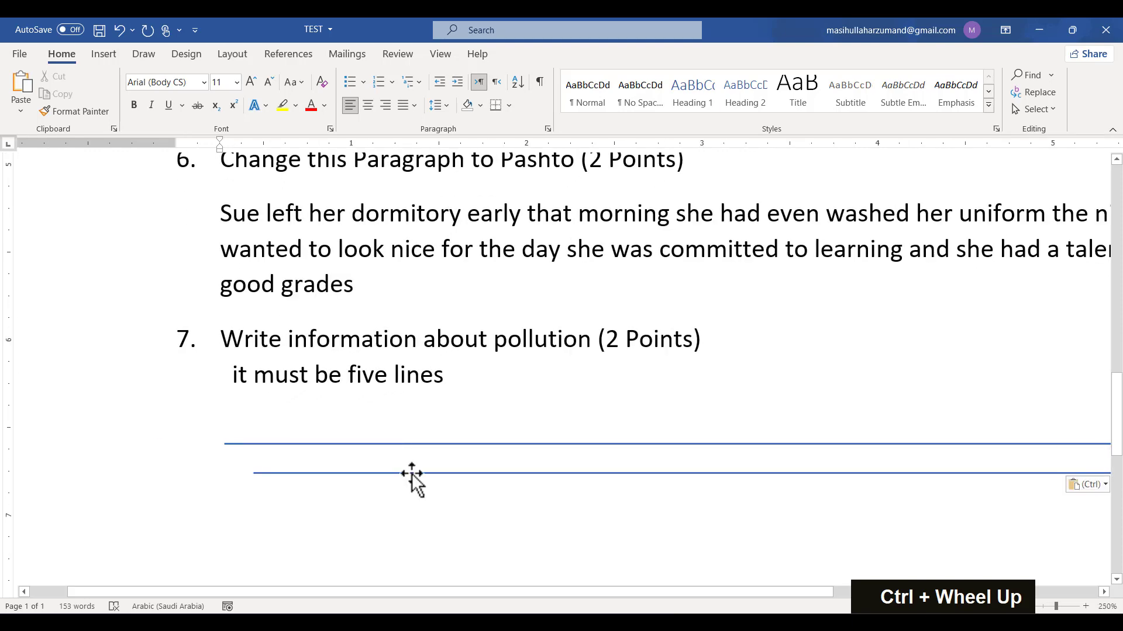
left_click(412, 472)
key("Left")
key("Left")
key("Left")
key("Left")
key("Left")
key("Left")
key("Left")
key("Left")
key("Left")
key("Left")
key("Left")
key("Left")
key("Left")
key("Left")
key("Left")
key("Left")
key("Left")
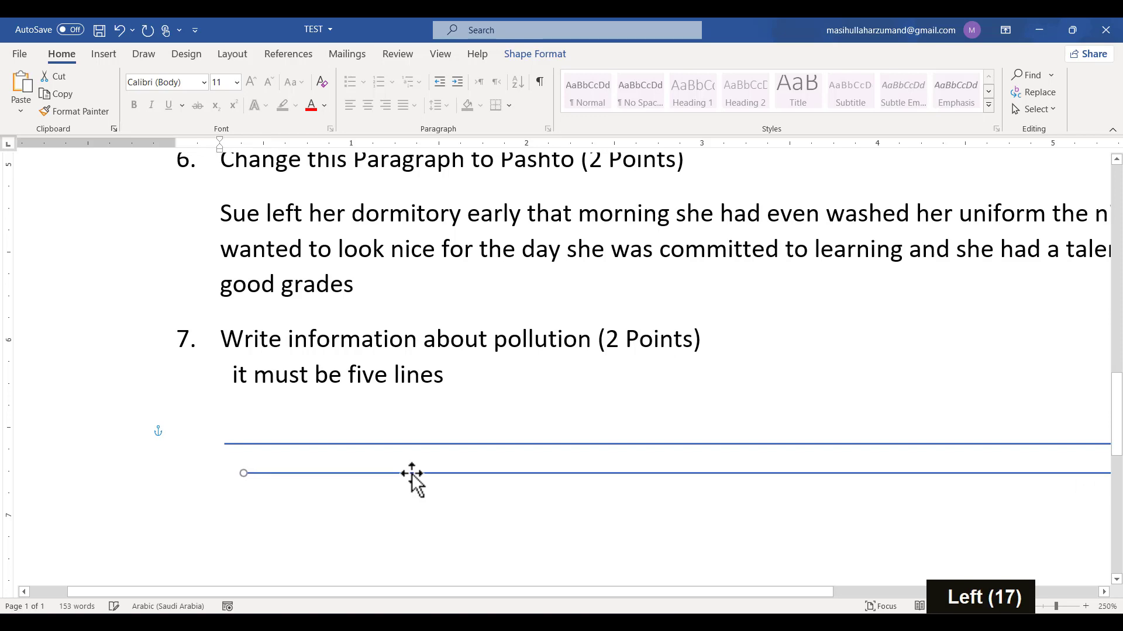
key("Left")
key("Left")
key("Left")
key("Left")
key("Left")
key("Left")
key("Left")
left_click_drag(411, 473, 400, 490)
Step: Select both answer lines under question 7 together and duplicate the pair
scroll(399, 491, "down", 3)
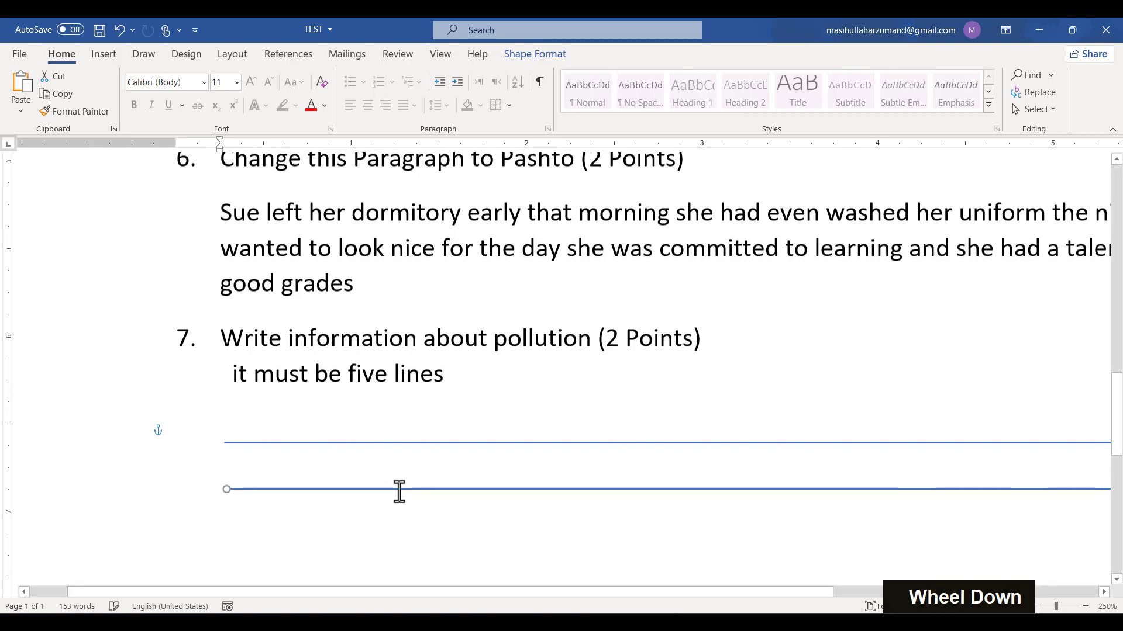
key("ctrl+minus")
key("alt+shift")
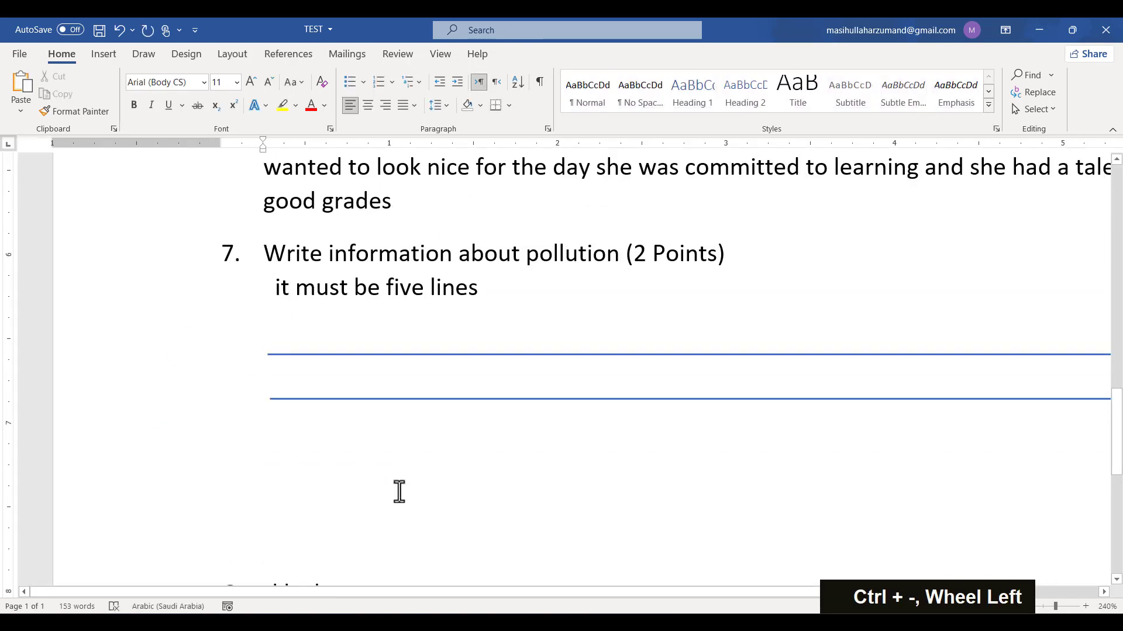
left_click(294, 398)
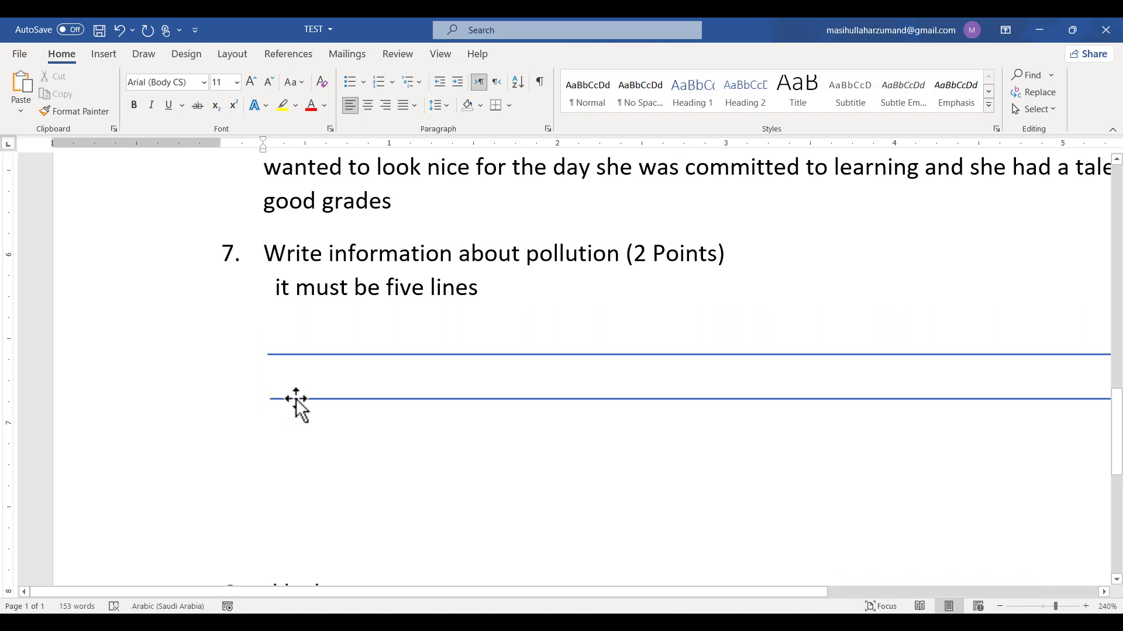
left_click_drag(267, 351, 309, 409)
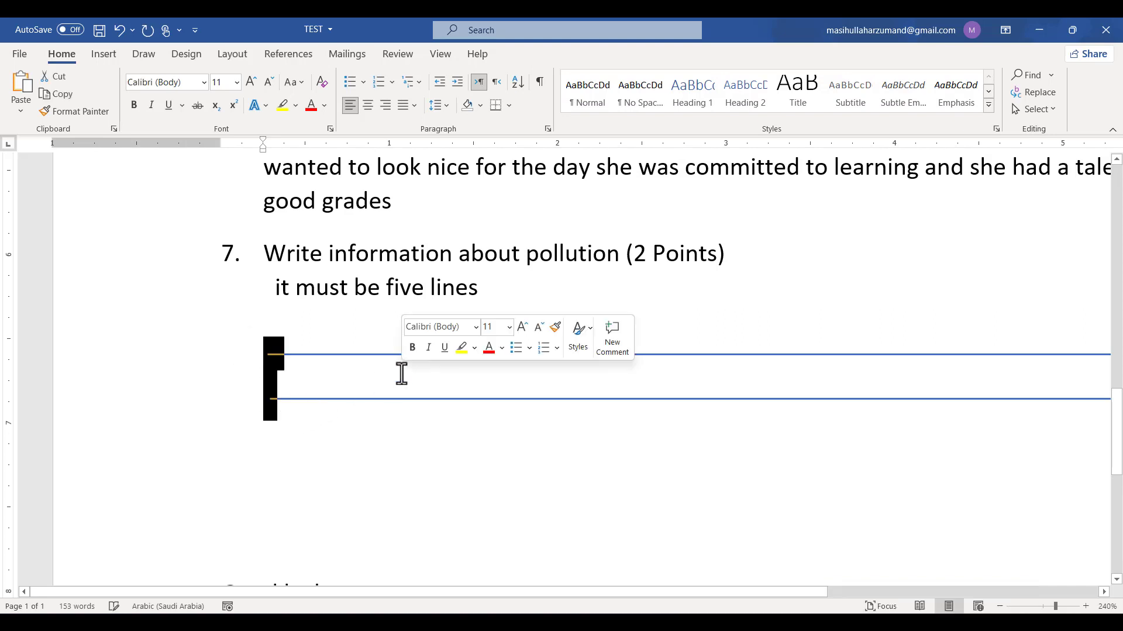
left_click(370, 355)
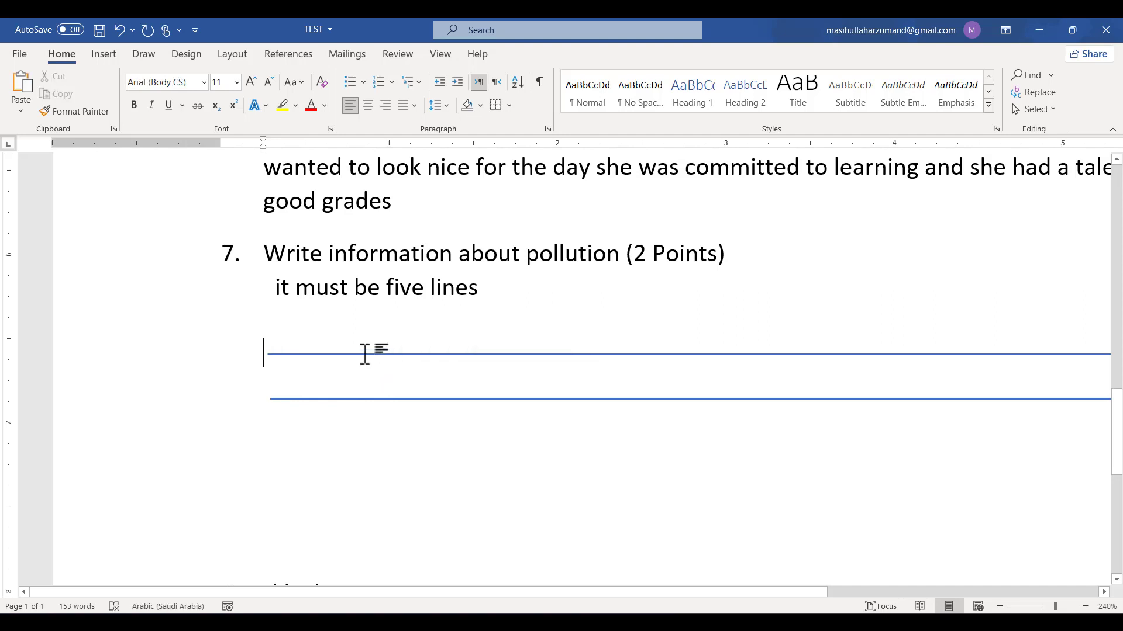
left_click(364, 355)
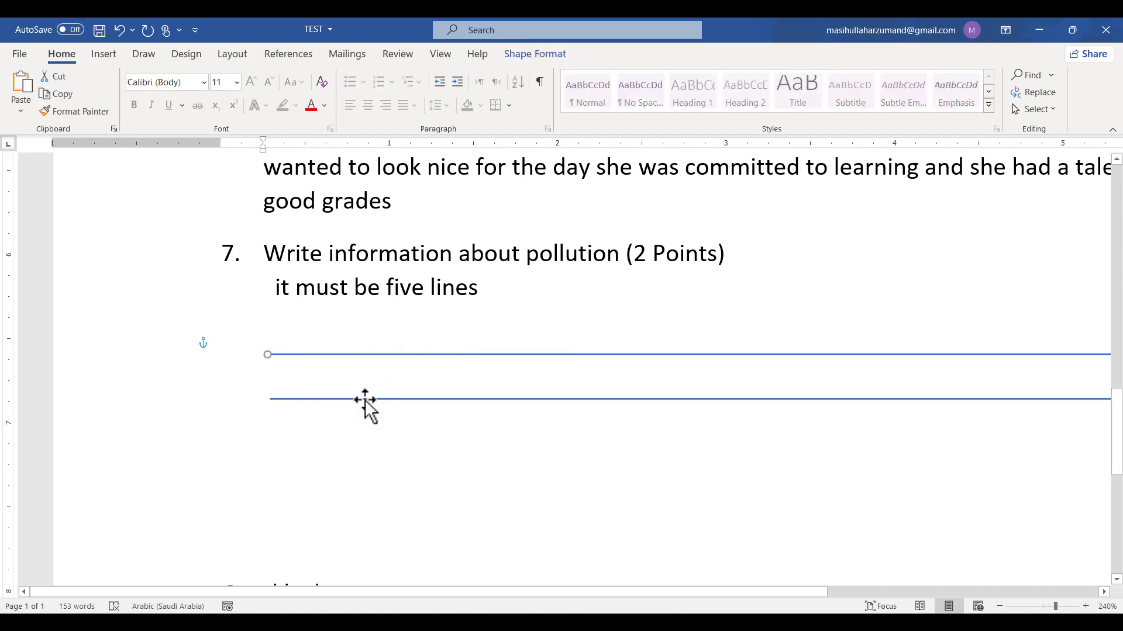
key("shift")
key("shift")
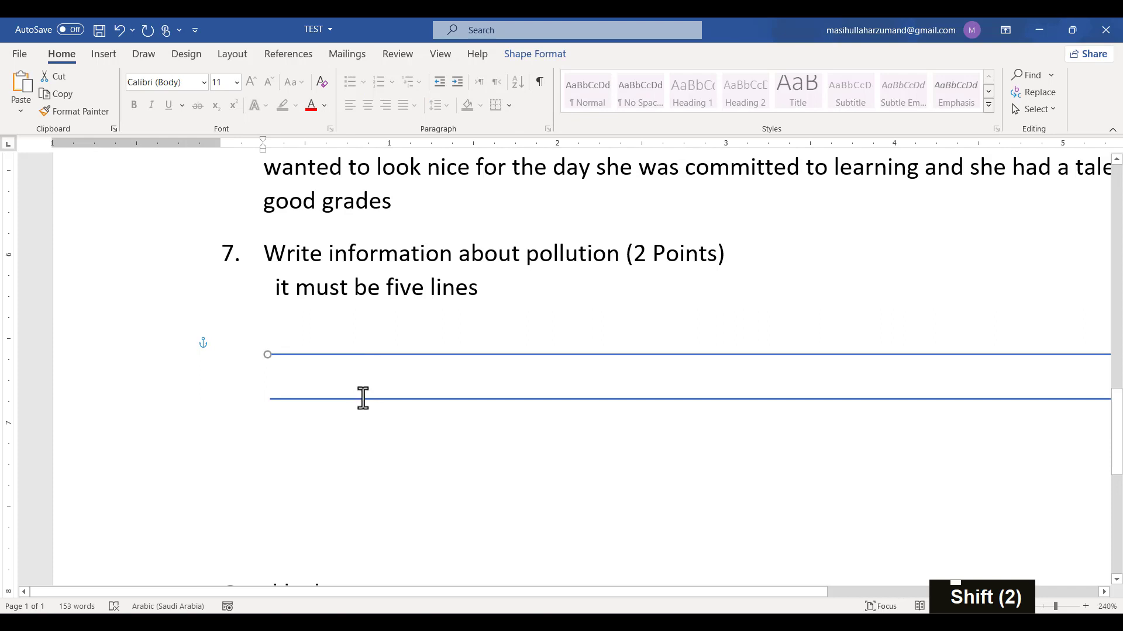
left_click(363, 399, "shift")
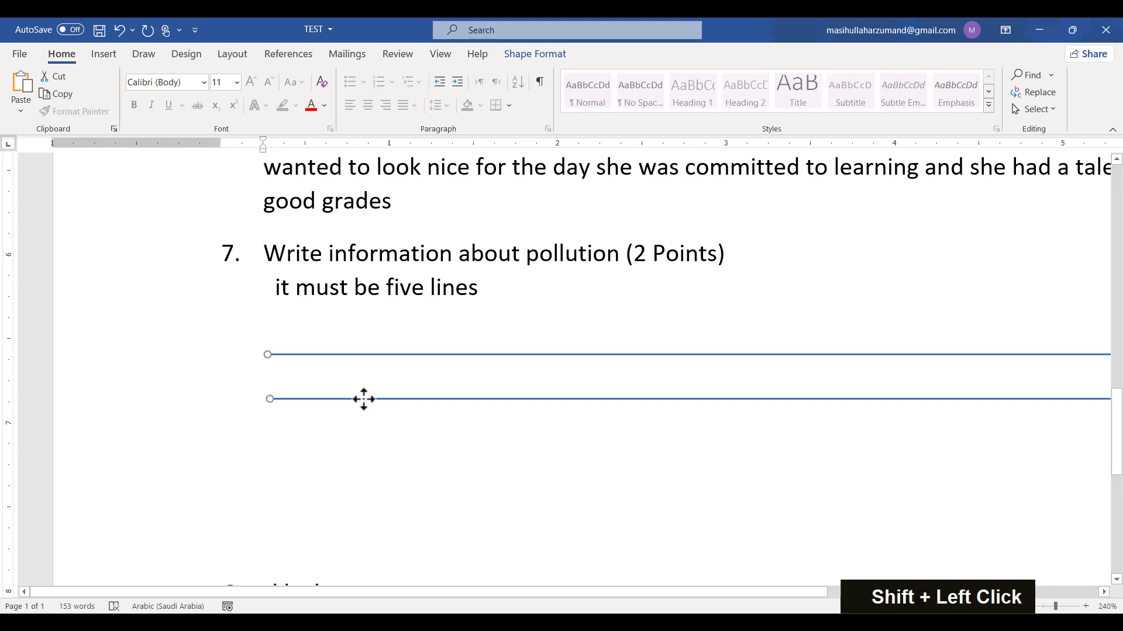
key("ctrl+c")
key("ctrl+v")
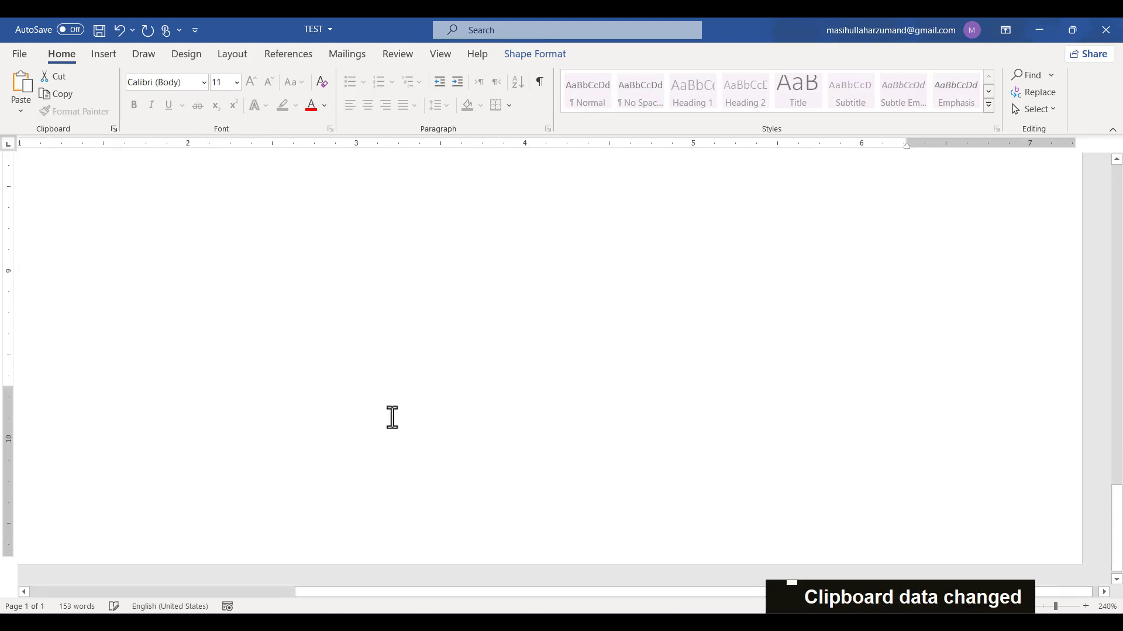
Step: Look through the test from header to closing line for the duplicated pair of answer lines
scroll(387, 479, "down", 8, "ctrl")
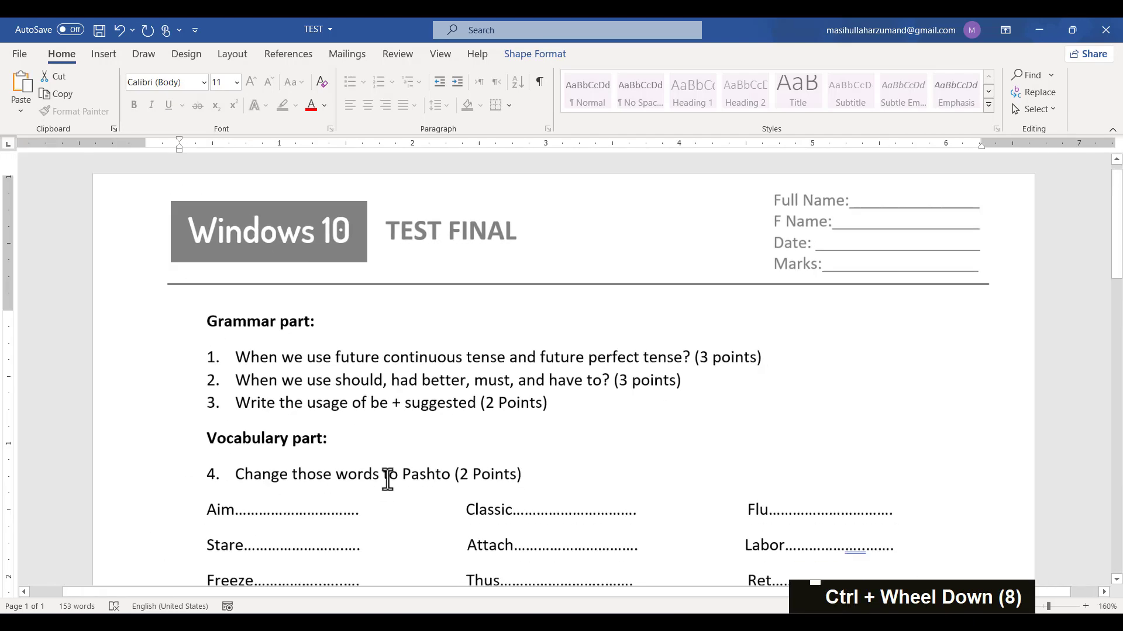
scroll(387, 480, "down", 10)
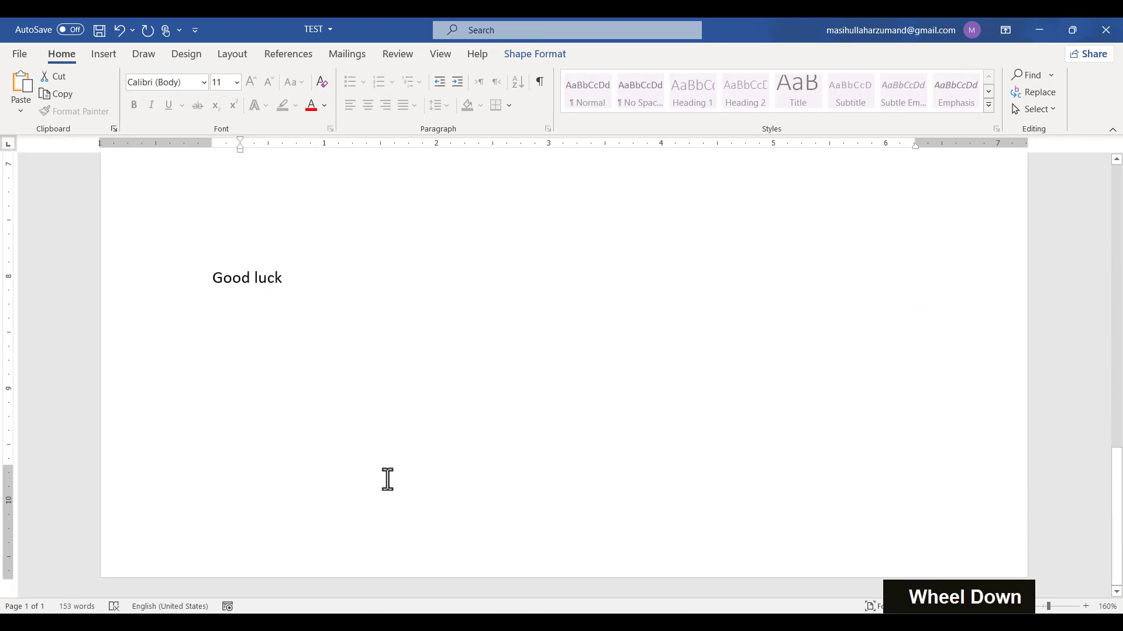
scroll(387, 479, "up", 10)
scroll(387, 479, "down", 8)
scroll(387, 480, "up", 3)
scroll(387, 479, "down", 1)
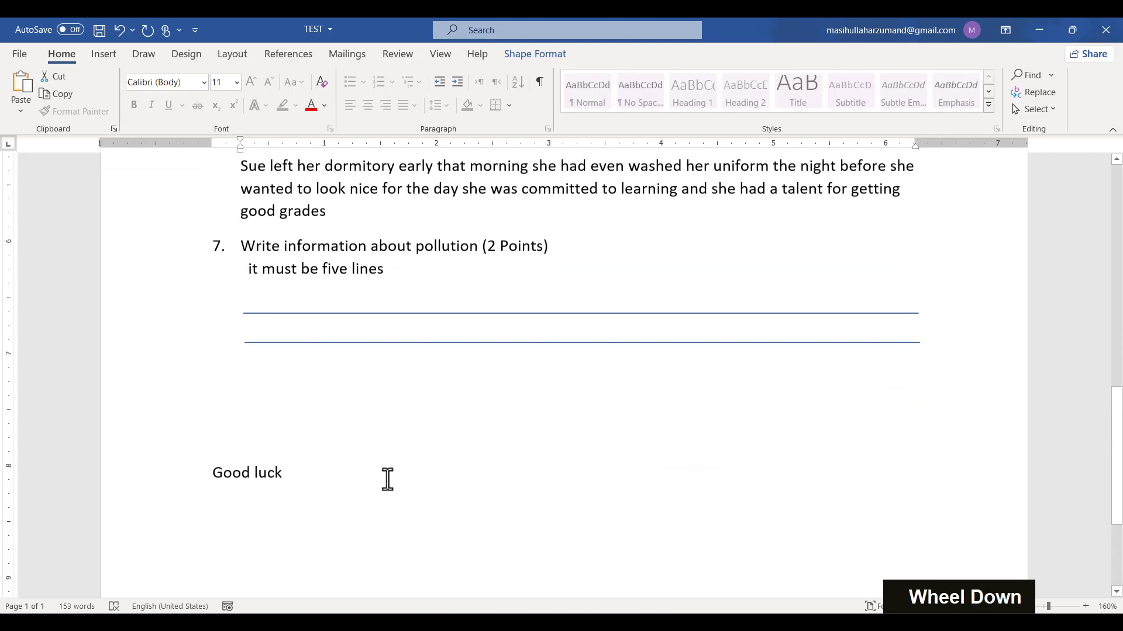
key("ctrl+c")
scroll(341, 365, "down", 3)
scroll(340, 364, "up", 2)
scroll(341, 364, "up", 5)
left_click(340, 365)
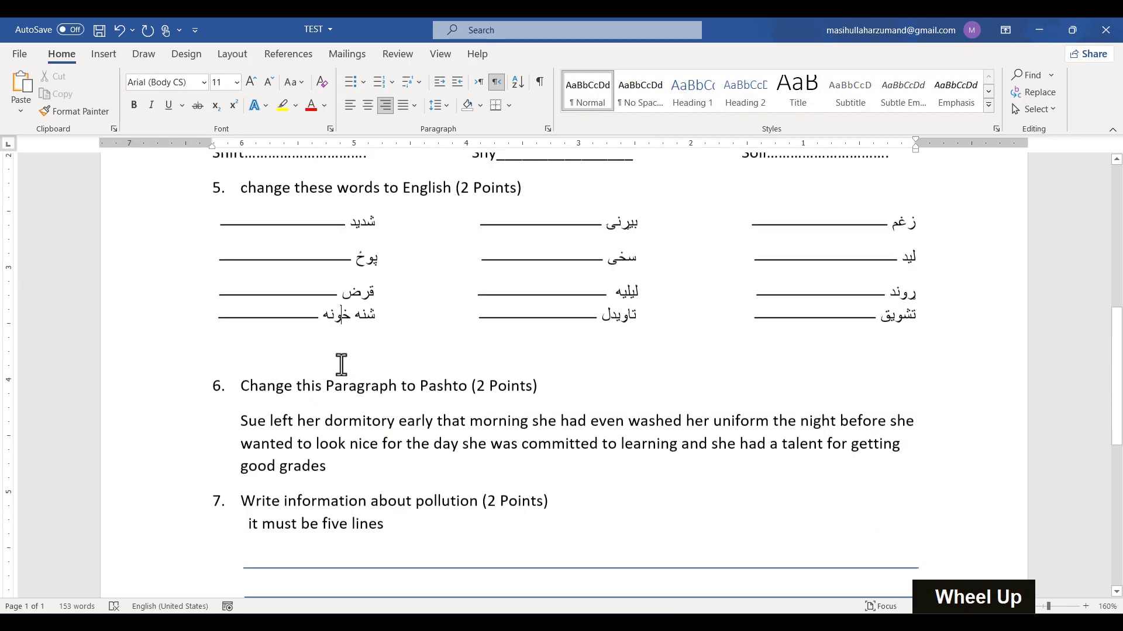
scroll(341, 365, "up", 6)
scroll(341, 365, "up", 2)
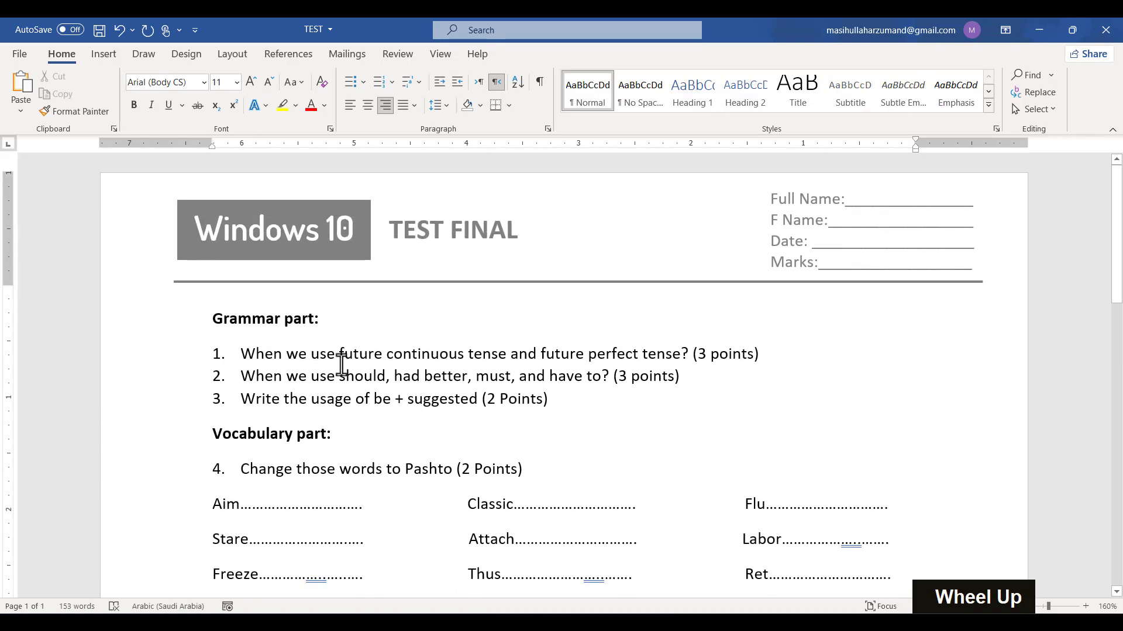
scroll(341, 364, "down", 12)
double_click(341, 365)
scroll(341, 365, "up", 3)
left_click(316, 358)
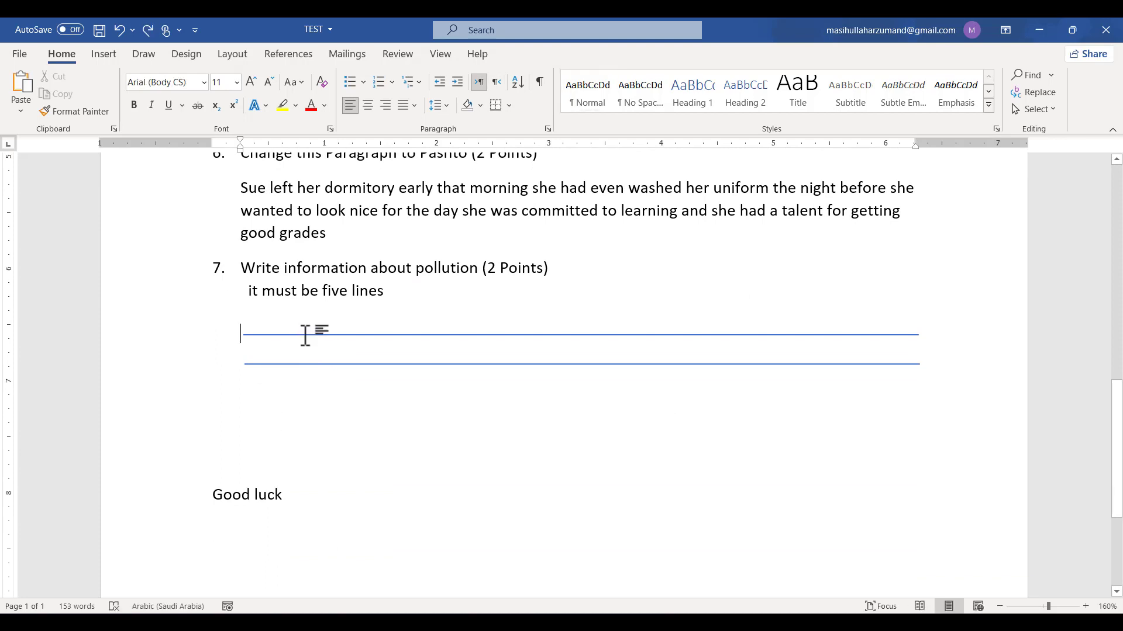
Step: Duplicate the first answer line under question 7 and place the copy as the third line, evenly spaced below the second
left_click(305, 335)
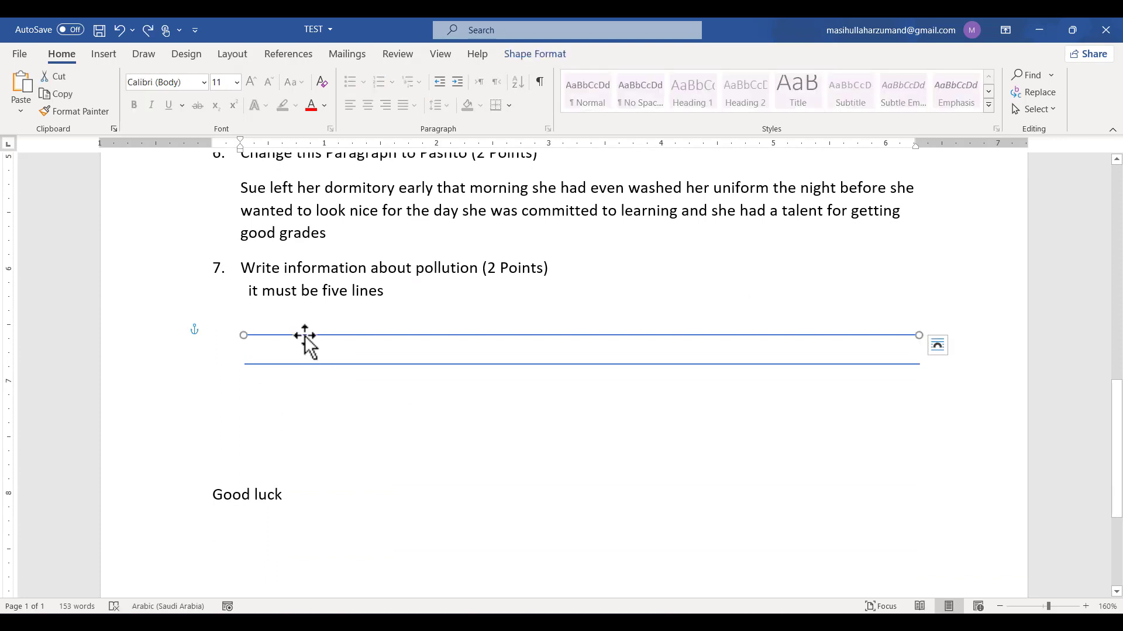
key("ctrl+c")
key("ctrl+v")
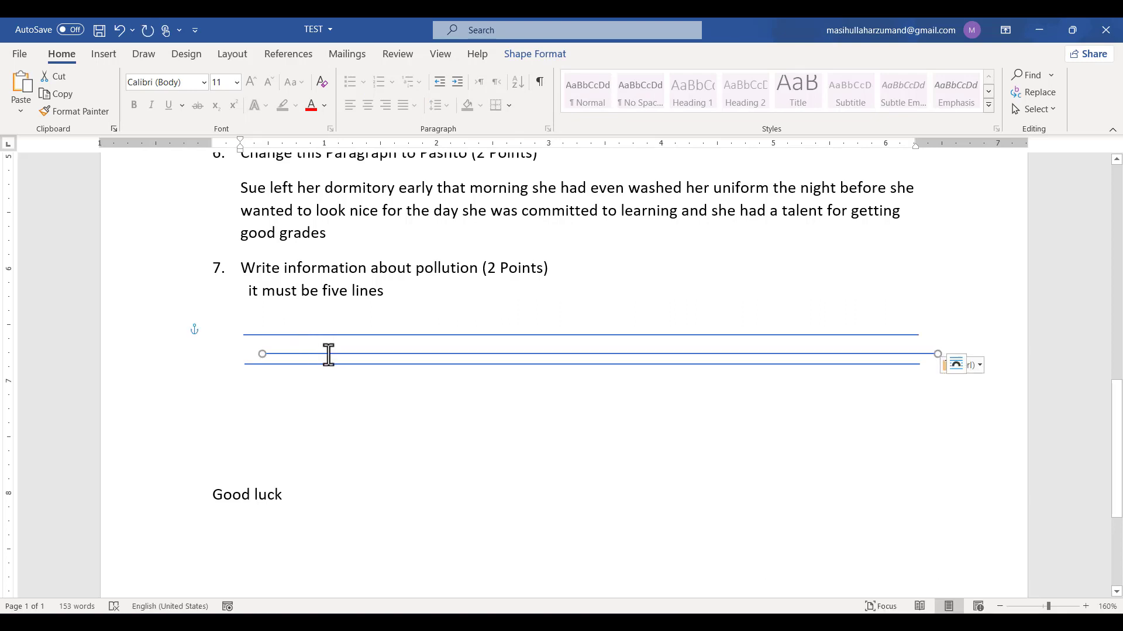
left_click_drag(329, 355, 313, 393)
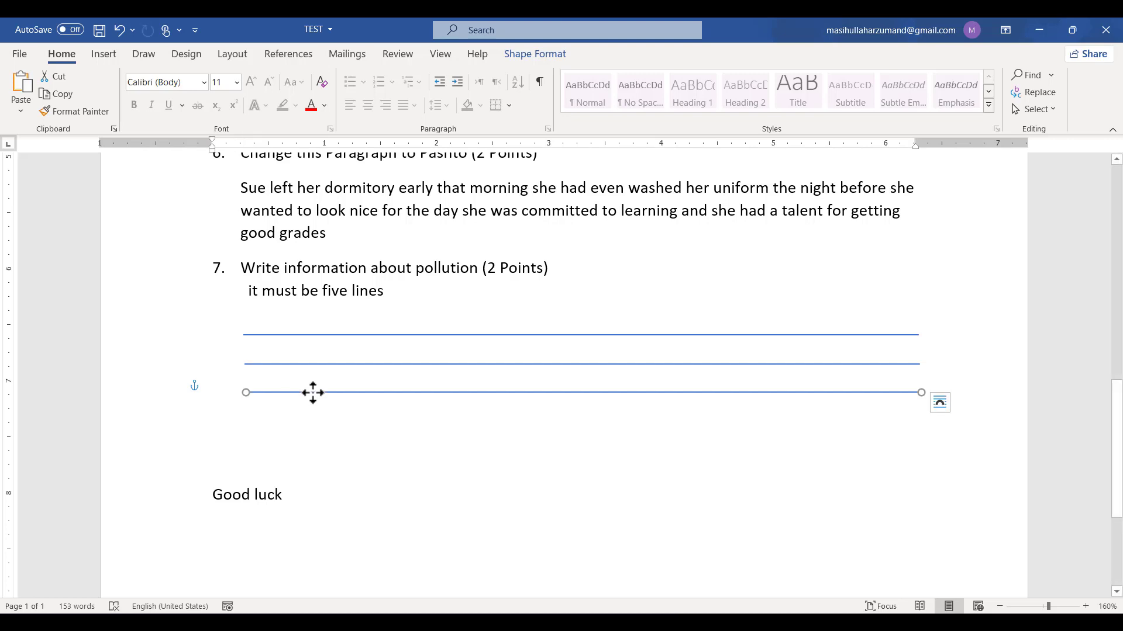
Step: Duplicate the third answer line and place the copy below it as the fourth, aligned with the lines above
key("ctrl+c")
key("ctrl+v")
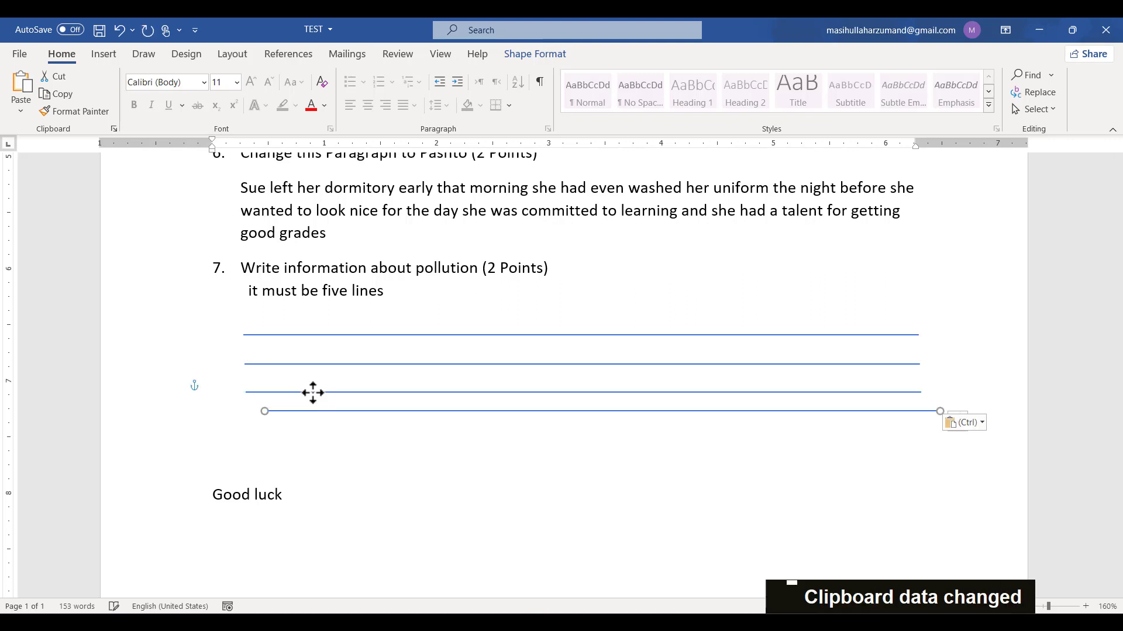
left_click_drag(327, 412, 312, 416)
left_click_drag(307, 417, 307, 421)
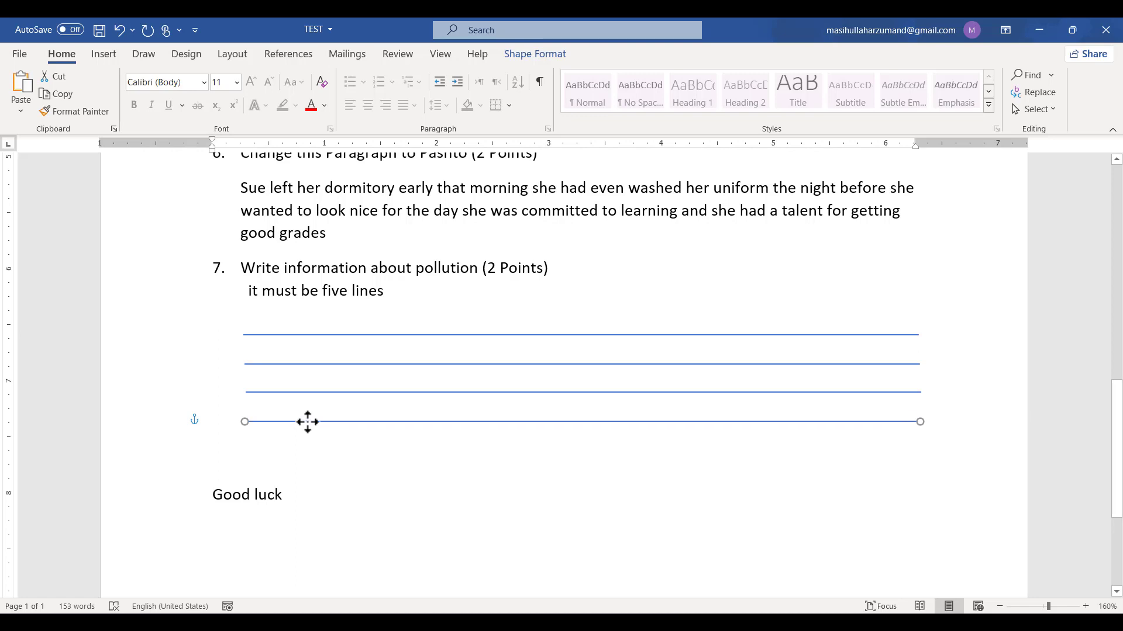
Step: Duplicate the fourth answer line and align the copy below it as the fifth, above "Good luck"
key("ctrl+c")
key("ctrl+v")
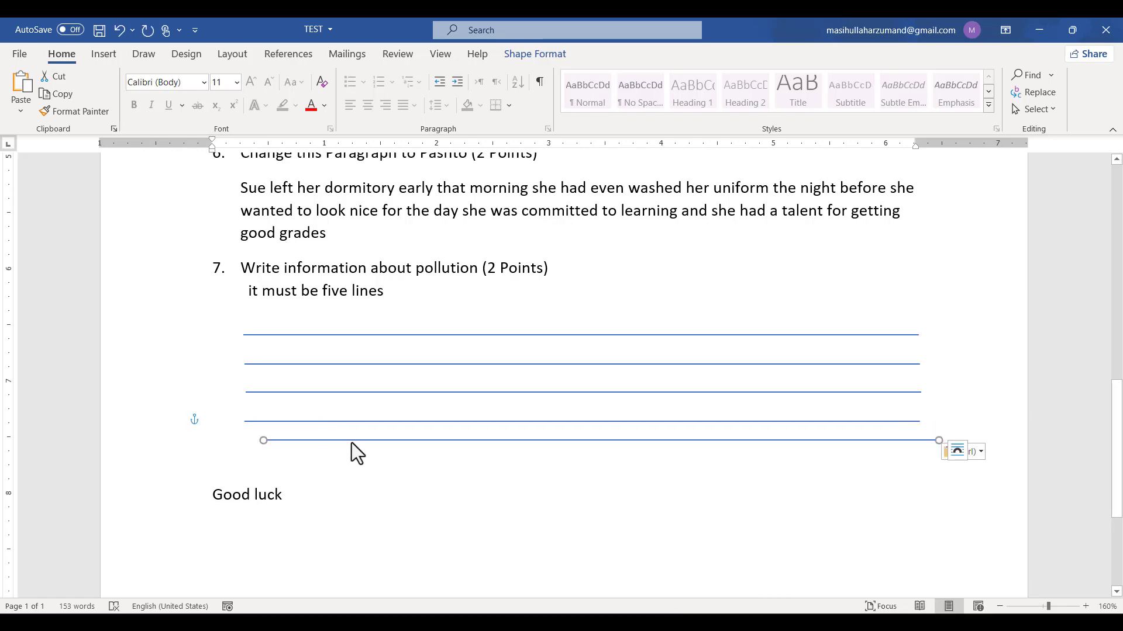
left_click(352, 442)
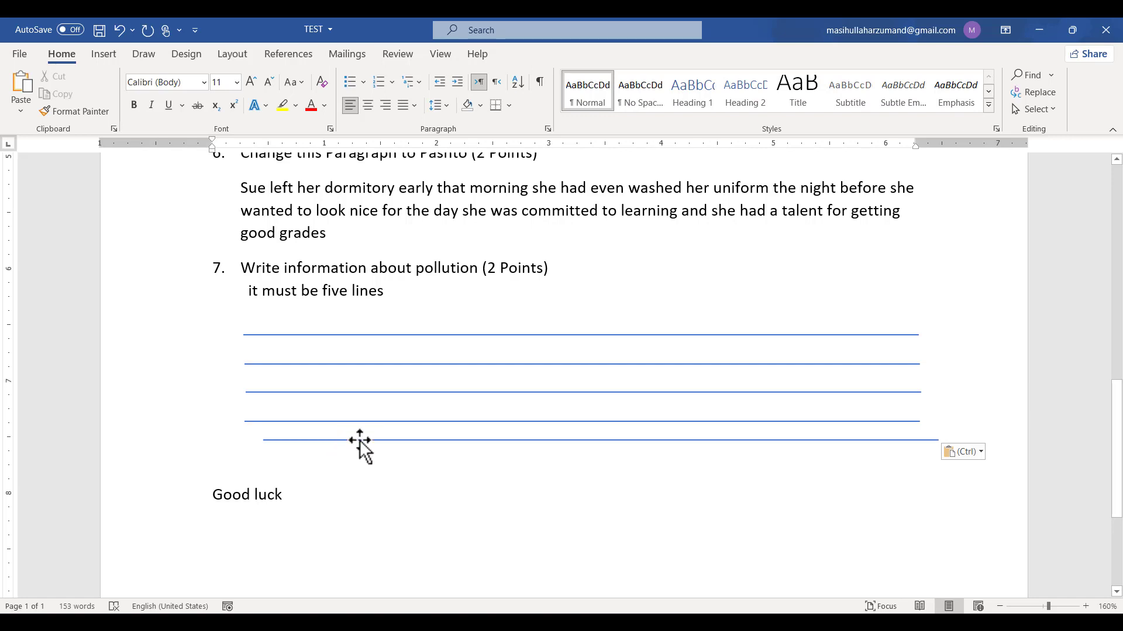
left_click_drag(354, 441, 333, 452)
Step: Center the closing "Good luck" text horizontally on the page
left_click(247, 501)
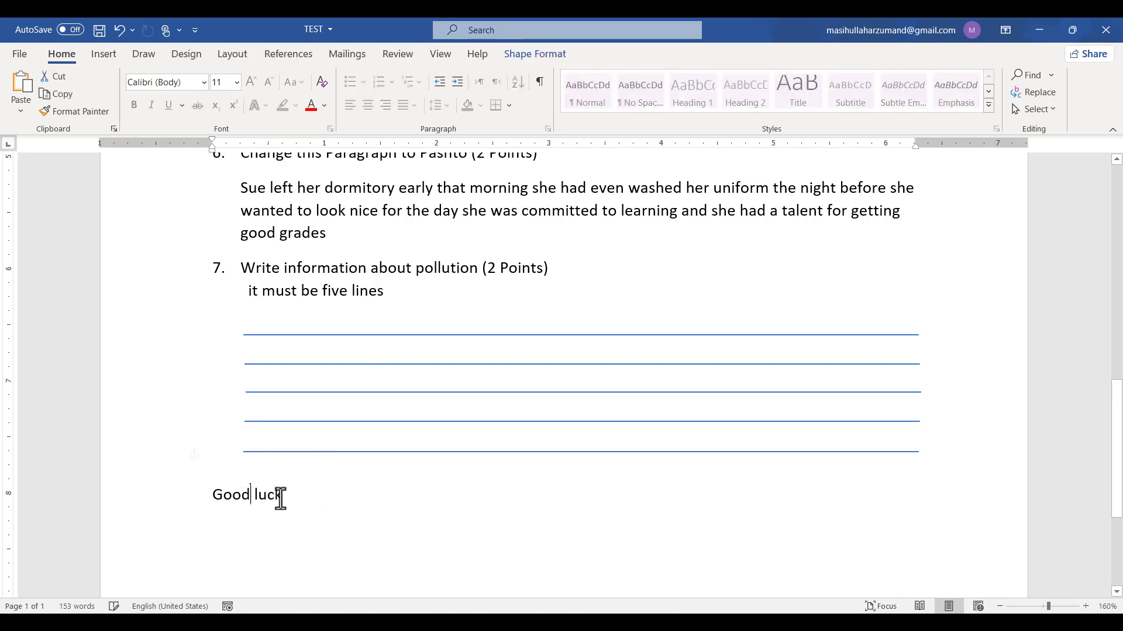
left_click(87, 519)
key("ctrl+minus")
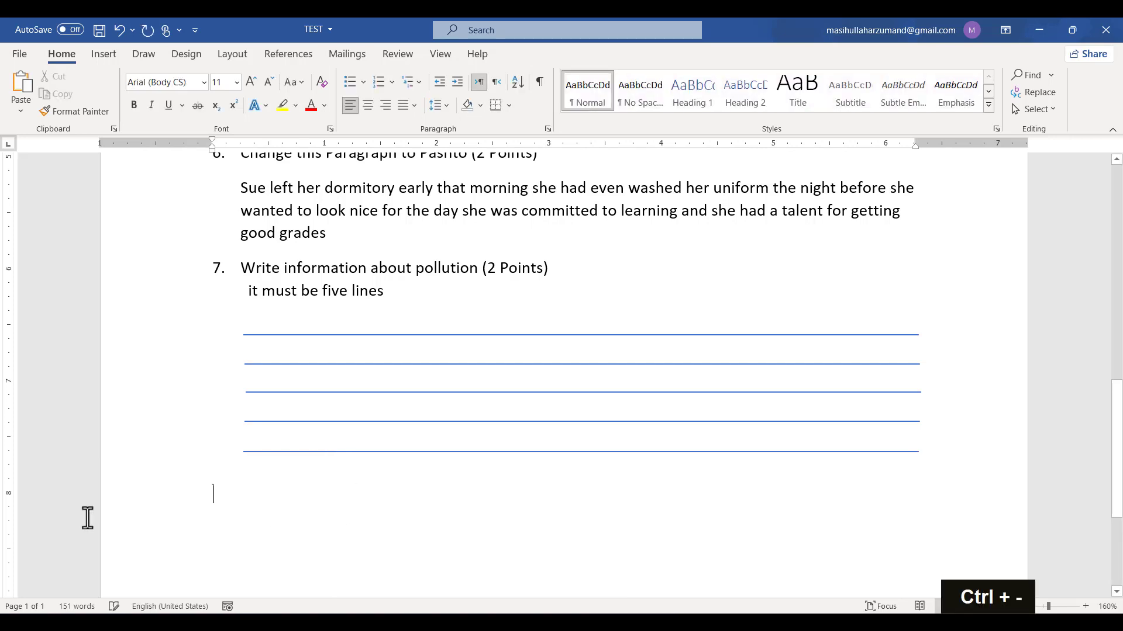
key("ctrl+z")
key("ctrl+minus")
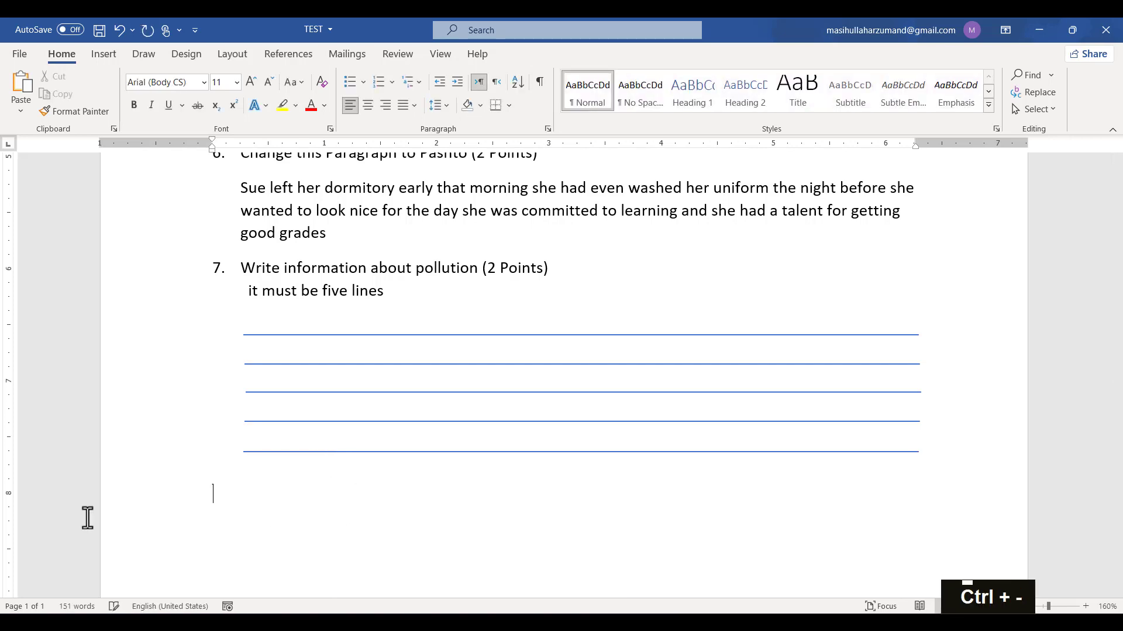
key("ctrl+z")
scroll(88, 354, "down", 2)
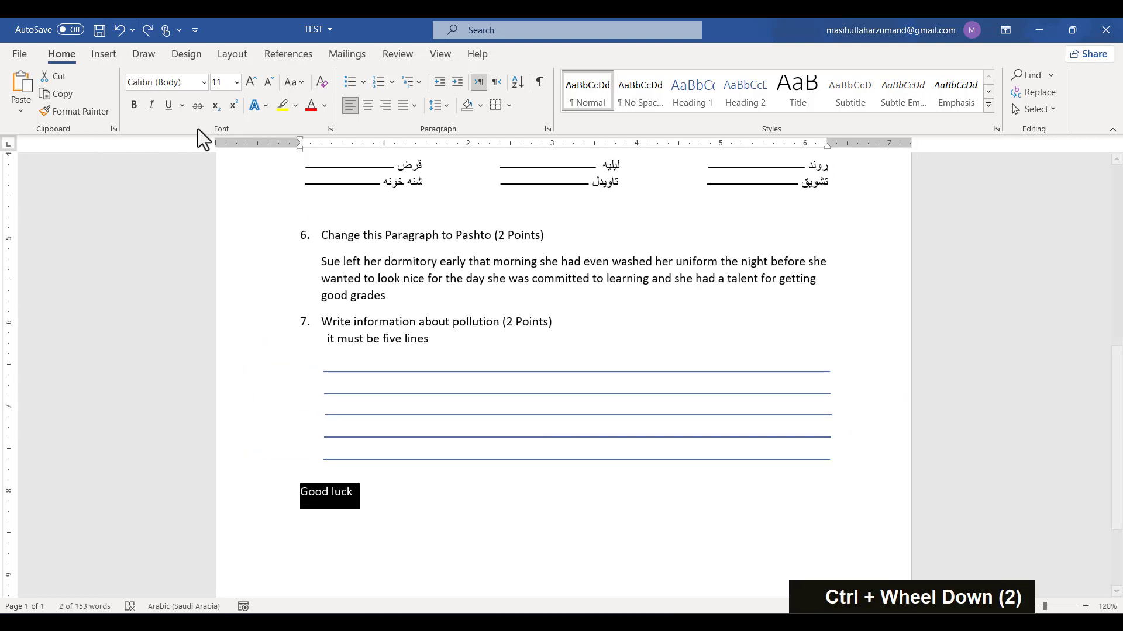
left_click(368, 105)
scroll(417, 433, "down", 2)
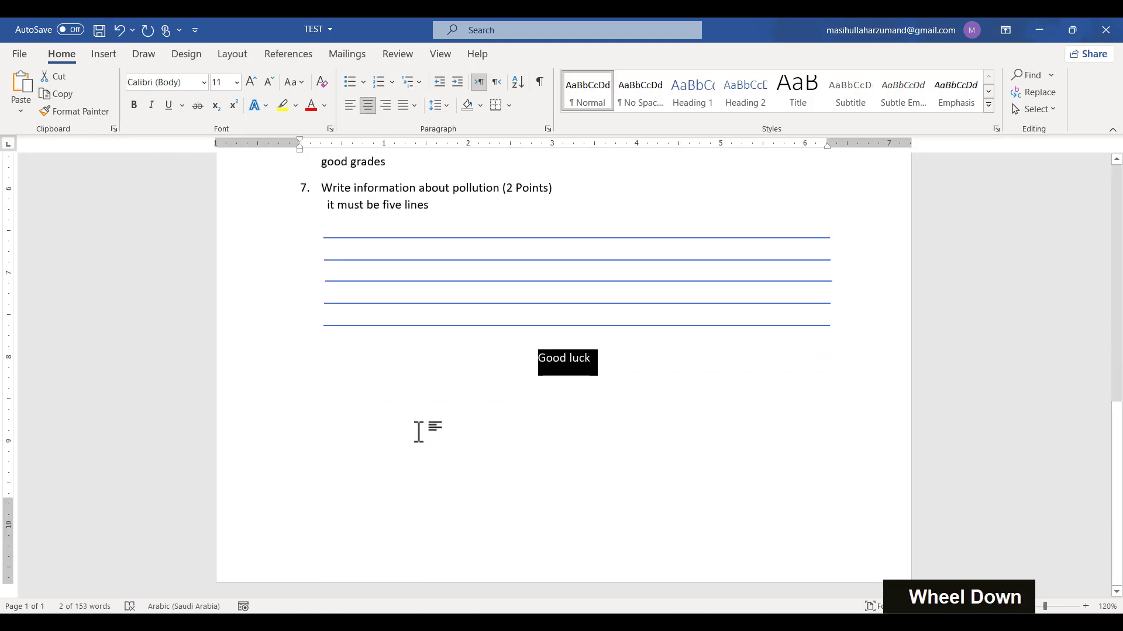
Step: Insert five blank paragraphs before "Good luck" to move it further down the page
left_click(518, 358)
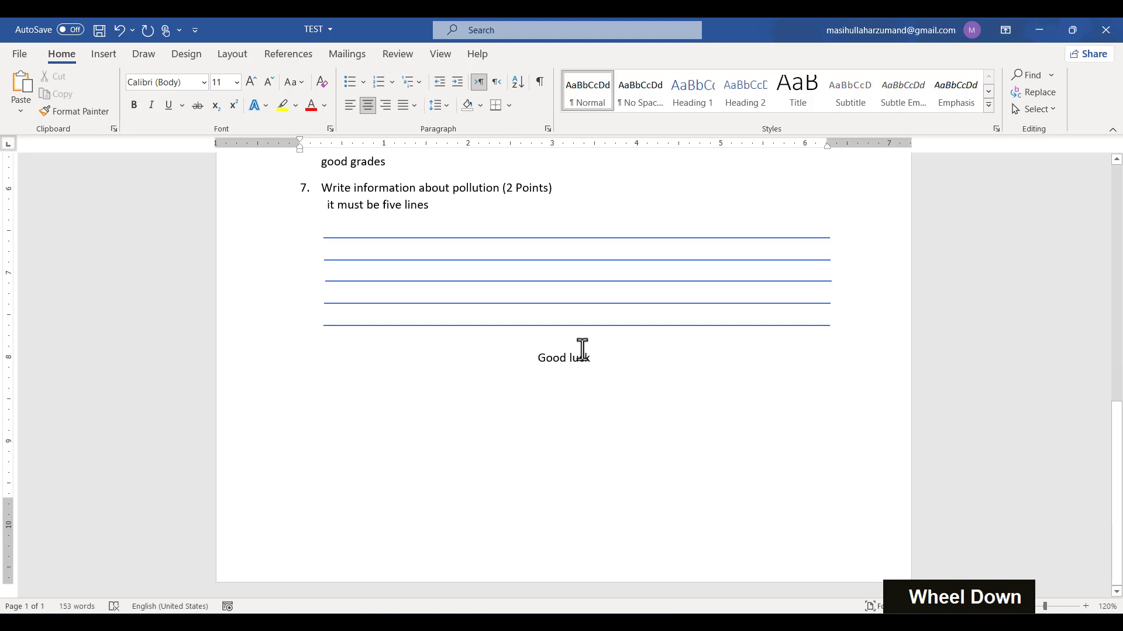
key("Return")
key("Return")
key("Return")
key("Return")
key("Return")
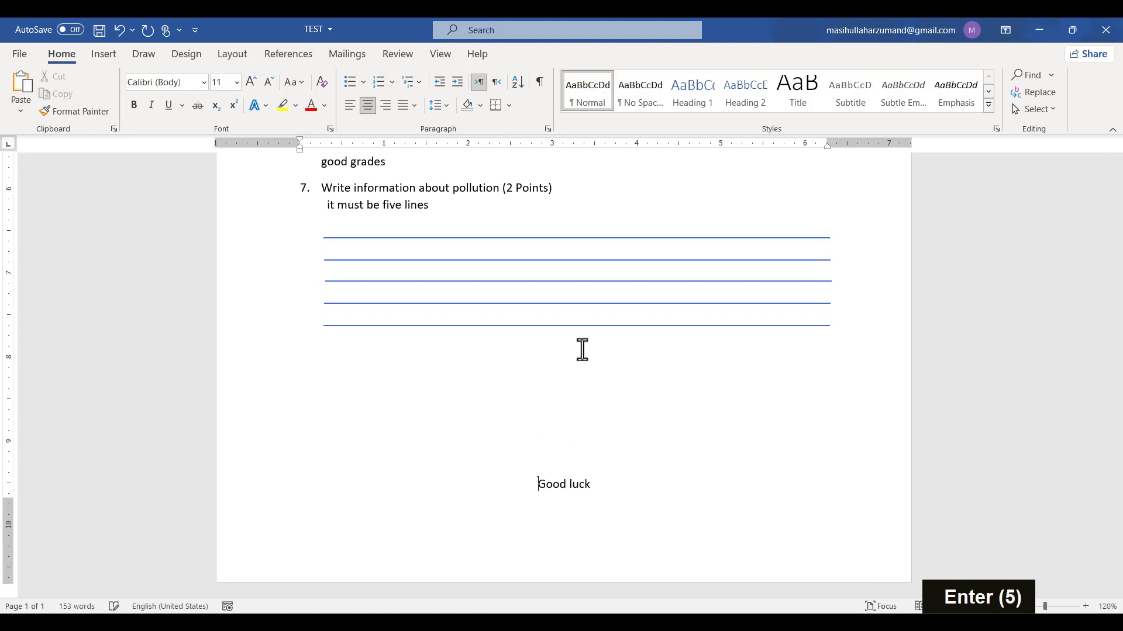
Step: Set the line spacing to 1.15 for all text from "Grammar part:" through "it must be five lines"
scroll(583, 350, "down", 6)
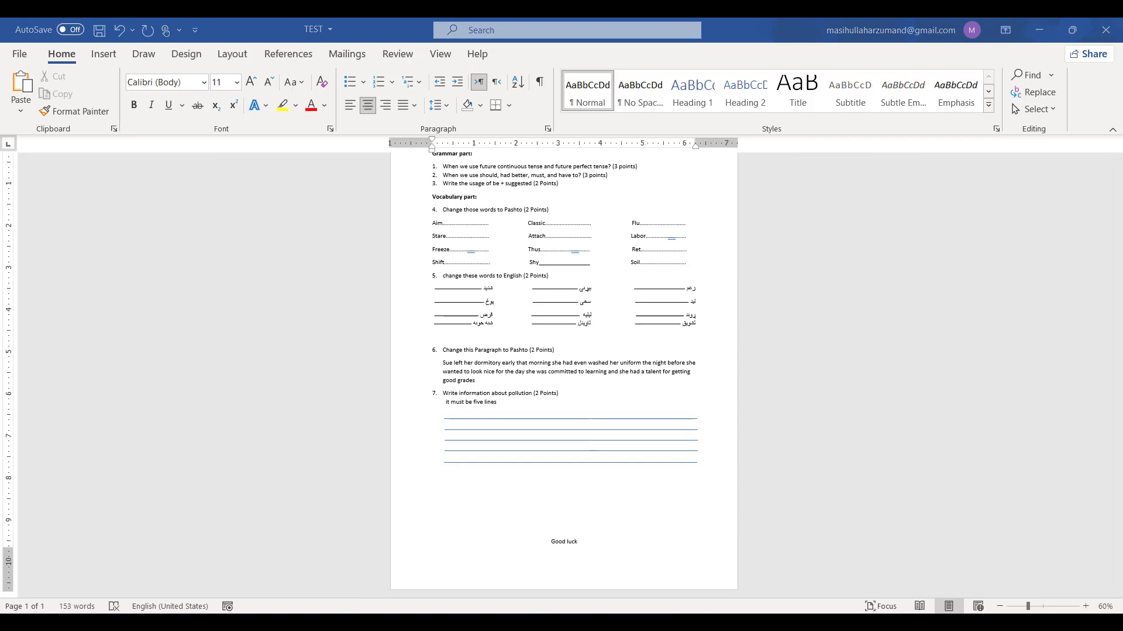
scroll(789, 275, "up", 3)
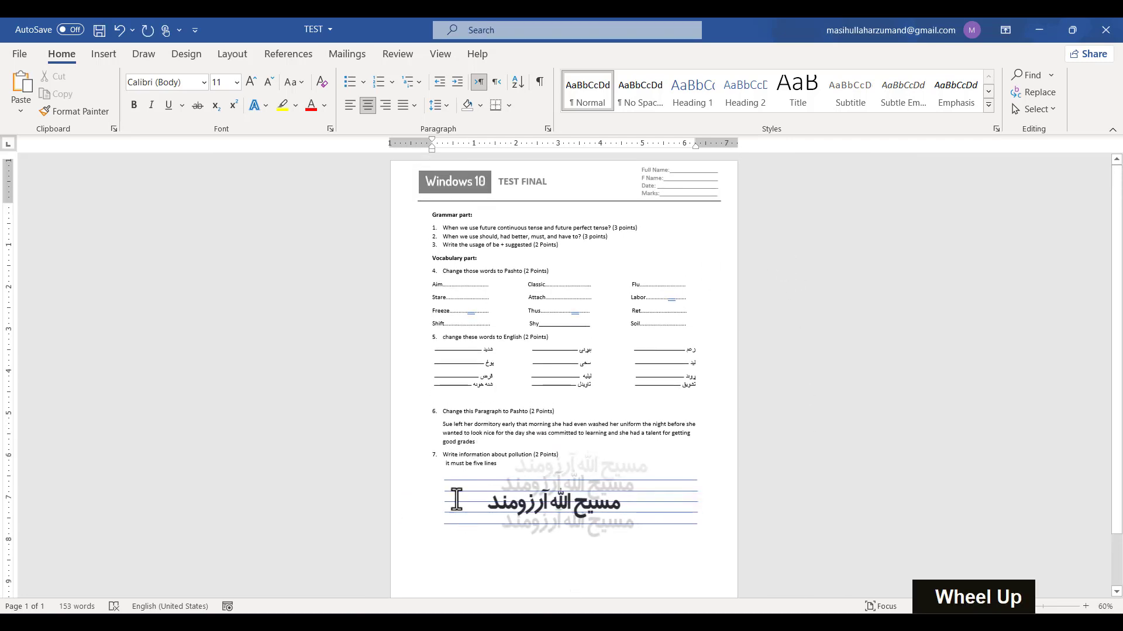
left_click_drag(403, 217, 673, 471)
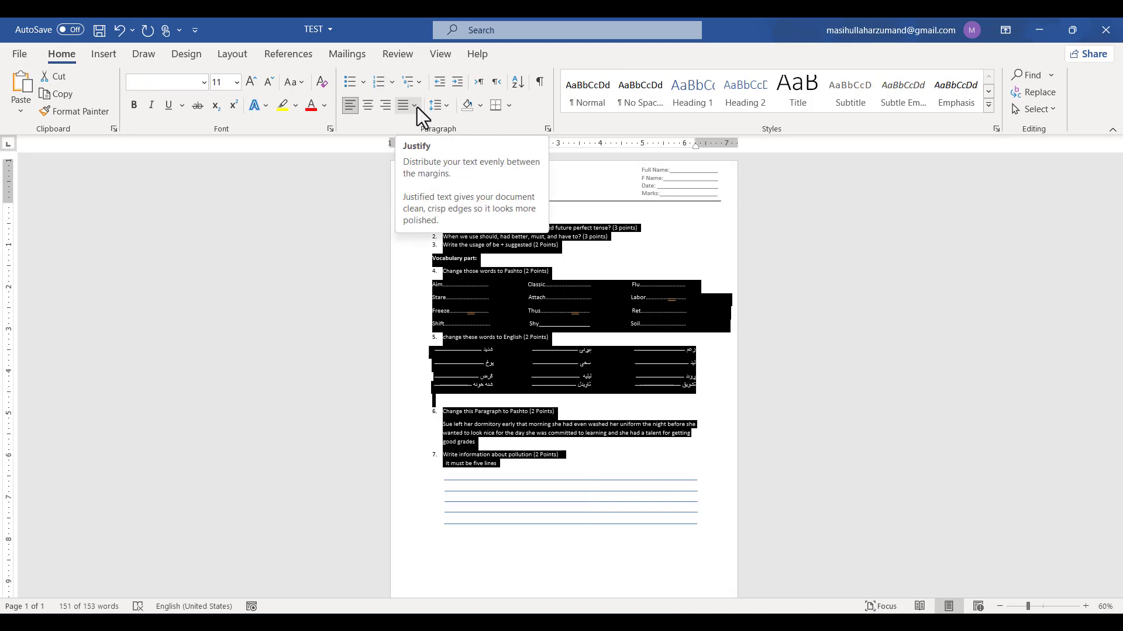
left_click(453, 111)
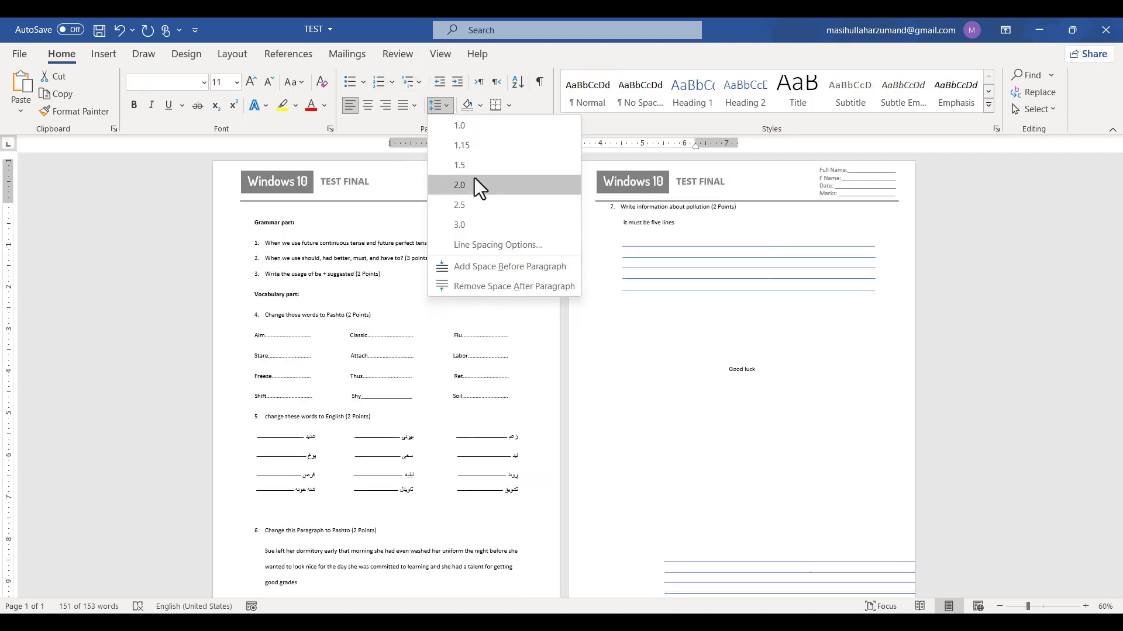
left_click(472, 146)
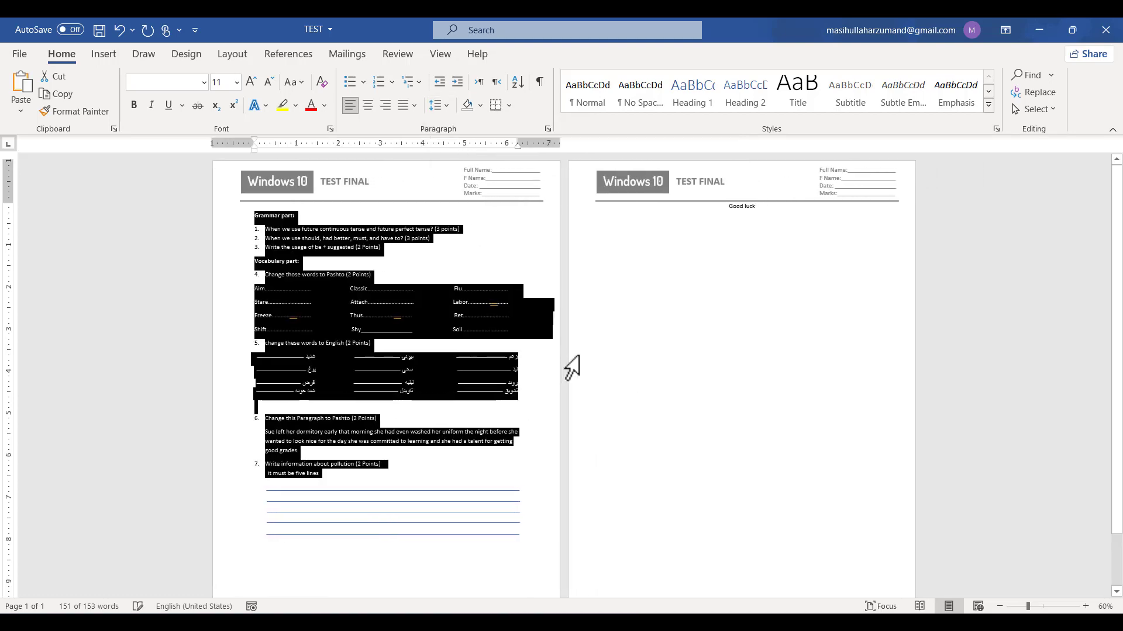
Step: Remove three blank paragraphs between the answer lines and "Good luck" to bring the closing text back onto page one
left_click(684, 401)
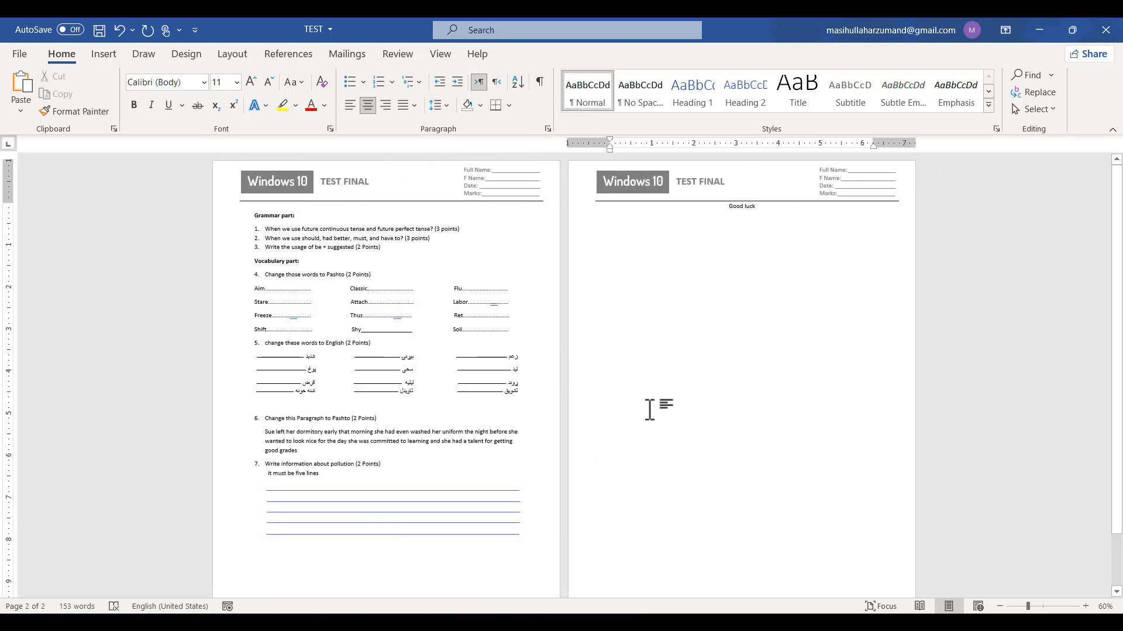
scroll(650, 410, "down", 1)
left_click(434, 528)
key("BackSpace")
key("BackSpace")
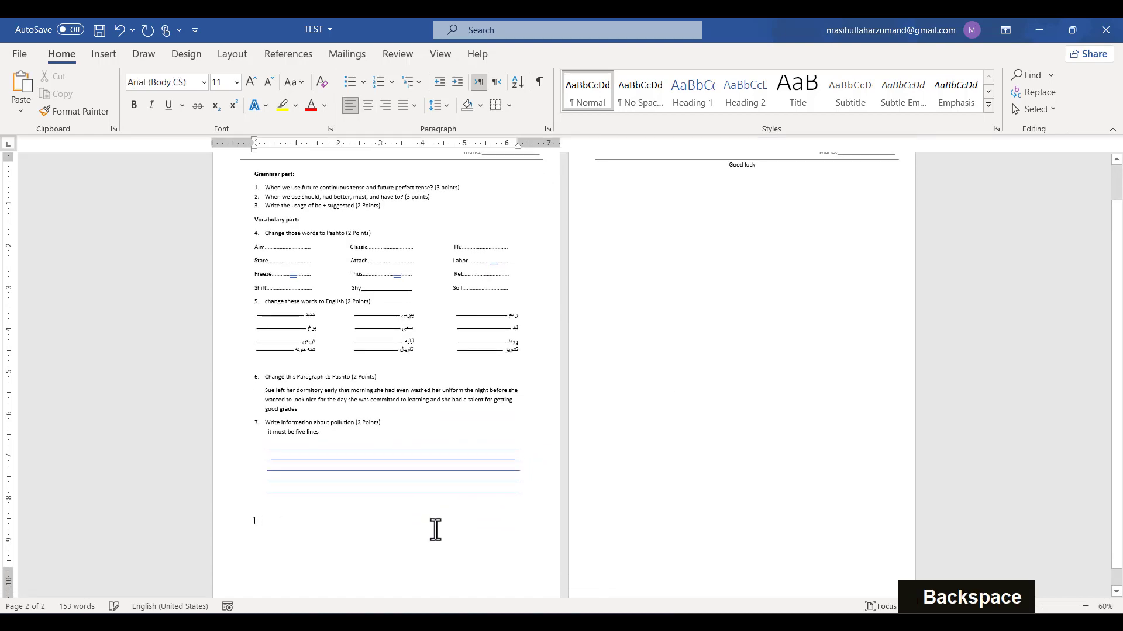
key("BackSpace")
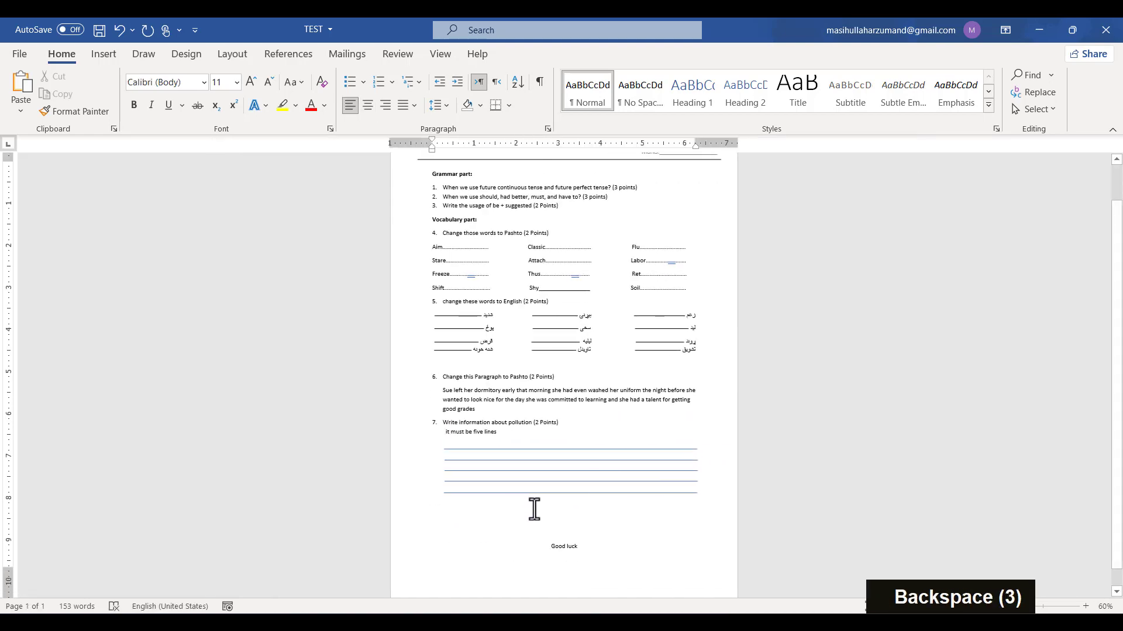
Step: Review the finished test at a larger zoom, from the header through the vocabulary sections and answer lines to "Good luck"
scroll(651, 459, "up", 2, "ctrl")
scroll(651, 459, "up", 1, "ctrl")
scroll(651, 459, "up", 6)
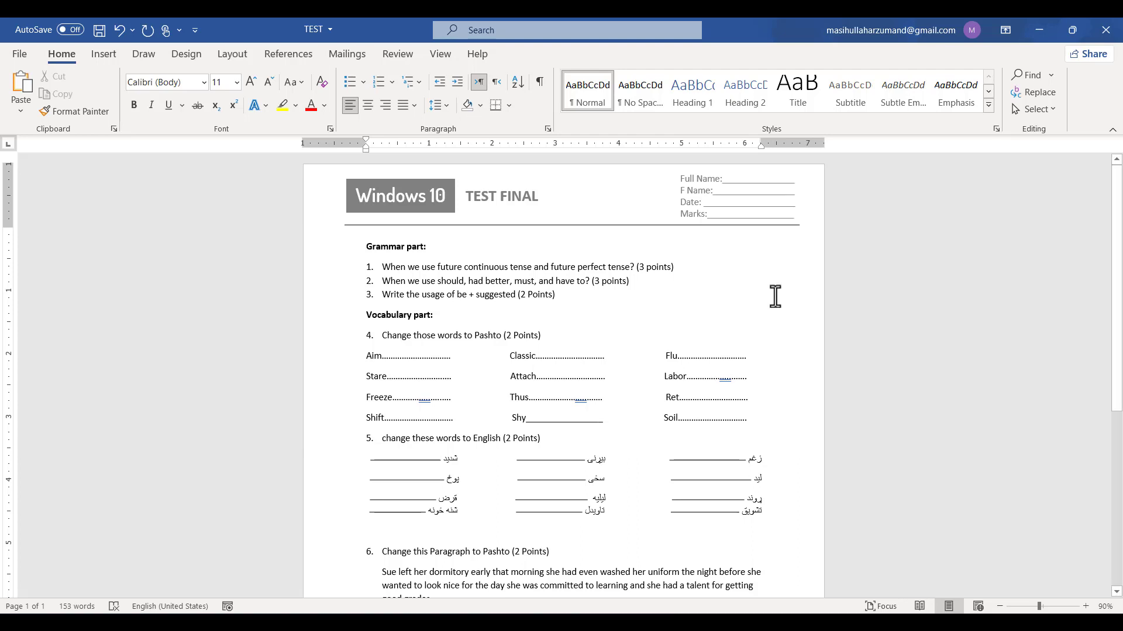
scroll(775, 297, "down", 3)
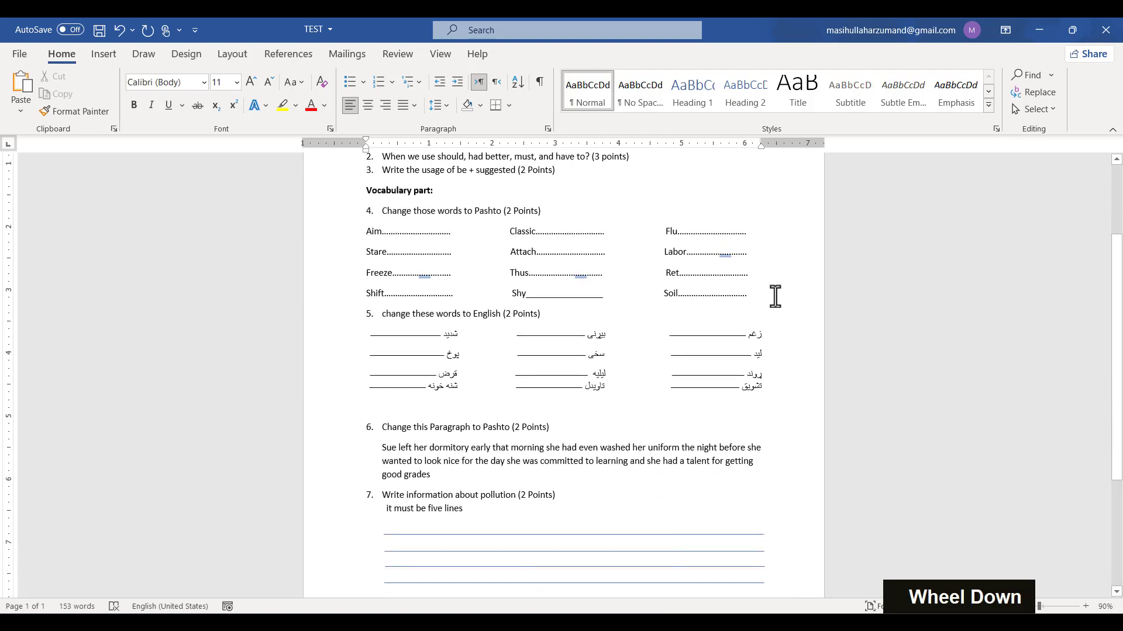
scroll(775, 297, "down", 1)
scroll(775, 296, "down", 2)
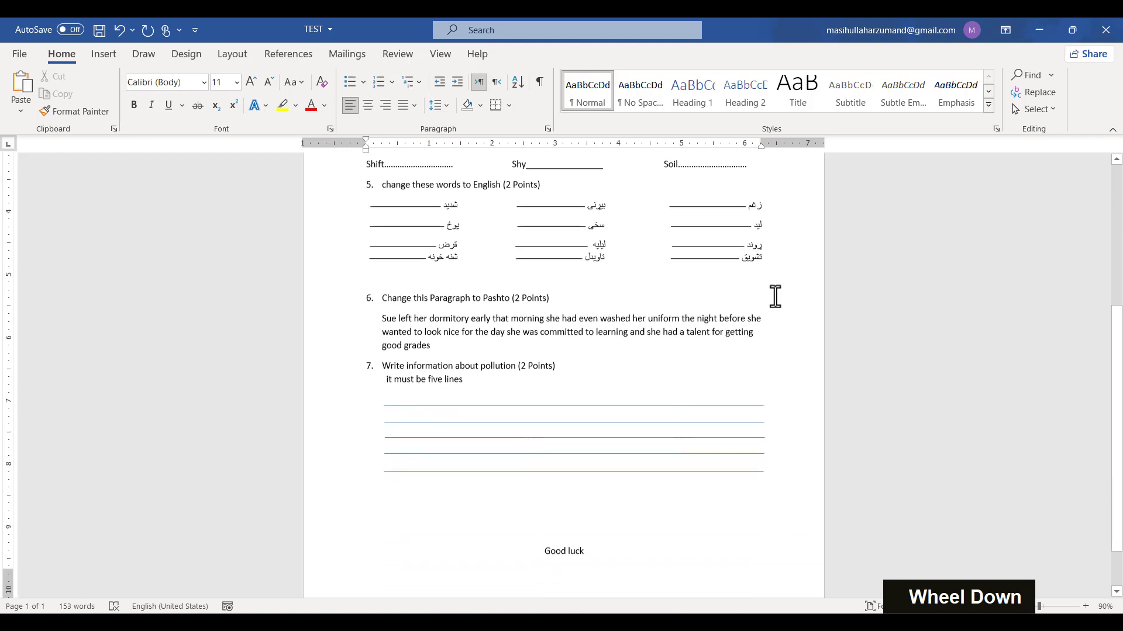
scroll(775, 296, "up", 4)
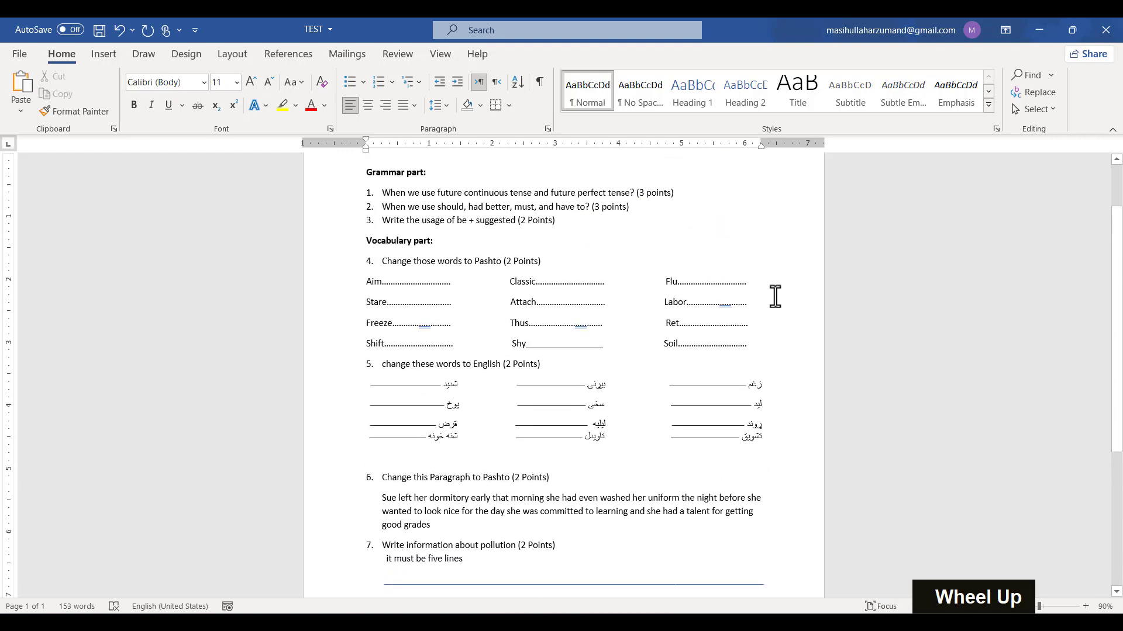
scroll(775, 297, "up", 2)
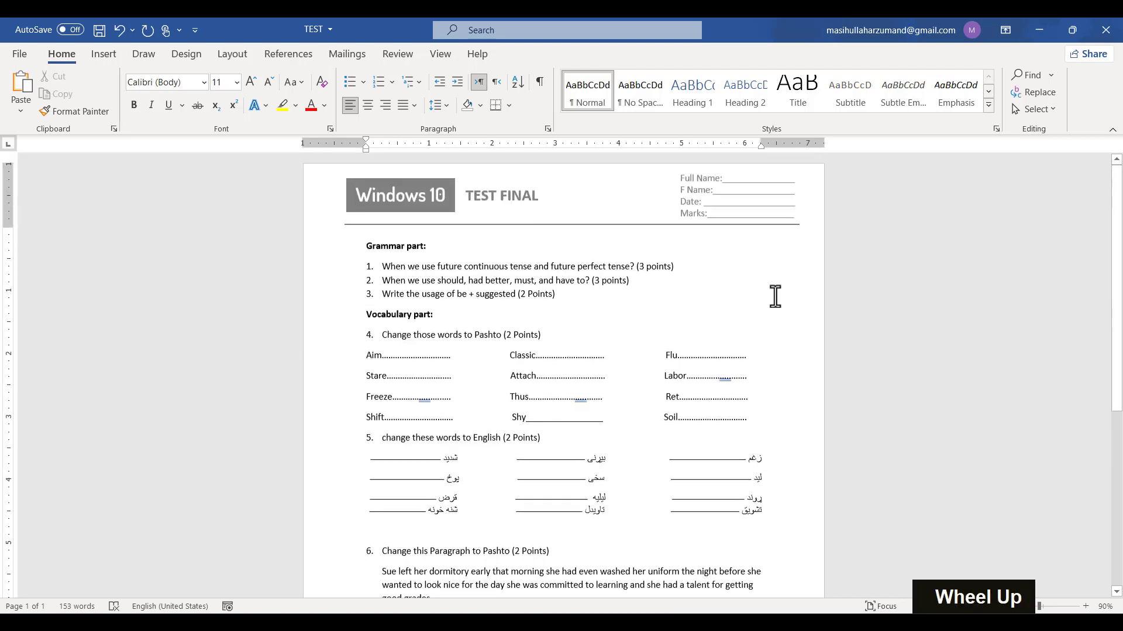
scroll(774, 296, "down", 1)
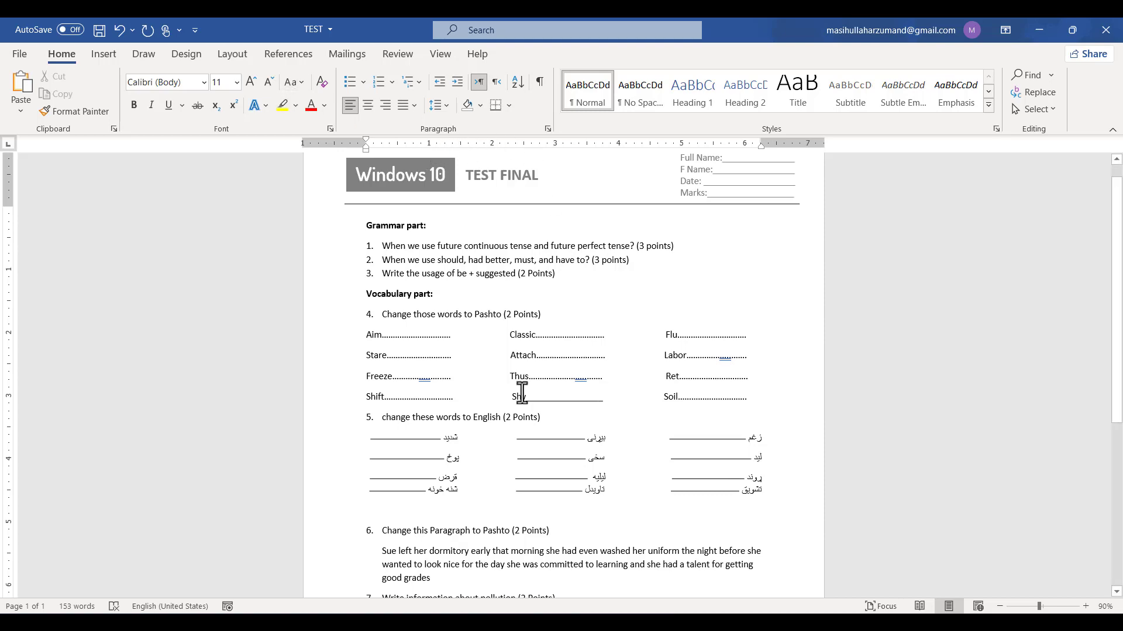
scroll(522, 392, "up", 1)
scroll(522, 391, "down", 5)
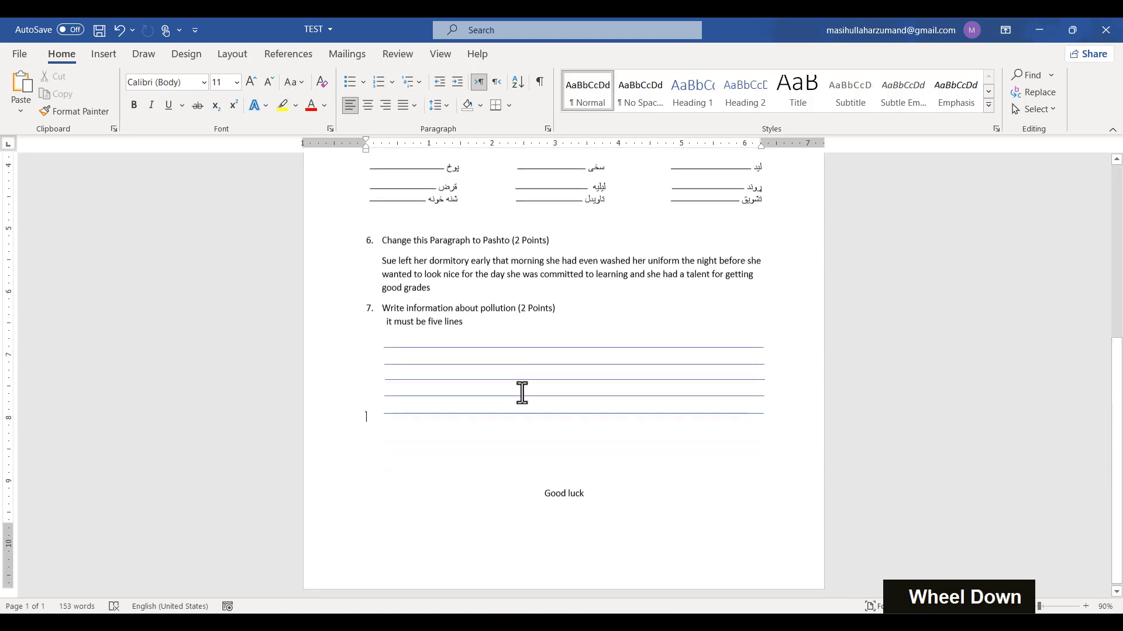
scroll(522, 392, "up", 3)
scroll(522, 392, "up", 5)
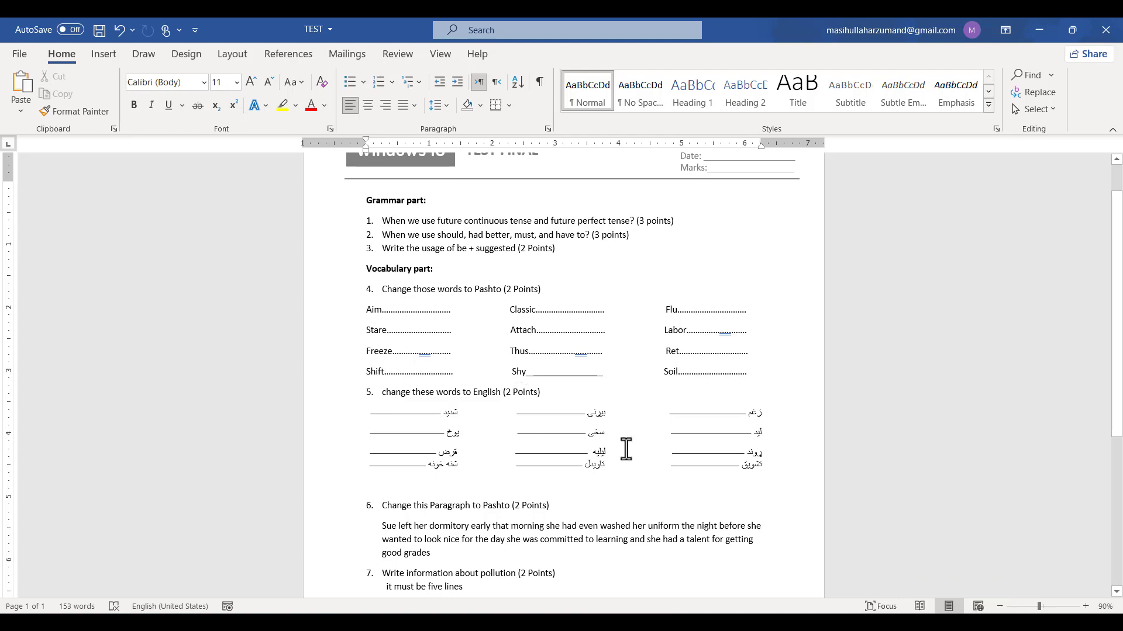
Step: Return to the start of the test and minimize the document window
double_click(578, 302)
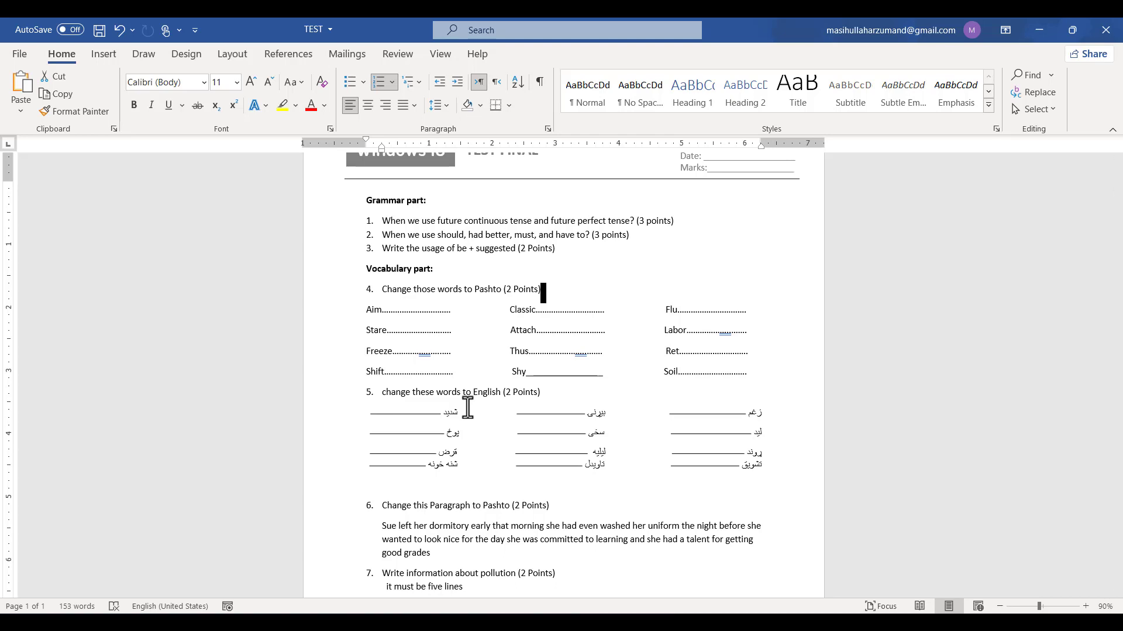
scroll(494, 406, "up", 1)
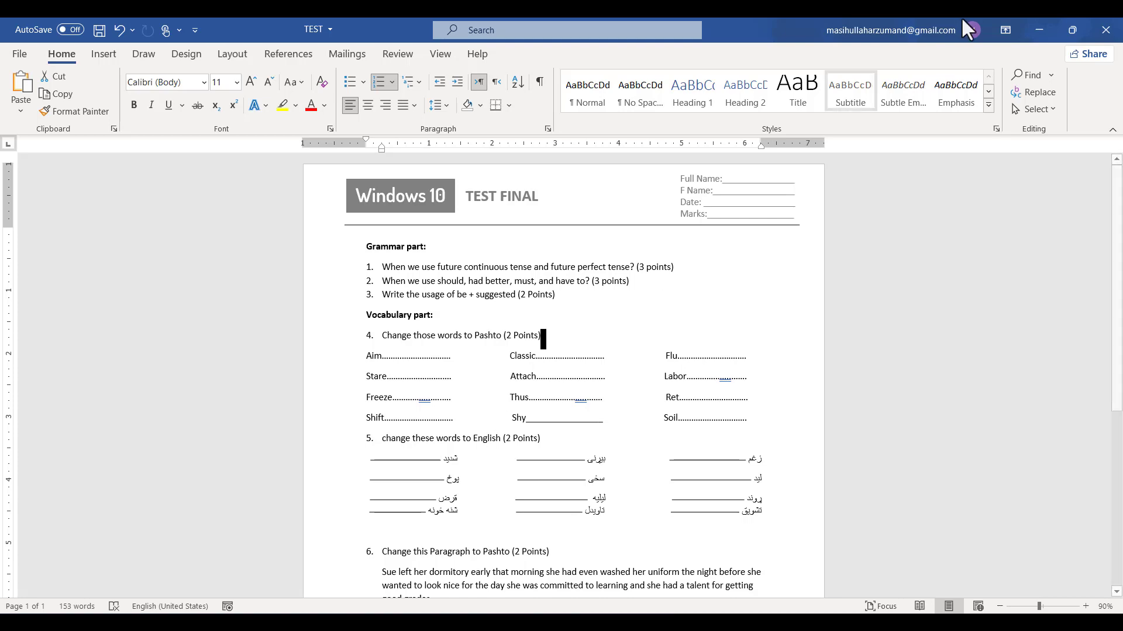
left_click(1038, 37)
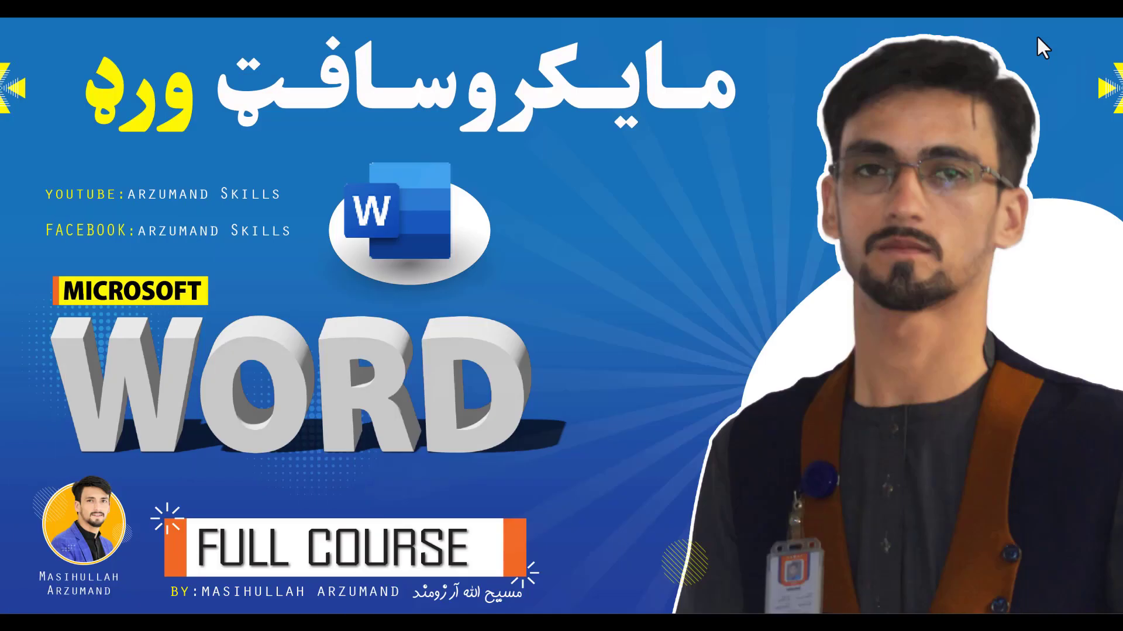